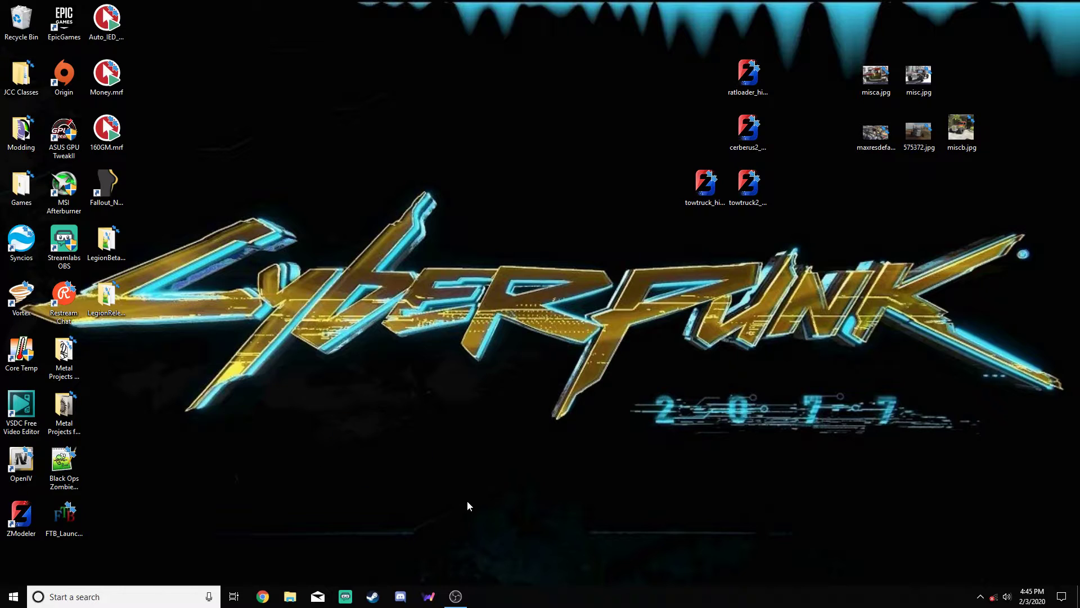
- Launch Unity Hub from the desktop and open the "unturned" project
{"action": "left_click_drag", "start_coordinate": [381, 382], "coordinate": [483, 442]}
{"action": "left_click", "coordinate": [150, 595]}
{"action": "type", "text": "unity"}
{"action": "key", "text": "Return"}
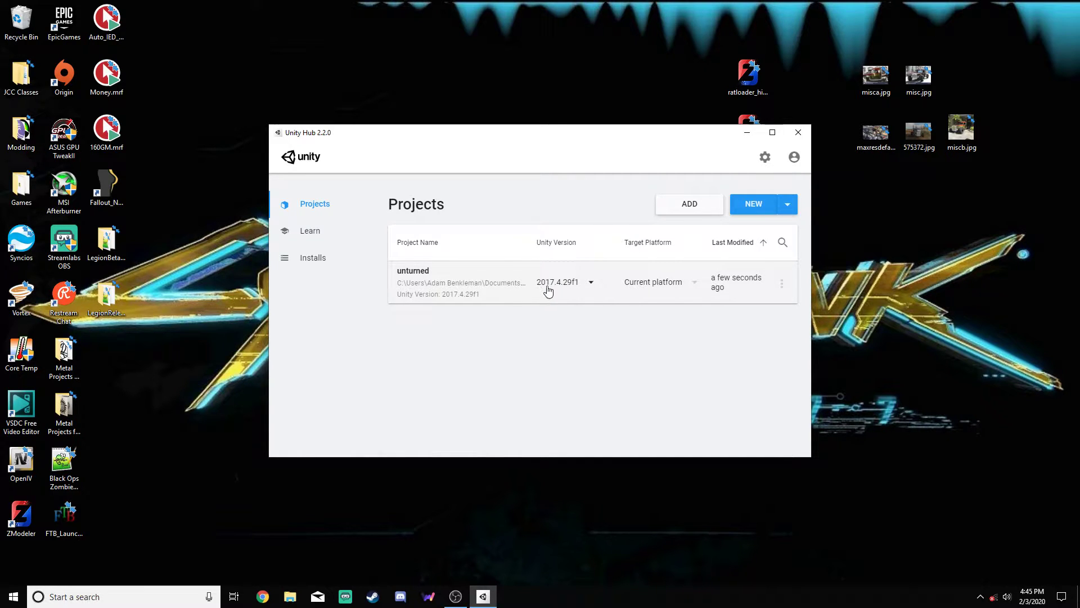
{"action": "left_click", "coordinate": [495, 285]}
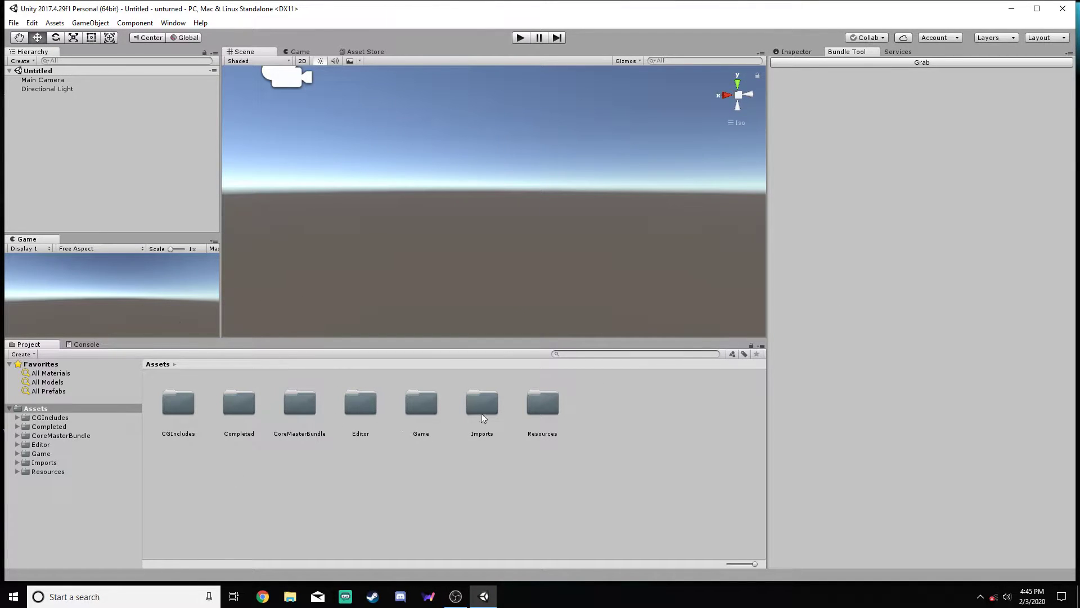
- Locate ExampleAssets.unitypackage and Project.unitypackage in the Bundles > Sources folder of the Unturned installation, then close that folder
{"action": "key", "text": "super"}
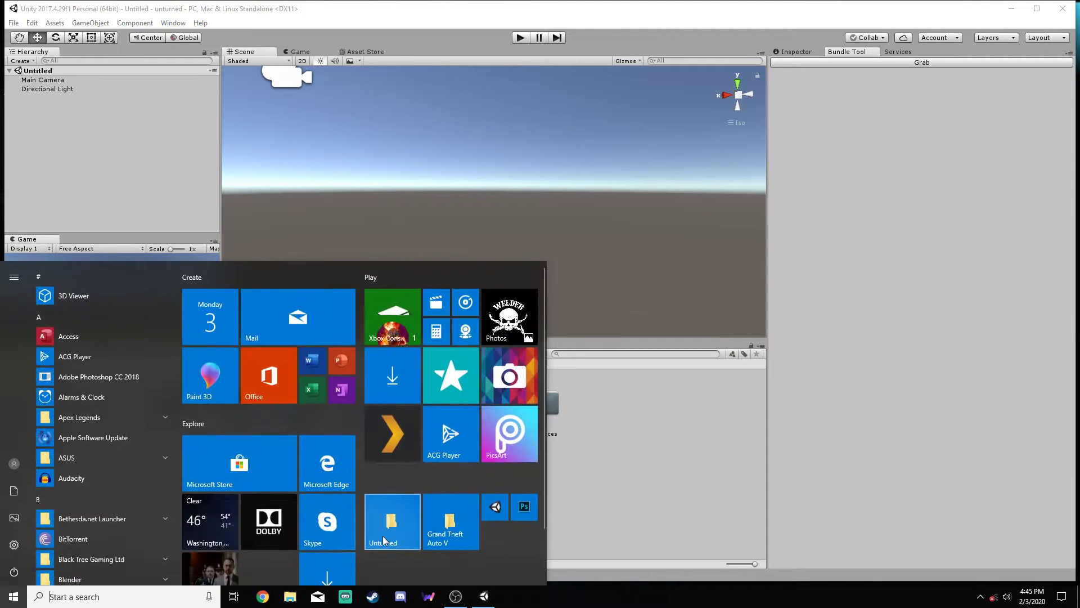
{"action": "left_click", "coordinate": [383, 536]}
{"action": "left_click_drag", "start_coordinate": [495, 155], "coordinate": [606, 144]}
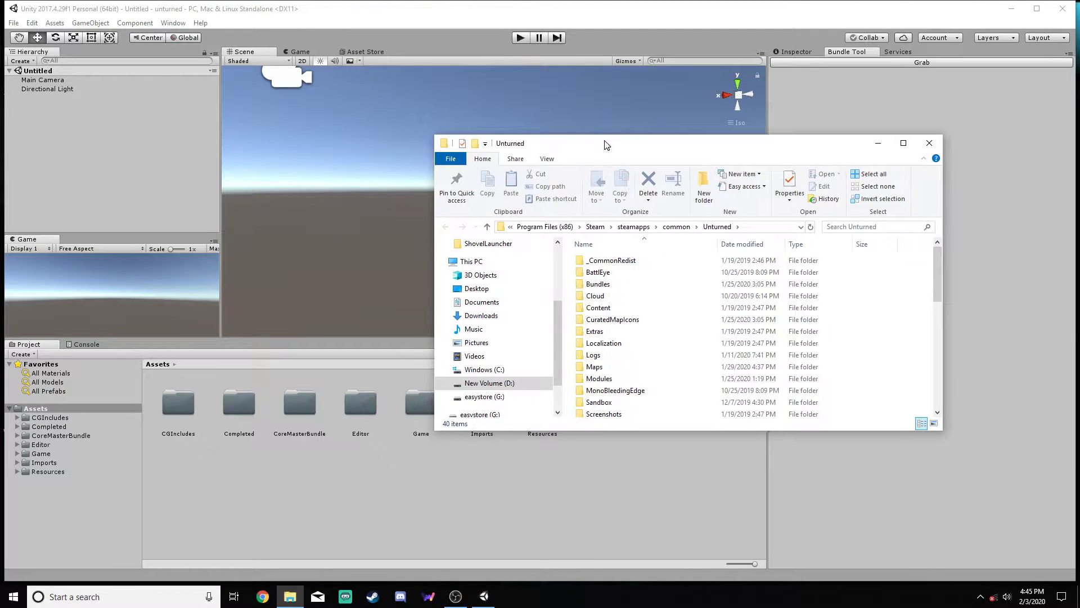
{"action": "double_click", "coordinate": [600, 284]}
{"action": "double_click", "coordinate": [598, 366]}
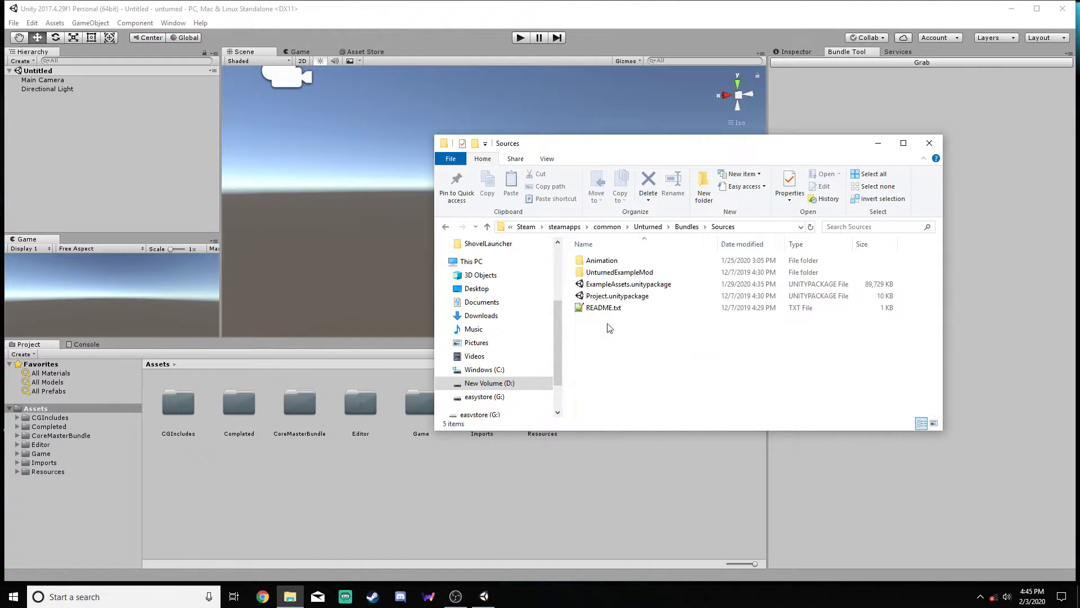
{"action": "left_click", "coordinate": [603, 295]}
{"action": "left_click", "coordinate": [601, 287], "text": "ctrl"}
{"action": "left_click_drag", "start_coordinate": [601, 287], "coordinate": [152, 359]}
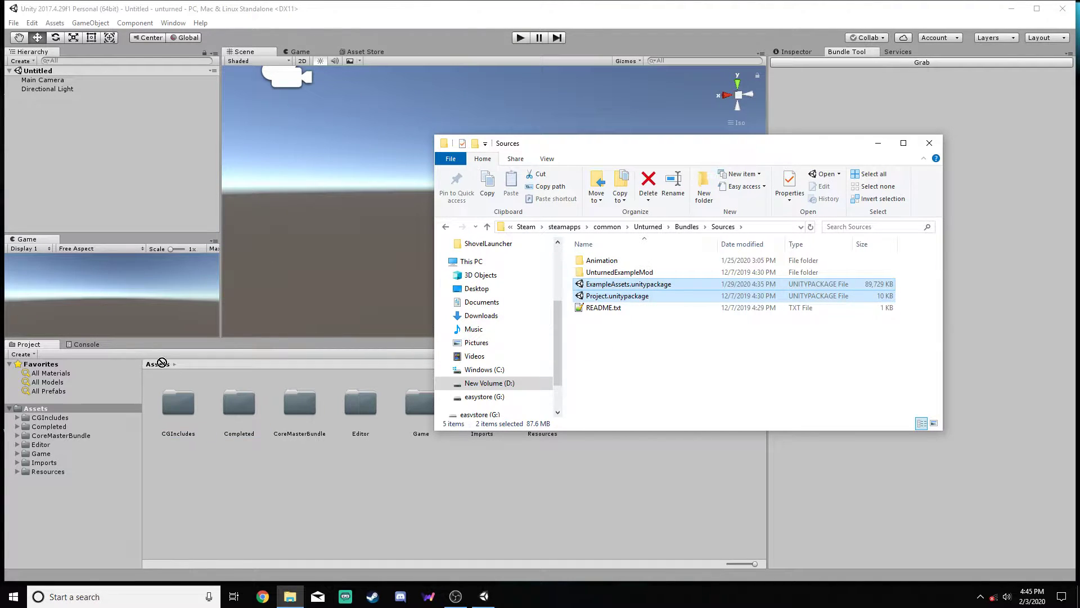
{"action": "left_click_drag", "start_coordinate": [205, 444], "coordinate": [651, 298]}
{"action": "left_click", "coordinate": [929, 143]}
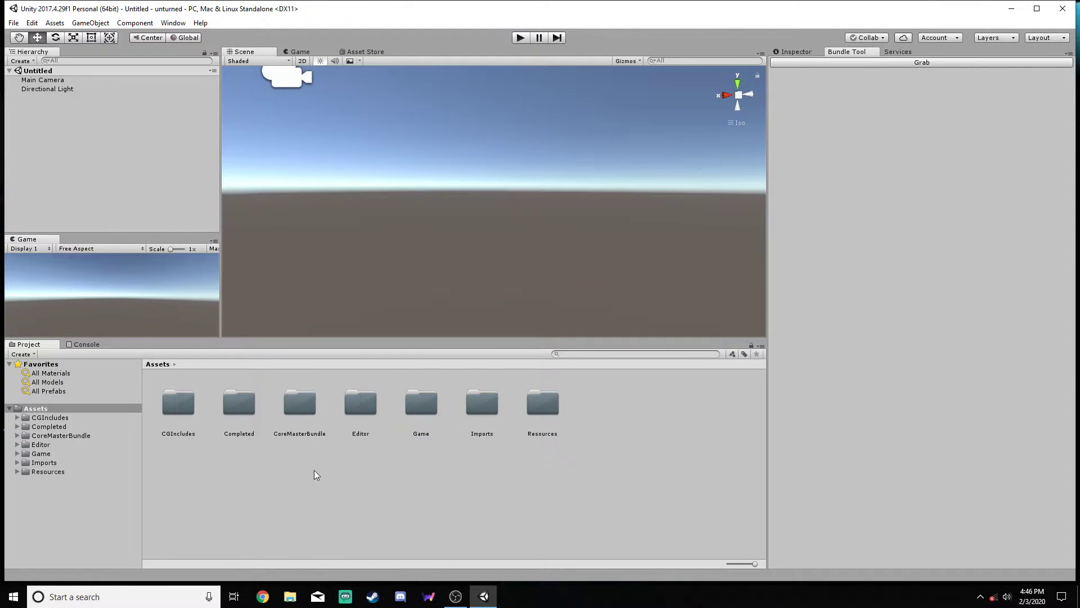
- Browse the melee folder in File Explorer to the innermost model folder of warrior-axe
{"action": "left_click", "coordinate": [289, 596]}
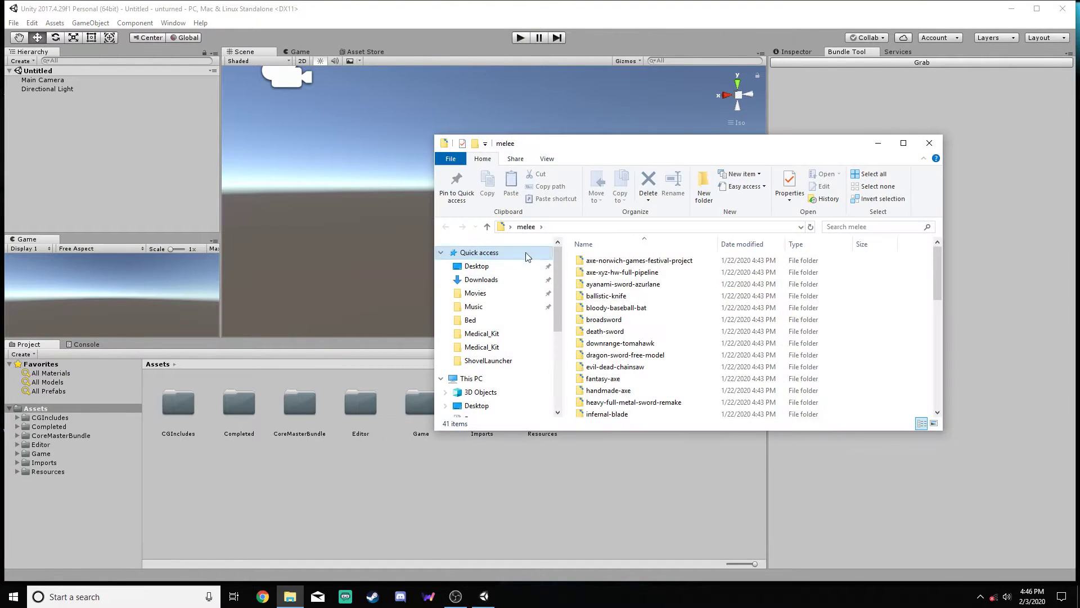
{"action": "left_click_drag", "start_coordinate": [587, 141], "coordinate": [407, 101]}
{"action": "scroll", "coordinate": [484, 281], "scroll_direction": "down", "scroll_amount": 9}
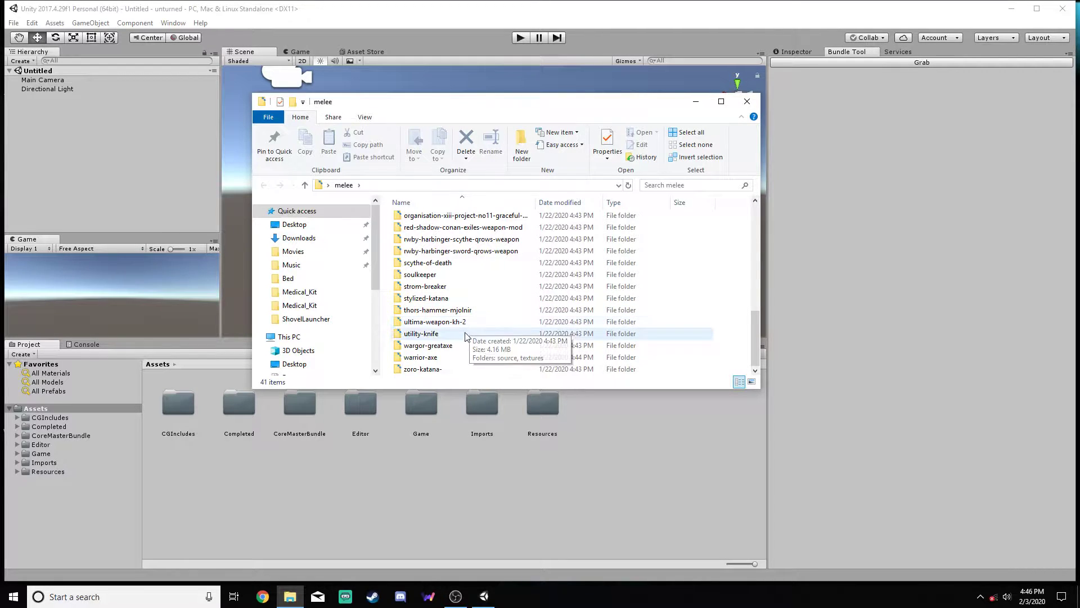
{"action": "double_click", "coordinate": [448, 358]}
{"action": "double_click", "coordinate": [429, 221]}
{"action": "double_click", "coordinate": [432, 221]}
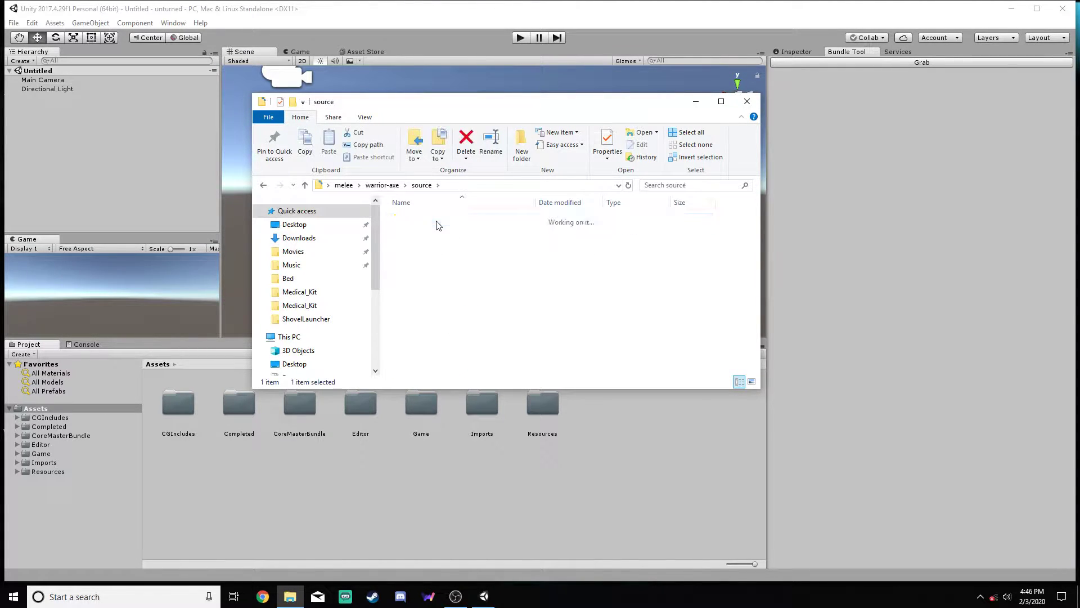
{"action": "double_click", "coordinate": [433, 220]}
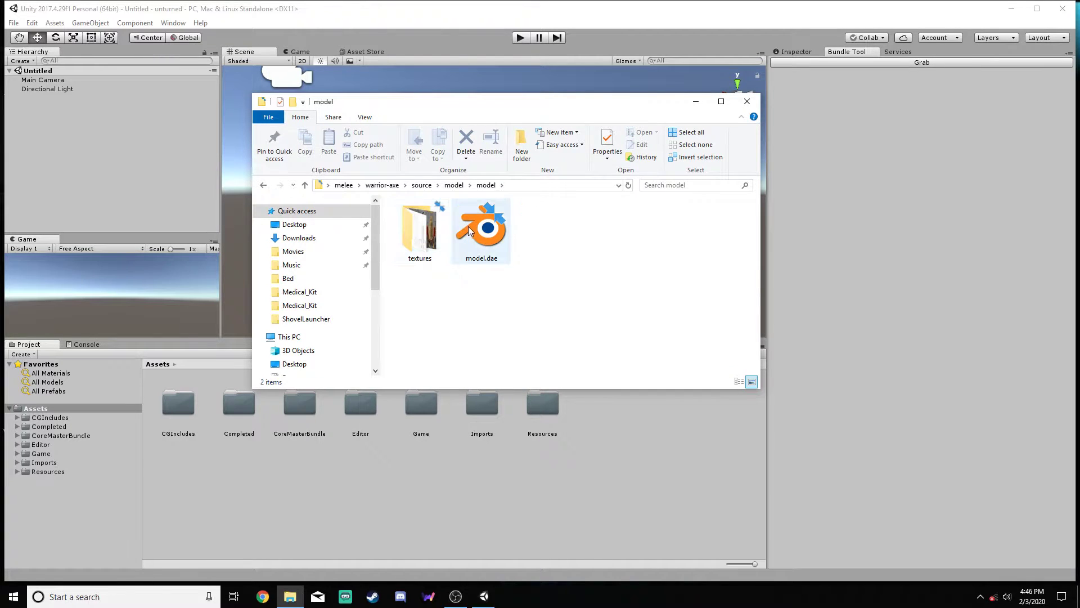
- Look through the axe's textures folder, checking the albedo and normal maps, and return to the model folder
{"action": "double_click", "coordinate": [419, 234]}
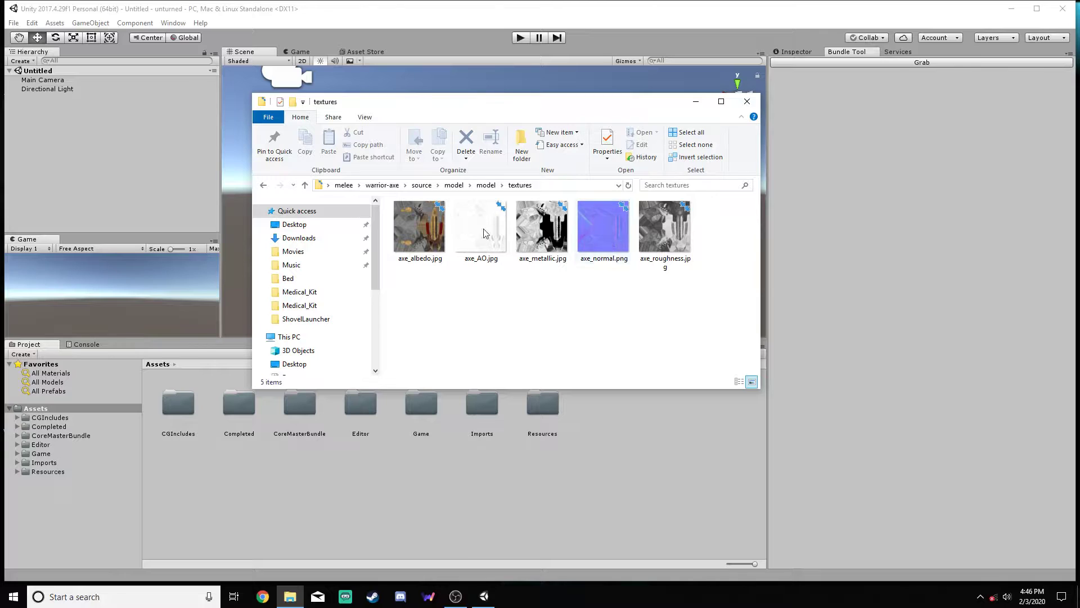
{"action": "left_click", "coordinate": [424, 234]}
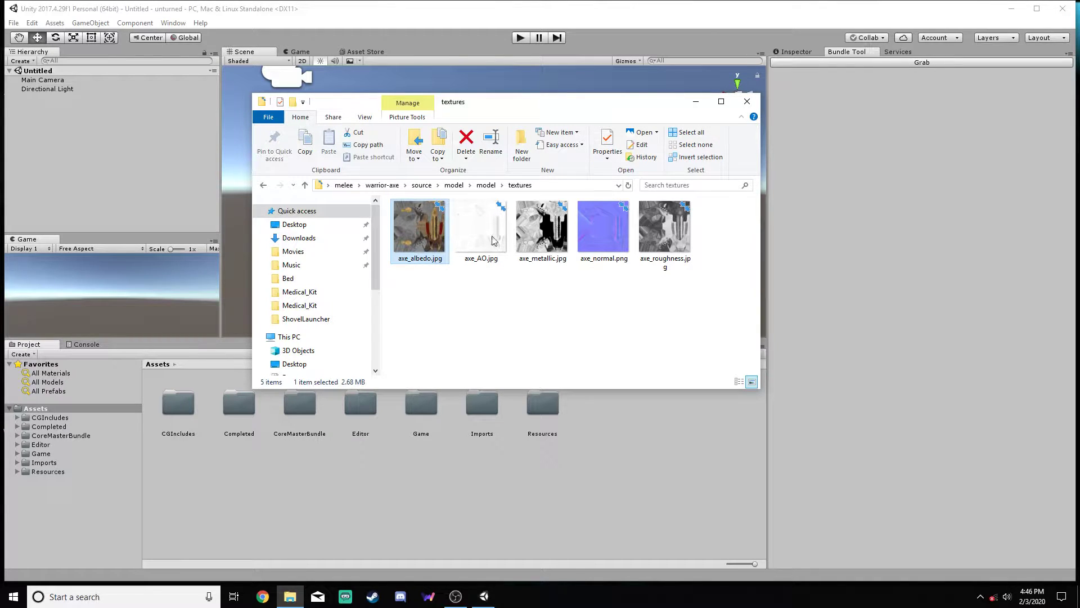
{"action": "left_click", "coordinate": [598, 234]}
{"action": "left_click", "coordinate": [487, 184]}
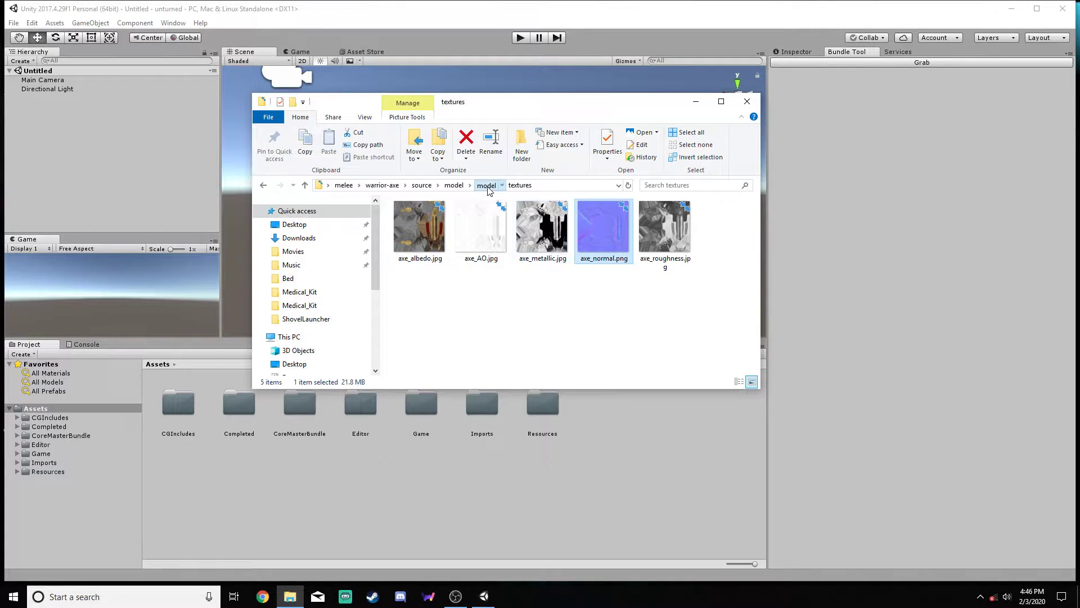
- Open model.dae with Blender and delete all the default scene objects
{"action": "double_click", "coordinate": [487, 243]}
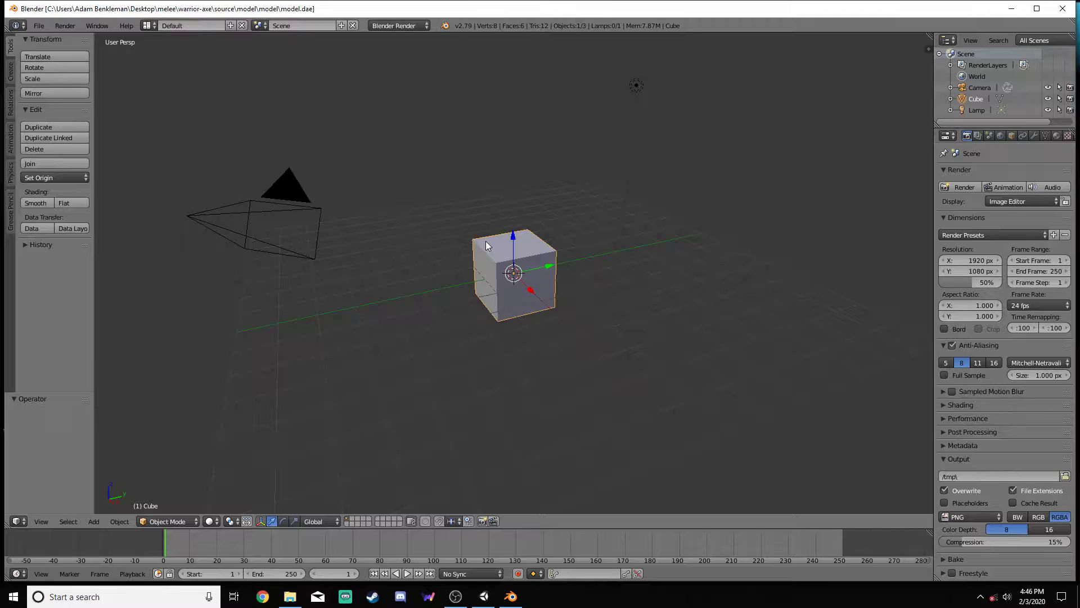
{"action": "key", "text": "a"}
{"action": "key", "text": "x"}
{"action": "left_click", "coordinate": [486, 243]}
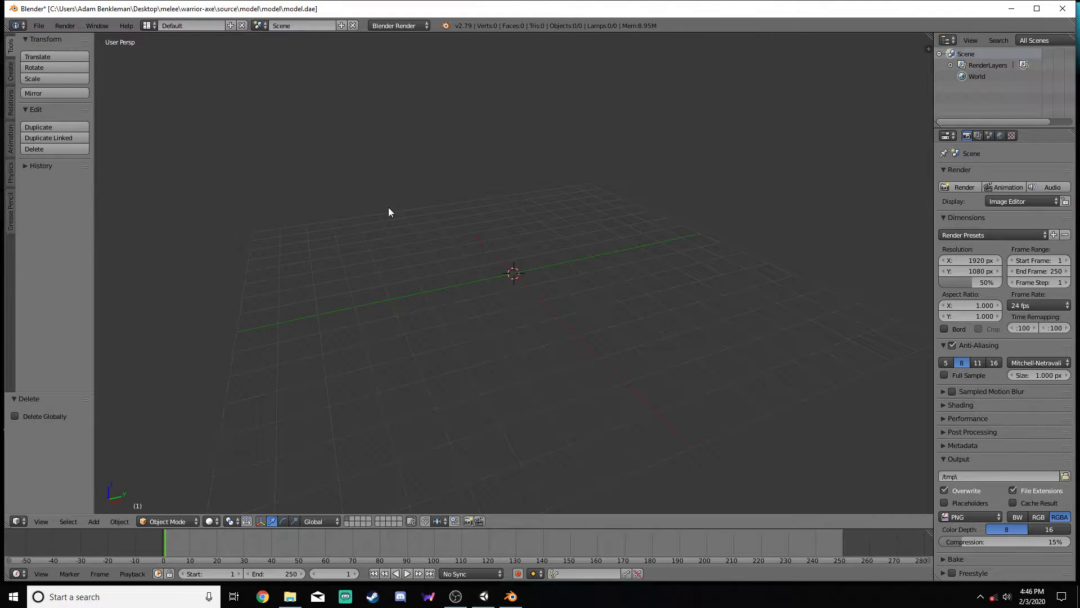
- Import model.dae into the empty scene as a Collada file
{"action": "left_click", "coordinate": [39, 27]}
{"action": "mouse_move", "coordinate": [70, 242]}
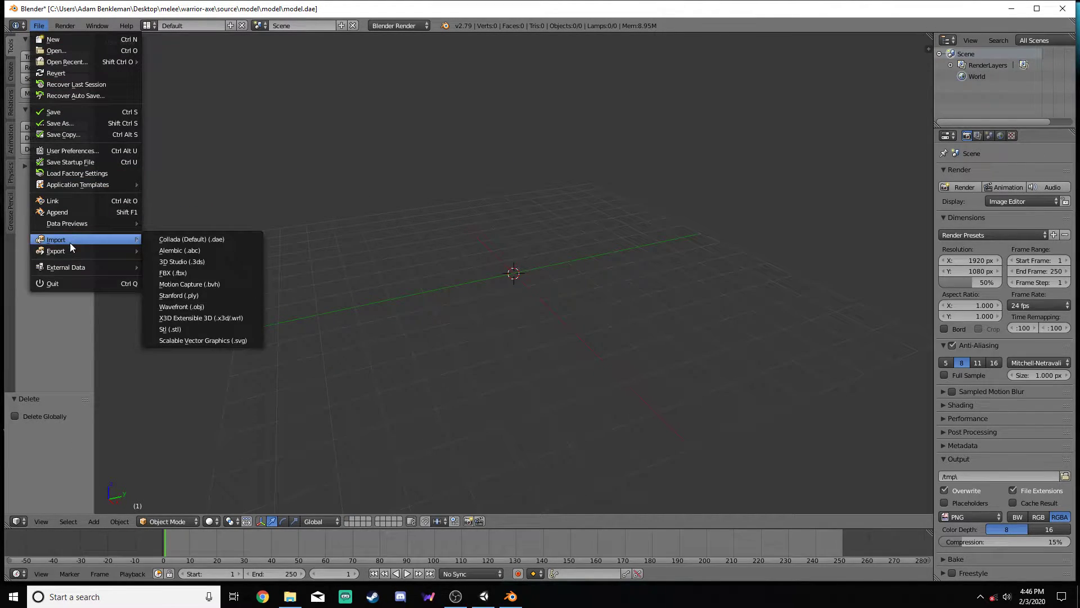
{"action": "left_click", "coordinate": [177, 241]}
{"action": "double_click", "coordinate": [183, 104]}
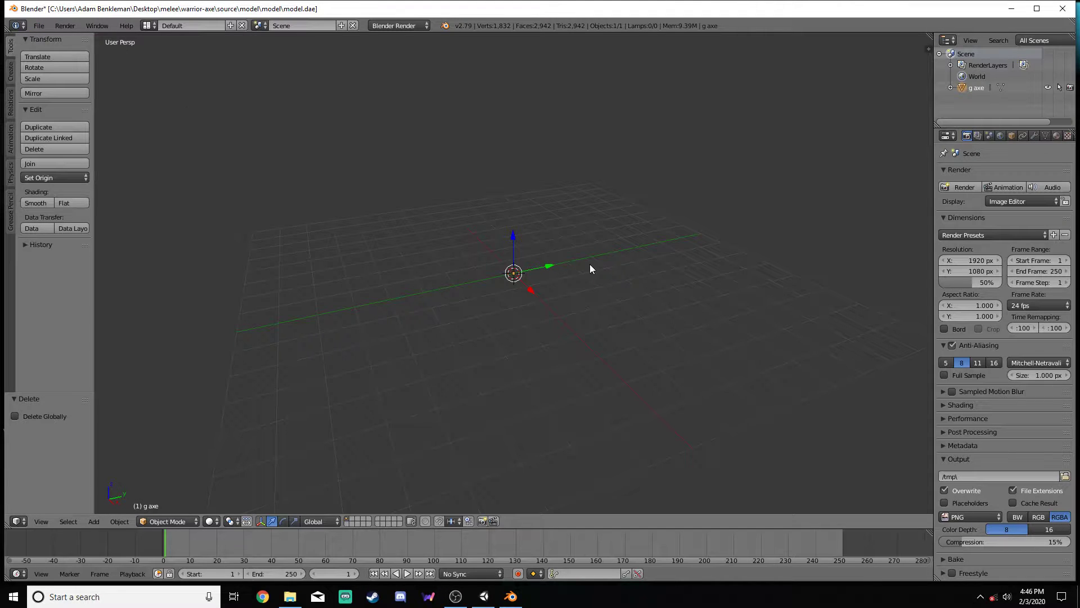
- Scale the imported axe up uniformly by a factor of about 180
{"action": "scroll", "coordinate": [509, 261], "scroll_direction": "up", "scroll_amount": 5}
{"action": "scroll", "coordinate": [515, 260], "scroll_direction": "up", "scroll_amount": 4}
{"action": "scroll", "coordinate": [513, 269], "scroll_direction": "down", "scroll_amount": 3}
{"action": "key", "text": "s"}
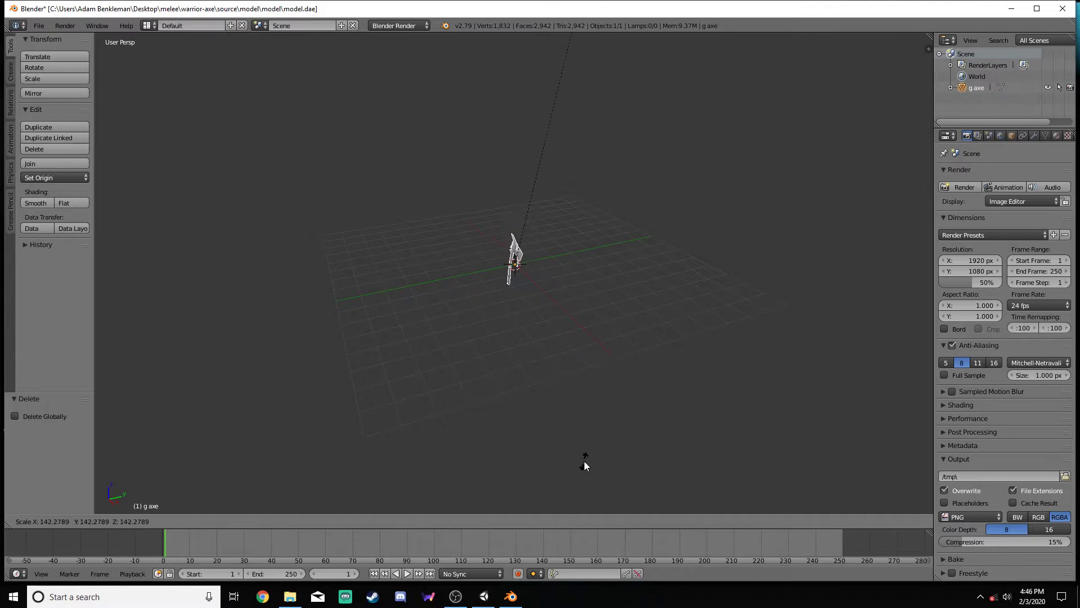
{"action": "left_click", "coordinate": [570, 377]}
{"action": "middle_click_drag", "start_coordinate": [527, 249], "coordinate": [464, 306]}
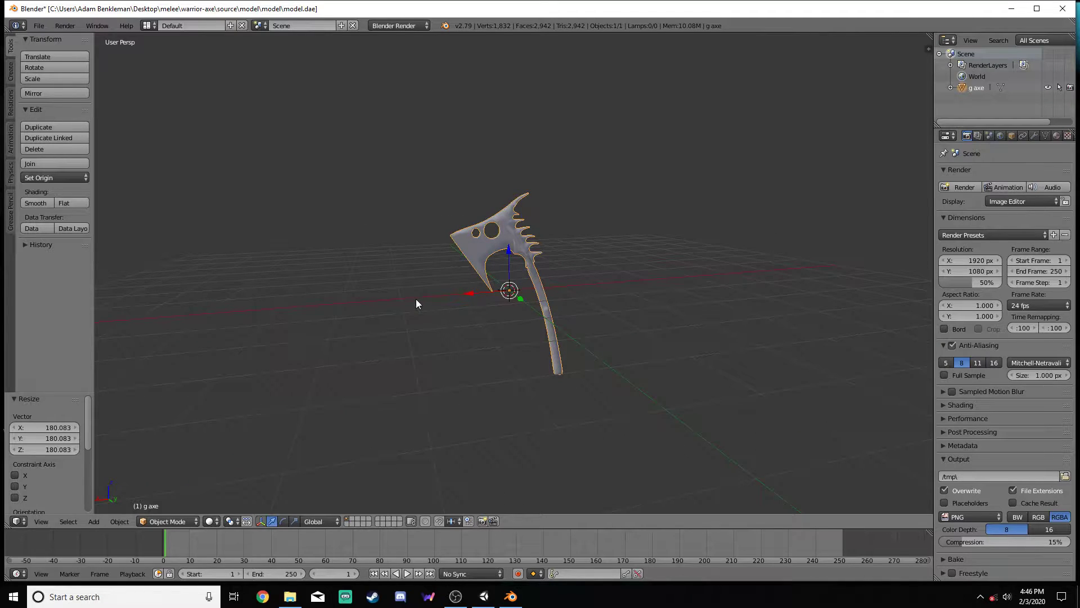
- Try to apply axe_albedo.jpg from the textures folder directly onto the axe, and set the viewport shading to Texture
{"action": "left_click", "coordinate": [289, 596]}
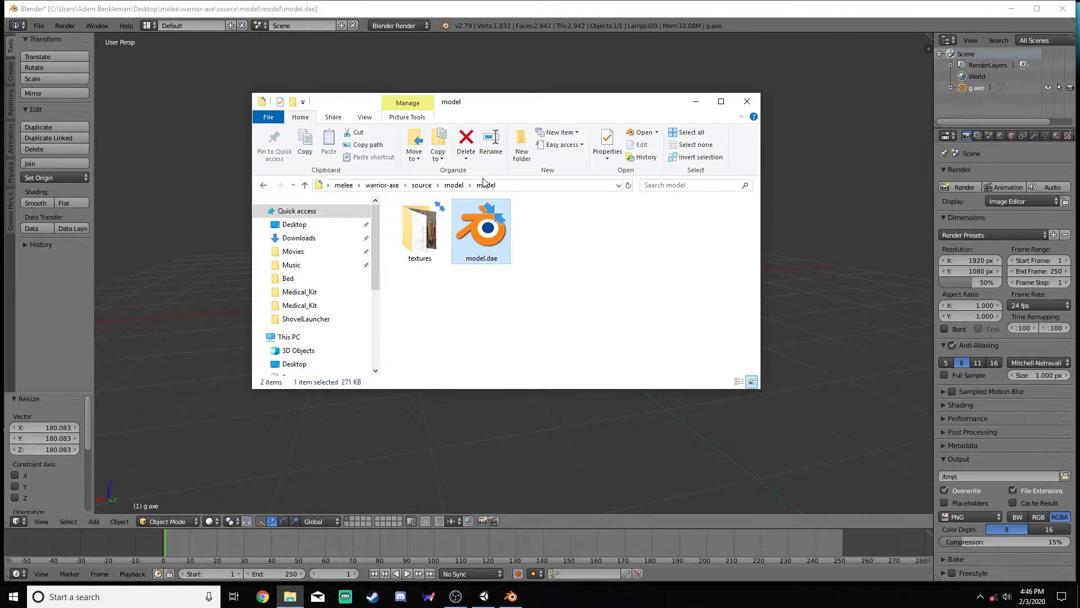
{"action": "left_click_drag", "start_coordinate": [579, 110], "coordinate": [753, 109]}
{"action": "double_click", "coordinate": [694, 229]}
{"action": "left_click_drag", "start_coordinate": [693, 227], "coordinate": [488, 247]}
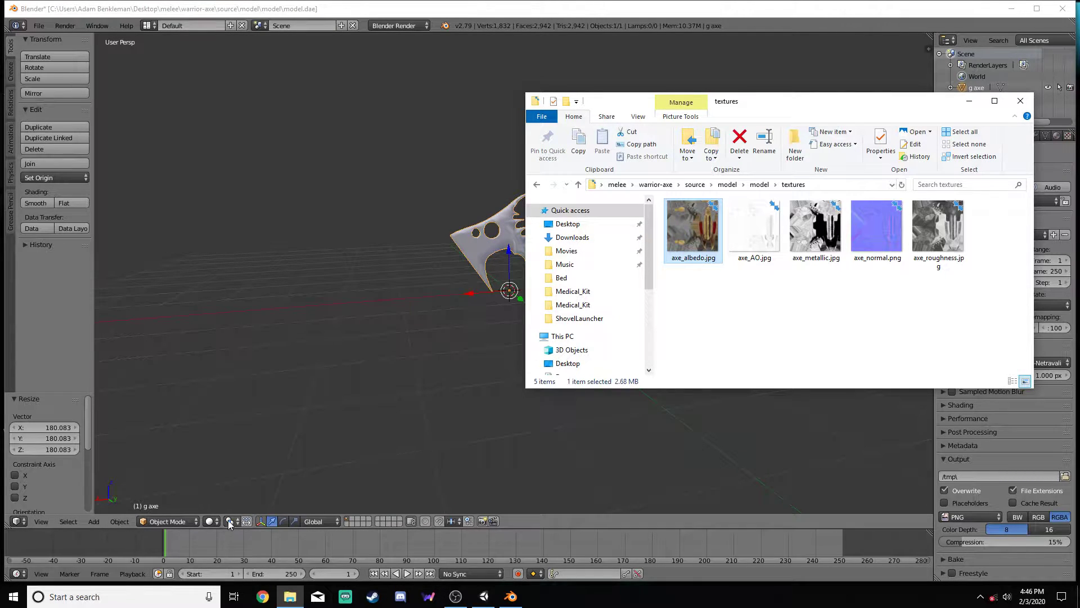
{"action": "left_click", "coordinate": [212, 521]}
{"action": "left_click", "coordinate": [231, 471]}
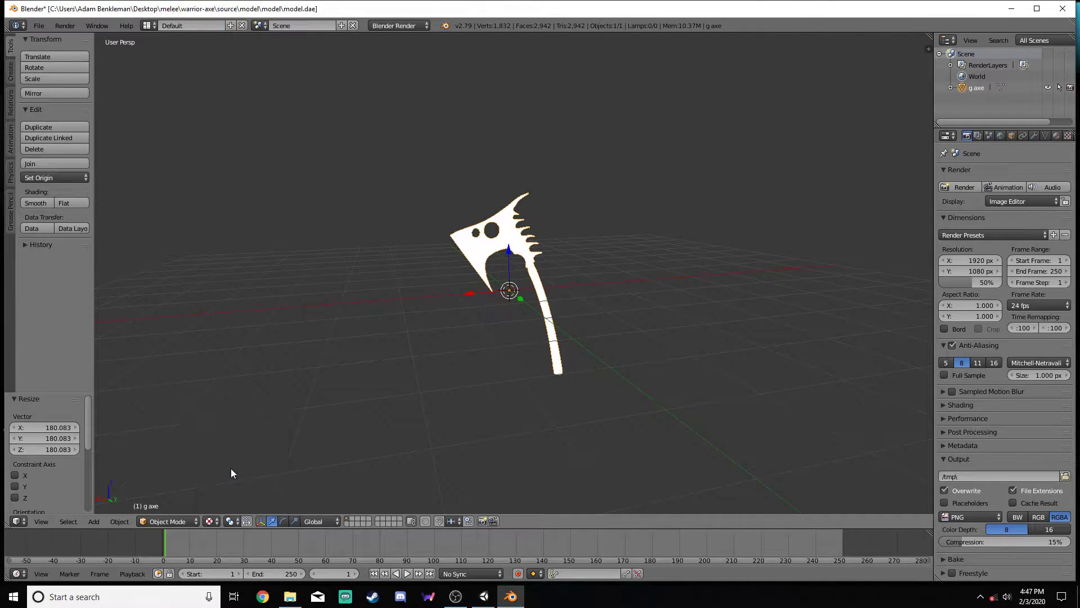
- Try a different render engine, return to Blender Render, and try again to apply axe_albedo.jpg onto the axe
{"action": "left_click", "coordinate": [411, 26]}
{"action": "left_click", "coordinate": [420, 53]}
{"action": "left_click", "coordinate": [411, 25]}
{"action": "left_click", "coordinate": [413, 41]}
{"action": "left_click", "coordinate": [290, 597]}
{"action": "left_click_drag", "start_coordinate": [693, 228], "coordinate": [489, 251]}
{"action": "left_click_drag", "start_coordinate": [673, 233], "coordinate": [476, 249]}
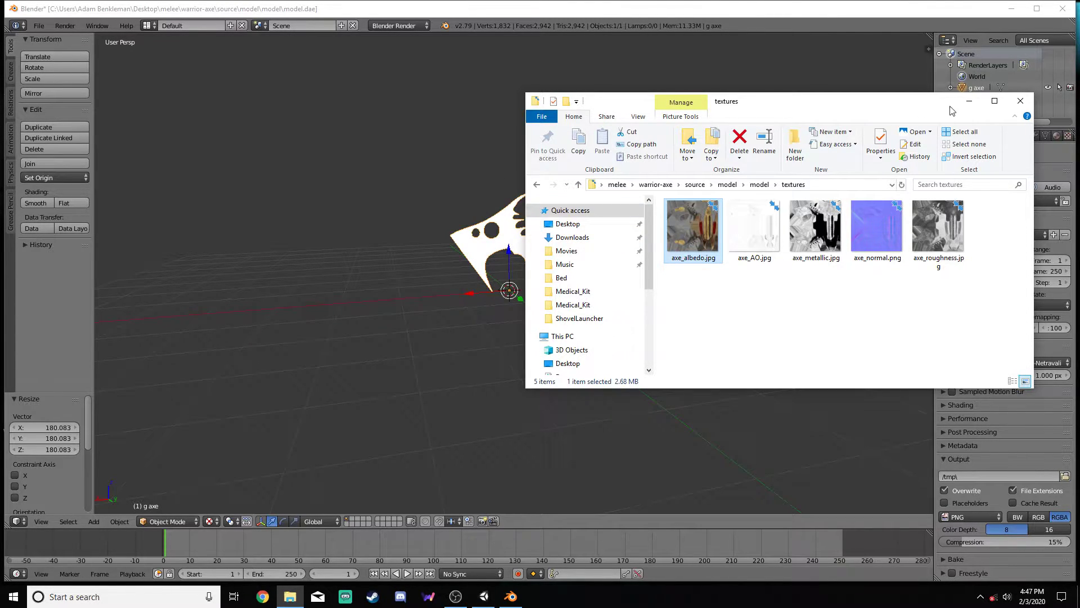
{"action": "left_click", "coordinate": [969, 101]}
- Add a new image texture to the axe material and load axe_albedo.jpg from the textures folder into it
{"action": "left_click", "coordinate": [951, 88]}
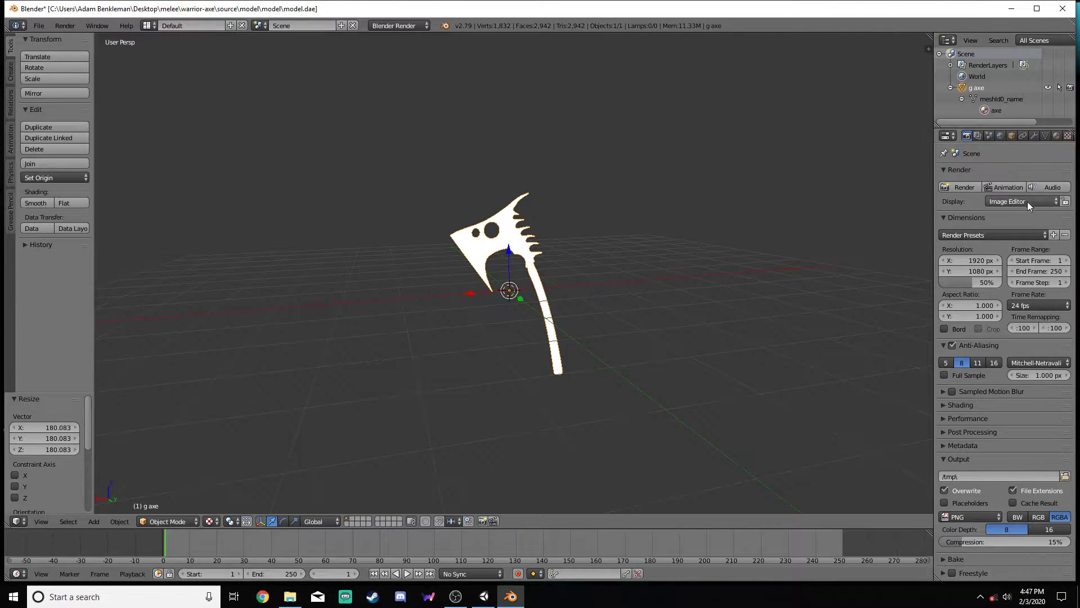
{"action": "left_click", "coordinate": [1057, 136]}
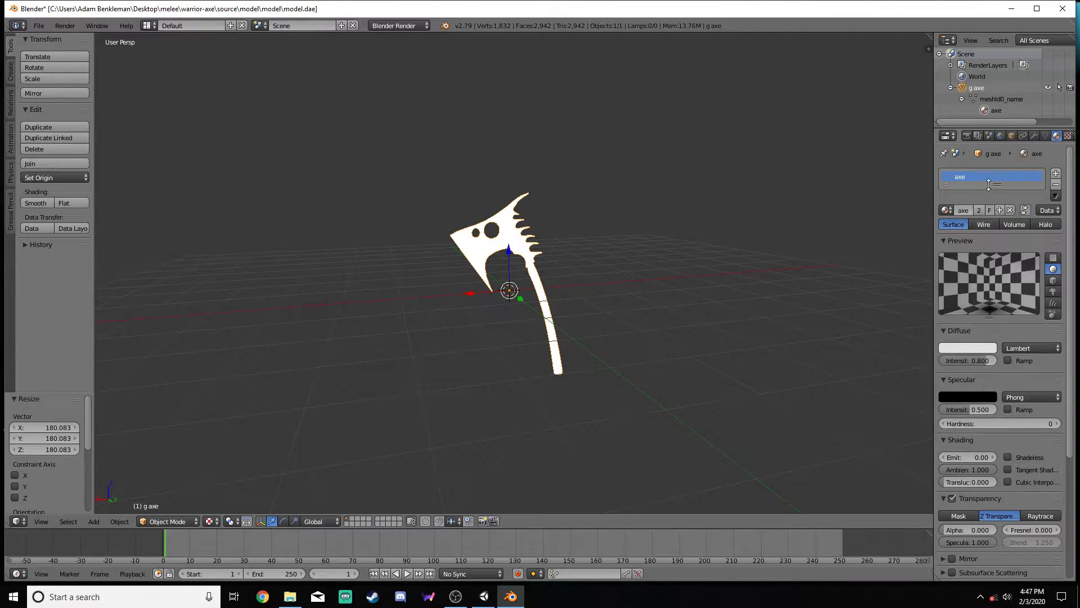
{"action": "left_click", "coordinate": [1058, 270]}
{"action": "left_click", "coordinate": [1068, 136]}
{"action": "left_click", "coordinate": [991, 258]}
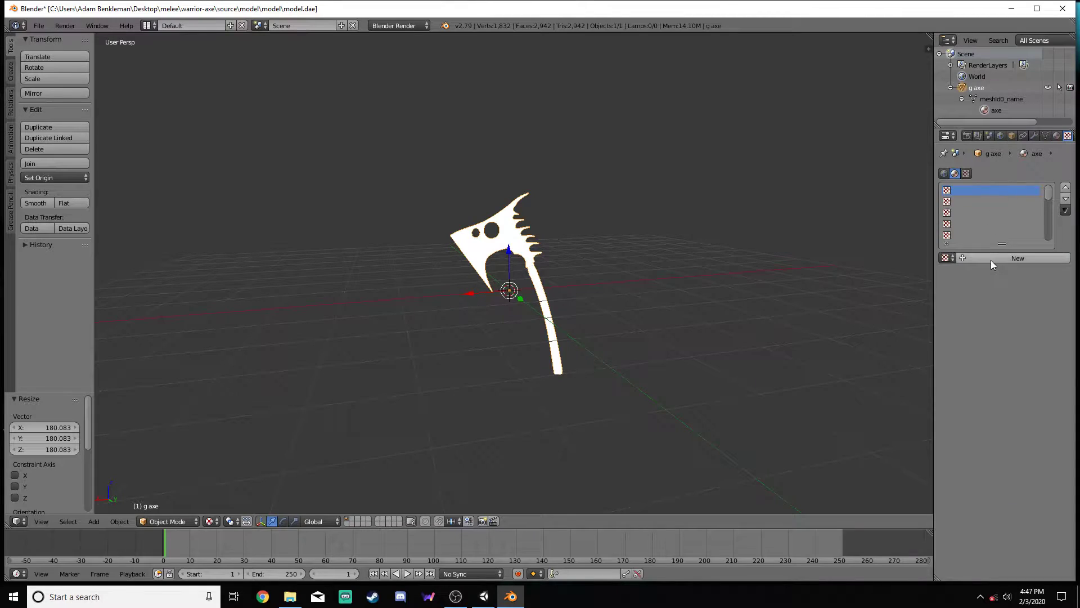
{"action": "left_click", "coordinate": [1028, 439]}
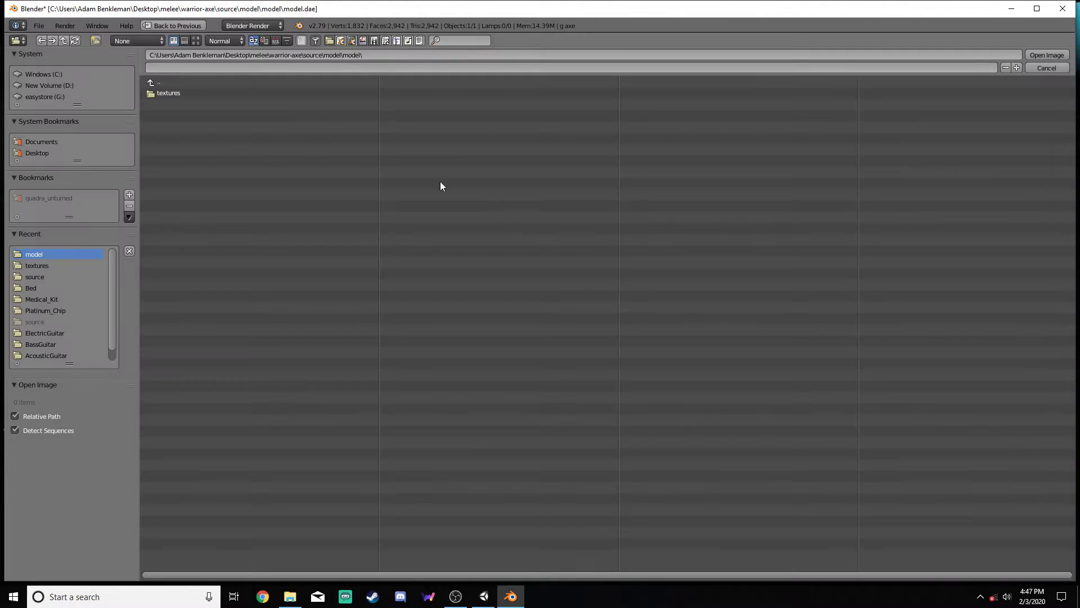
{"action": "double_click", "coordinate": [165, 91]}
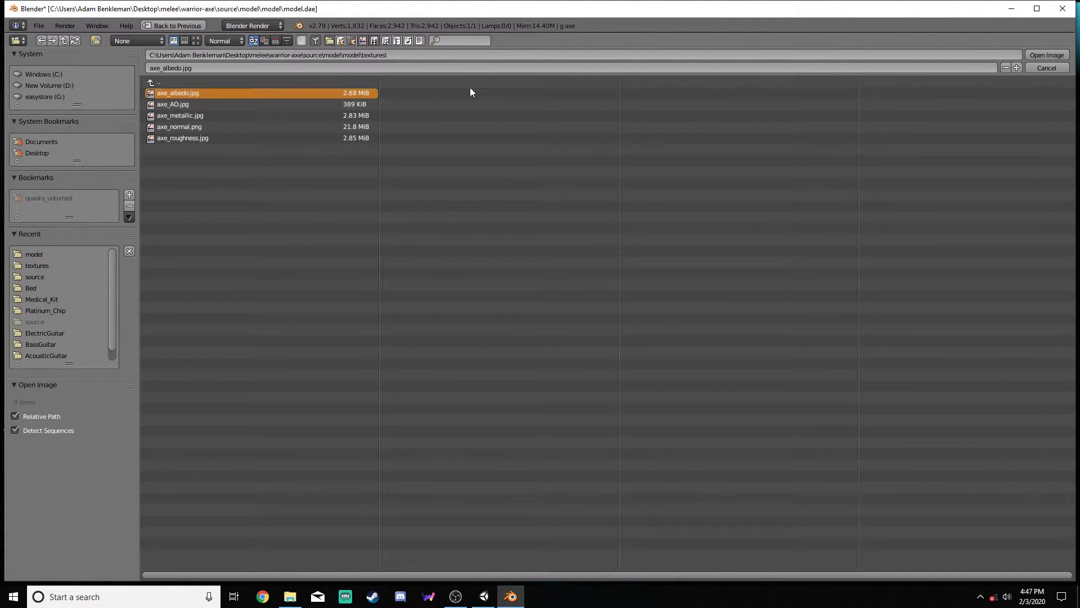
{"action": "left_click", "coordinate": [1044, 55]}
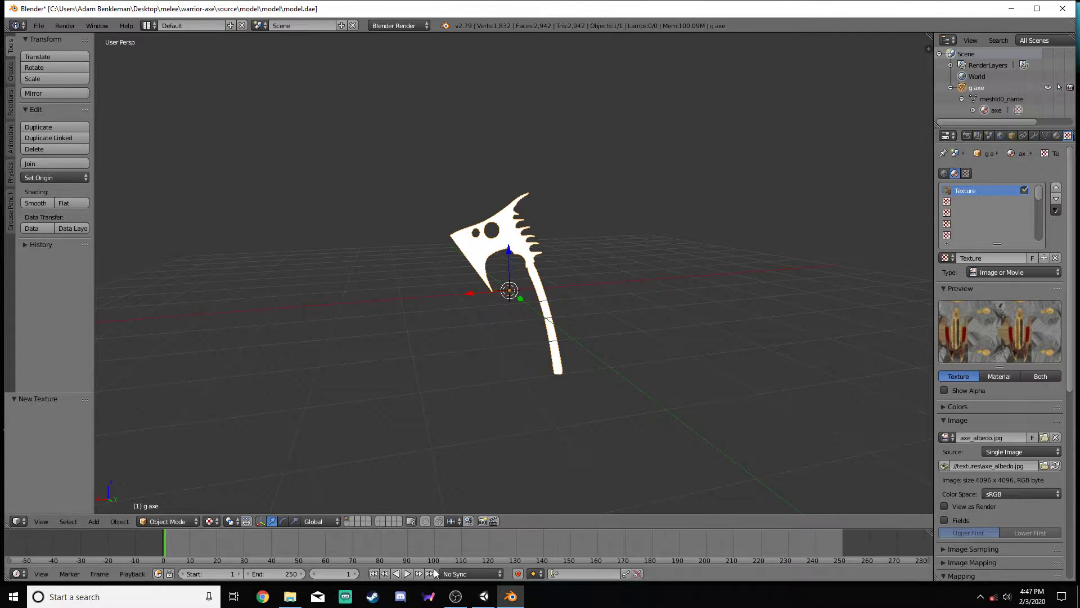
- Try once more to place axe_albedo.jpg on the axe, and cycle through the render engines back to Blender Render
{"action": "left_click", "coordinate": [289, 596]}
{"action": "left_click_drag", "start_coordinate": [693, 228], "coordinate": [516, 245]}
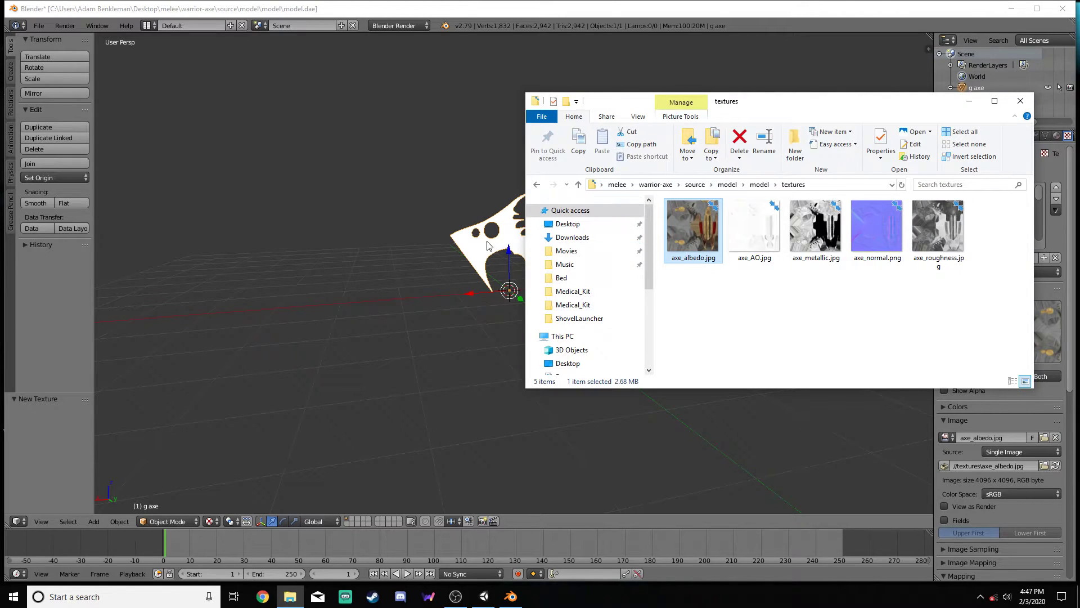
{"action": "left_click", "coordinate": [969, 100]}
{"action": "left_click", "coordinate": [398, 25]}
{"action": "left_click", "coordinate": [408, 53]}
{"action": "left_click", "coordinate": [414, 27]}
{"action": "left_click", "coordinate": [418, 64]}
{"action": "left_click", "coordinate": [405, 26]}
{"action": "left_click", "coordinate": [413, 40]}
- Set the viewport shading to Solid
{"action": "left_click", "coordinate": [211, 521]}
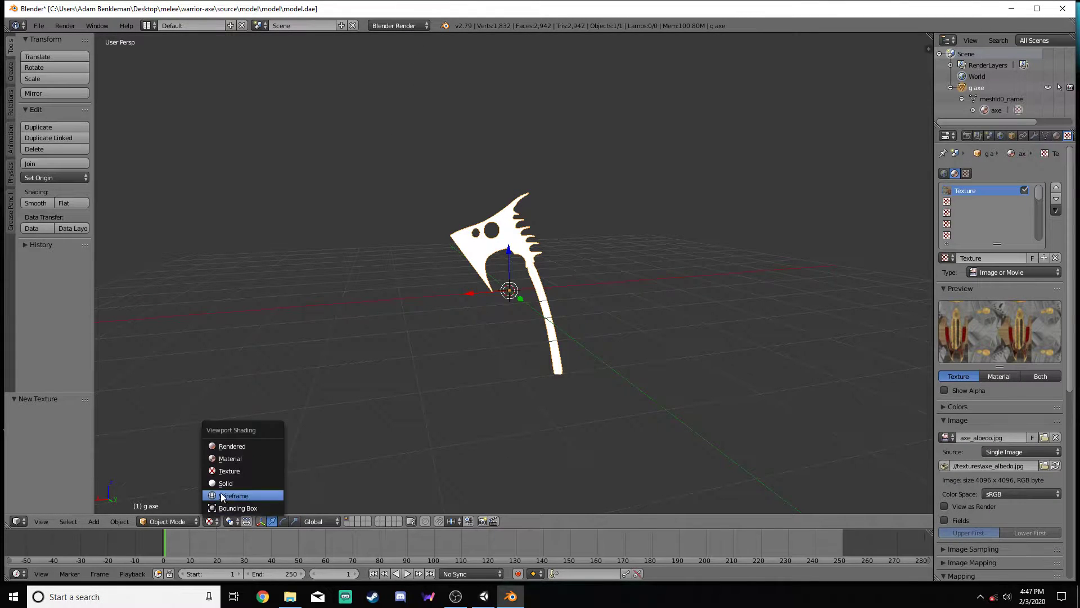
{"action": "left_click", "coordinate": [224, 484]}
{"action": "middle_click_drag", "start_coordinate": [583, 297], "coordinate": [468, 251]}
- Export the axe as model.obj in the warrior-axe model folder
{"action": "left_click", "coordinate": [39, 26]}
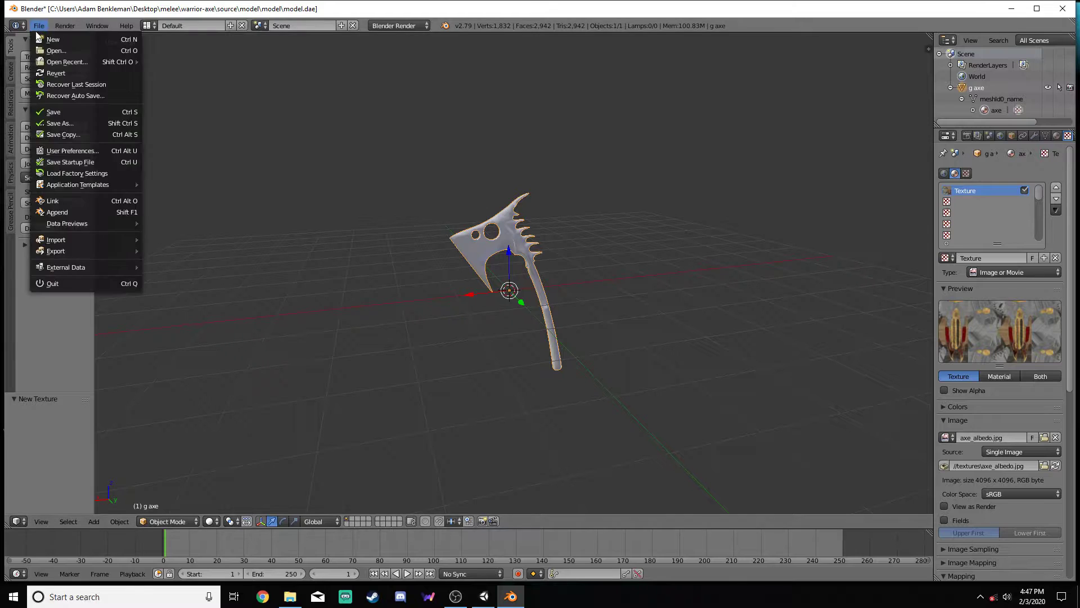
{"action": "mouse_move", "coordinate": [77, 254]}
{"action": "left_click", "coordinate": [173, 318]}
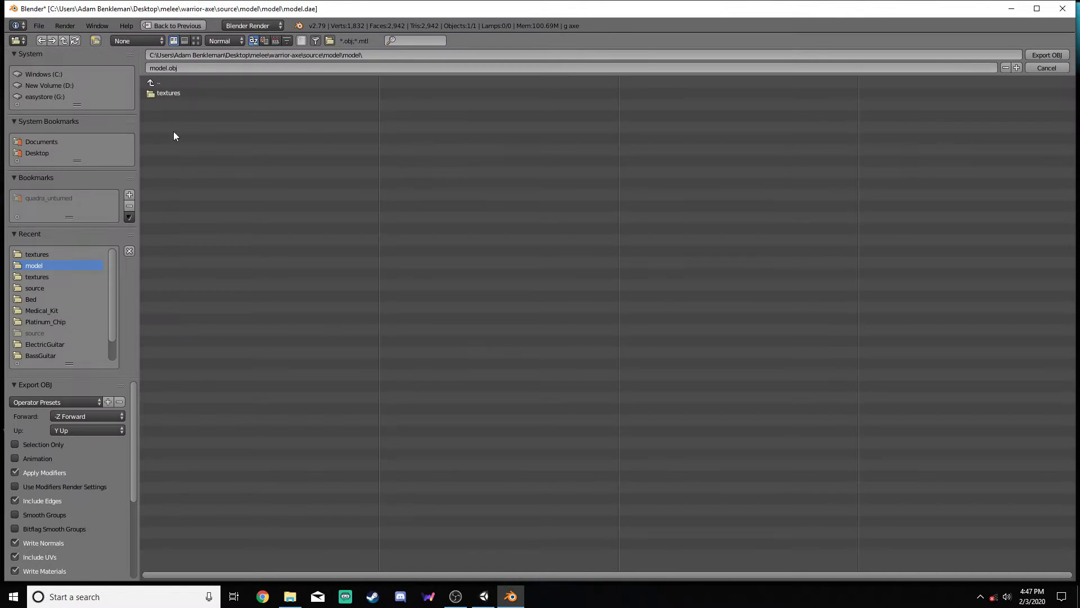
{"action": "left_click", "coordinate": [1047, 55]}
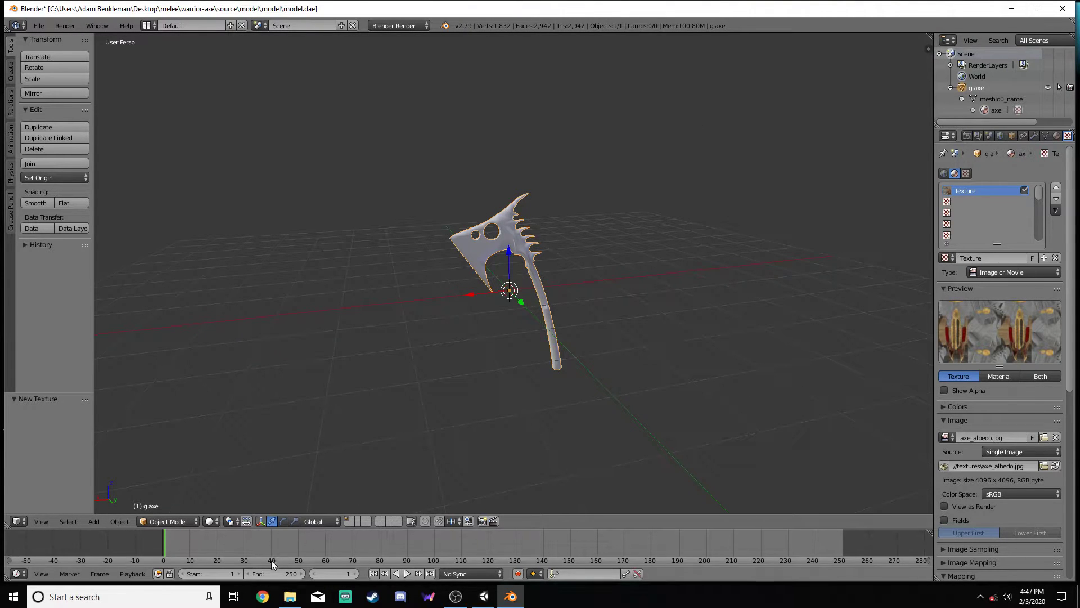
- In File Explorer, delete model.dae from the warrior-axe model folder
{"action": "left_click", "coordinate": [290, 596]}
{"action": "left_click", "coordinate": [759, 185]}
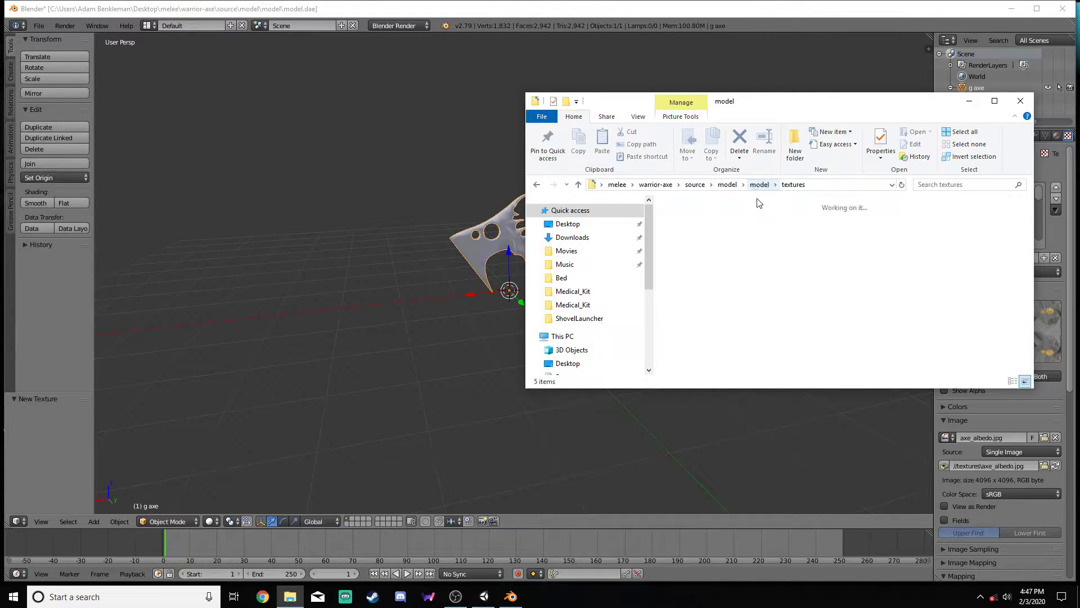
{"action": "left_click", "coordinate": [760, 245]}
{"action": "left_click_drag", "start_coordinate": [922, 288], "coordinate": [823, 198]}
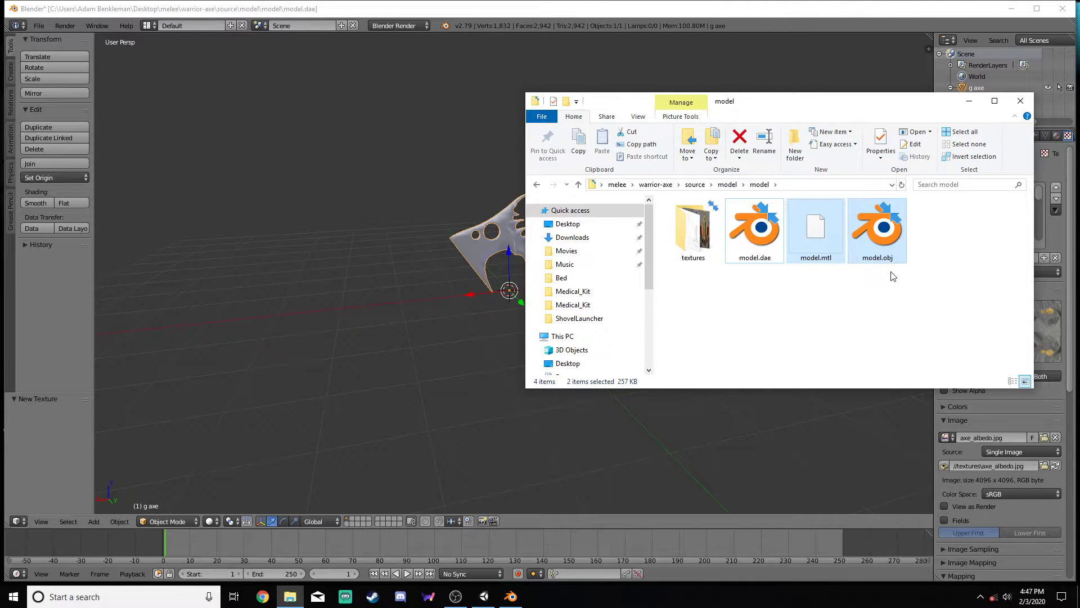
{"action": "left_click", "coordinate": [847, 314]}
{"action": "left_click", "coordinate": [759, 250]}
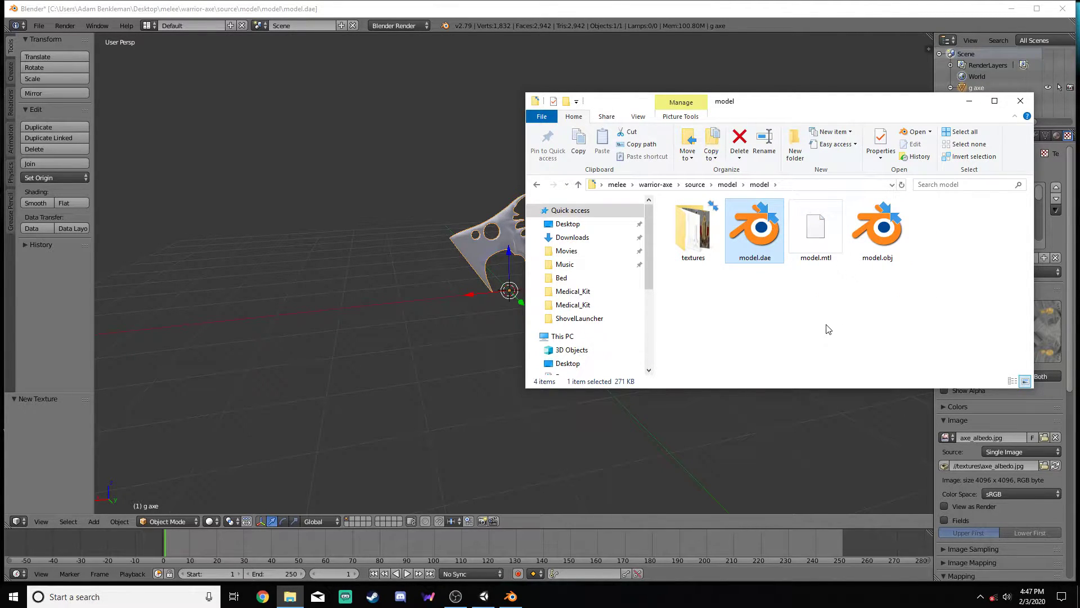
{"action": "key", "text": "Delete"}
- Check the axe images in the textures folder, and delete model.mtl from the model folder
{"action": "left_click_drag", "start_coordinate": [930, 106], "coordinate": [616, 117]}
{"action": "double_click", "coordinate": [381, 241]}
{"action": "left_click", "coordinate": [383, 248]}
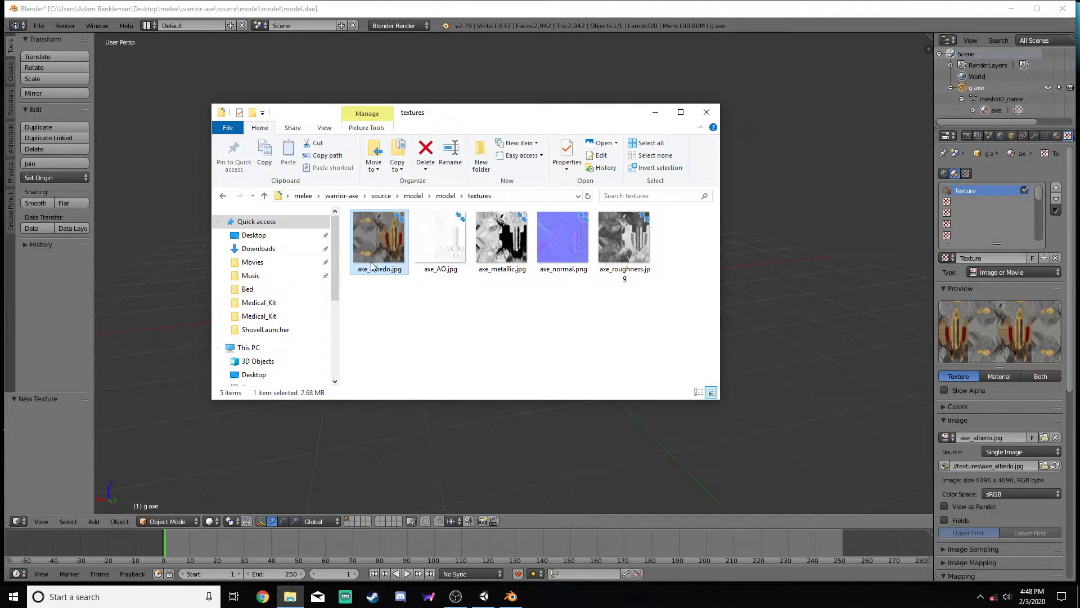
{"action": "left_click", "coordinate": [446, 195]}
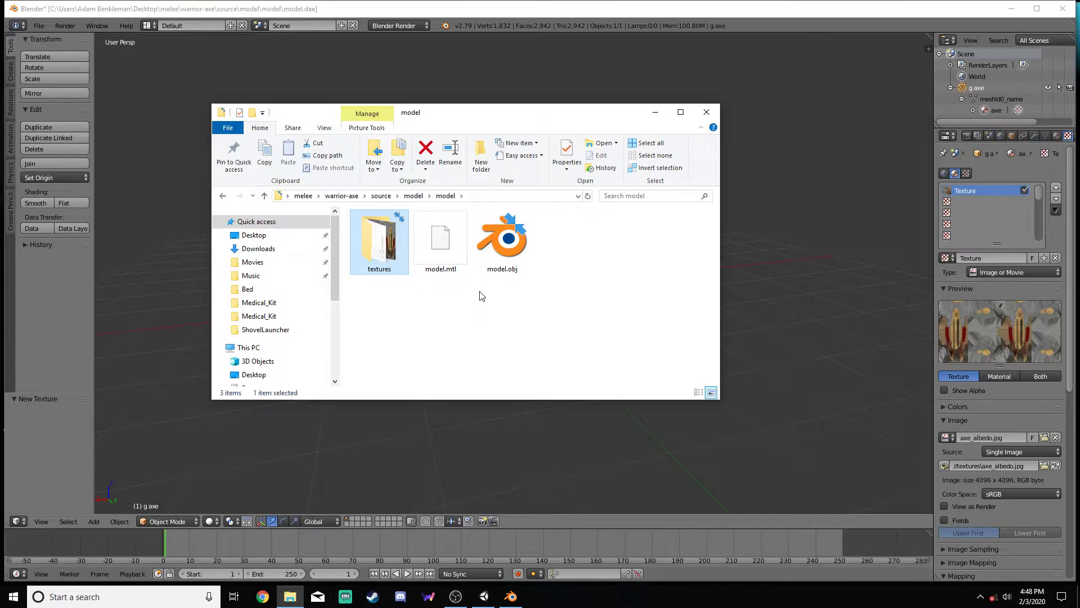
{"action": "left_click", "coordinate": [458, 258]}
{"action": "key", "text": "Delete"}
{"action": "key", "text": "Return"}
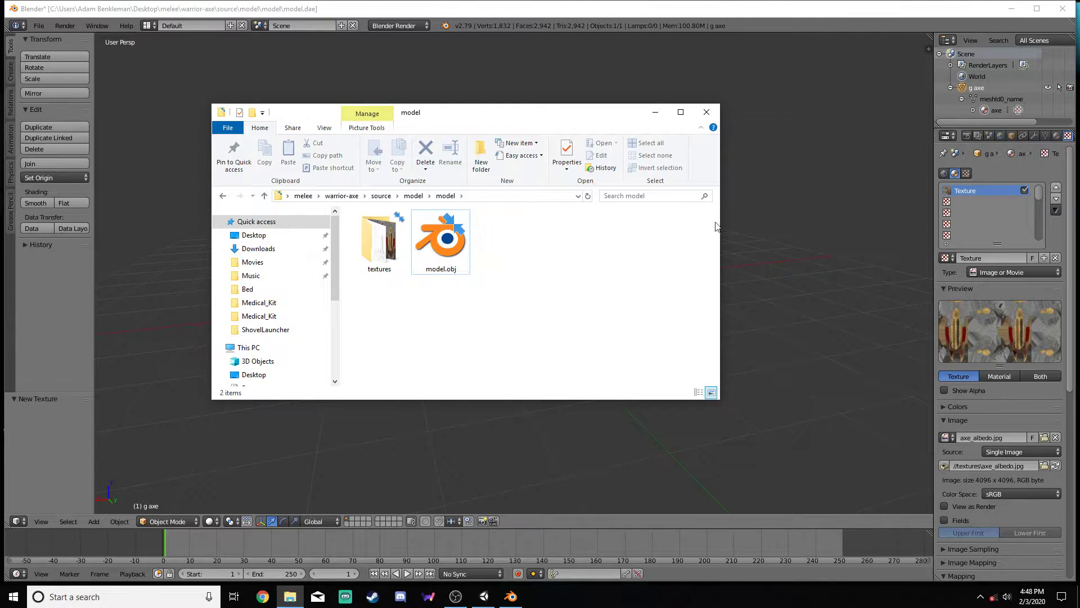
- Close Blender and switch to the unturned project in Unity
{"action": "left_click", "coordinate": [1063, 8]}
{"action": "left_click", "coordinate": [559, 336]}
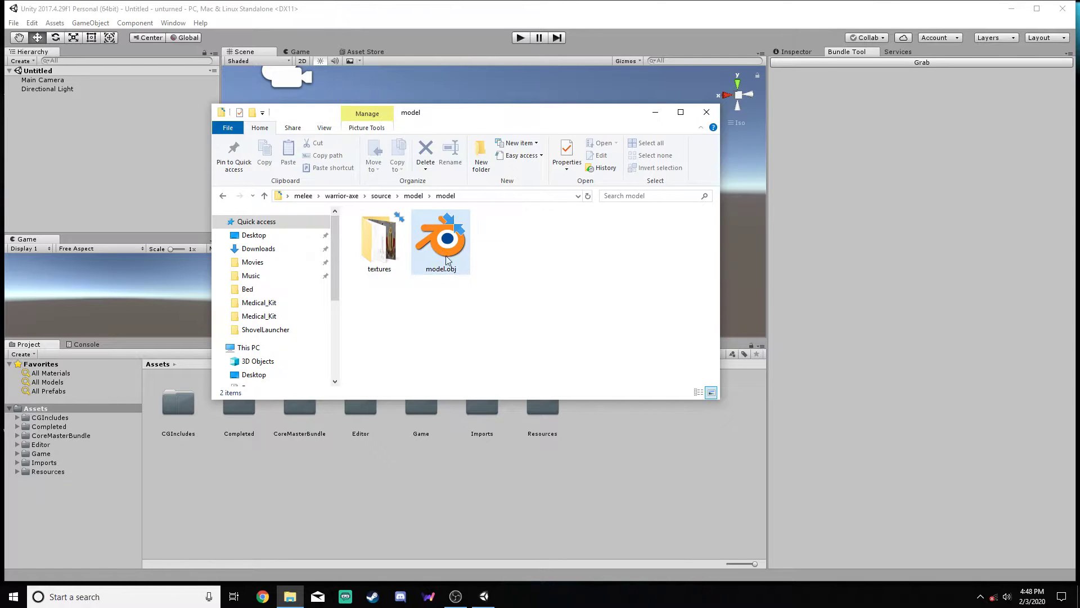
{"action": "left_click_drag", "start_coordinate": [442, 116], "coordinate": [488, 111]}
{"action": "left_click", "coordinate": [218, 503]}
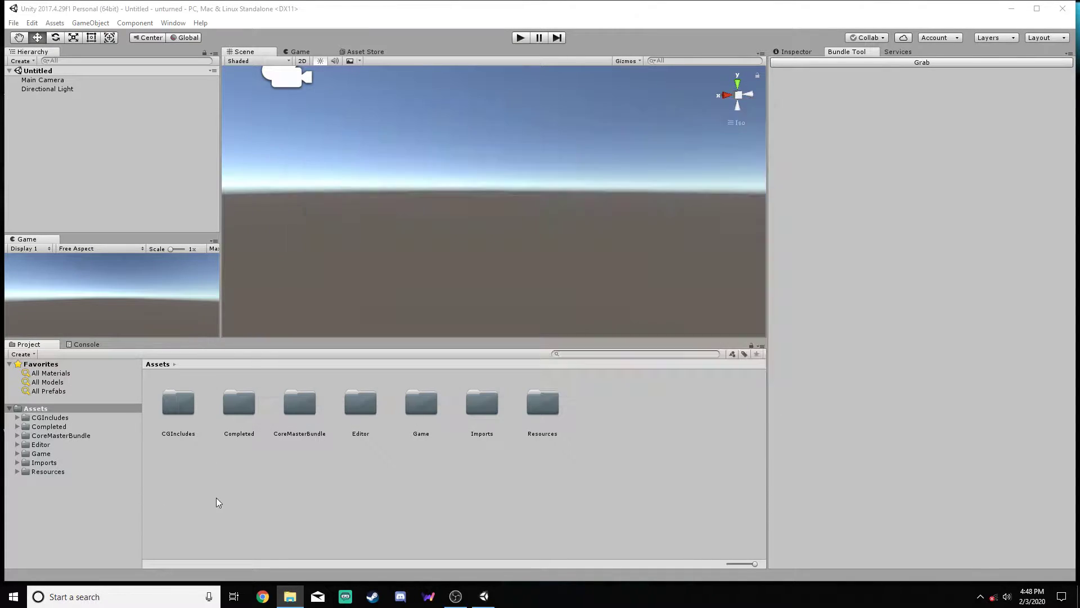
- Create a folder named WarriorAxe in Assets > Imports > FalloutNewVegas > Items > Melee
{"action": "left_click", "coordinate": [17, 462]}
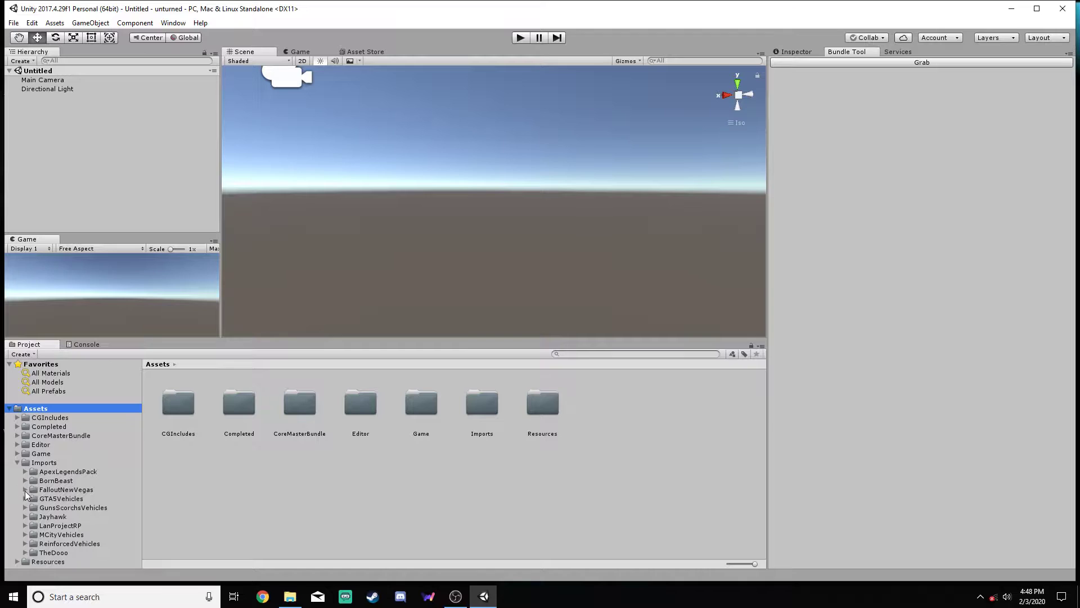
{"action": "left_click", "coordinate": [26, 489]}
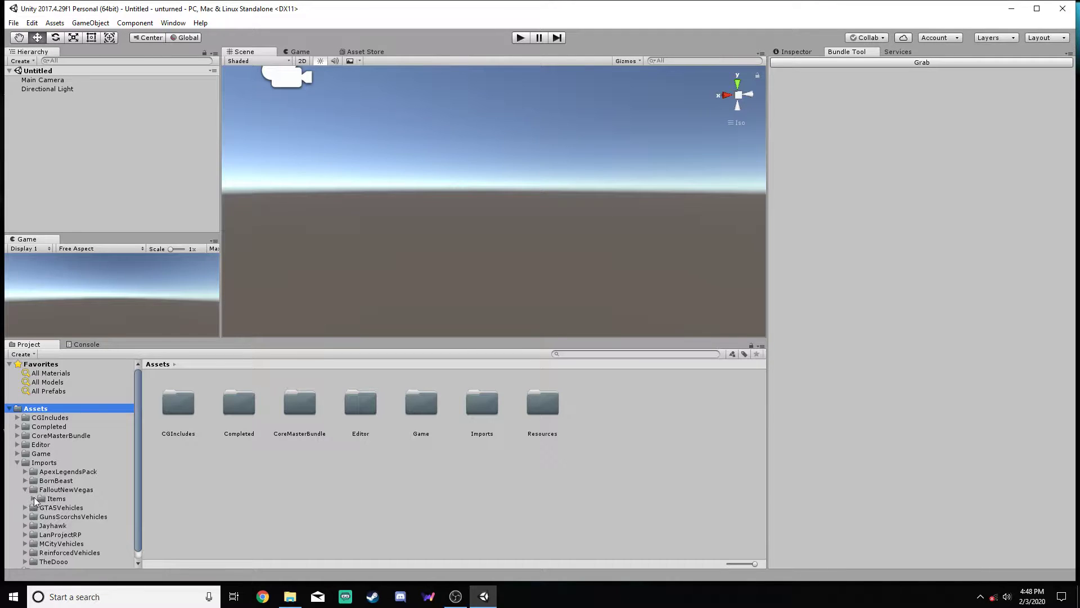
{"action": "left_click", "coordinate": [33, 498]}
{"action": "left_click", "coordinate": [46, 542]}
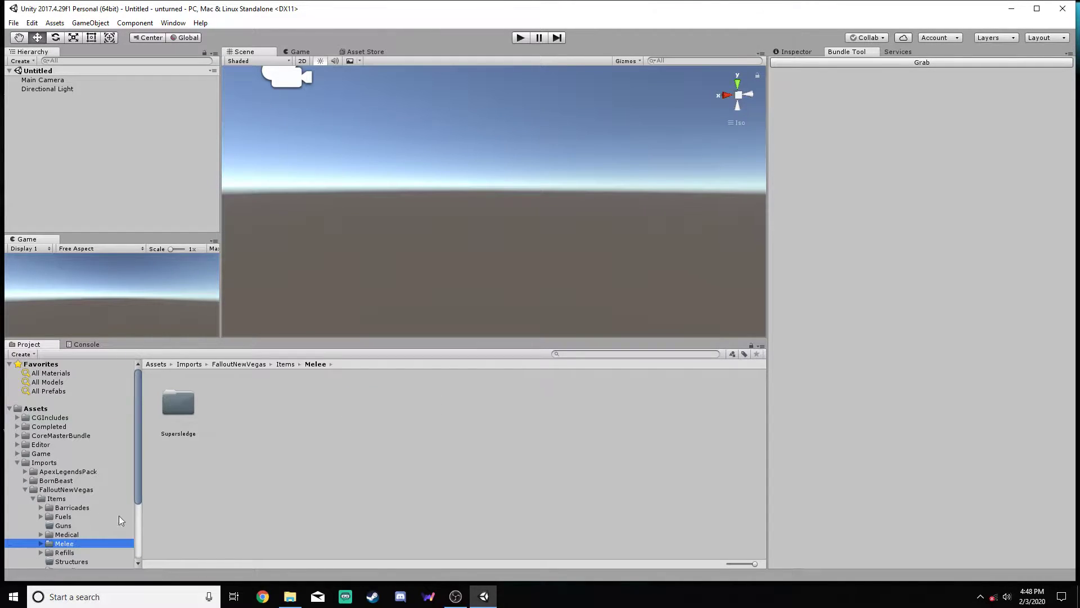
{"action": "right_click", "coordinate": [299, 467]}
{"action": "mouse_move", "coordinate": [373, 246]}
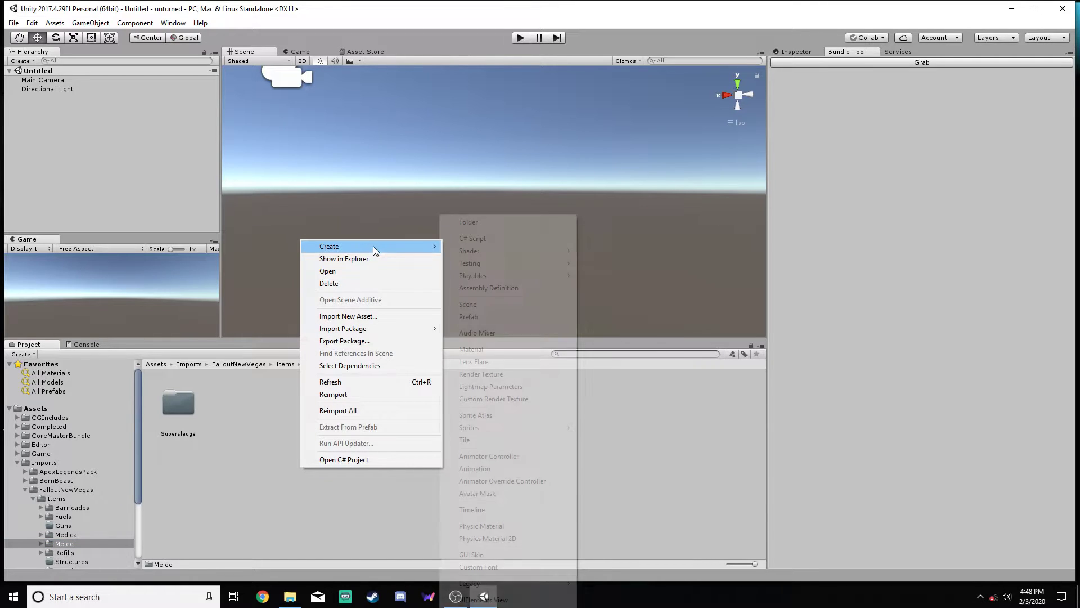
{"action": "left_click", "coordinate": [482, 224]}
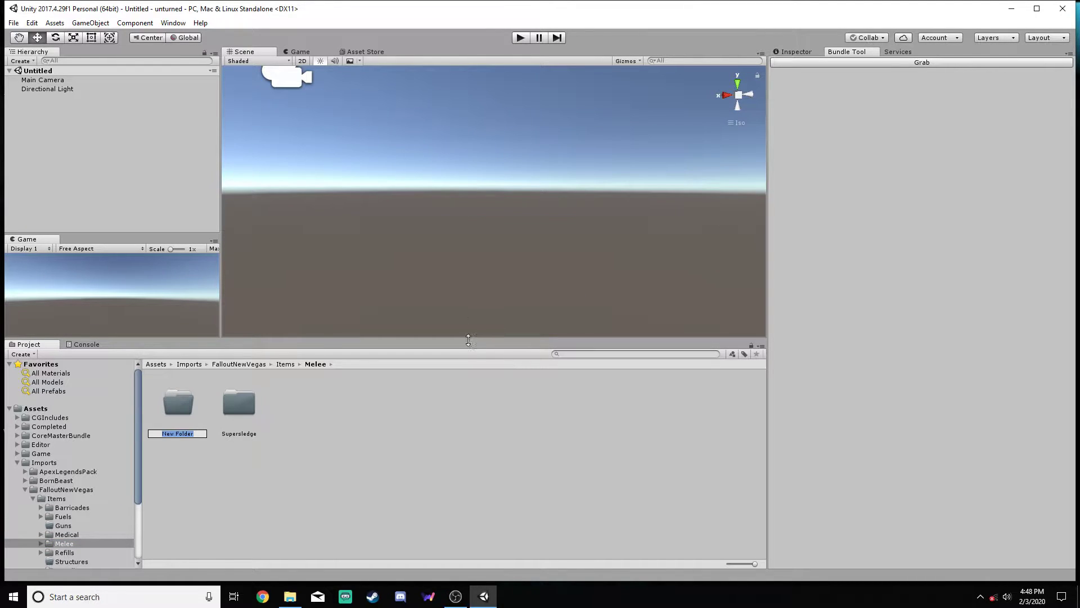
{"action": "left_click", "coordinate": [290, 596]}
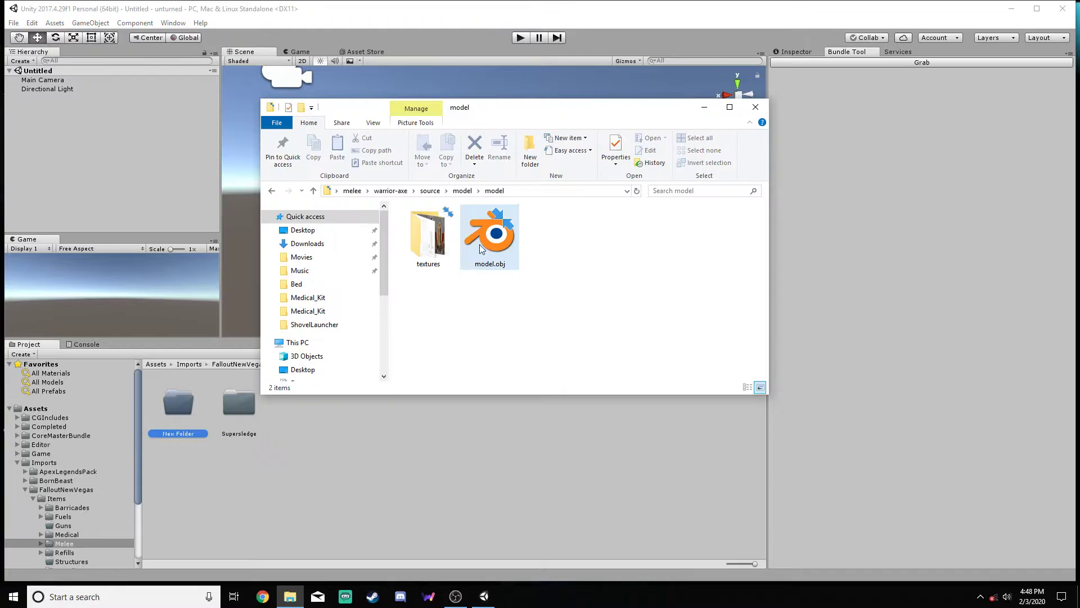
{"action": "left_click", "coordinate": [229, 445]}
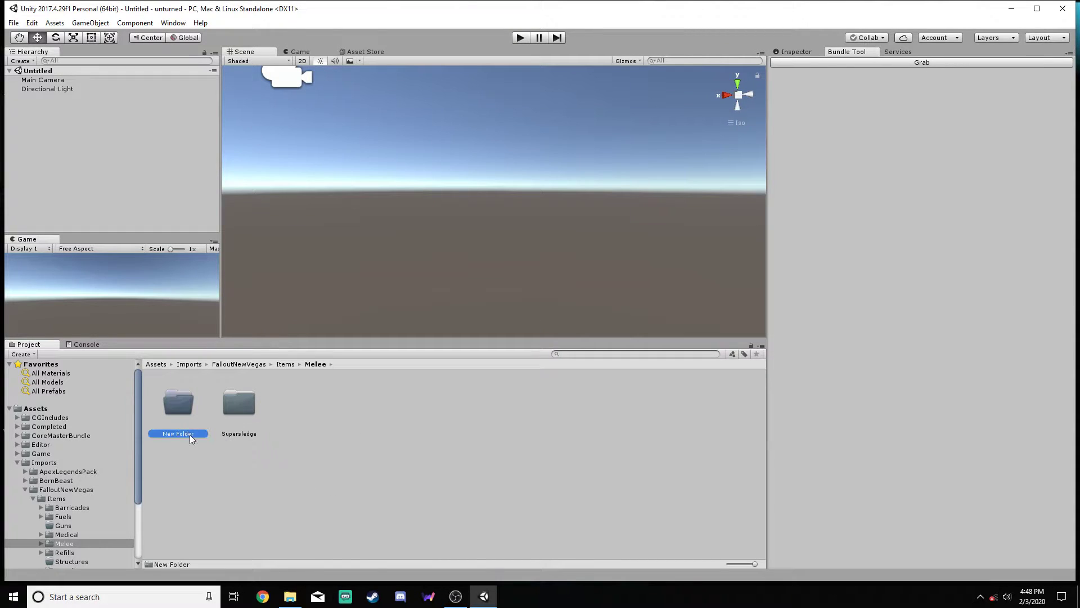
{"action": "key", "text": "F2"}
{"action": "type", "text": "WarriorAxe"}
{"action": "key", "text": "Return"}
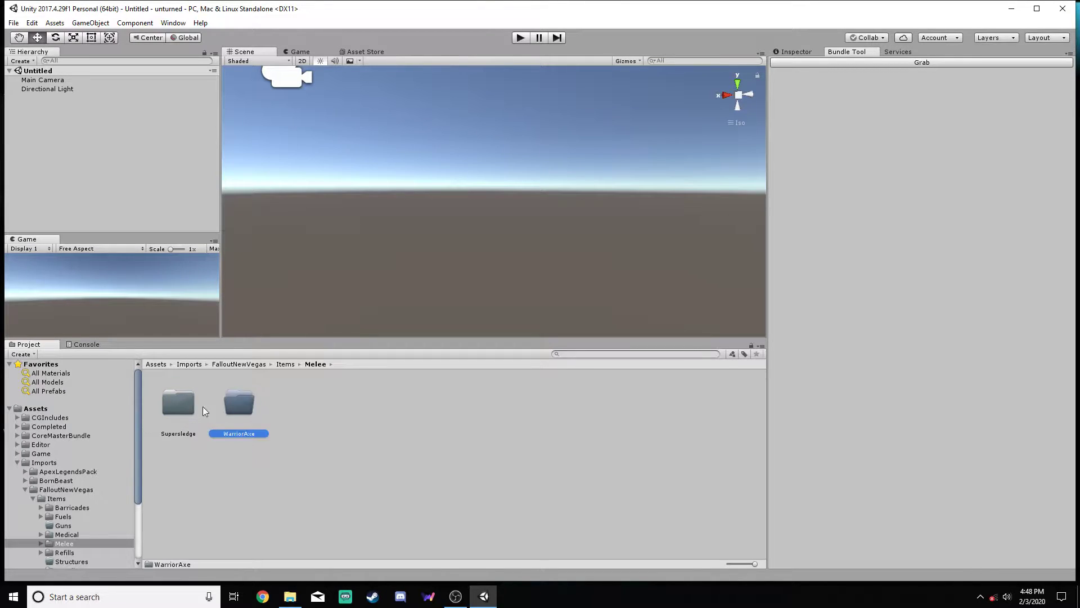
- Import axe_albedo.jpg, axe_normal.png and model.obj from File Explorer into the project's WarriorAxe folder
{"action": "double_click", "coordinate": [255, 406]}
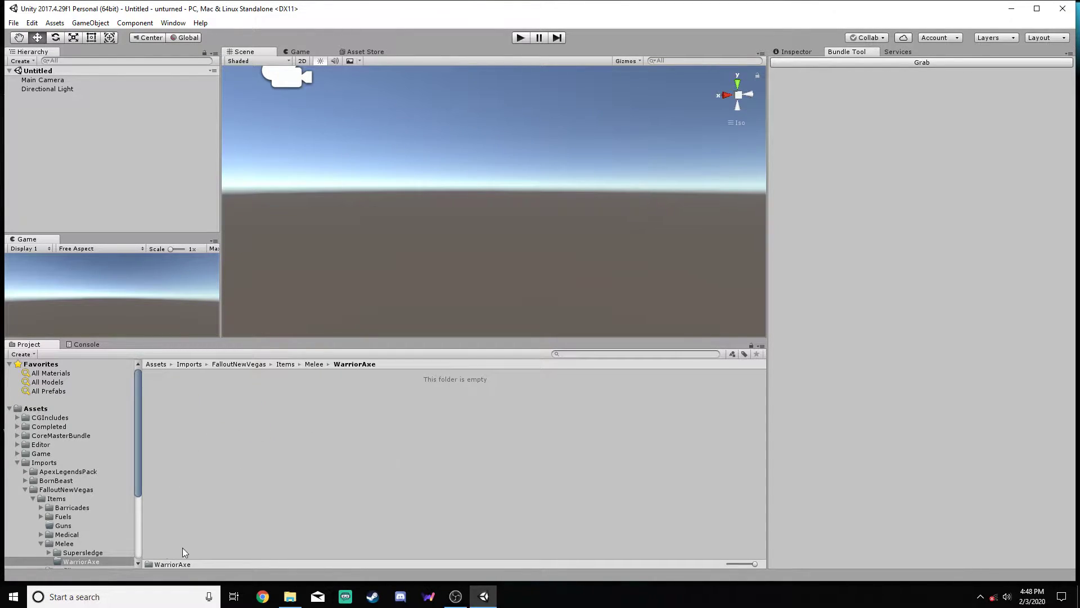
{"action": "left_click", "coordinate": [290, 597]}
{"action": "left_click", "coordinate": [426, 251]}
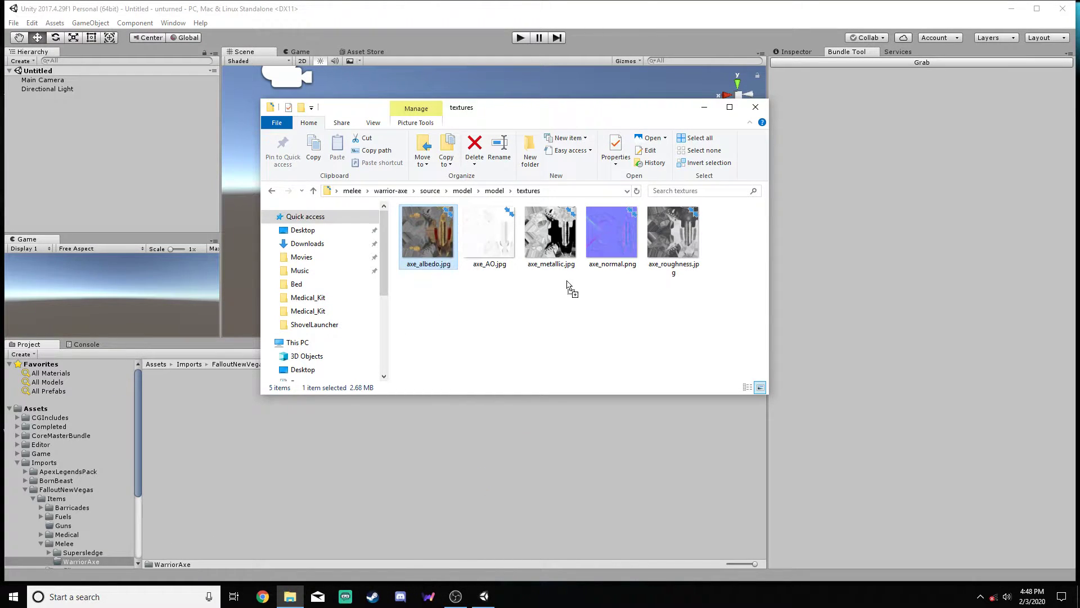
{"action": "left_click_drag", "start_coordinate": [619, 271], "coordinate": [513, 309]}
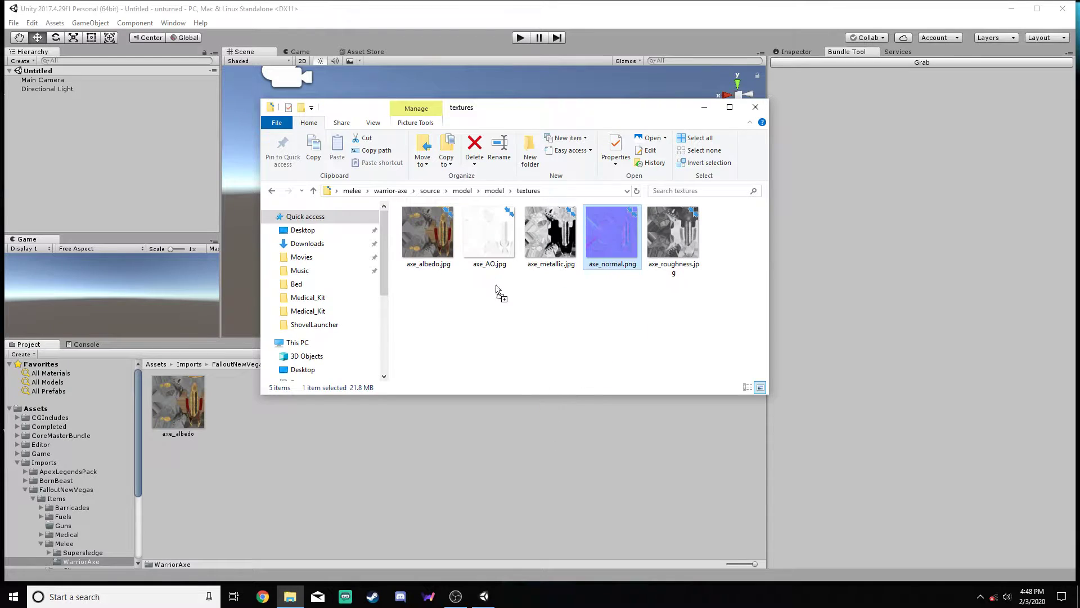
{"action": "left_click", "coordinate": [494, 190]}
{"action": "left_click_drag", "start_coordinate": [490, 236], "coordinate": [466, 512]}
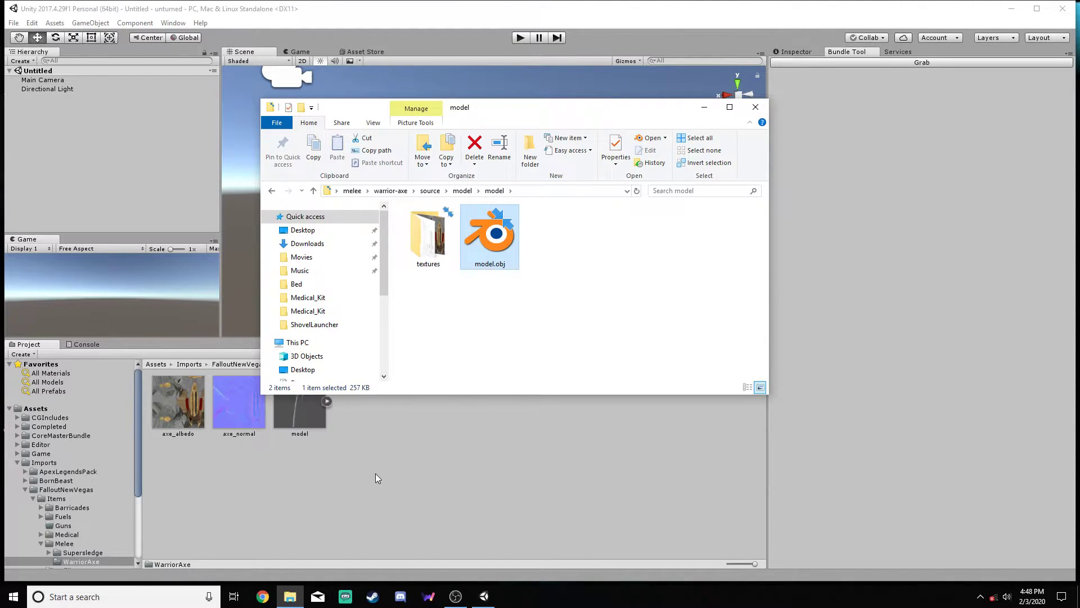
- Add the imported axe model to the scene and apply the axe_albedo texture to its default mesh
{"action": "left_click", "coordinate": [382, 480]}
{"action": "left_click_drag", "start_coordinate": [310, 406], "coordinate": [79, 165]}
{"action": "left_click_drag", "start_coordinate": [180, 420], "coordinate": [36, 98]}
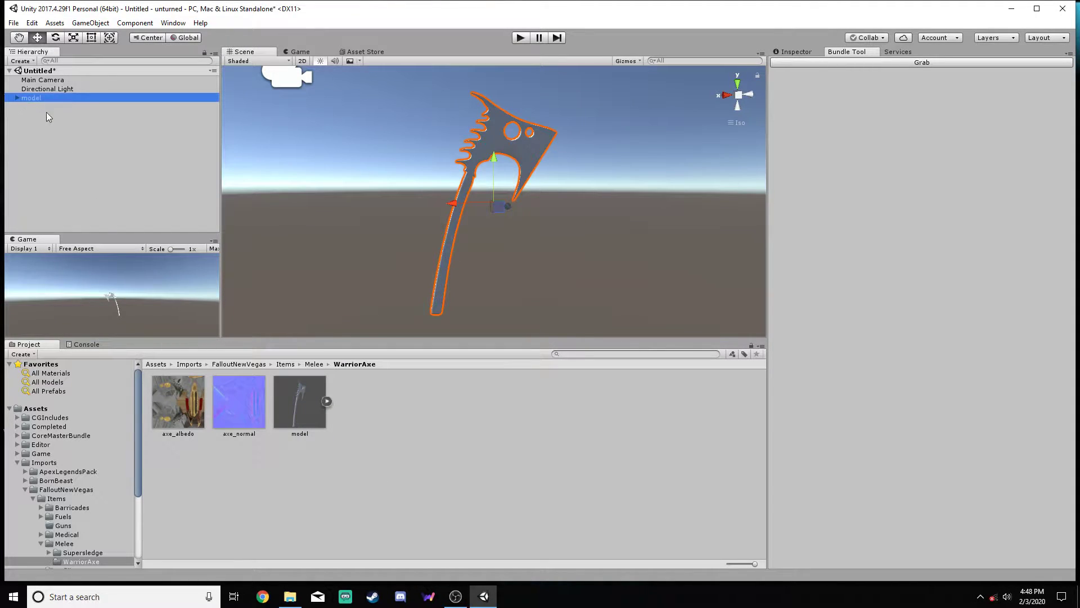
{"action": "left_click_drag", "start_coordinate": [186, 401], "coordinate": [56, 109]}
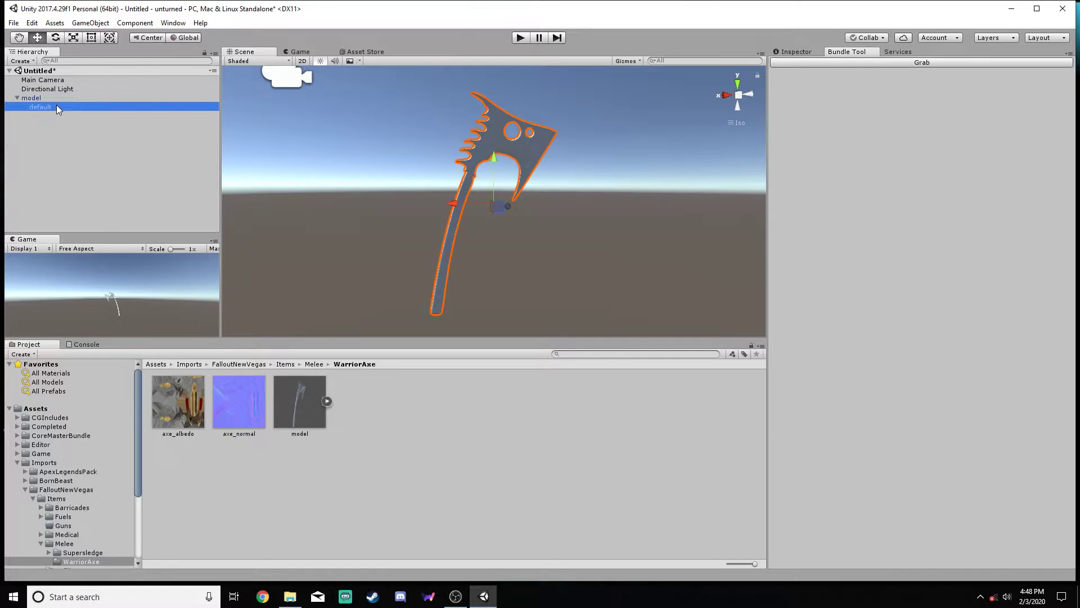
{"action": "left_click", "coordinate": [796, 52]}
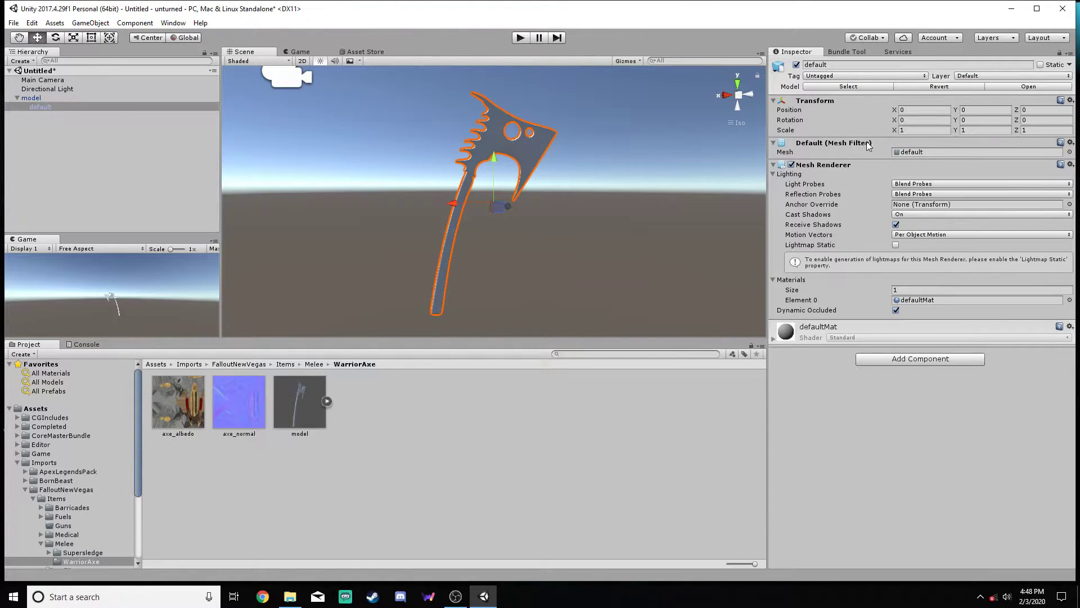
{"action": "left_click", "coordinate": [60, 98]}
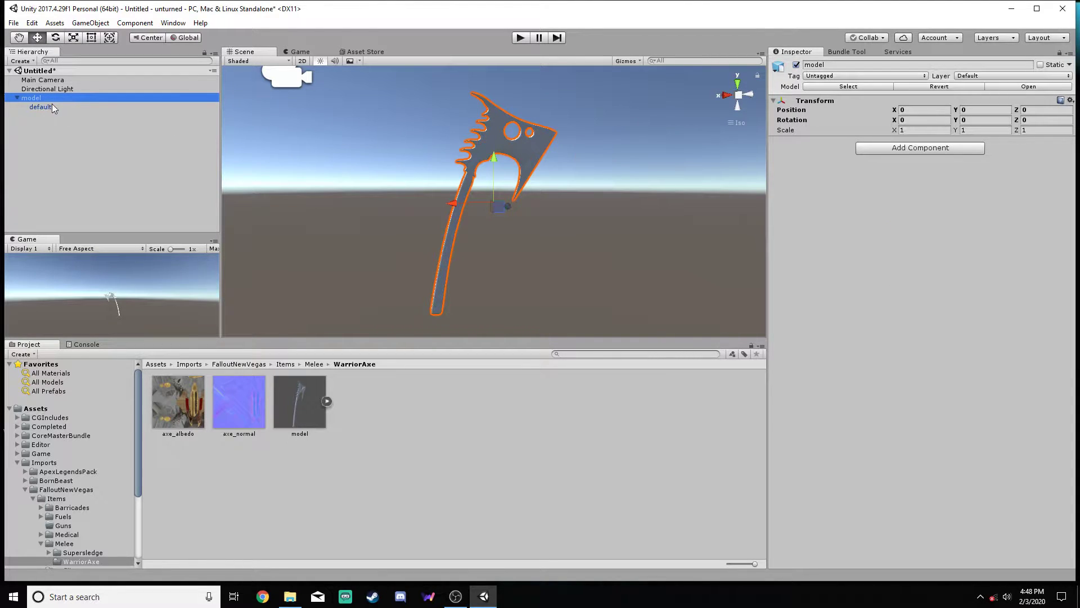
{"action": "left_click", "coordinate": [40, 107]}
{"action": "left_click_drag", "start_coordinate": [178, 401], "coordinate": [51, 107]}
- Set the axe_normal texture type to Normal map and apply the import settings
{"action": "left_click", "coordinate": [282, 405]}
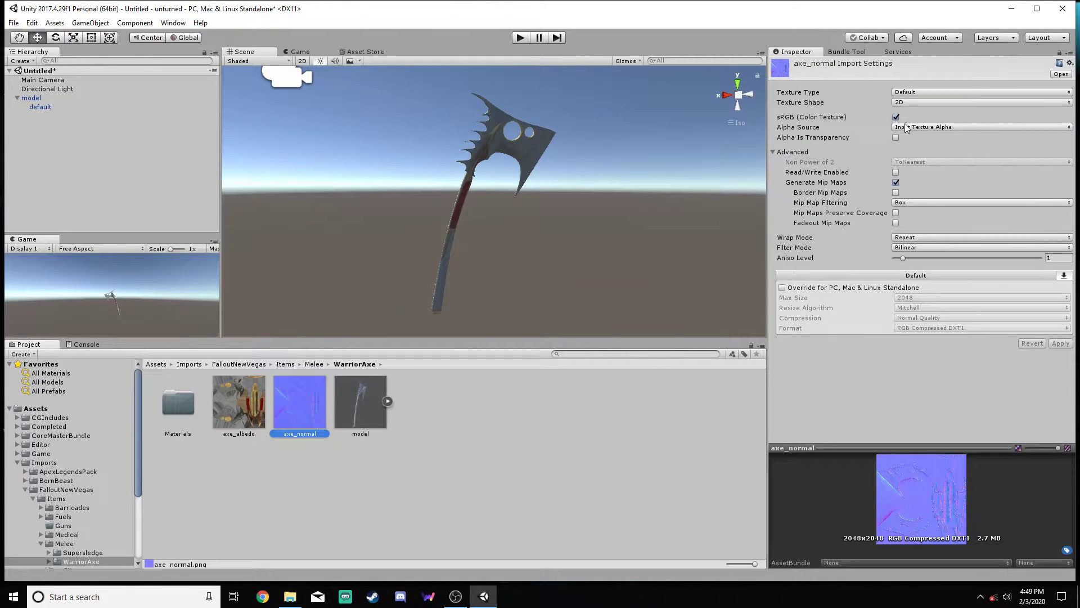
{"action": "left_click", "coordinate": [907, 92]}
{"action": "left_click", "coordinate": [919, 118]}
{"action": "left_click", "coordinate": [1060, 323]}
- Assign axe_normal as the main normal map of the axe_albedo material in the WarriorAxe Materials folder
{"action": "double_click", "coordinate": [178, 401]}
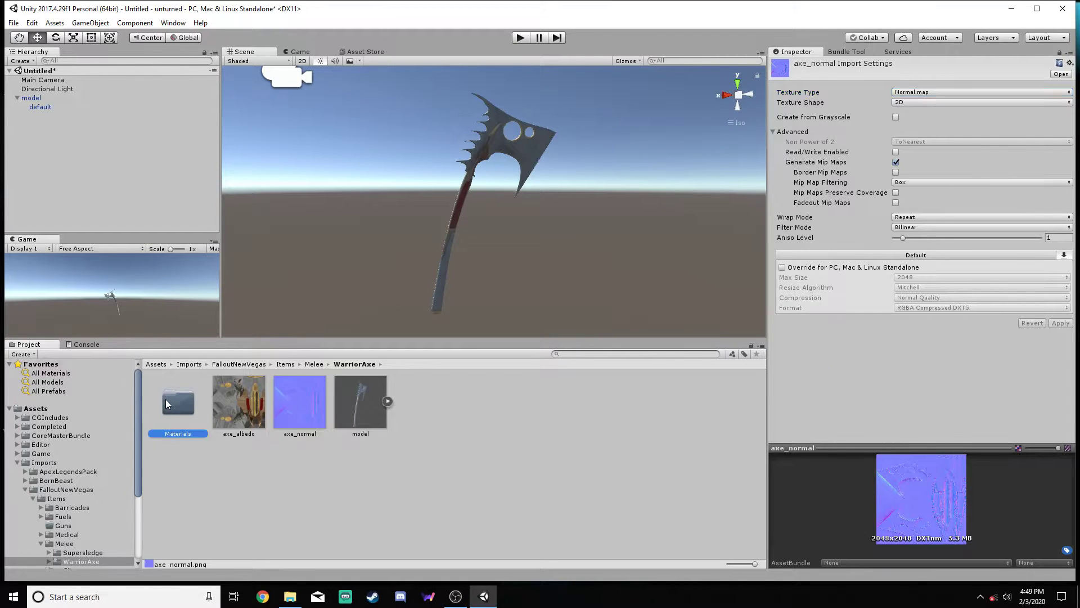
{"action": "left_click", "coordinate": [178, 402]}
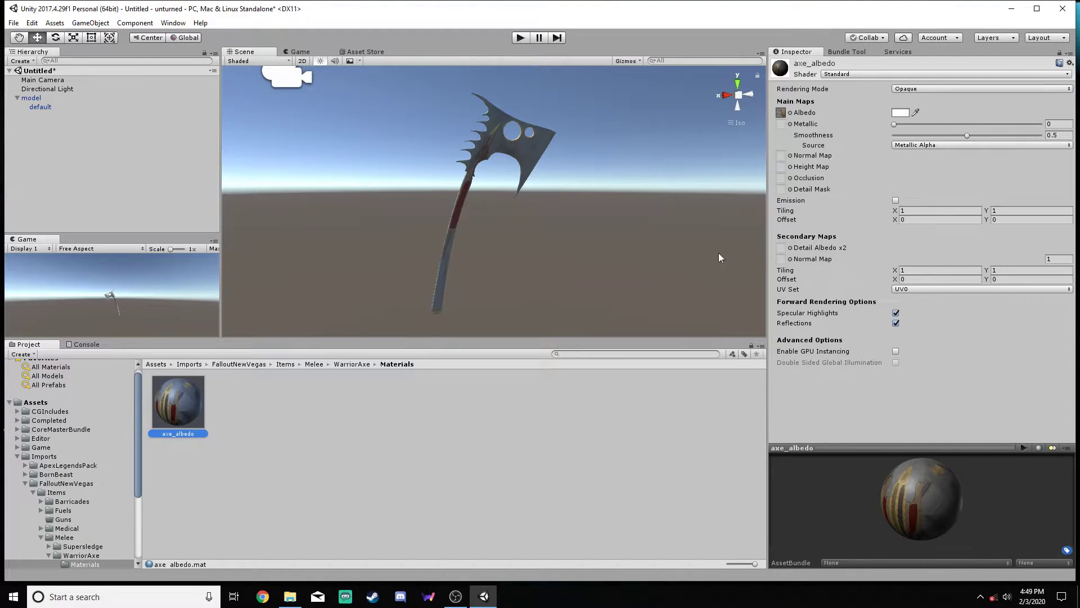
{"action": "scroll", "coordinate": [101, 527], "scroll_direction": "down", "scroll_amount": 3}
{"action": "left_click", "coordinate": [78, 489]}
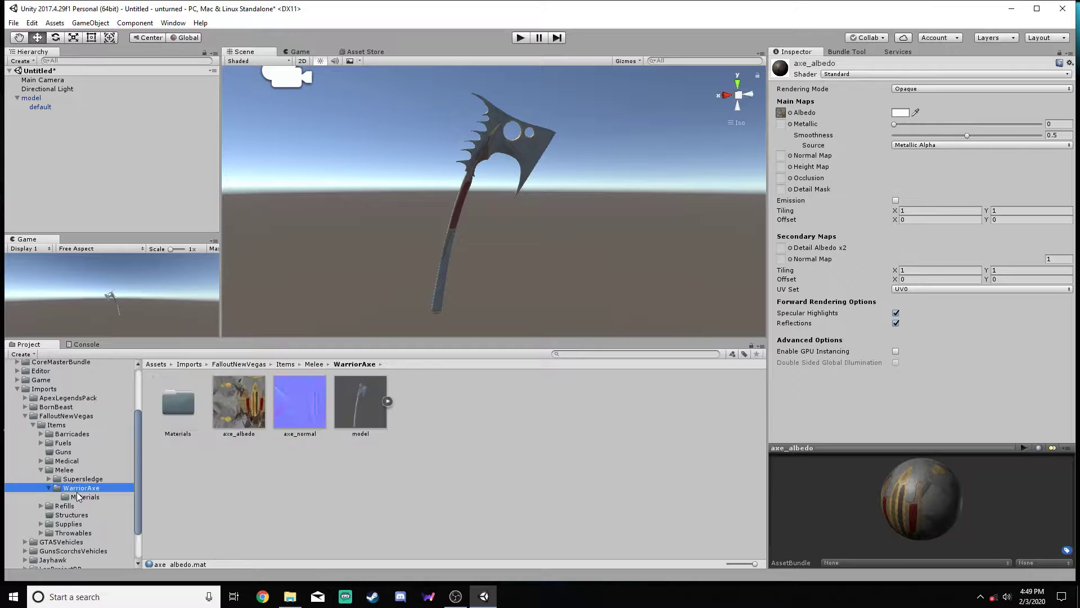
{"action": "left_click_drag", "start_coordinate": [303, 407], "coordinate": [785, 158]}
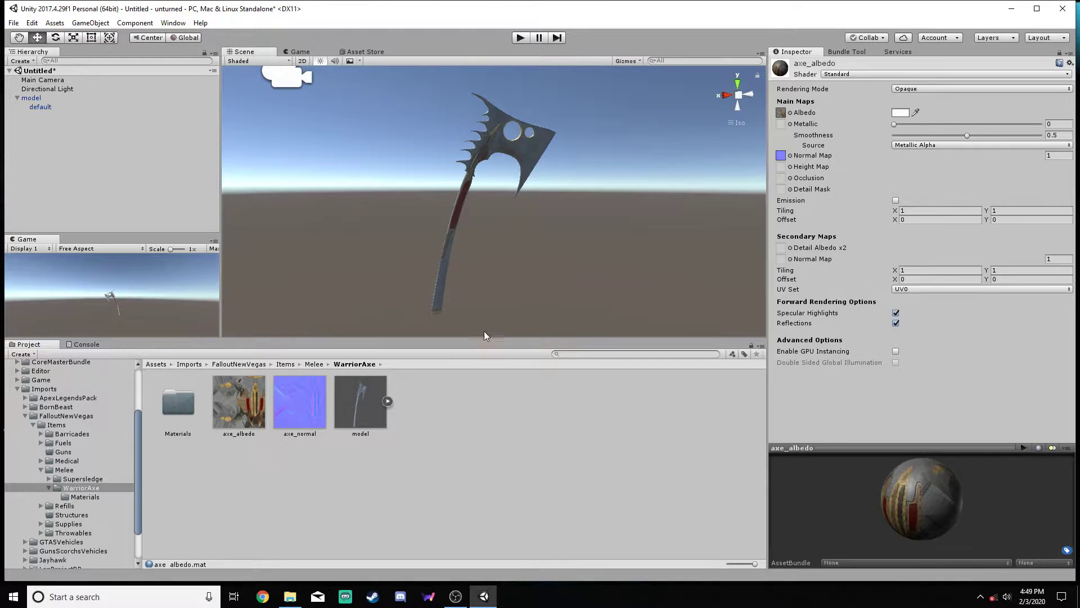
- Delete the axe model from the scene after checking its textures
{"action": "scroll", "coordinate": [500, 201], "scroll_direction": "up", "scroll_amount": 6}
{"action": "mouse_move", "coordinate": [606, 171]}
{"action": "middle_mouse_down"}
{"action": "mouse_move", "coordinate": [468, 174]}
{"action": "mouse_move", "coordinate": [613, 170]}
{"action": "middle_mouse_up"}
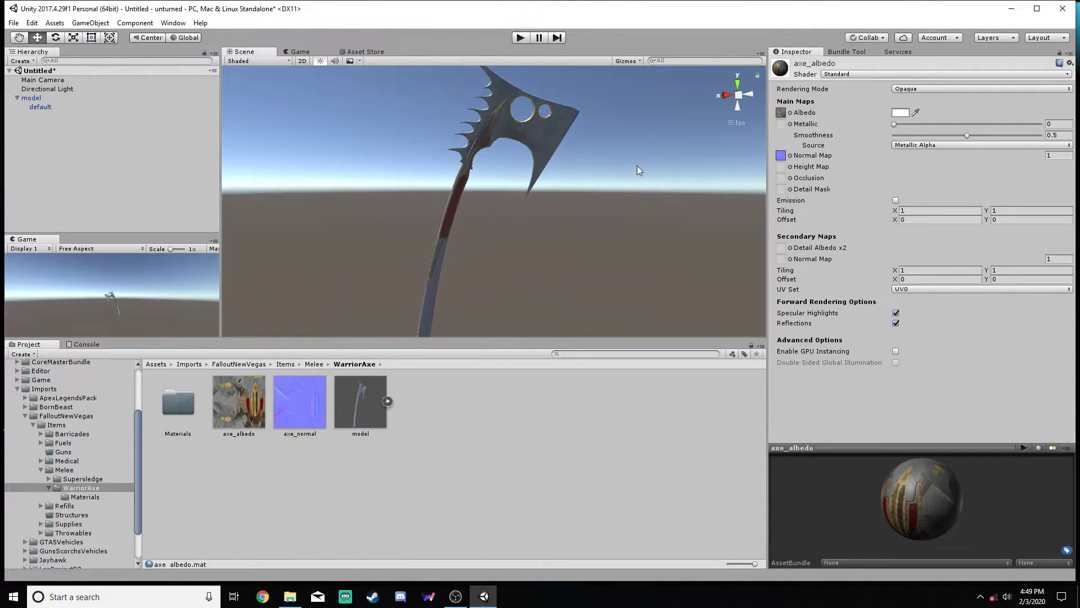
{"action": "left_click_drag", "start_coordinate": [632, 148], "coordinate": [123, 169], "text": "alt"}
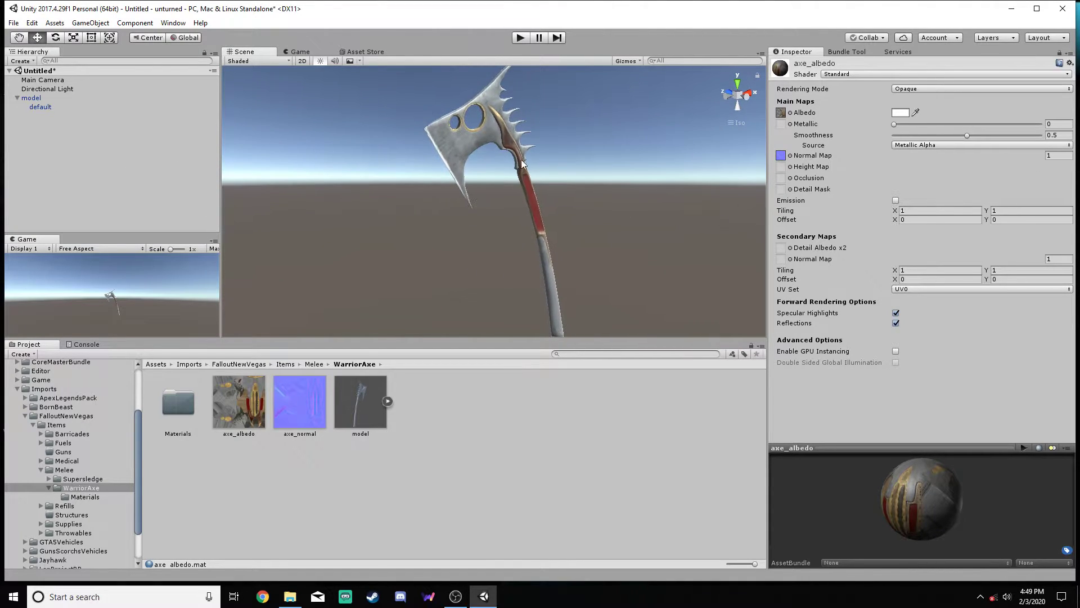
{"action": "scroll", "coordinate": [444, 106], "scroll_direction": "down", "scroll_amount": 7}
{"action": "scroll", "coordinate": [555, 263], "scroll_direction": "up", "scroll_amount": 2}
{"action": "left_click_drag", "start_coordinate": [538, 157], "coordinate": [603, 185], "text": "alt"}
{"action": "left_click", "coordinate": [39, 98]}
{"action": "right_click", "coordinate": [37, 97]}
{"action": "left_click", "coordinate": [63, 155]}
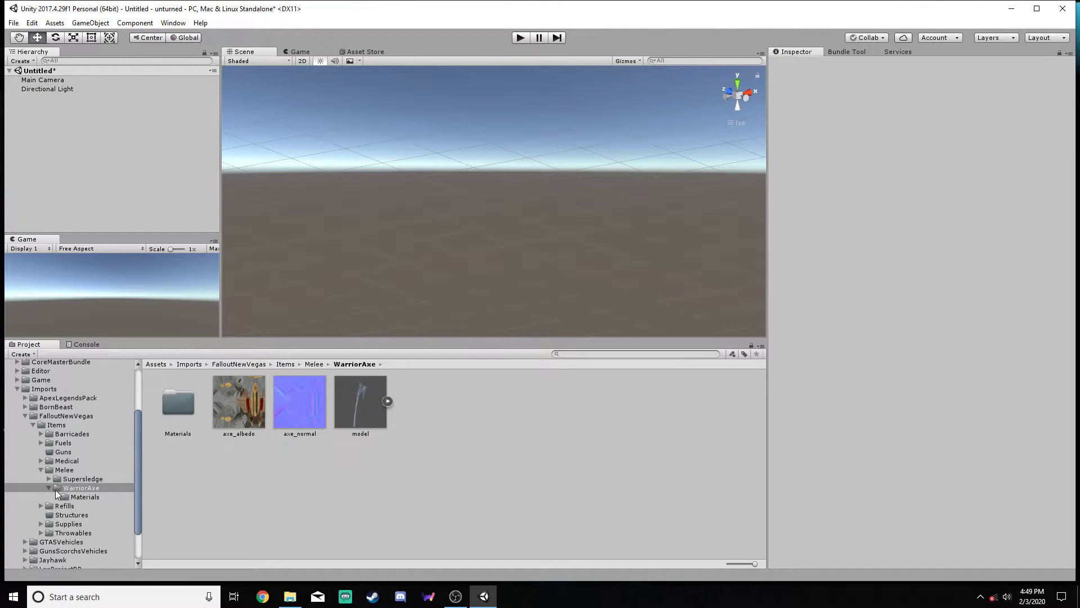
- Open the Melee folder under Assets > Completed > FalloutNewVegas > Items
{"action": "scroll", "coordinate": [33, 387], "scroll_direction": "up", "scroll_amount": 3}
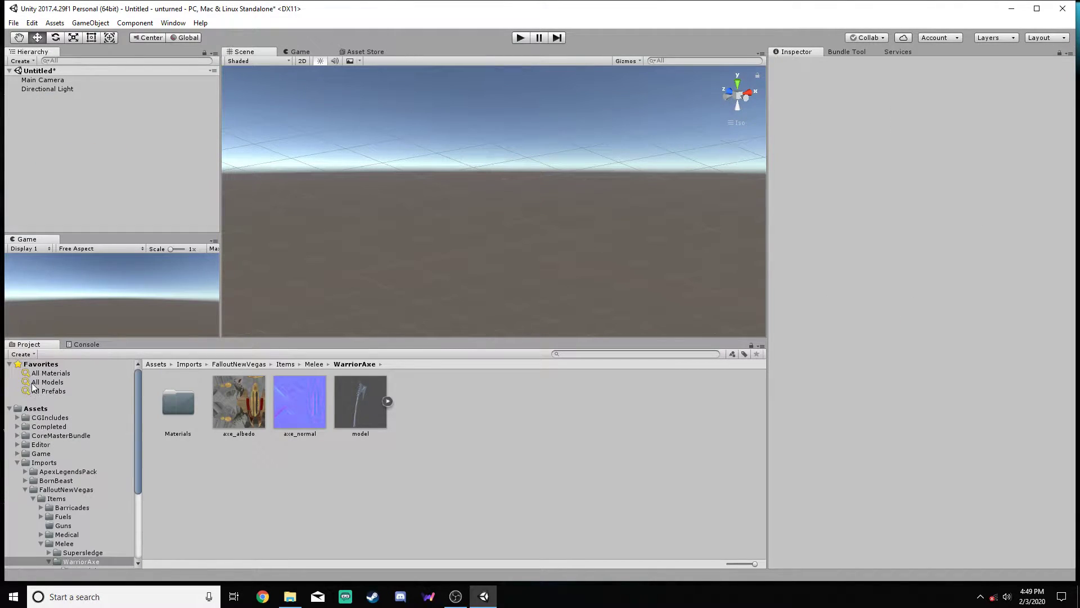
{"action": "left_click", "coordinate": [18, 427]}
{"action": "left_click", "coordinate": [25, 454]}
{"action": "left_click", "coordinate": [33, 462]}
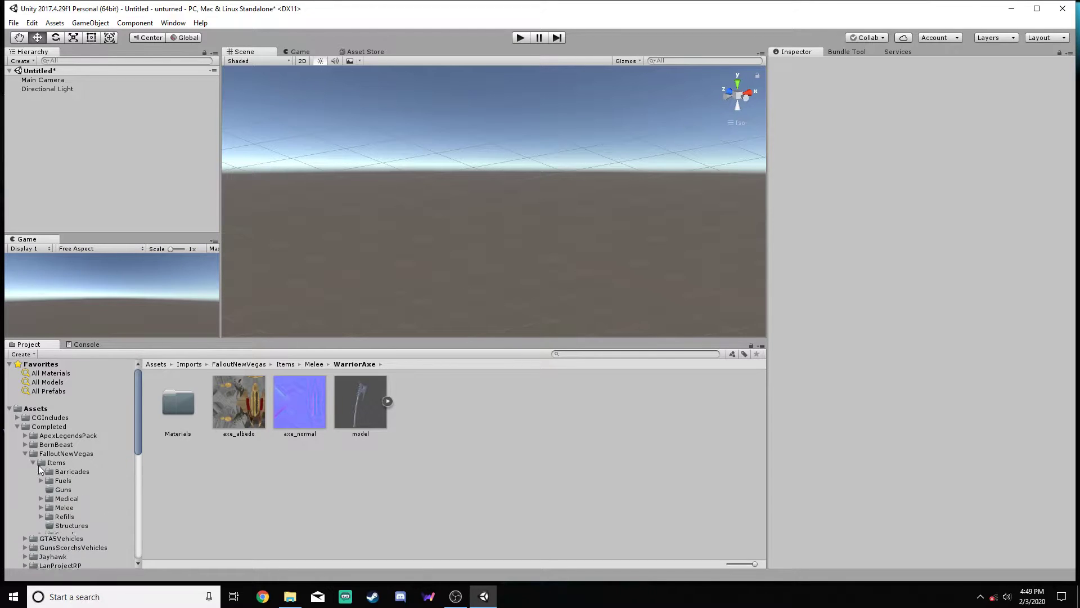
{"action": "left_click", "coordinate": [40, 507]}
{"action": "left_click", "coordinate": [63, 508]}
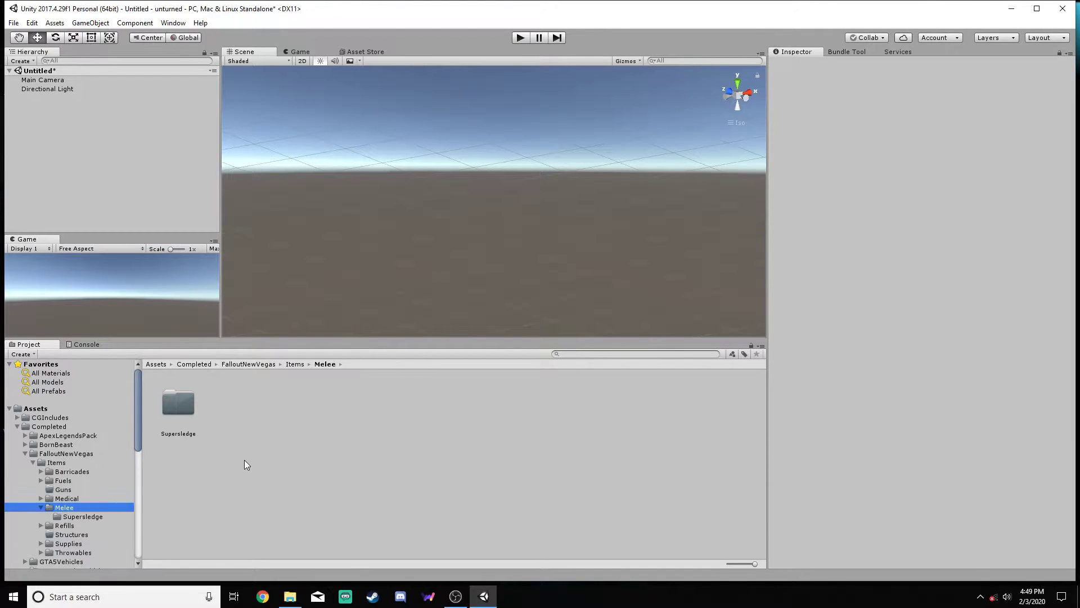
- Create a folder named WarriorAxe inside the Melee folder and open it
{"action": "right_click", "coordinate": [245, 458]}
{"action": "mouse_move", "coordinate": [305, 242]}
{"action": "left_click", "coordinate": [422, 223]}
{"action": "type", "text": "WarriorAxe"}
{"action": "key", "text": "Return"}
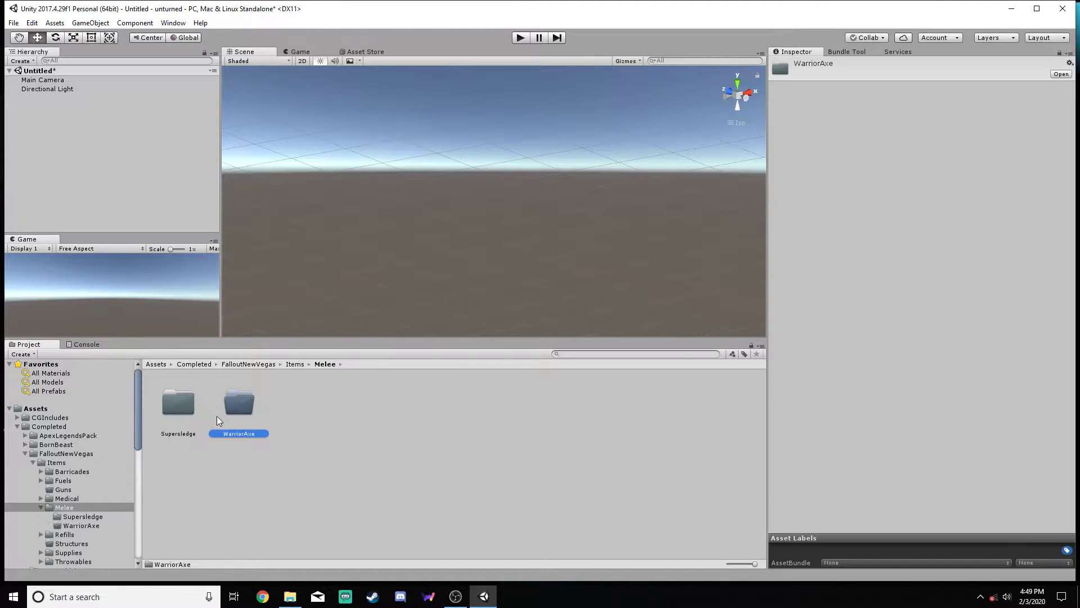
{"action": "double_click", "coordinate": [237, 413]}
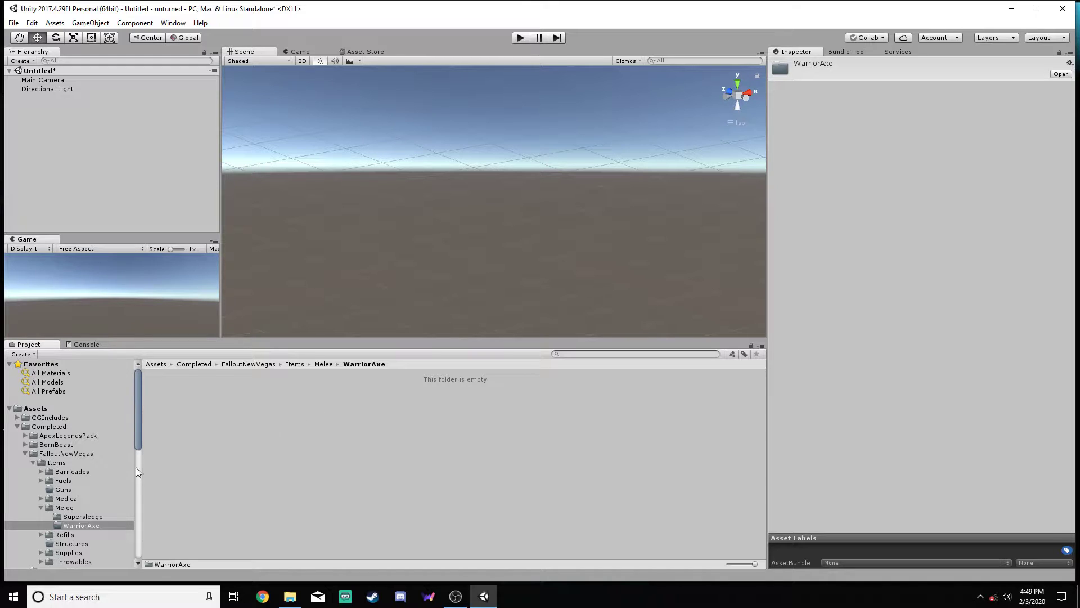
- Open the Axe_Fire folder under CoreMasterBundle > Items > Melee
{"action": "left_click_drag", "start_coordinate": [134, 443], "coordinate": [137, 504]}
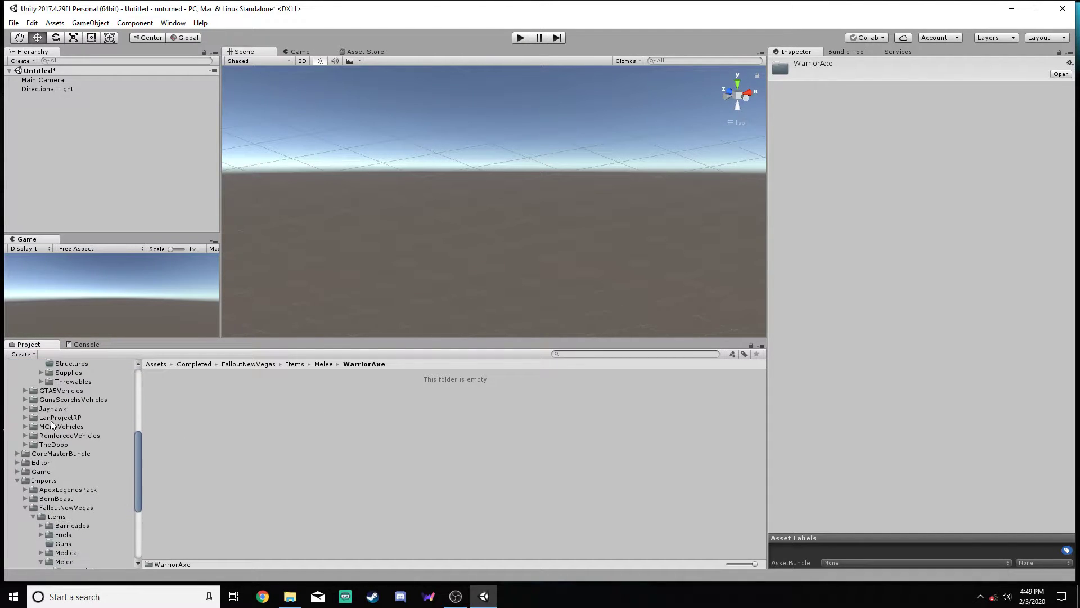
{"action": "left_click", "coordinate": [17, 454]}
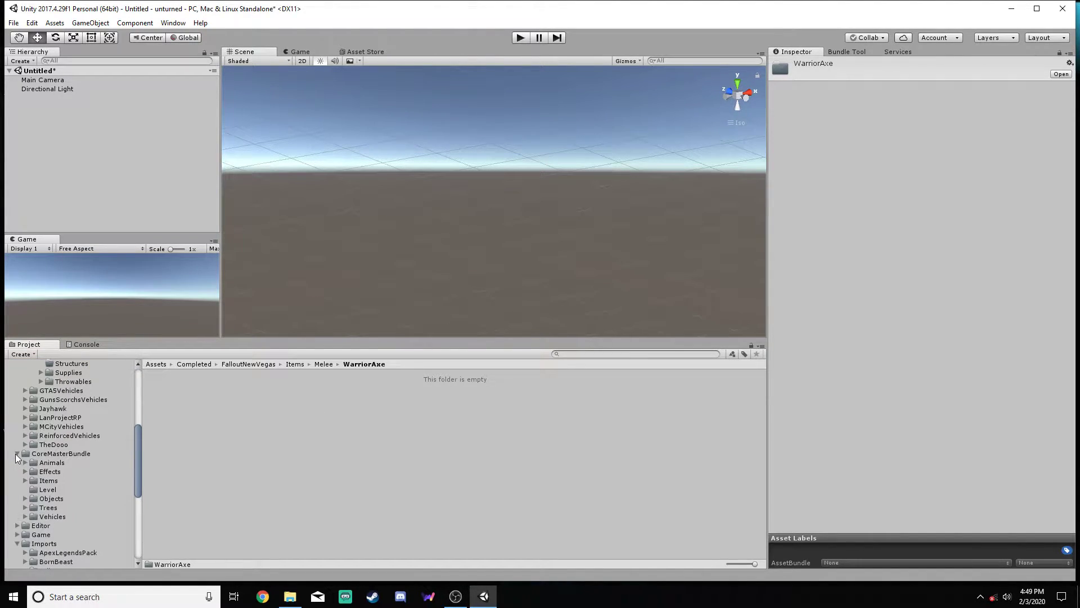
{"action": "left_click", "coordinate": [25, 480]}
{"action": "scroll", "coordinate": [49, 485], "scroll_direction": "down", "scroll_amount": 8}
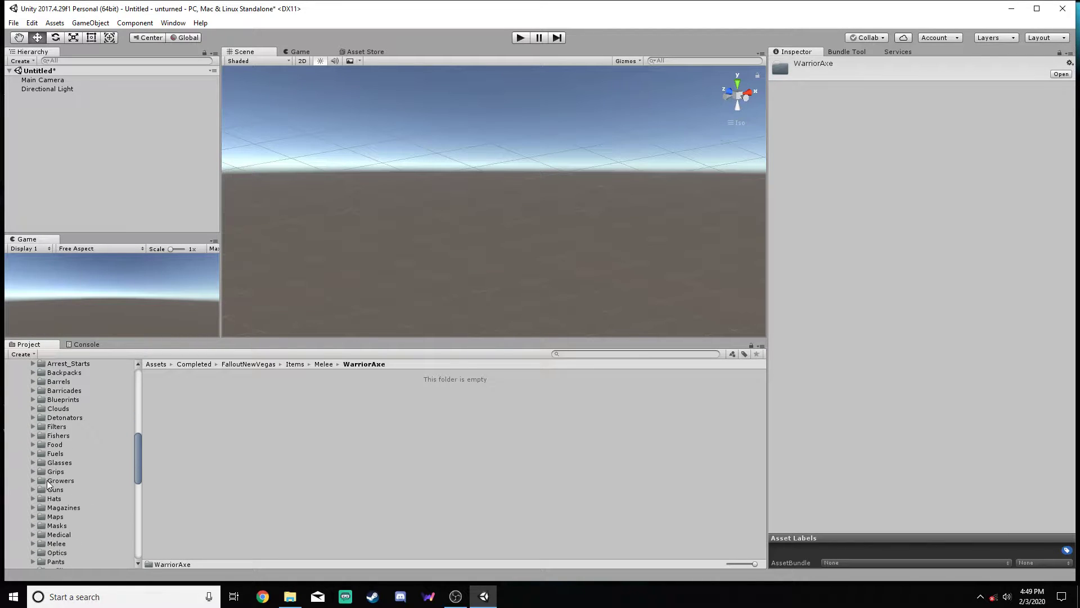
{"action": "left_click", "coordinate": [32, 477]}
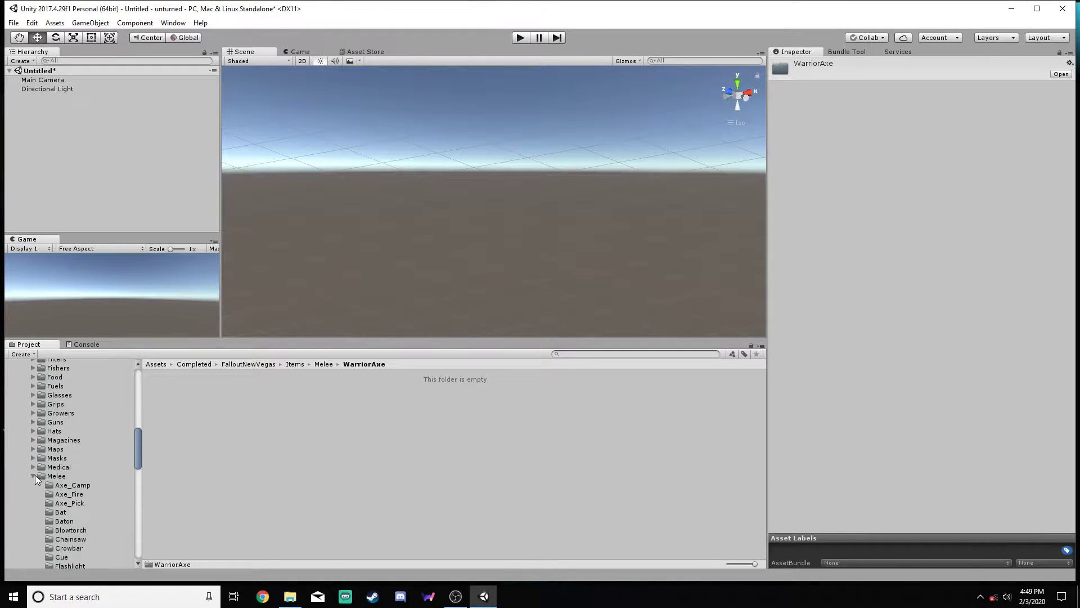
{"action": "scroll", "coordinate": [68, 469], "scroll_direction": "down", "scroll_amount": 3}
{"action": "left_click", "coordinate": [73, 426]}
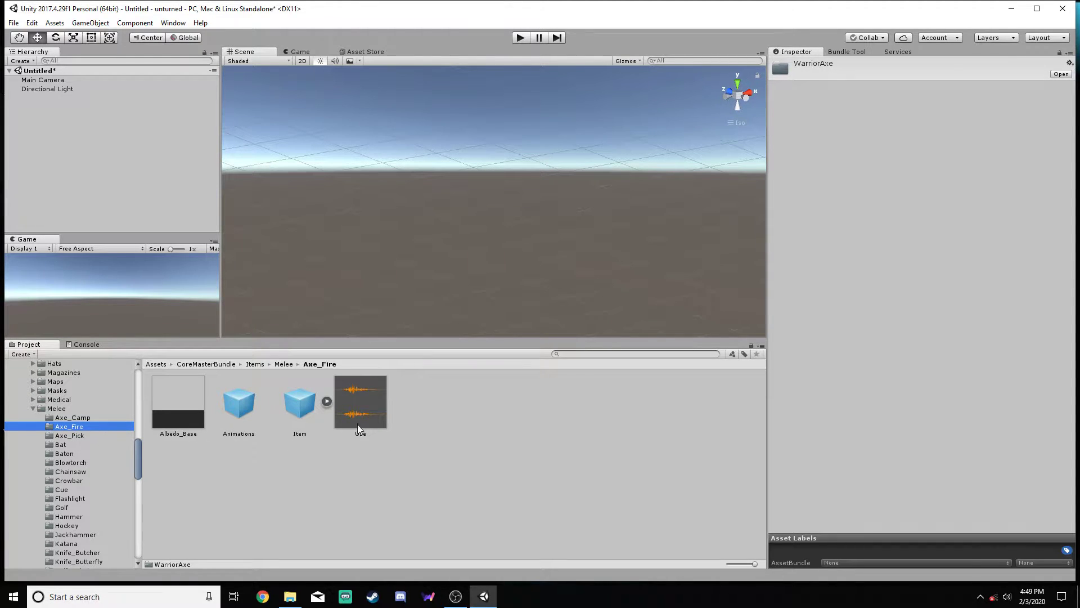
- Copy the Animations, Item and Use assets from Axe_Fire into the WarriorAxe folder under Completed > FalloutNewVegas > Items > Melee
{"action": "left_click", "coordinate": [176, 403]}
{"action": "left_click", "coordinate": [240, 403]}
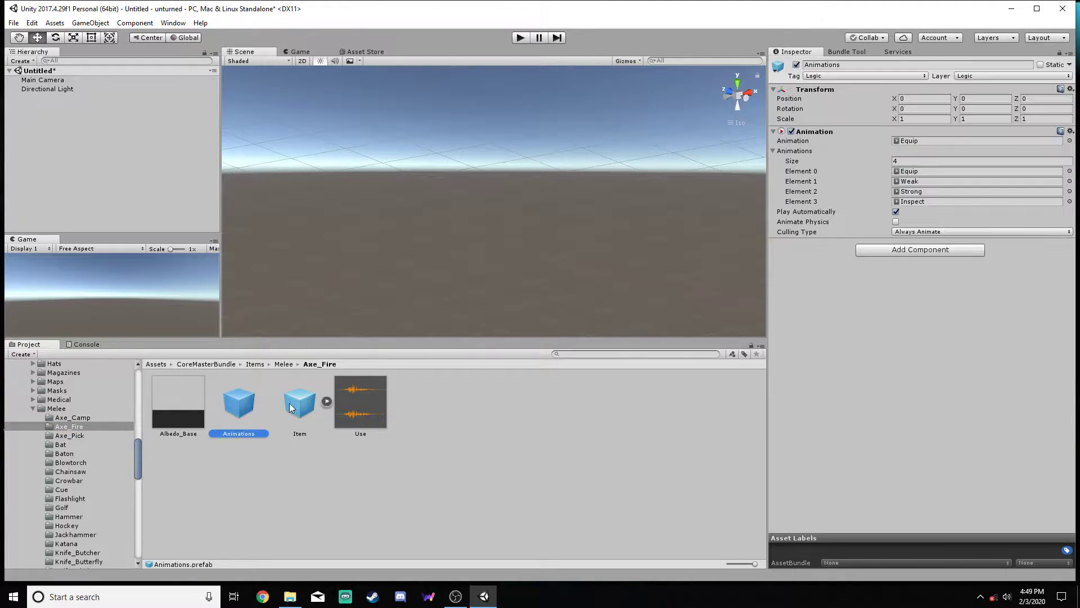
{"action": "left_click", "coordinate": [300, 402], "text": "ctrl"}
{"action": "left_click", "coordinate": [354, 403], "text": "ctrl"}
{"action": "scroll", "coordinate": [57, 369], "scroll_direction": "up", "scroll_amount": 5}
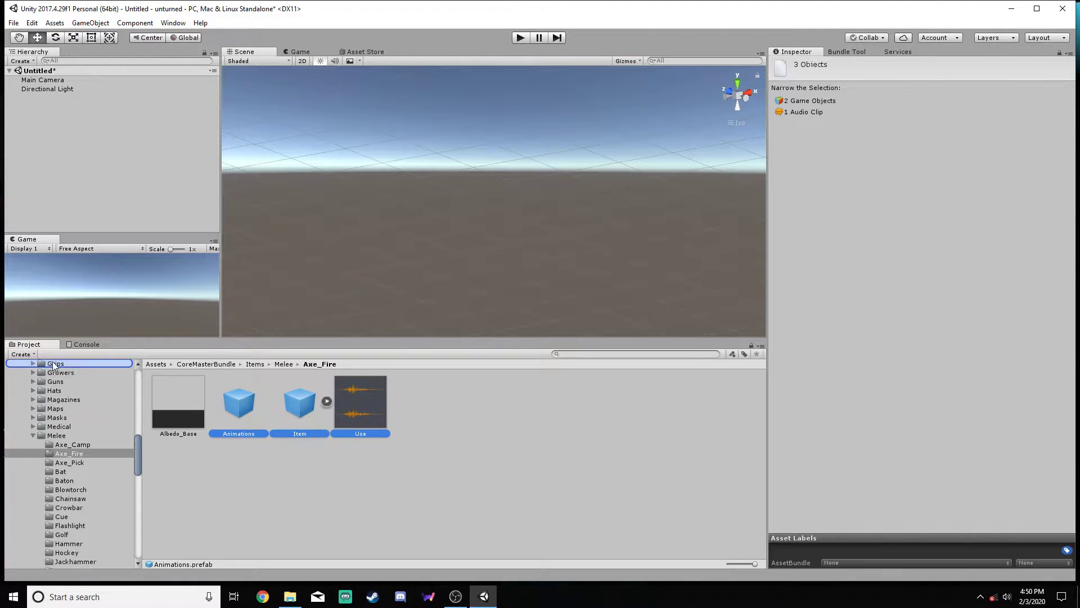
{"action": "scroll", "coordinate": [57, 365], "scroll_direction": "up", "scroll_amount": 10}
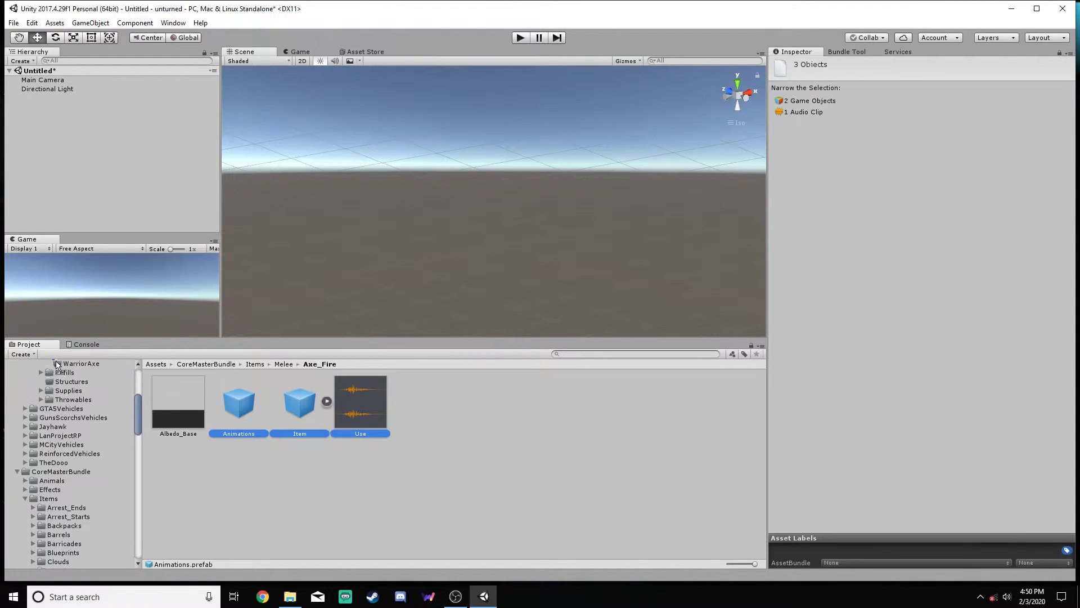
{"action": "left_click_drag", "start_coordinate": [56, 366], "coordinate": [85, 435]}
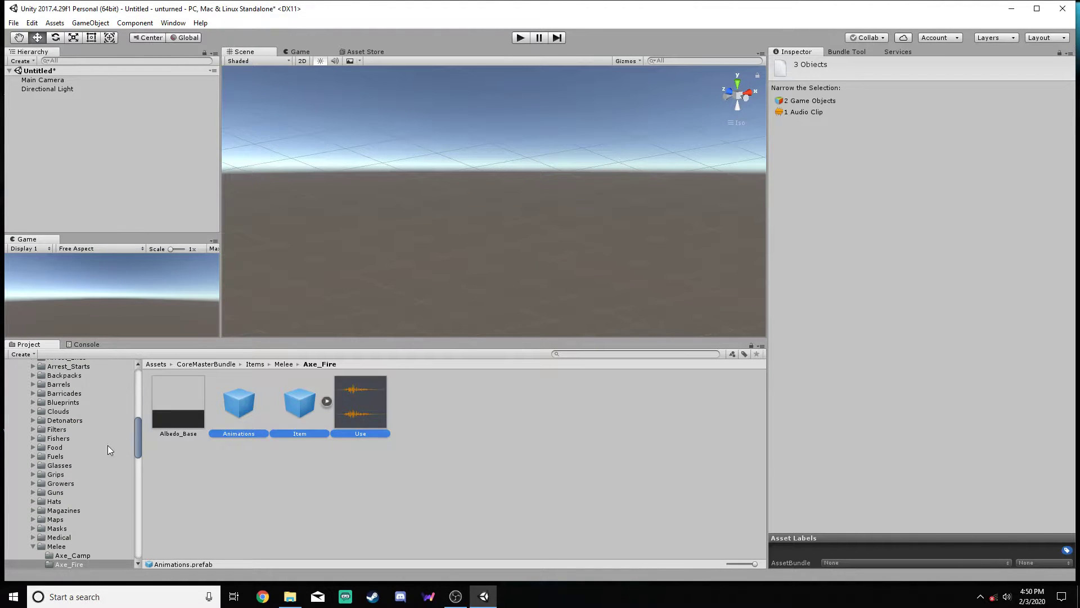
- Collapse the Melee, Items and CoreMasterBundle folders in the project tree and show the contents of CoreMasterBundle
{"action": "left_click", "coordinate": [32, 547]}
{"action": "scroll", "coordinate": [35, 523], "scroll_direction": "up", "scroll_amount": 5}
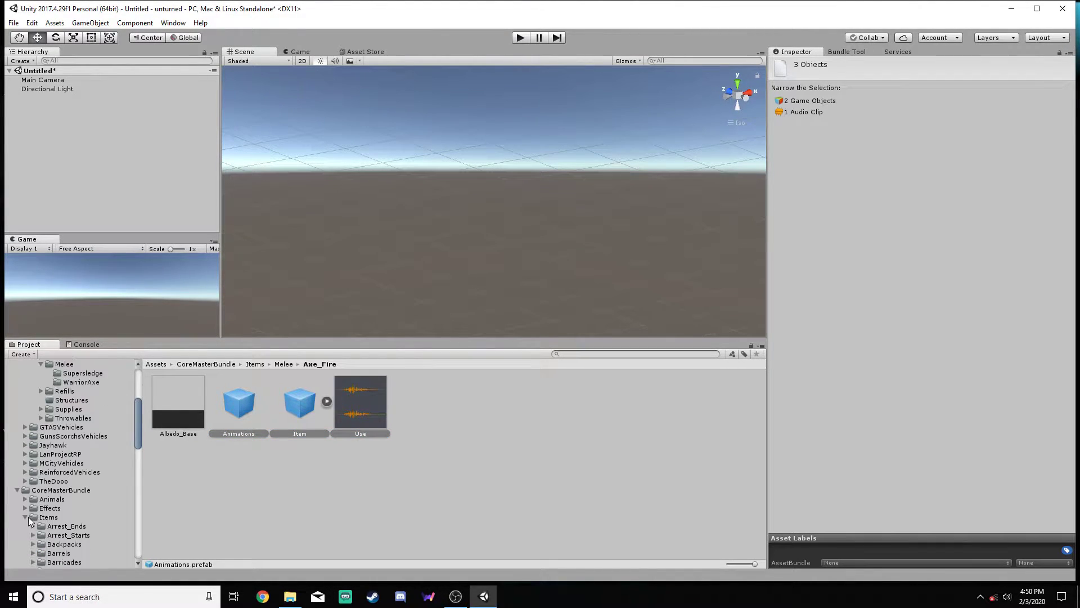
{"action": "left_click", "coordinate": [24, 515]}
{"action": "left_click", "coordinate": [18, 490]}
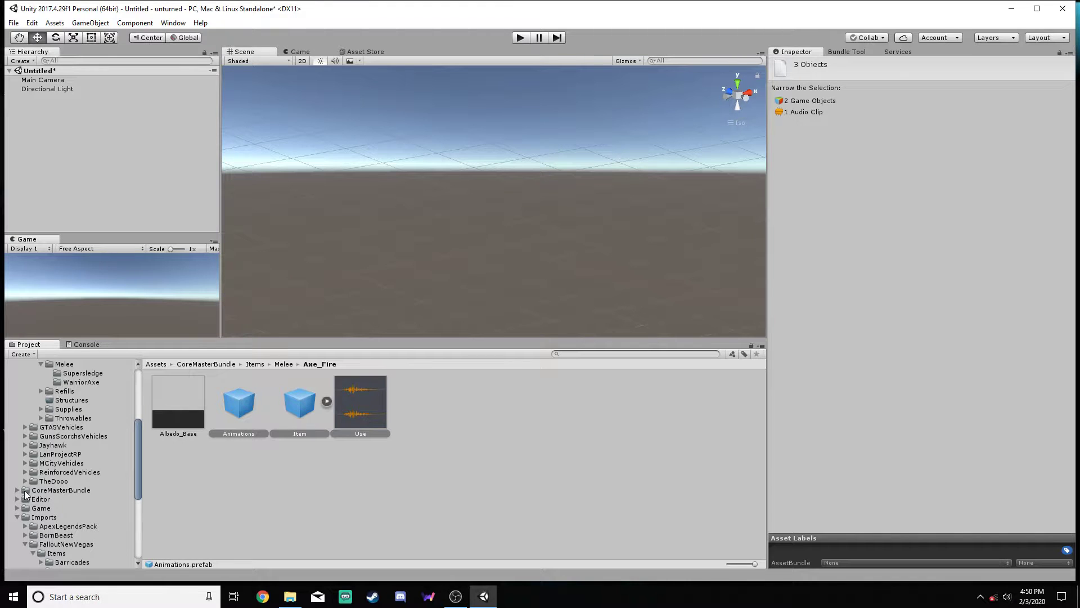
{"action": "left_click", "coordinate": [52, 491]}
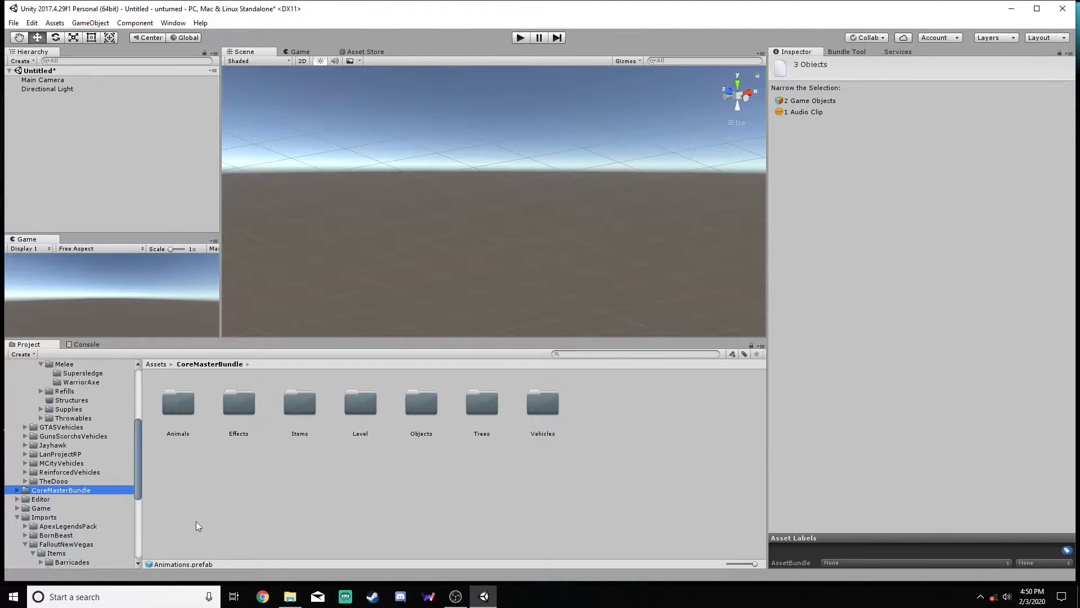
- Switch to File Explorer, browse to Unturned > Bundles > Sources and look at the ExampleAssets and Project Unity packages
{"action": "left_click", "coordinate": [290, 596]}
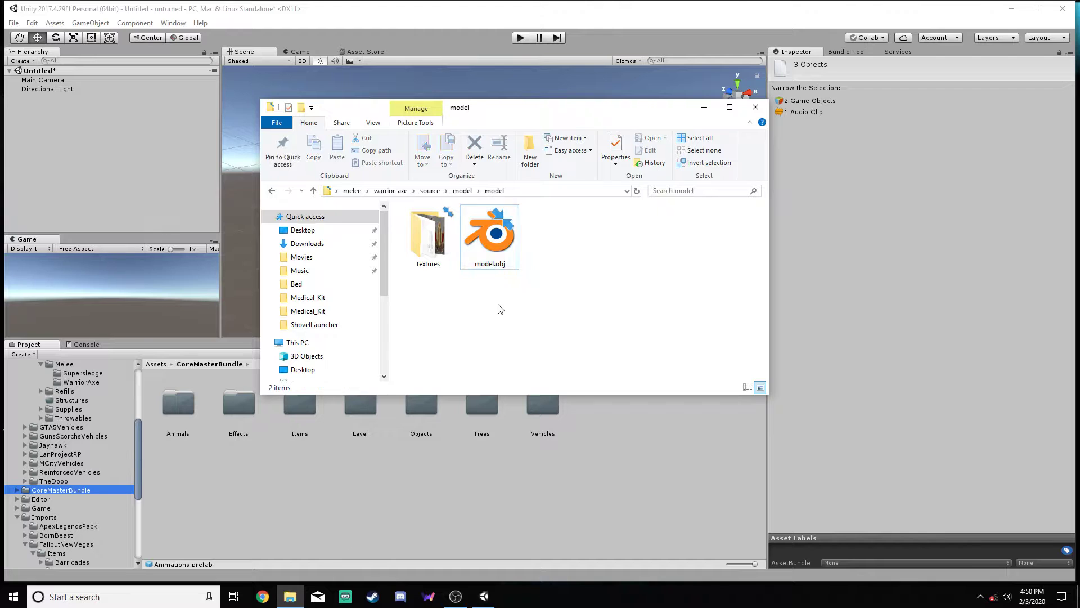
{"action": "left_click", "coordinate": [12, 596]}
{"action": "left_click", "coordinate": [403, 536]}
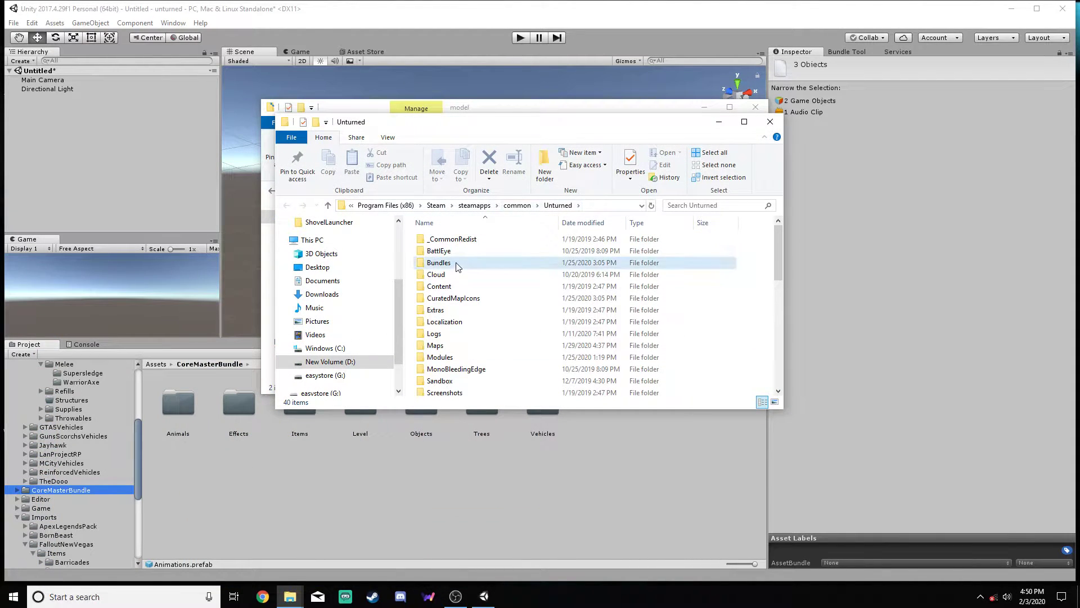
{"action": "double_click", "coordinate": [457, 265]}
{"action": "double_click", "coordinate": [444, 350]}
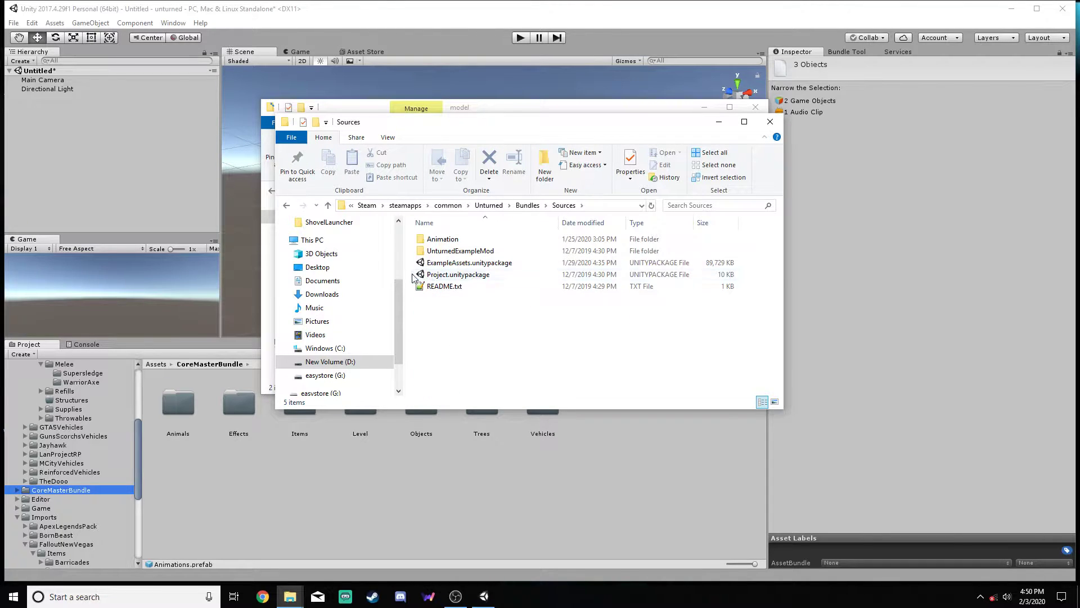
{"action": "left_click_drag", "start_coordinate": [420, 282], "coordinate": [486, 282]}
{"action": "left_click", "coordinate": [471, 308]}
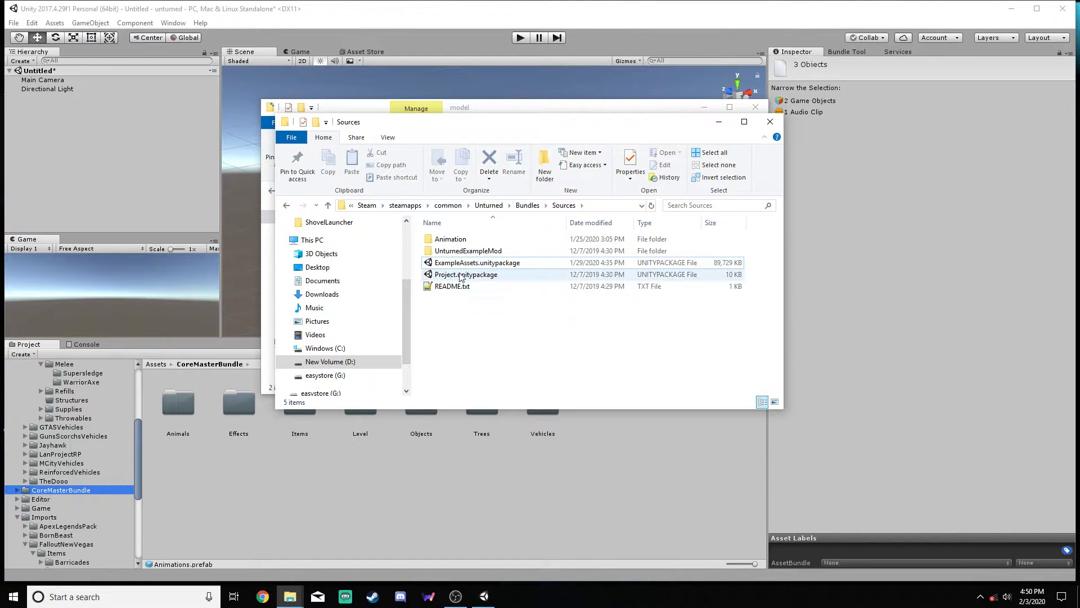
{"action": "left_click", "coordinate": [463, 279]}
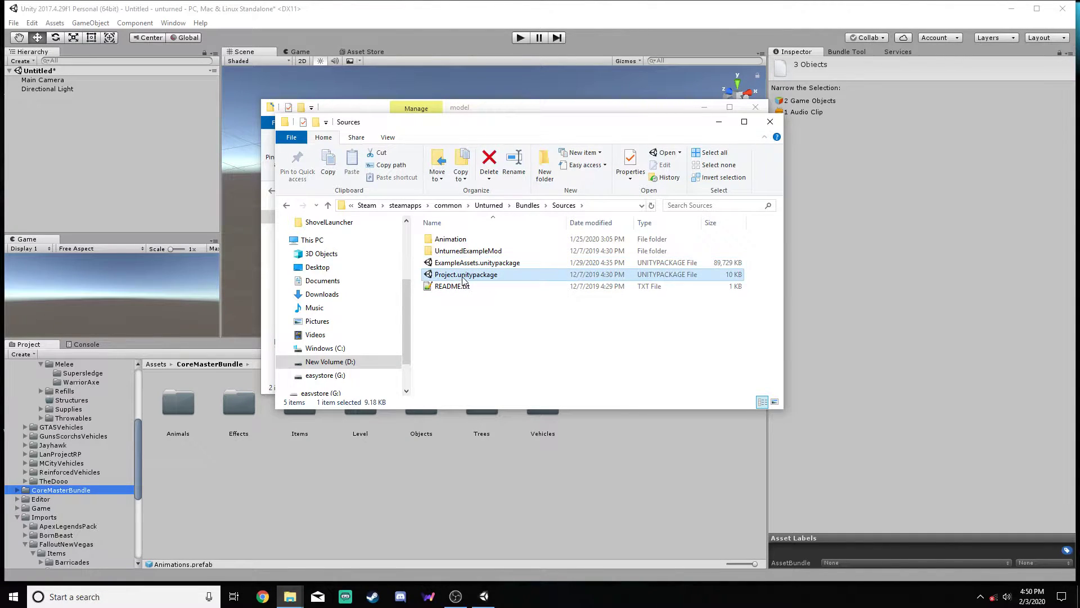
- Compare the Sources folder's Unity packages with the project's Editor and CoreMasterBundle folders
{"action": "left_click", "coordinate": [34, 499]}
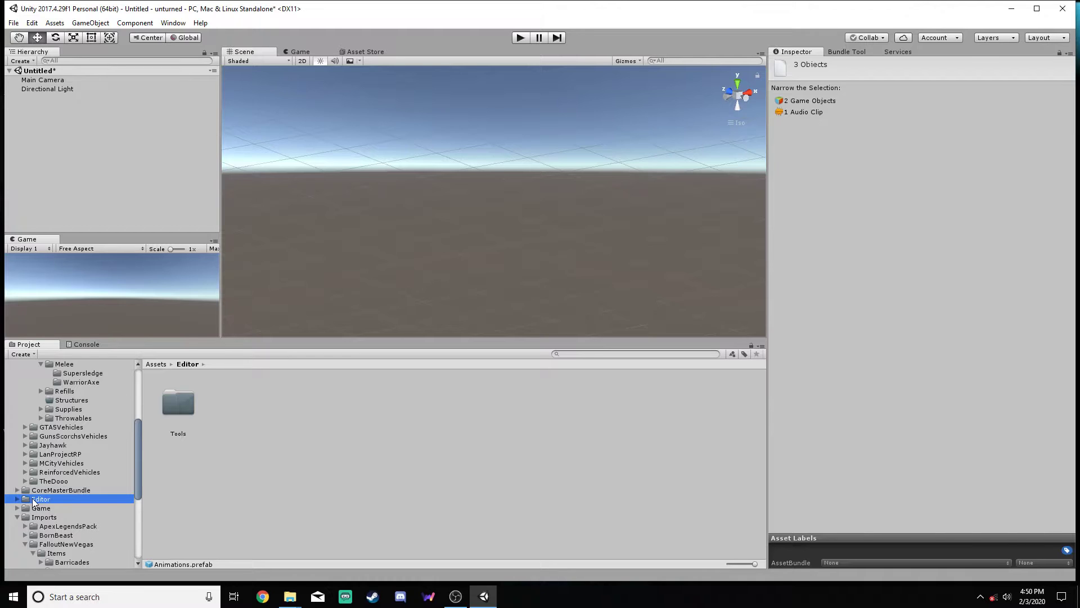
{"action": "mouse_move", "coordinate": [289, 596]}
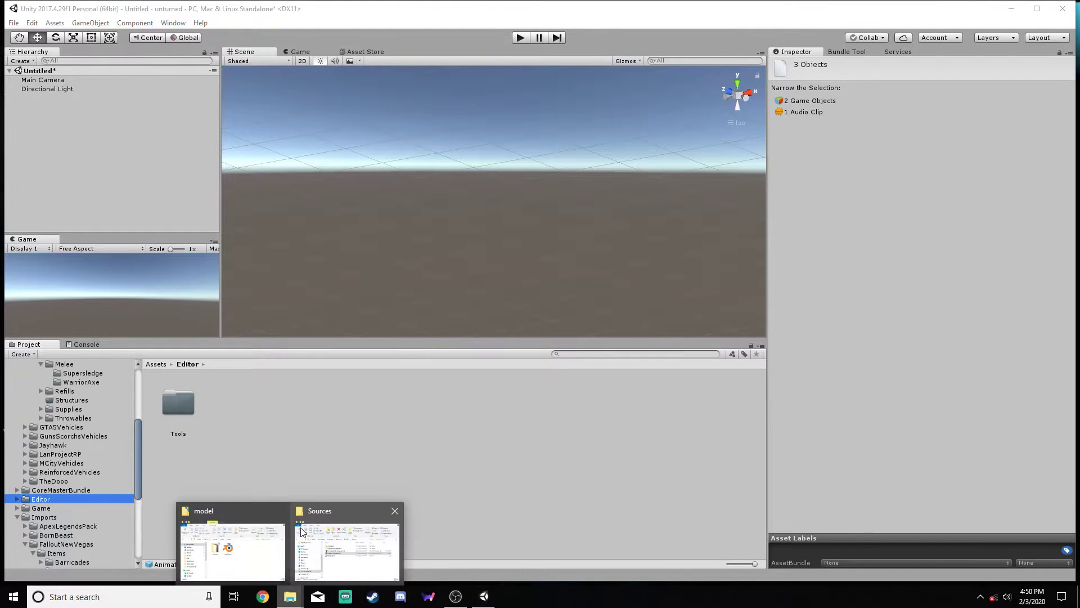
{"action": "left_click", "coordinate": [366, 549]}
{"action": "left_click", "coordinate": [476, 263]}
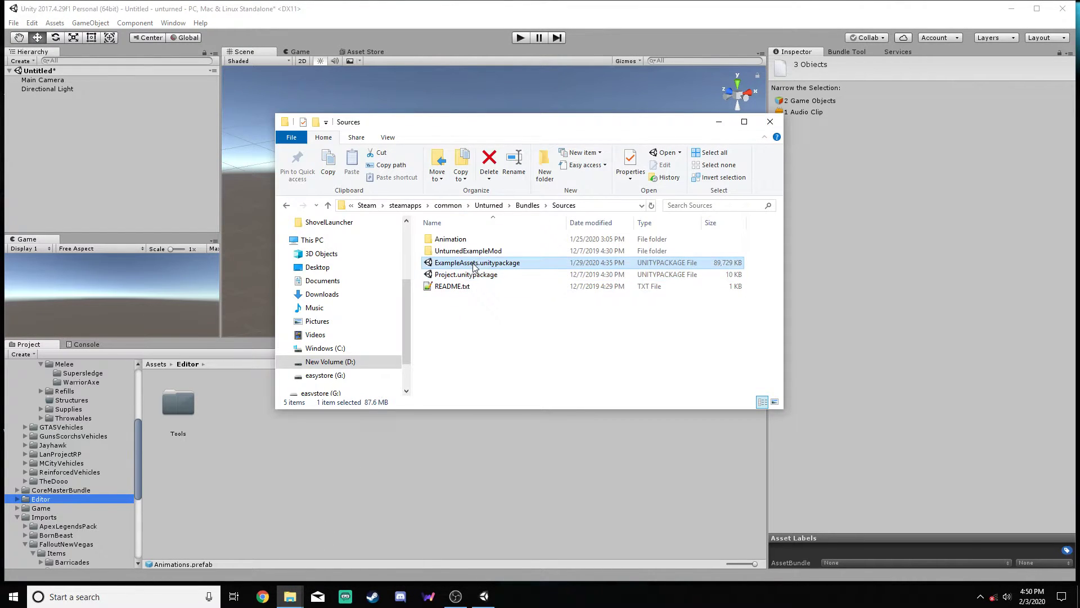
{"action": "left_click", "coordinate": [37, 491]}
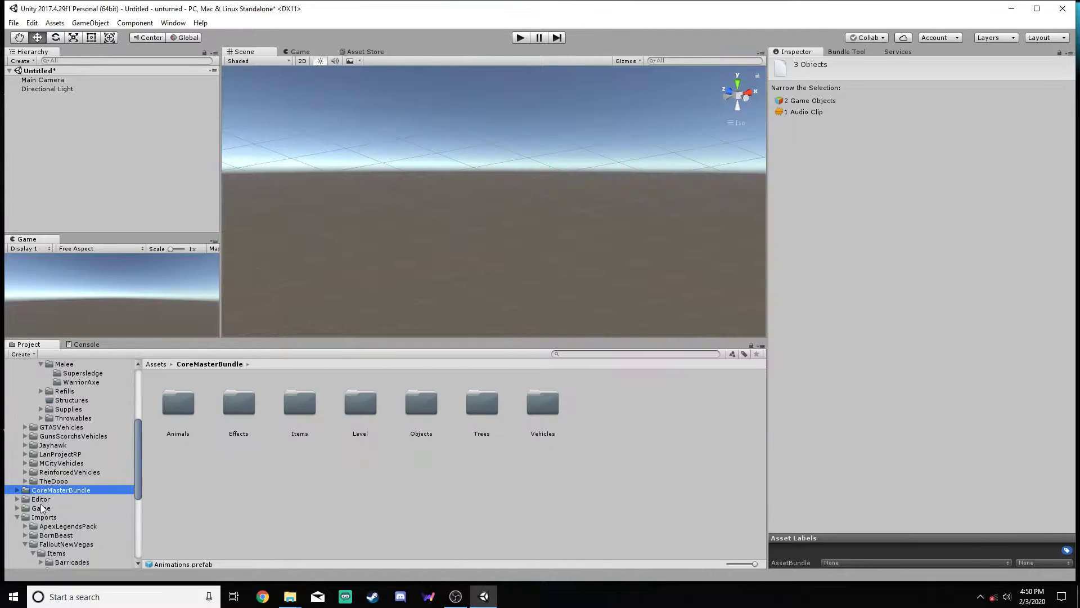
- Examine the contents of the project's Game, Resources and CGIncludes folders under Assets
{"action": "left_click", "coordinate": [41, 509]}
{"action": "scroll", "coordinate": [41, 512], "scroll_direction": "down", "scroll_amount": 5}
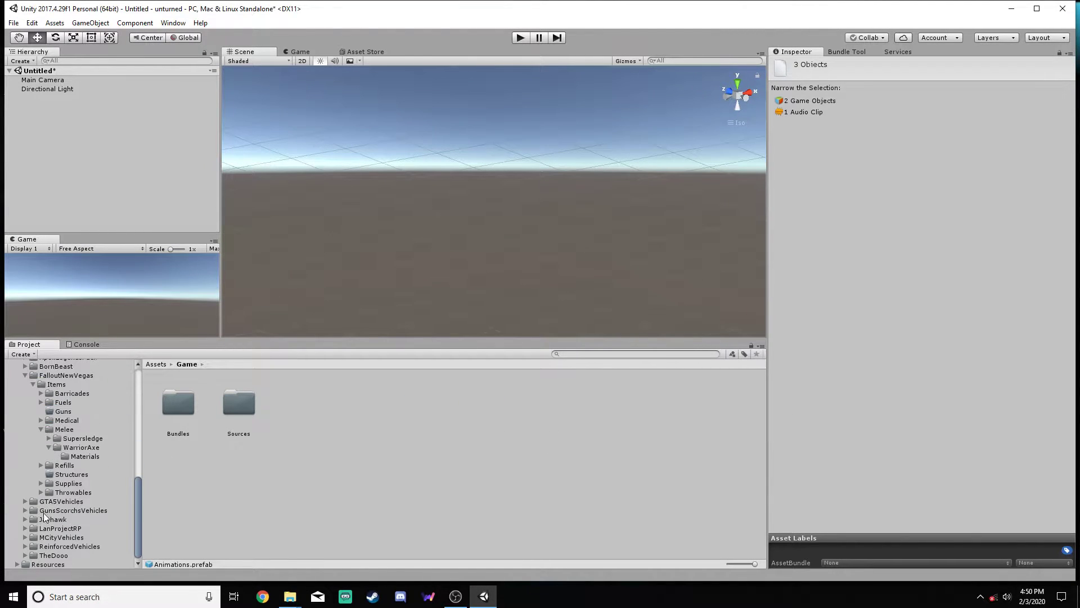
{"action": "left_click", "coordinate": [45, 563]}
{"action": "scroll", "coordinate": [45, 513], "scroll_direction": "up", "scroll_amount": 2}
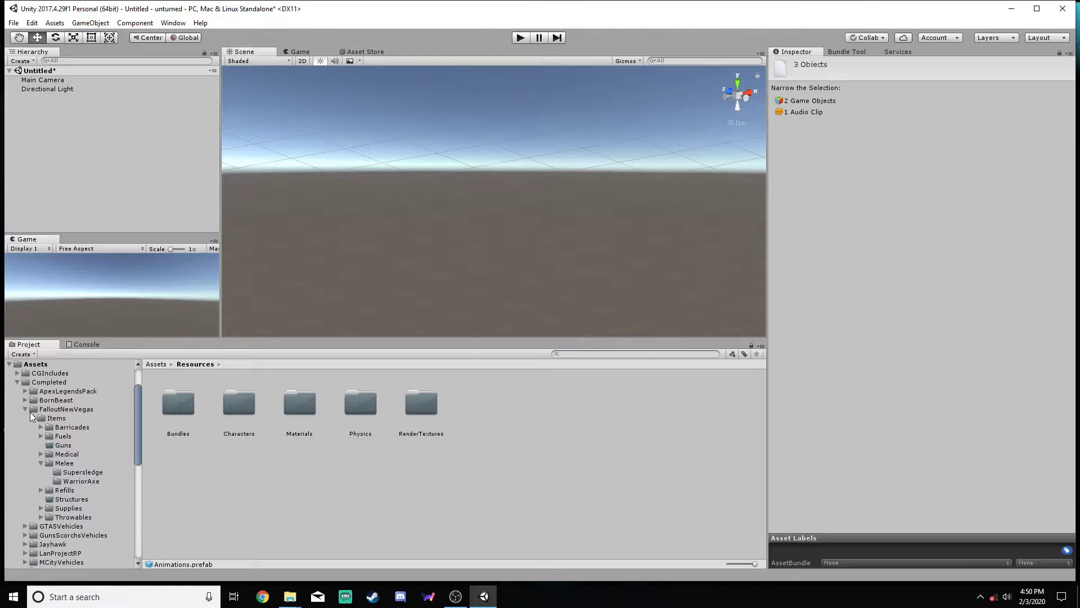
{"action": "left_click", "coordinate": [34, 365]}
{"action": "left_click", "coordinate": [177, 412]}
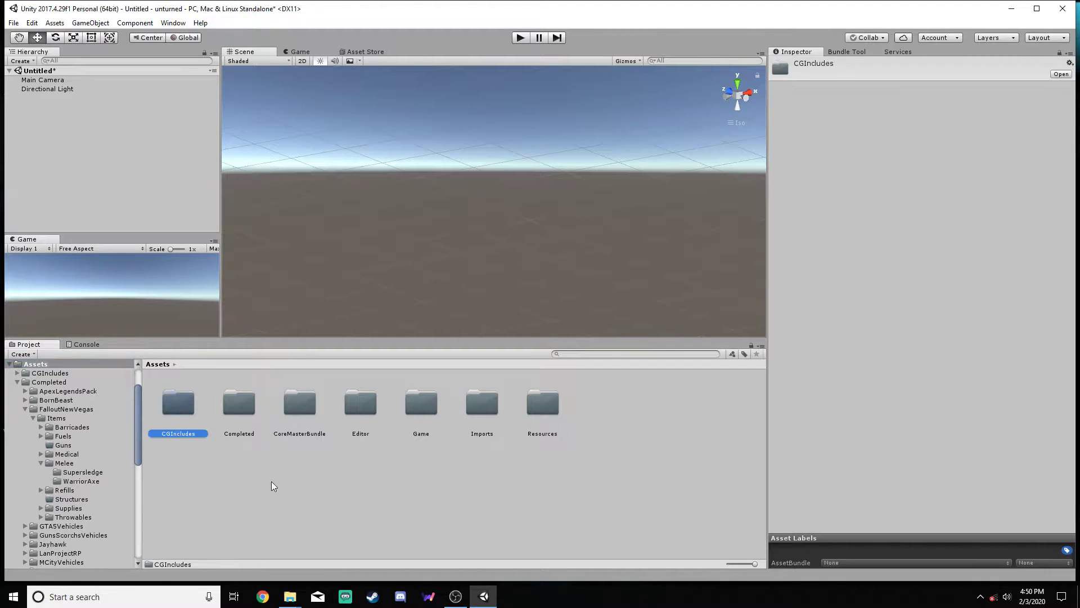
{"action": "double_click", "coordinate": [179, 402]}
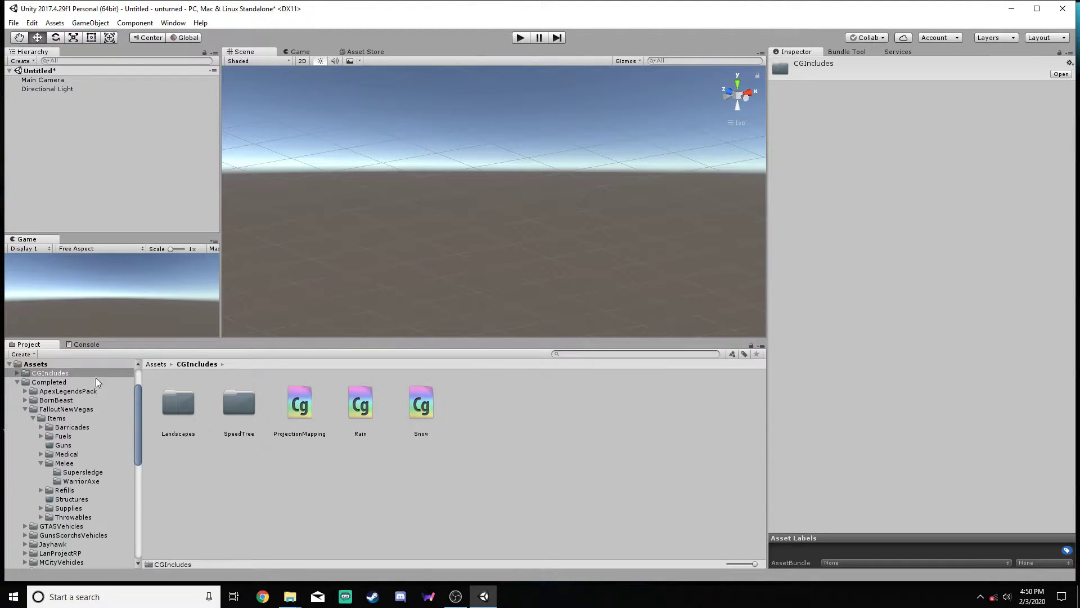
- Add the Item prefab from the Completed WarriorAxe folder to the scene and set its position to 0, 0, 0
{"action": "left_click", "coordinate": [81, 481]}
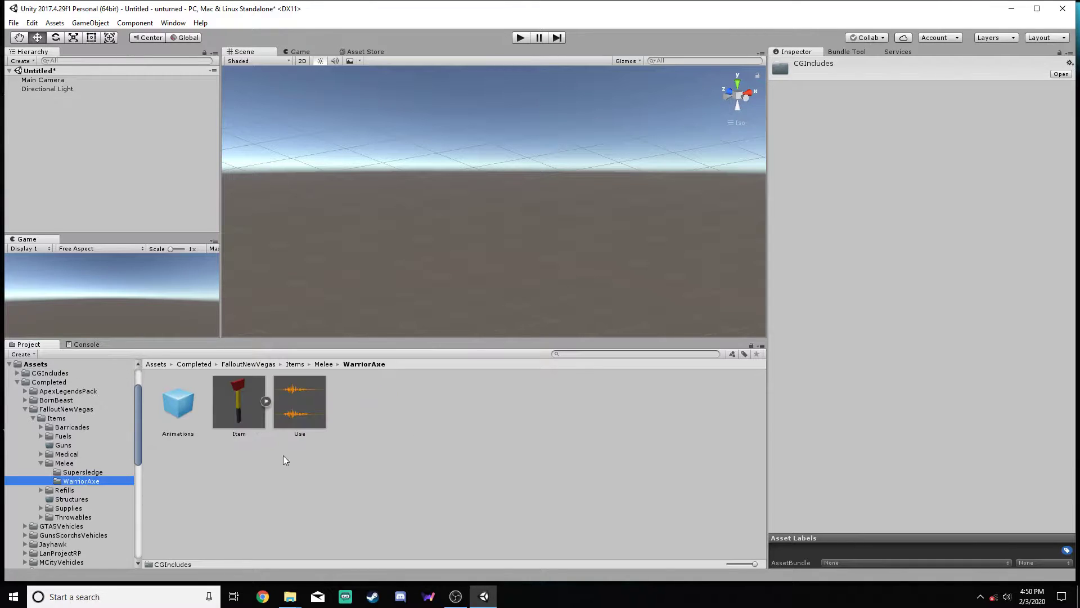
{"action": "left_click_drag", "start_coordinate": [246, 397], "coordinate": [19, 99]}
{"action": "left_click", "coordinate": [16, 98]}
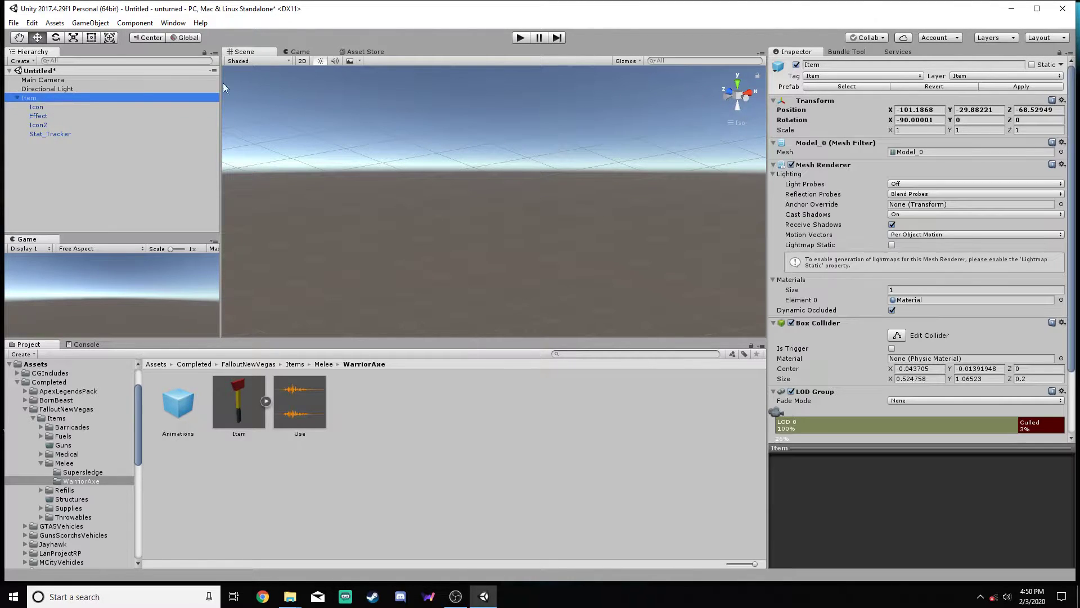
{"action": "left_click", "coordinate": [906, 109]}
{"action": "type", "text": "0"}
{"action": "key", "text": "Tab"}
{"action": "type", "text": "0"}
{"action": "key", "text": "Tab"}
{"action": "type", "text": "0"}
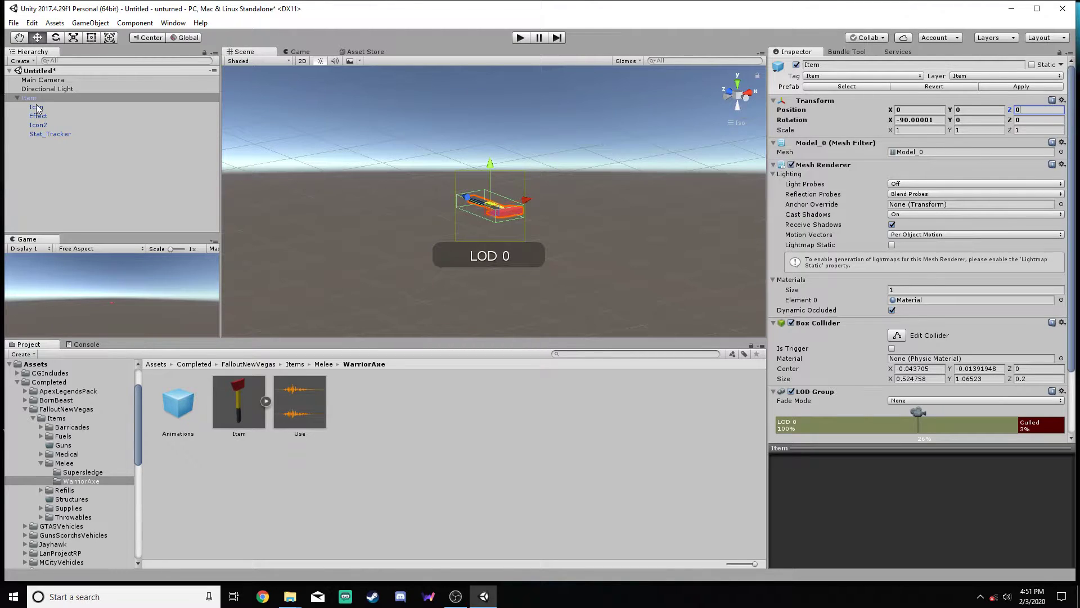
- Replace the mesh in the Item's Mesh Filter with the model's default mesh from the Imports WarriorAxe folder
{"action": "double_click", "coordinate": [40, 100]}
{"action": "mouse_move", "coordinate": [466, 166]}
{"action": "middle_mouse_down"}
{"action": "mouse_move", "coordinate": [477, 167]}
{"action": "mouse_move", "coordinate": [453, 170]}
{"action": "middle_mouse_up"}
{"action": "double_click", "coordinate": [68, 100]}
{"action": "right_click_drag", "start_coordinate": [472, 223], "coordinate": [531, 222]}
{"action": "left_click_drag", "start_coordinate": [531, 221], "coordinate": [596, 244], "text": "alt"}
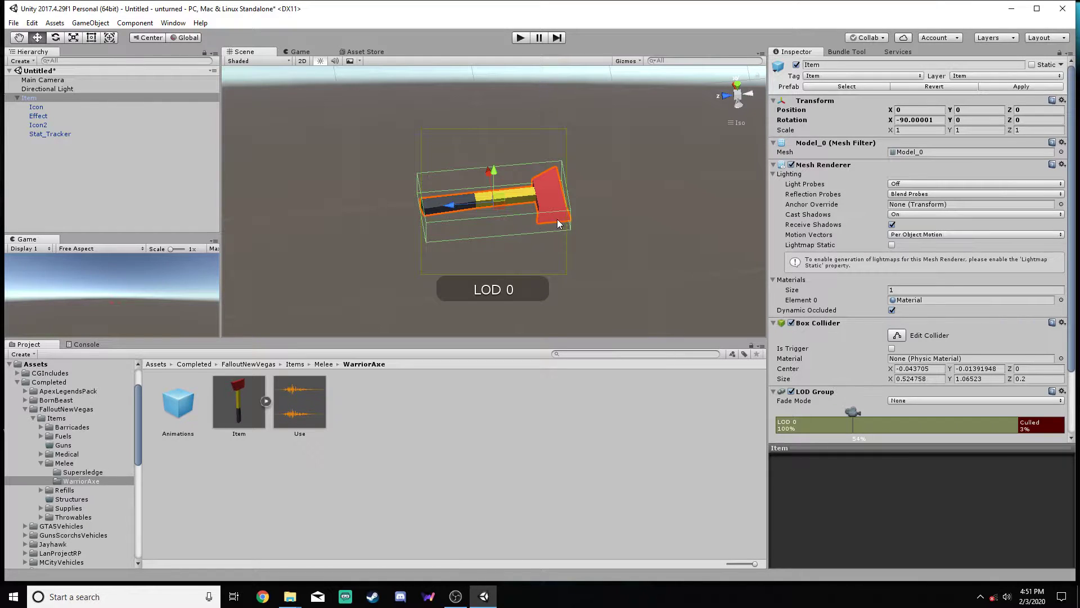
{"action": "left_click_drag", "start_coordinate": [559, 228], "coordinate": [646, 265], "text": "alt"}
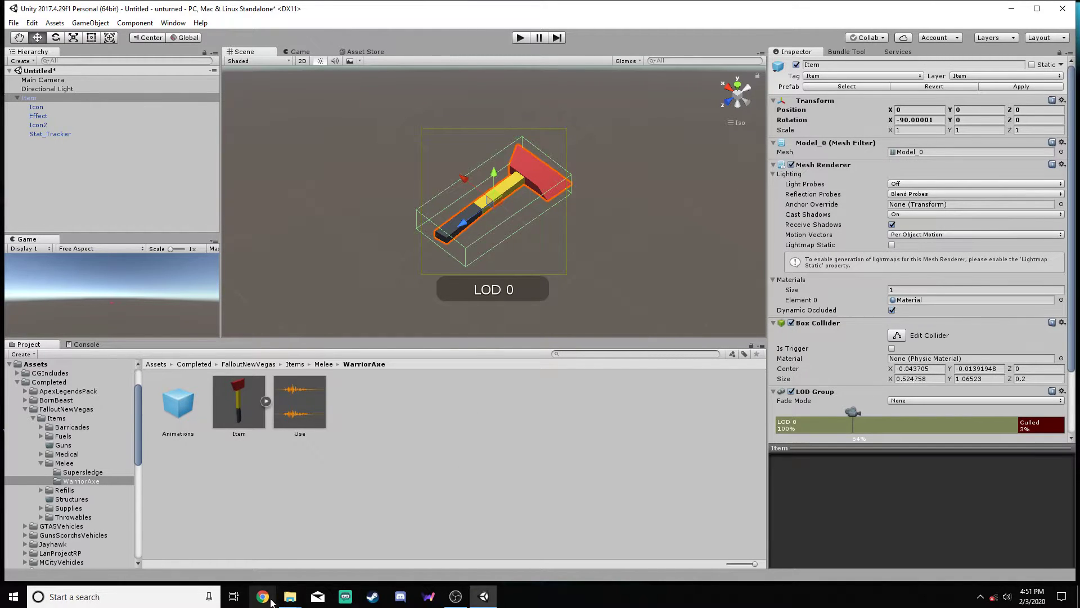
{"action": "left_click", "coordinate": [86, 487]}
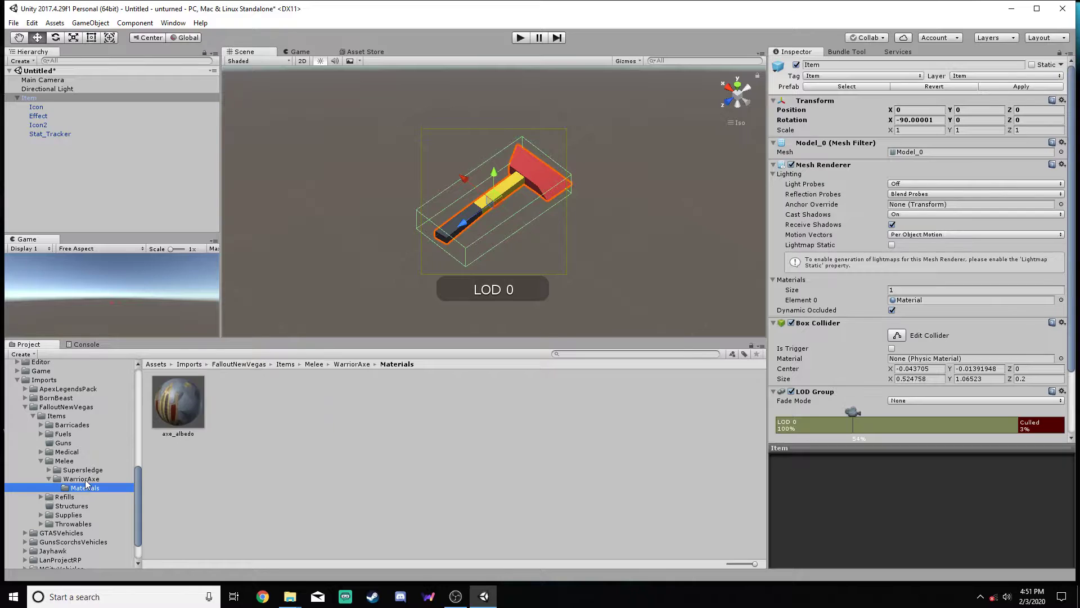
{"action": "left_click", "coordinate": [86, 478]}
{"action": "left_click", "coordinate": [392, 403]}
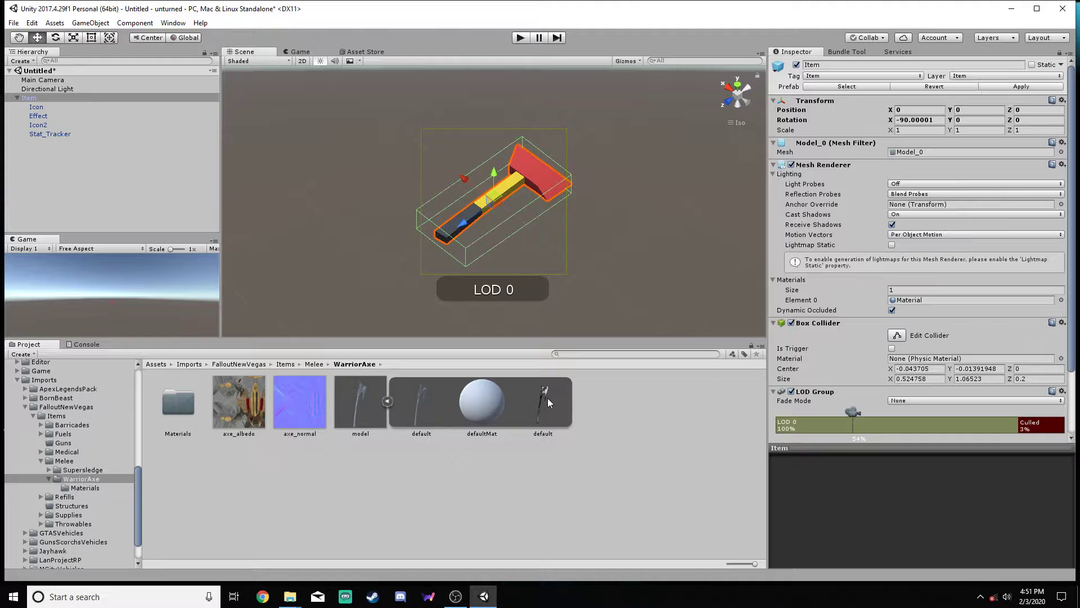
{"action": "left_click_drag", "start_coordinate": [548, 397], "coordinate": [928, 152]}
{"action": "left_click_drag", "start_coordinate": [685, 166], "coordinate": [684, 225], "text": "alt"}
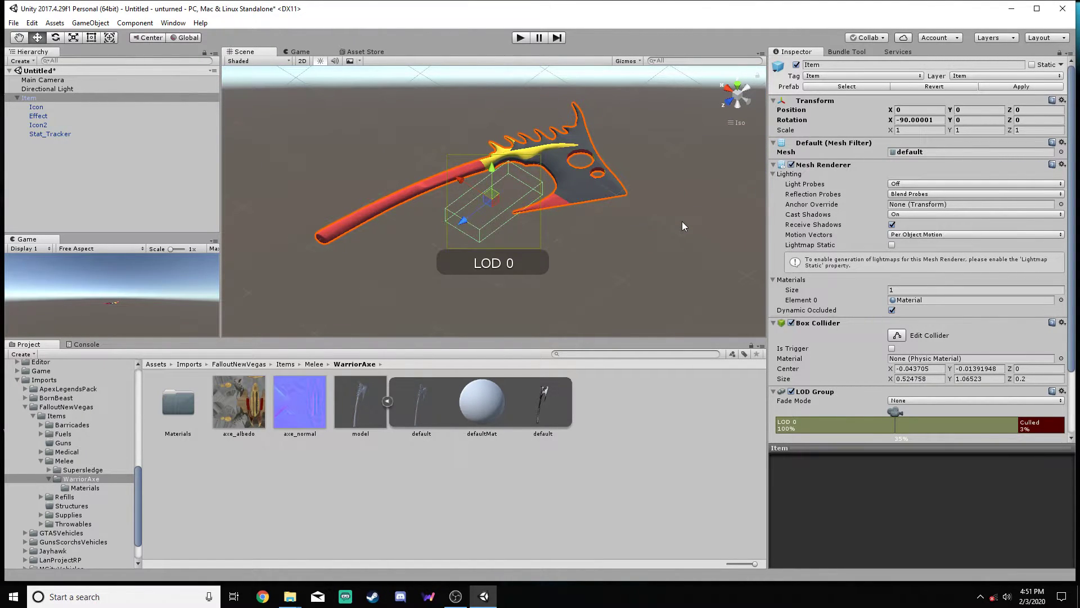
- Add a second Item prefab from the Completed WarriorAxe folder to the scene and set its position to 0, 0, 0
{"action": "left_click", "coordinate": [358, 400]}
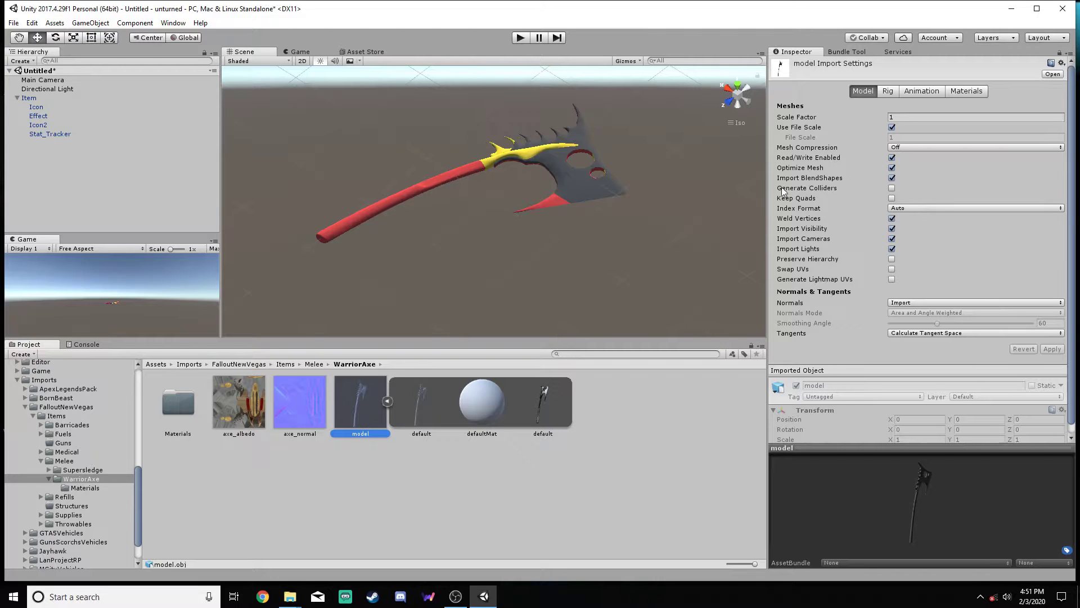
{"action": "left_click", "coordinate": [545, 399]}
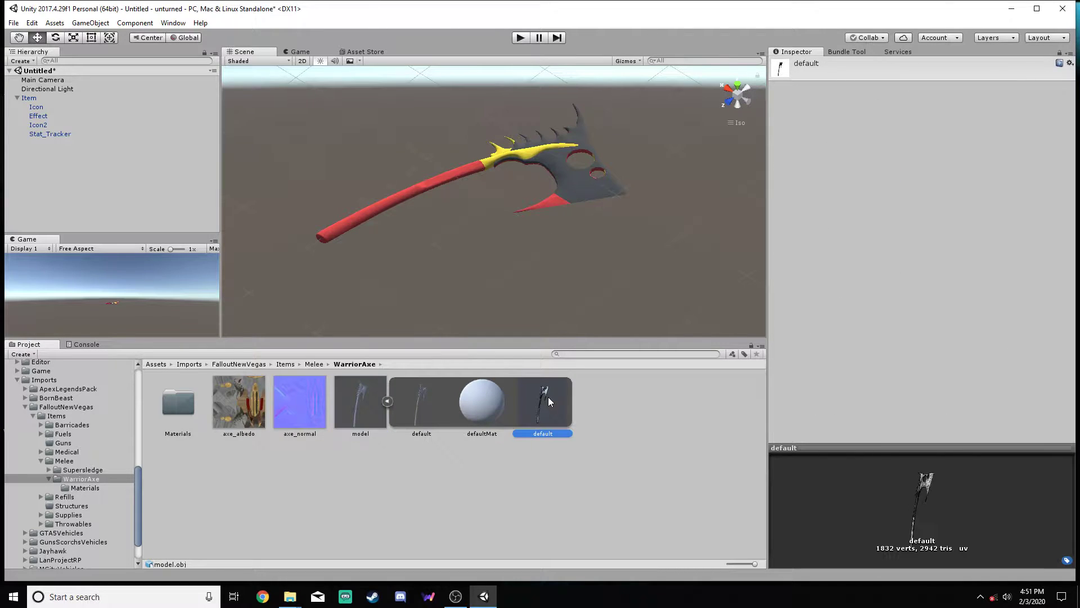
{"action": "left_click_drag", "start_coordinate": [138, 477], "coordinate": [130, 417]}
{"action": "left_click", "coordinate": [89, 437]}
{"action": "left_click_drag", "start_coordinate": [221, 415], "coordinate": [54, 161]}
{"action": "left_click", "coordinate": [929, 109]}
{"action": "type", "text": "0"}
{"action": "left_click", "coordinate": [1000, 109]}
{"action": "type", "text": "0"}
{"action": "left_click", "coordinate": [1023, 110]}
{"action": "type", "text": "0"}
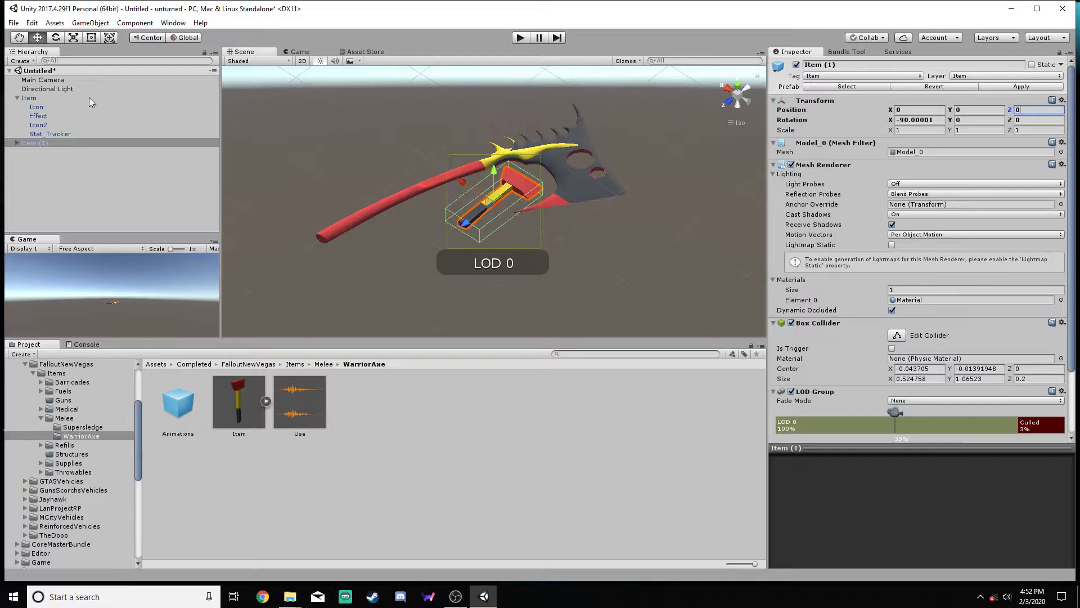
- Scale the warrior axe Item down uniformly to about 0.31 to match the size of the fire axe
{"action": "left_click", "coordinate": [35, 100]}
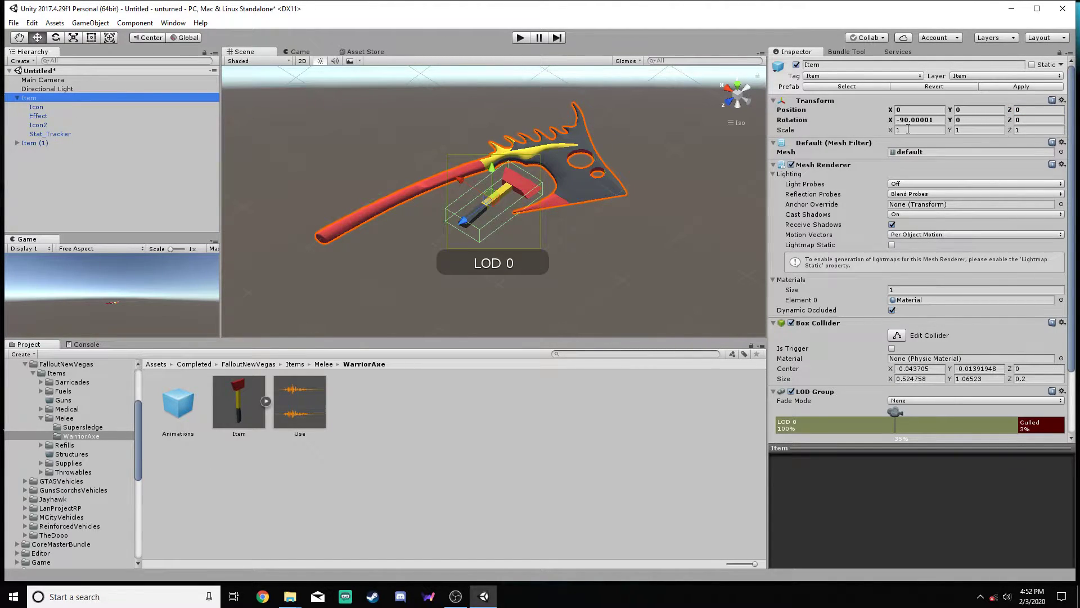
{"action": "left_click", "coordinate": [110, 37]}
{"action": "mouse_move", "coordinate": [489, 202]}
{"action": "left_mouse_down"}
{"action": "mouse_move", "coordinate": [507, 247]}
{"action": "mouse_move", "coordinate": [644, 229]}
{"action": "mouse_move", "coordinate": [771, 364]}
{"action": "mouse_move", "coordinate": [748, 407]}
{"action": "mouse_move", "coordinate": [753, 434]}
{"action": "mouse_move", "coordinate": [760, 310]}
{"action": "left_mouse_up"}
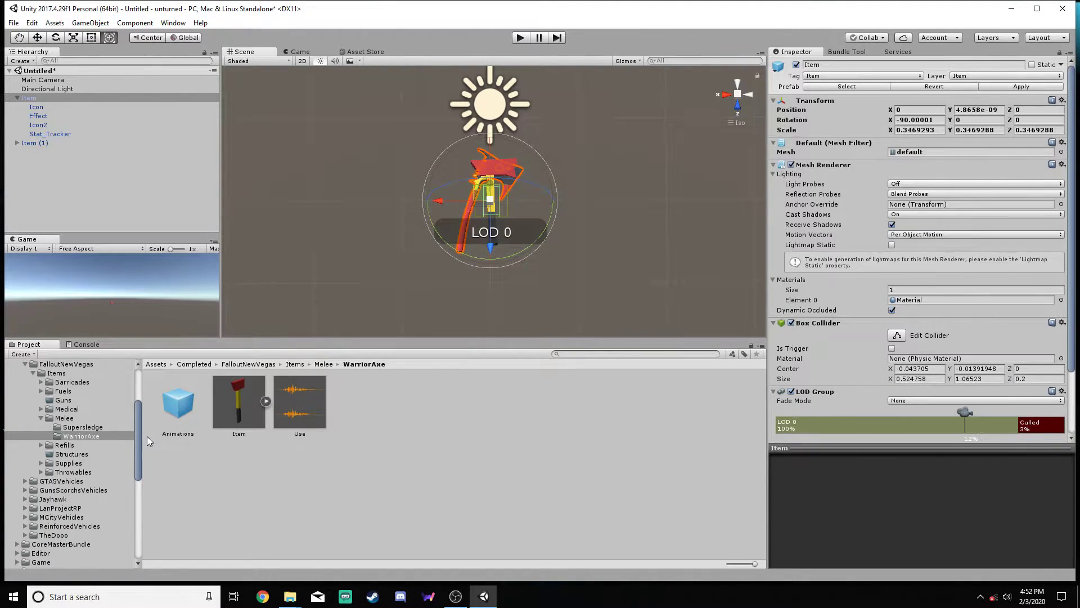
{"action": "left_click_drag", "start_coordinate": [630, 201], "coordinate": [494, 208], "text": "alt"}
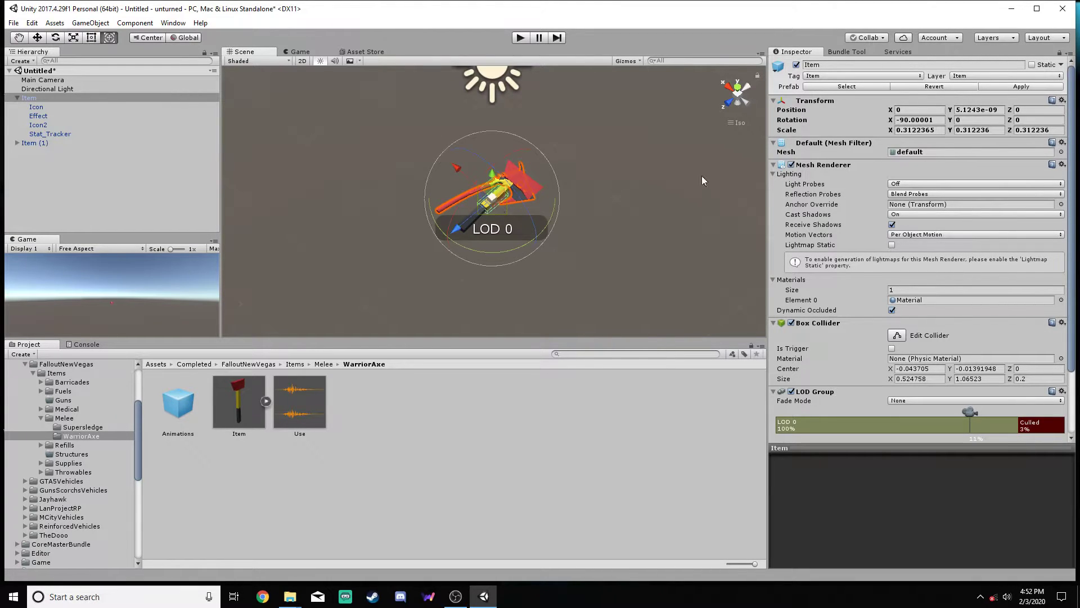
- Set the warrior axe Item's scale to 0.315 on the X, Y and Z axes
{"action": "left_click", "coordinate": [938, 130]}
{"action": "type", "text": "3.15"}
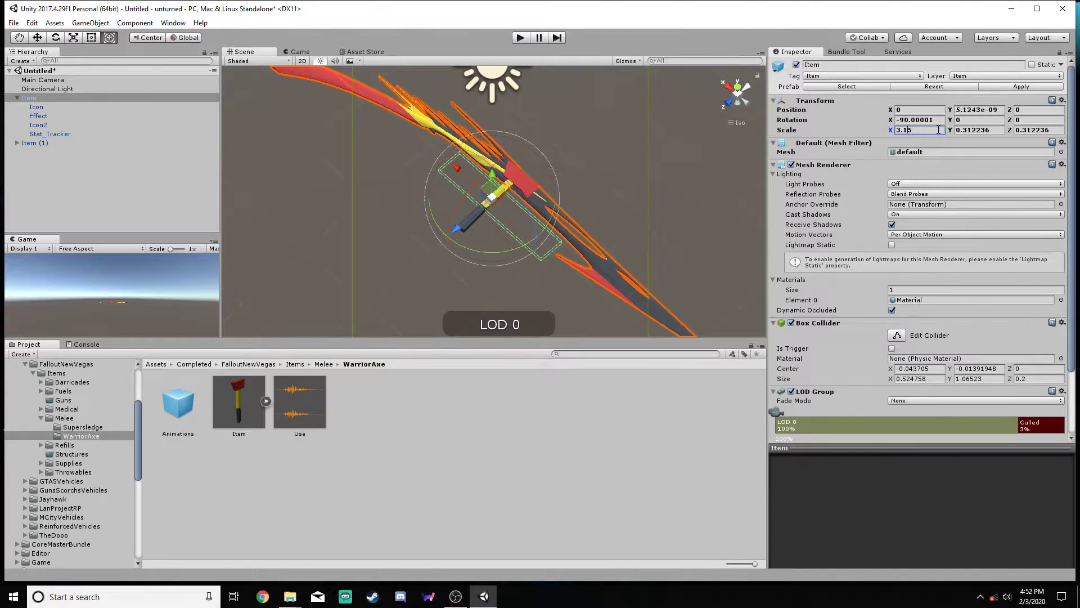
{"action": "key", "text": "BackSpace"}
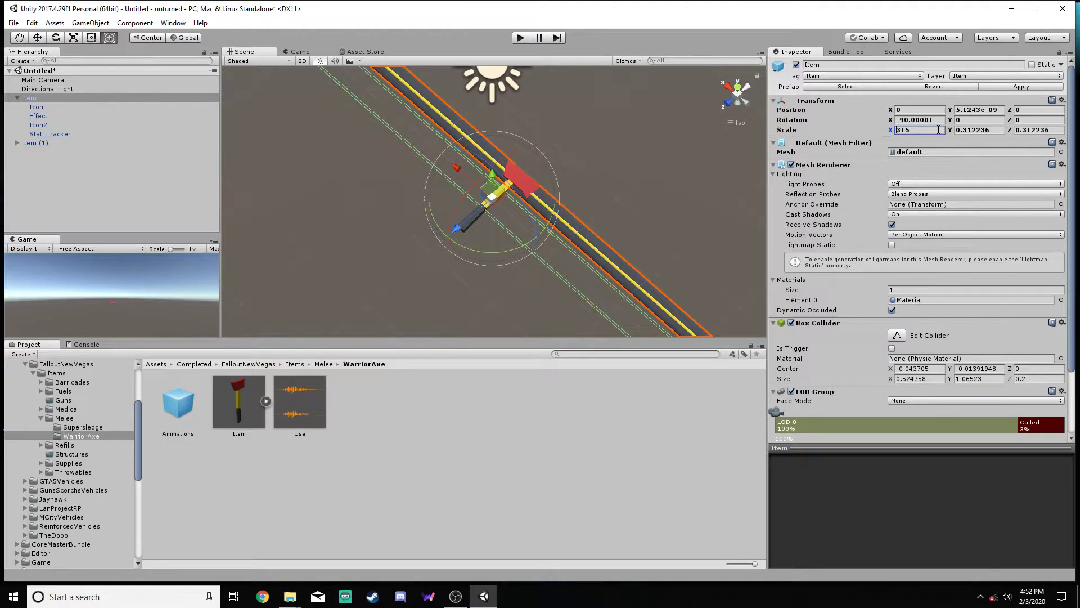
{"action": "type", "text": "0."}
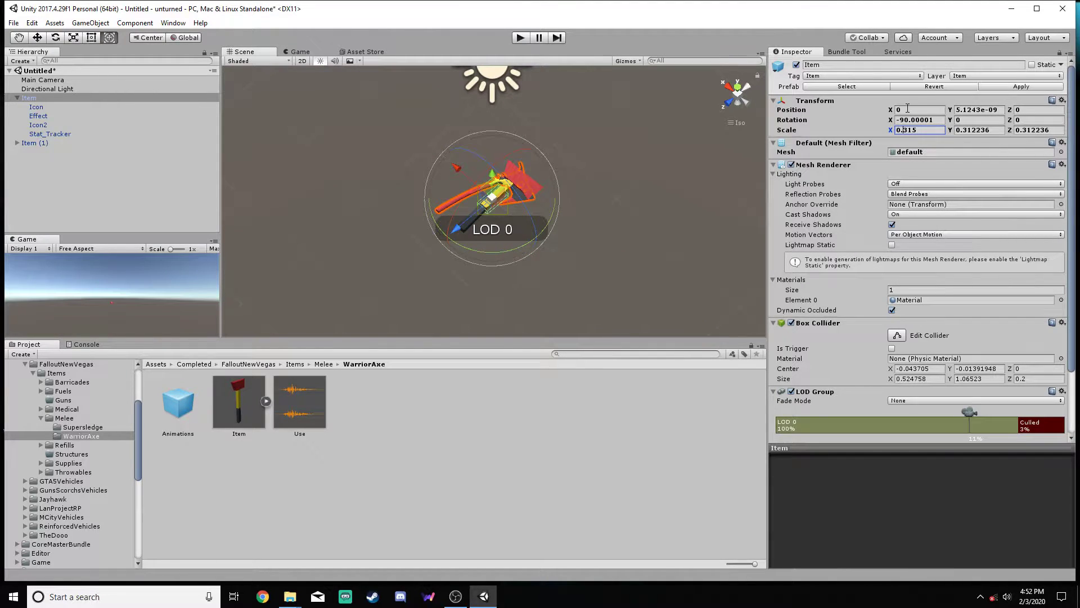
{"action": "left_click_drag", "start_coordinate": [666, 175], "coordinate": [596, 164], "text": "alt"}
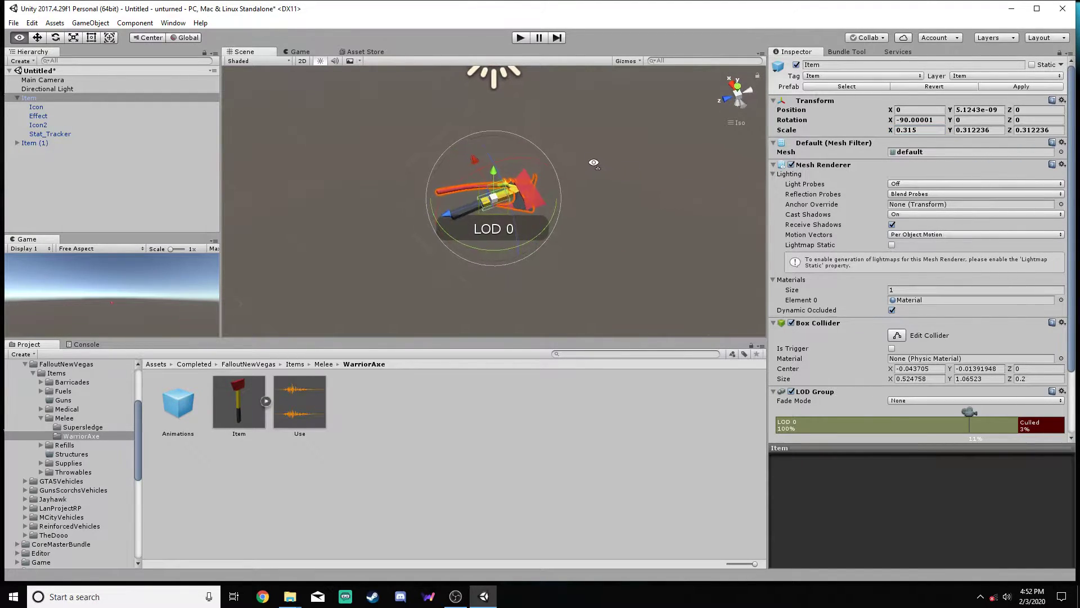
{"action": "left_click_drag", "start_coordinate": [1001, 133], "coordinate": [972, 135]}
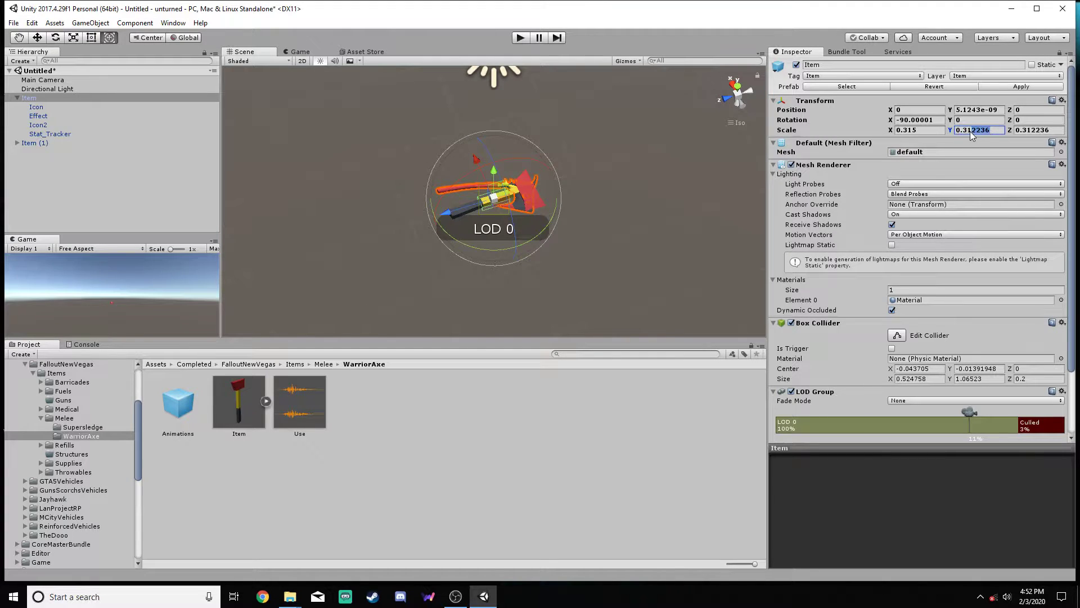
{"action": "type", "text": "5"}
{"action": "left_click", "coordinate": [1033, 130]}
{"action": "type", "text": "0.315"}
{"action": "left_click_drag", "start_coordinate": [639, 229], "coordinate": [879, 272], "text": "alt"}
{"action": "left_click_drag", "start_coordinate": [600, 237], "coordinate": [487, 181], "text": "alt"}
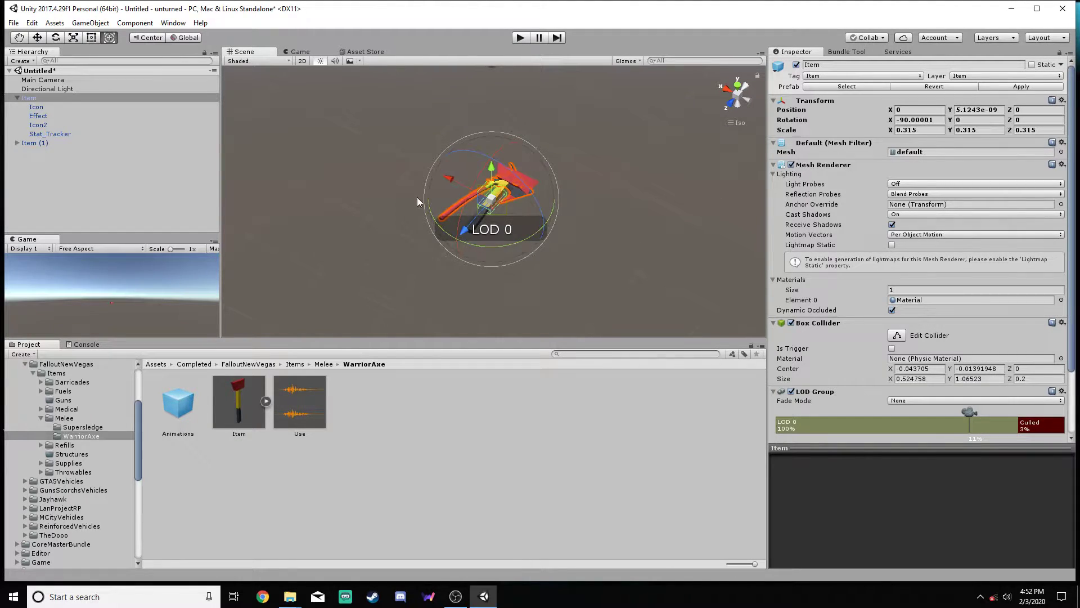
- Open model.obj from the warrior-axe model folder in Blender and delete all objects of the default scene
{"action": "mouse_move", "coordinate": [290, 597]}
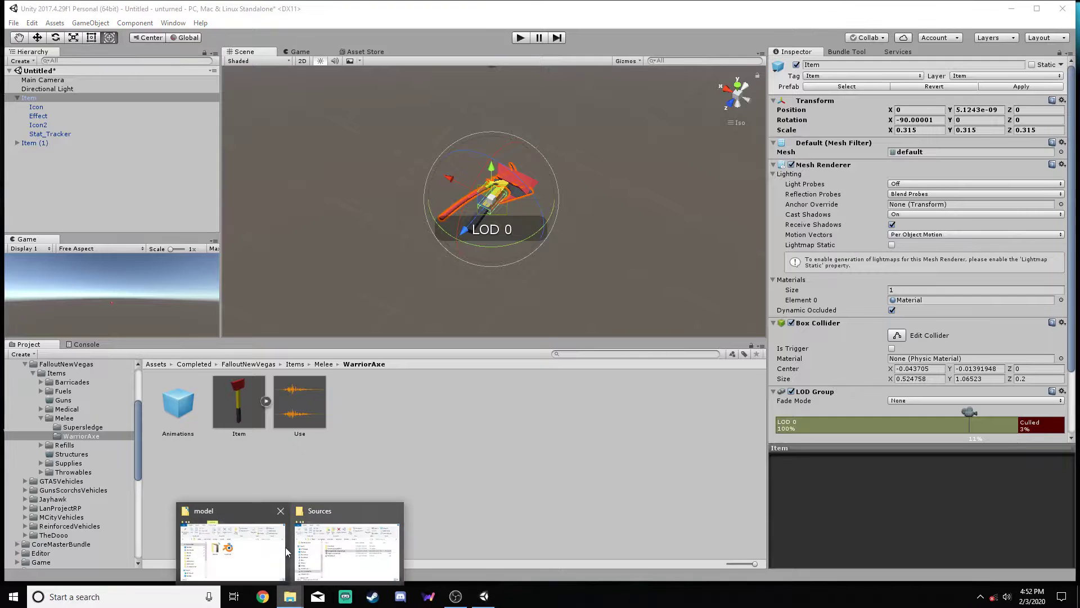
{"action": "left_click", "coordinate": [255, 540]}
{"action": "left_click", "coordinate": [290, 597]}
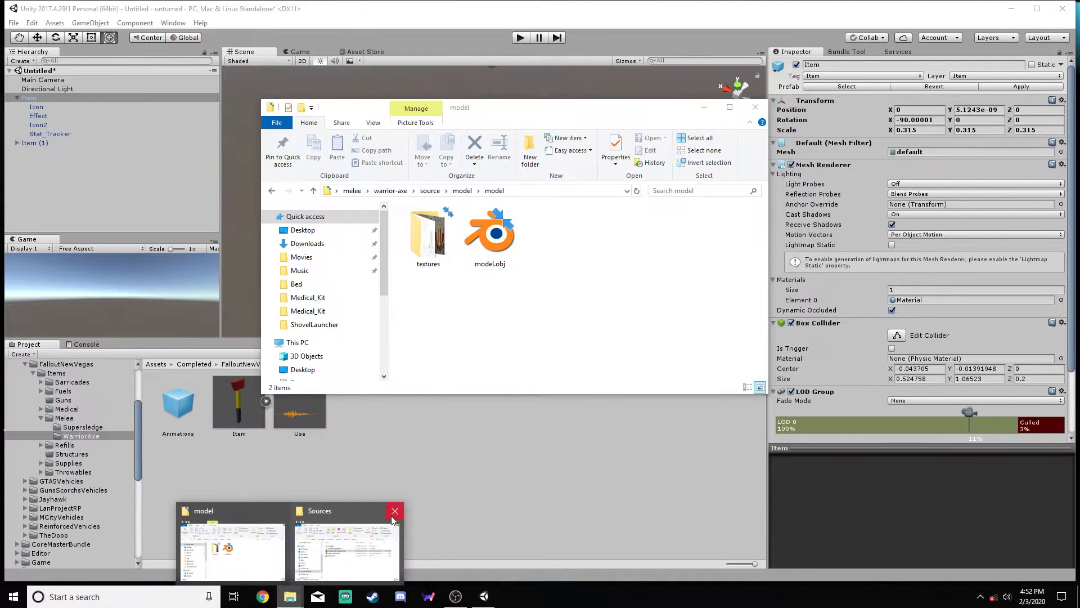
{"action": "double_click", "coordinate": [491, 242]}
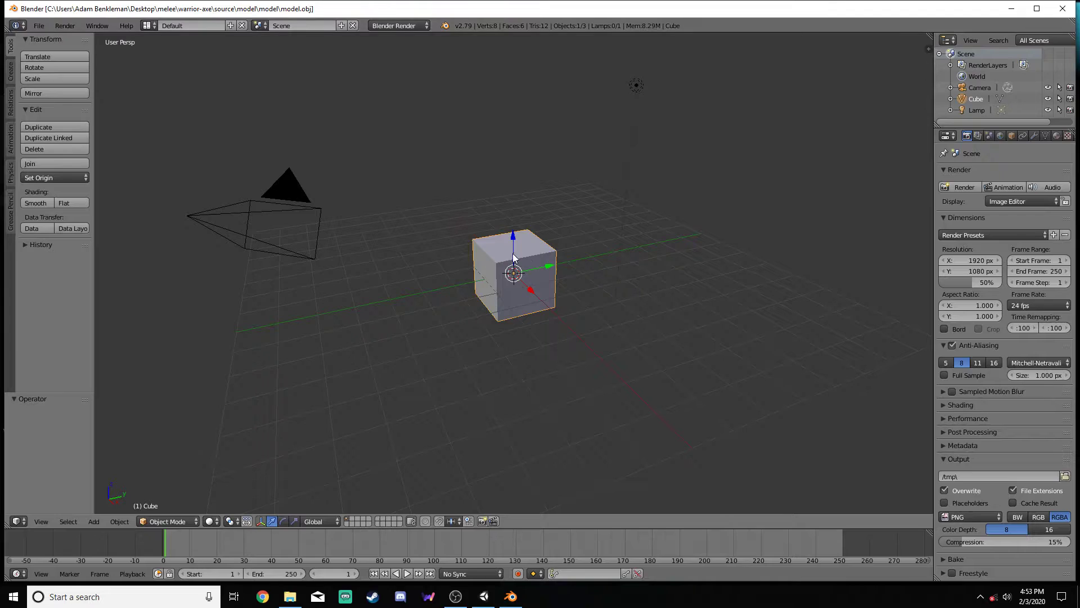
{"action": "key", "text": "a"}
{"action": "key", "text": "a"}
{"action": "key", "text": "x"}
{"action": "left_click", "coordinate": [528, 259]}
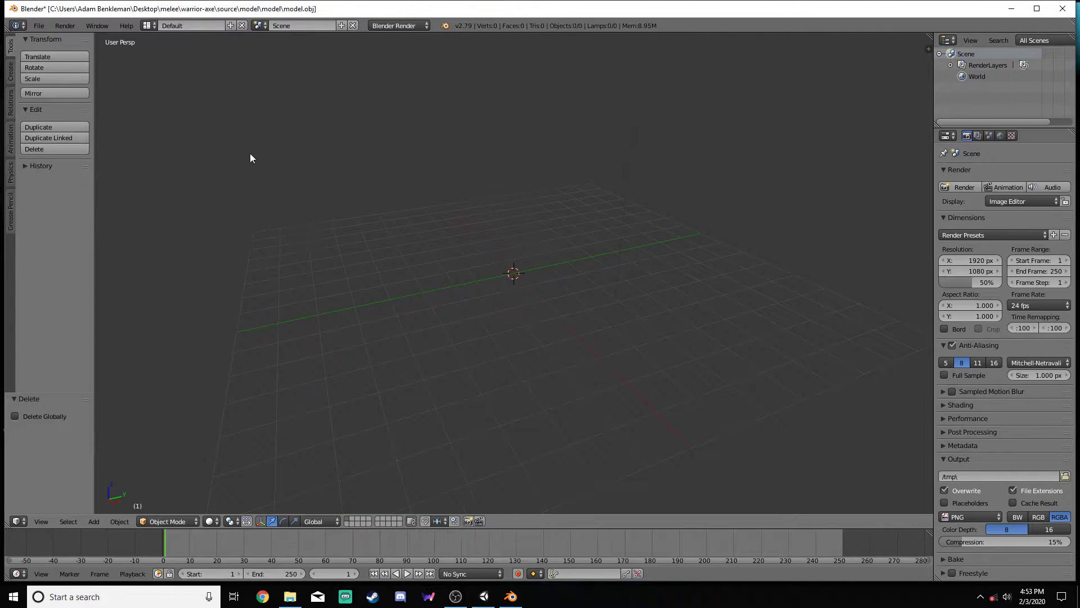
- Import the warrior axe's model.obj as a Wavefront file
{"action": "left_click", "coordinate": [41, 26]}
{"action": "mouse_move", "coordinate": [102, 241]}
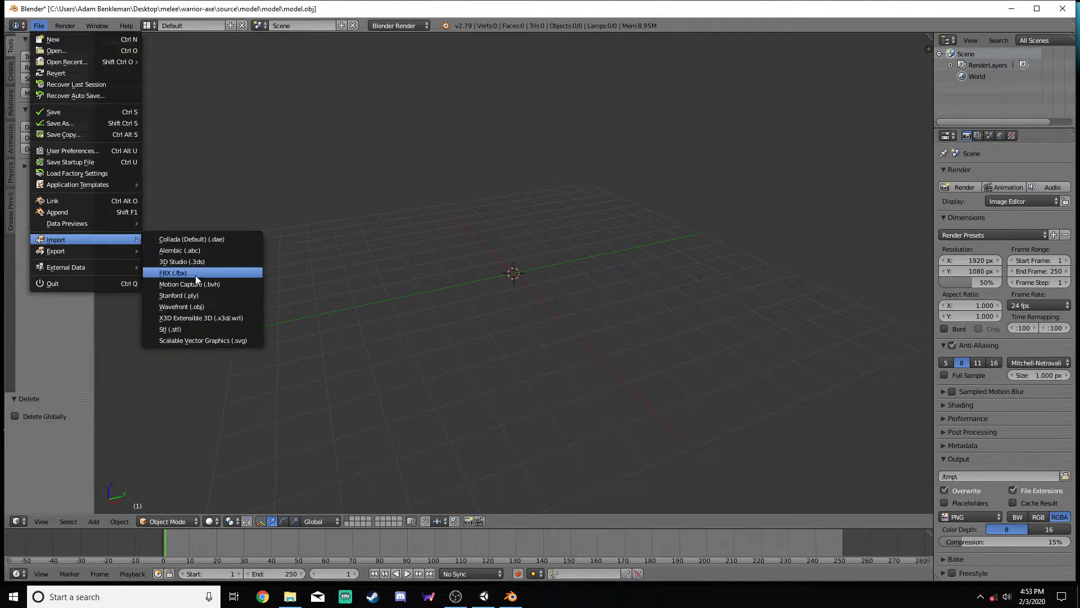
{"action": "left_click", "coordinate": [191, 309]}
{"action": "double_click", "coordinate": [188, 105]}
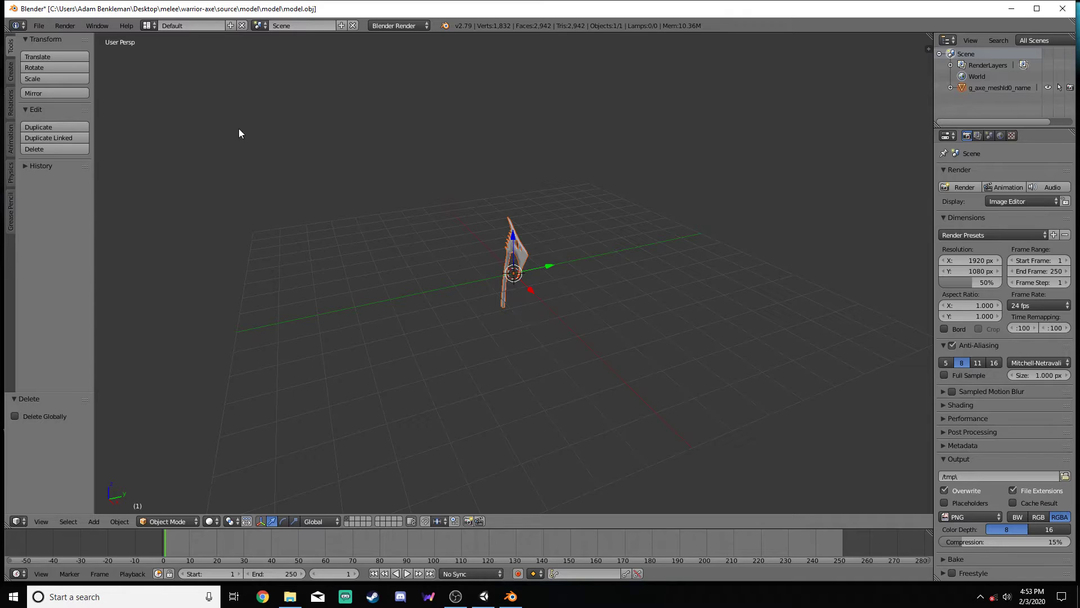
- Rotate the axe by -17 degrees in the orthographic front view so its handle stands upright
{"action": "key", "text": "KP_1"}
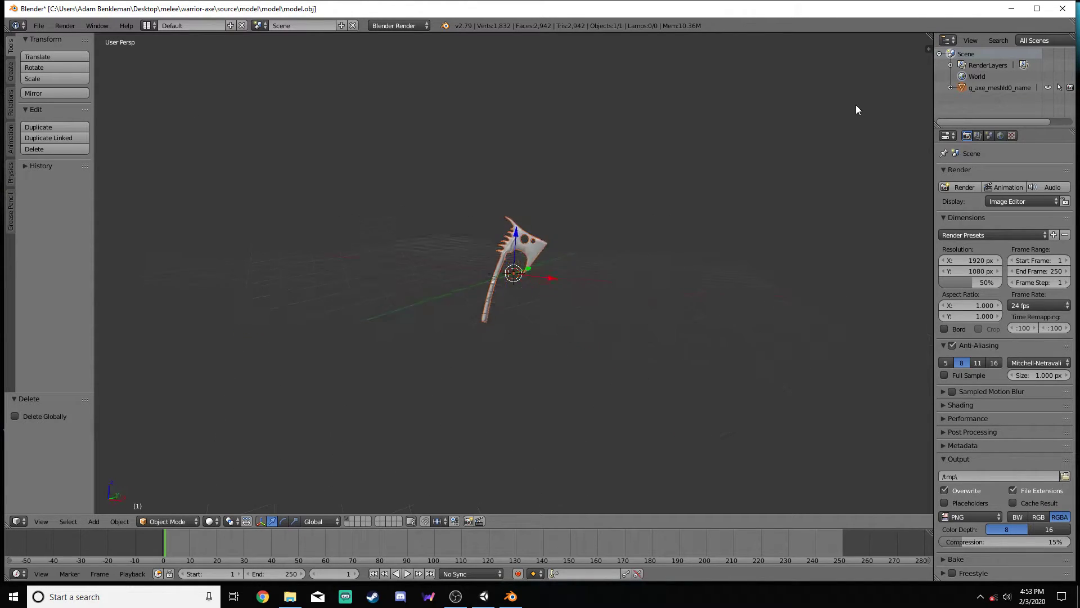
{"action": "key", "text": "KP_8"}
{"action": "key", "text": "KP_8"}
{"action": "key", "text": "KP_8"}
{"action": "key", "text": "KP_8"}
{"action": "key", "text": "KP_8"}
{"action": "key", "text": "KP_8"}
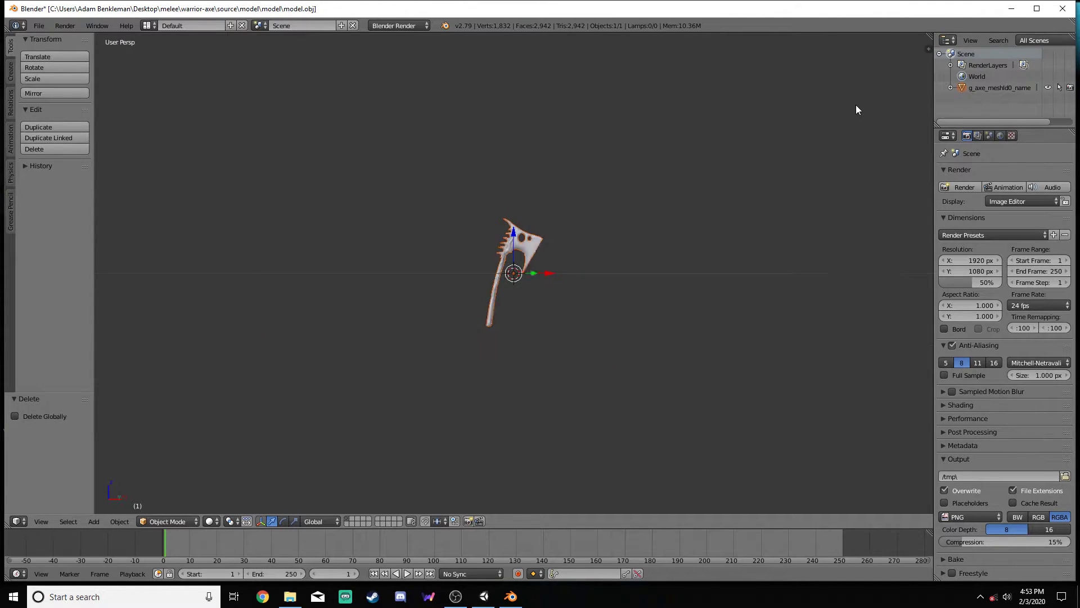
{"action": "key", "text": "KP_1"}
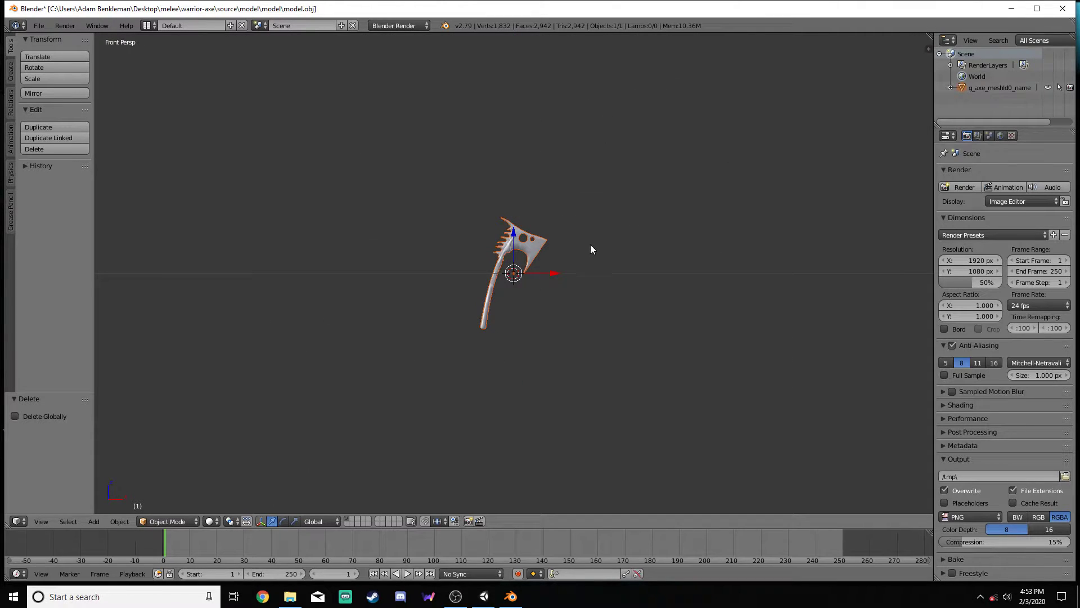
{"action": "scroll", "coordinate": [530, 262], "scroll_direction": "up", "scroll_amount": 3}
{"action": "key", "text": "KP_5"}
{"action": "scroll", "coordinate": [516, 257], "scroll_direction": "up", "scroll_amount": 1}
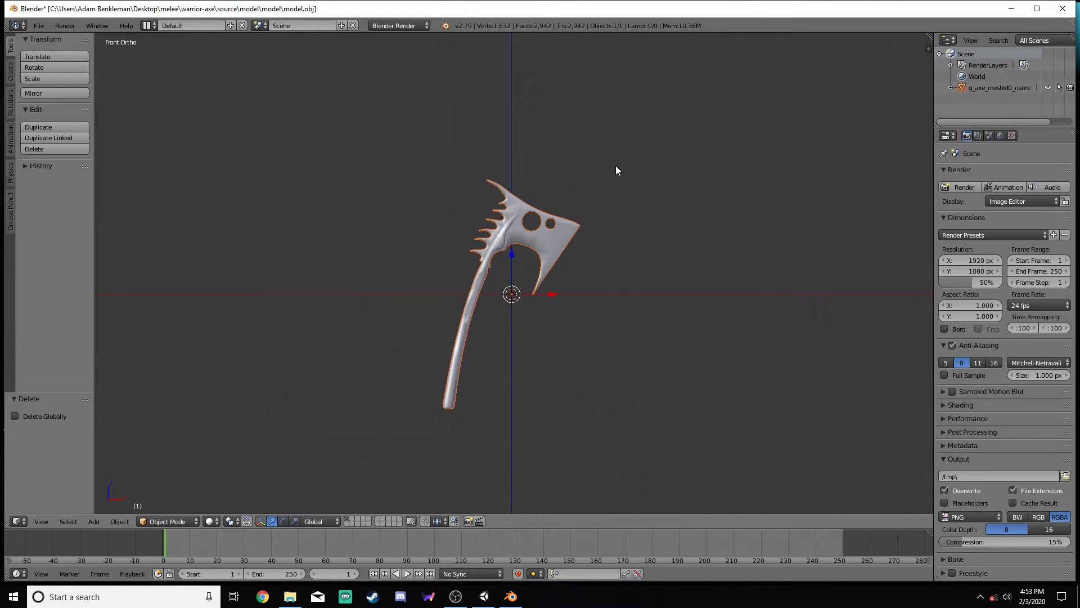
{"action": "key", "text": "r"}
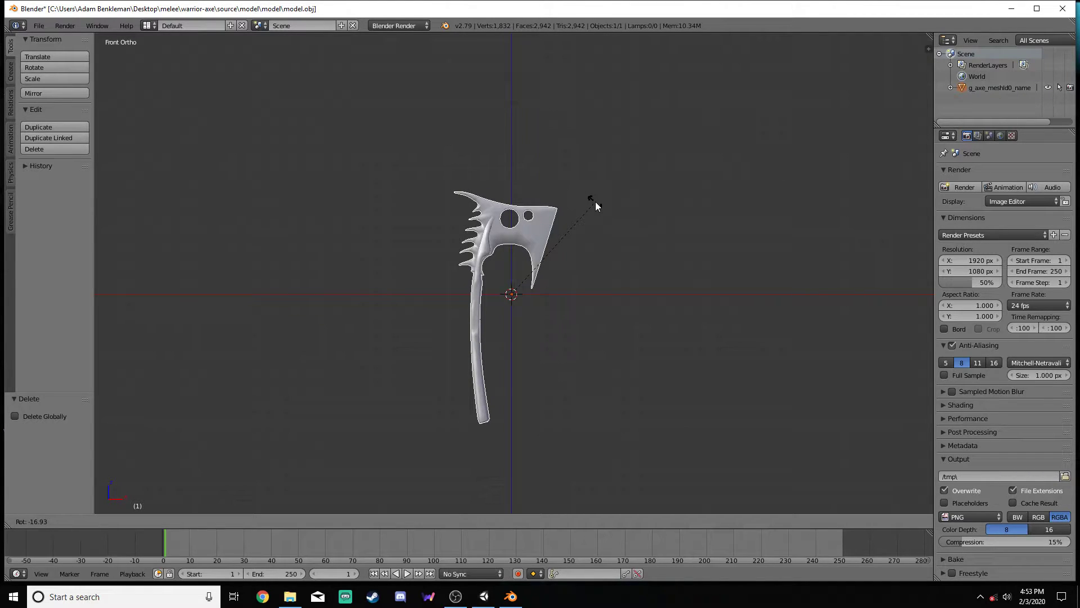
{"action": "type", "text": "-17"}
{"action": "key", "text": "Return"}
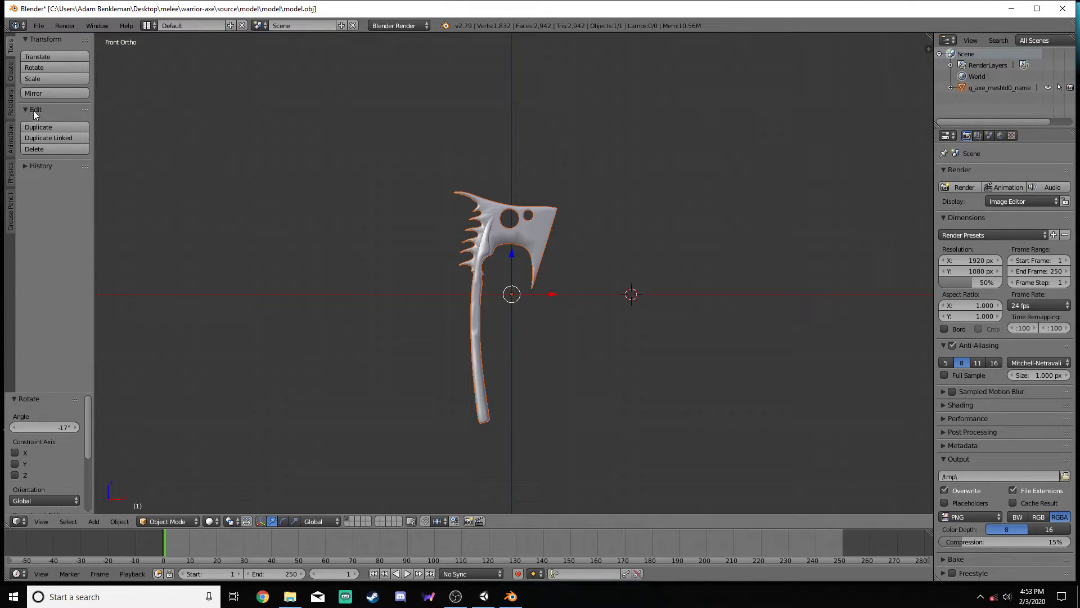
- Try setting the axe's origin with Geometry to Origin
{"action": "right_click", "coordinate": [527, 230]}
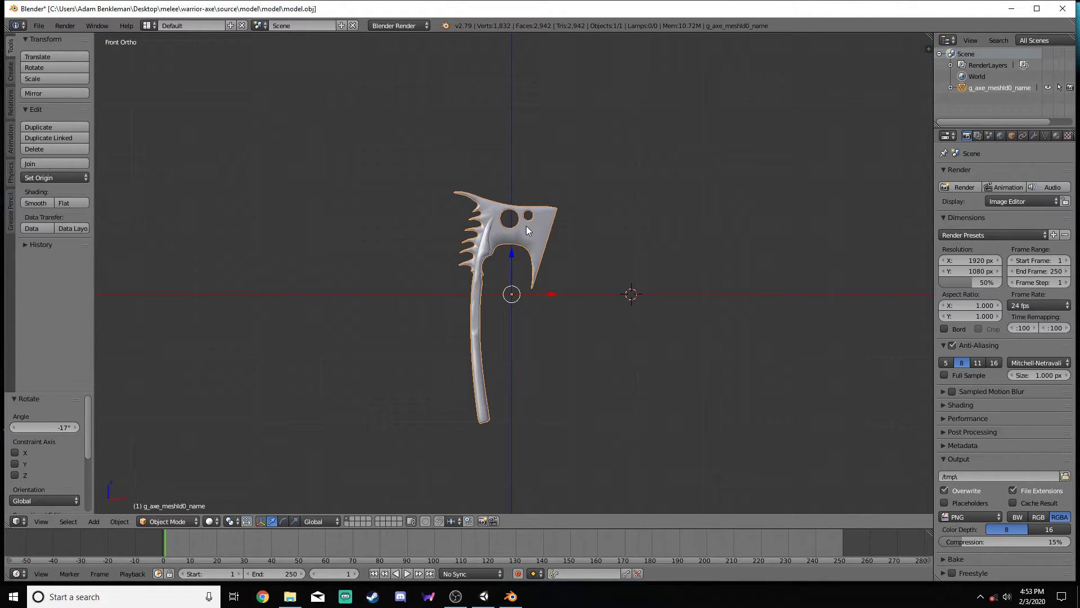
{"action": "left_click", "coordinate": [75, 178]}
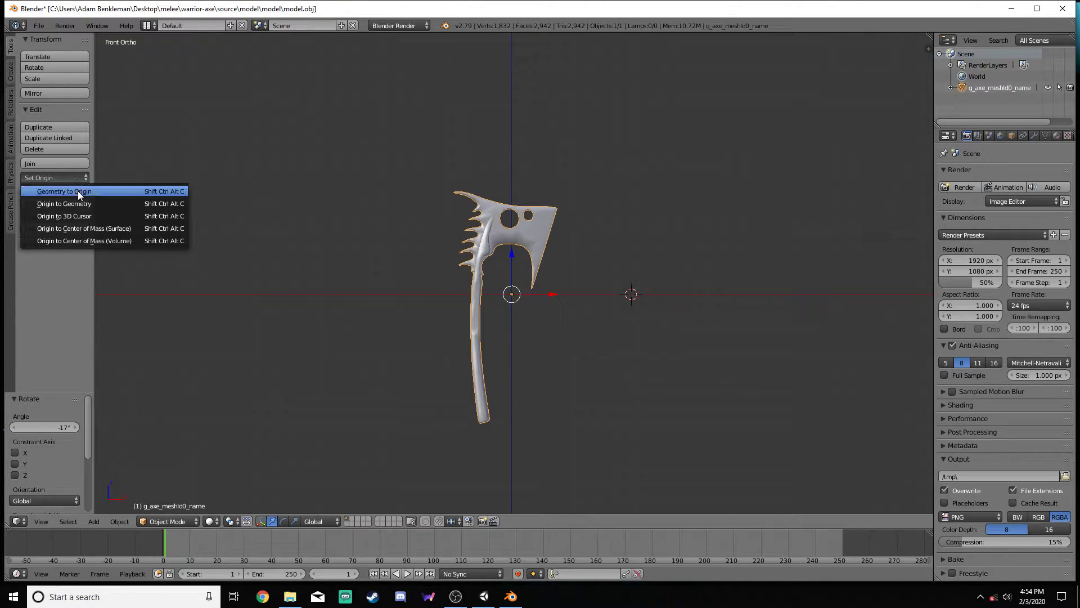
{"action": "left_click", "coordinate": [78, 192]}
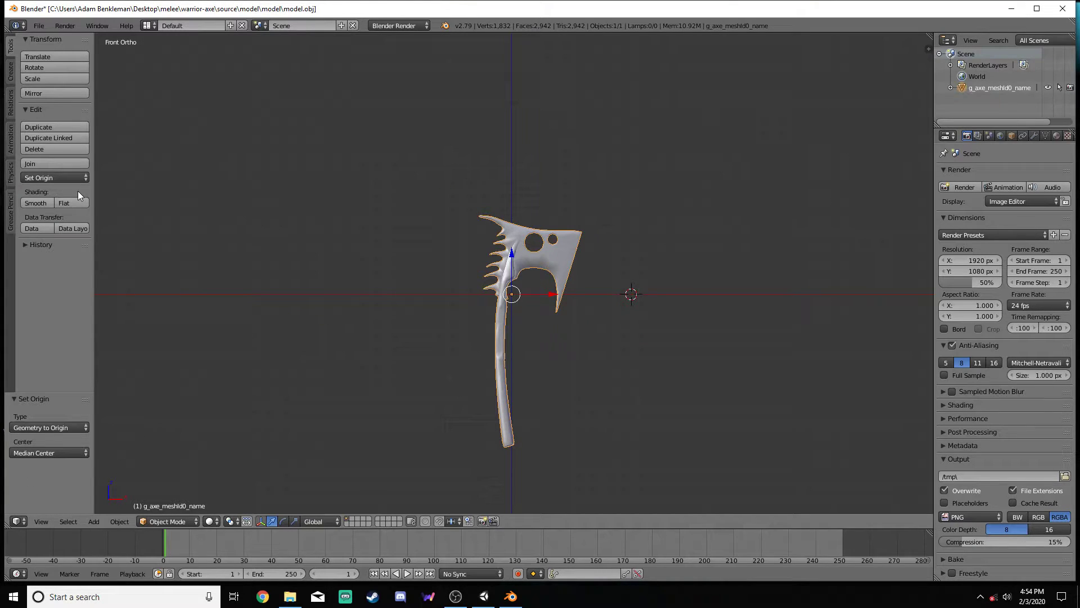
- Try moving the axe up about 0.4 along Z and slightly back along X
{"action": "left_click_drag", "start_coordinate": [515, 258], "coordinate": [518, 231]}
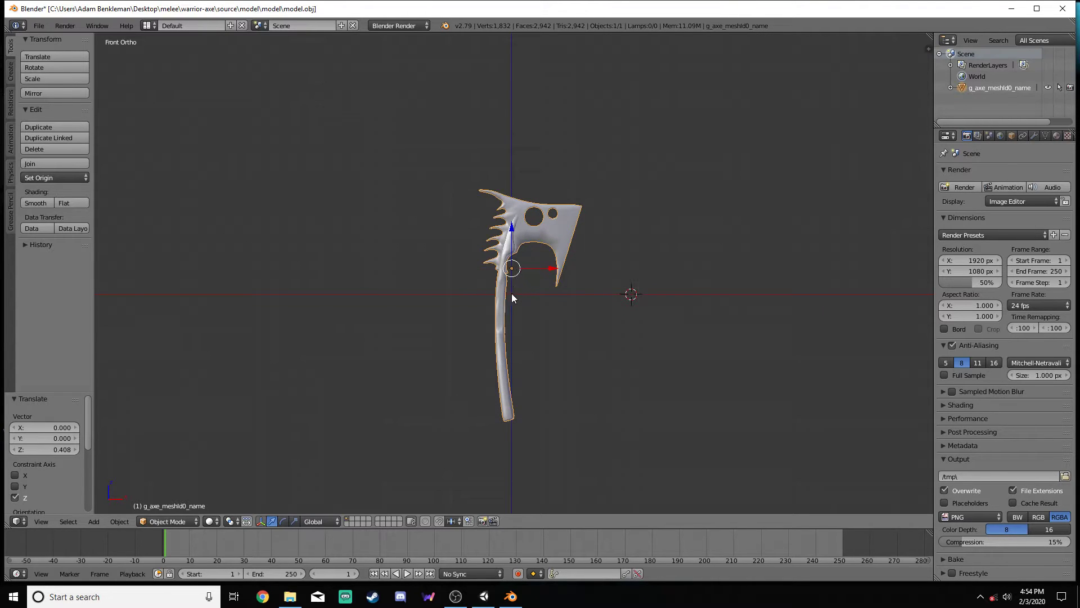
{"action": "left_click_drag", "start_coordinate": [517, 242], "coordinate": [518, 235]}
{"action": "left_click_drag", "start_coordinate": [550, 275], "coordinate": [538, 275]}
{"action": "left_click_drag", "start_coordinate": [500, 233], "coordinate": [501, 236]}
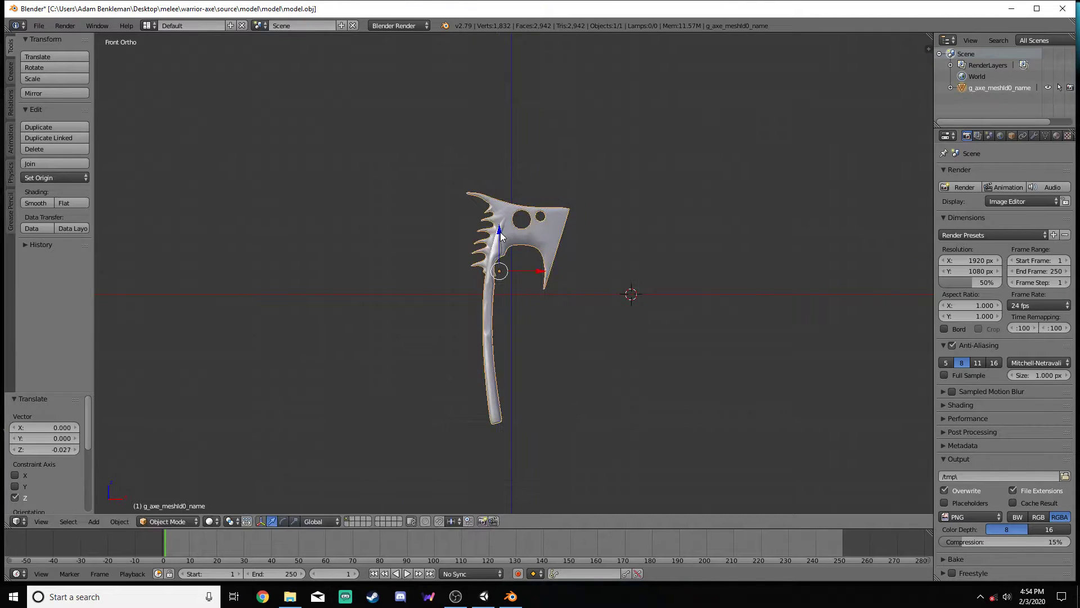
{"action": "left_click_drag", "start_coordinate": [546, 275], "coordinate": [548, 275]}
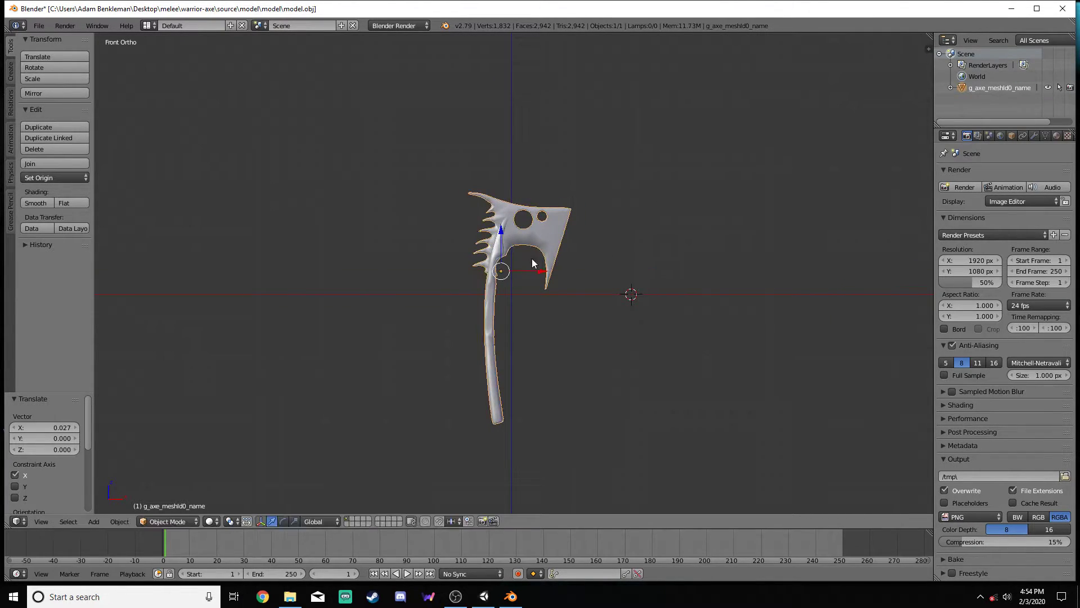
{"action": "left_click_drag", "start_coordinate": [502, 235], "coordinate": [502, 238]}
- Undo the axe's moves and the Geometry to Origin change, keeping the rotation
{"action": "key", "text": "ctrl+z"}
{"action": "key", "text": "ctrl+z"}
{"action": "key", "text": "ctrl+z"}
{"action": "key", "text": "ctrl+z"}
{"action": "key", "text": "ctrl+z"}
{"action": "key", "text": "ctrl+z"}
{"action": "key", "text": "ctrl+z"}
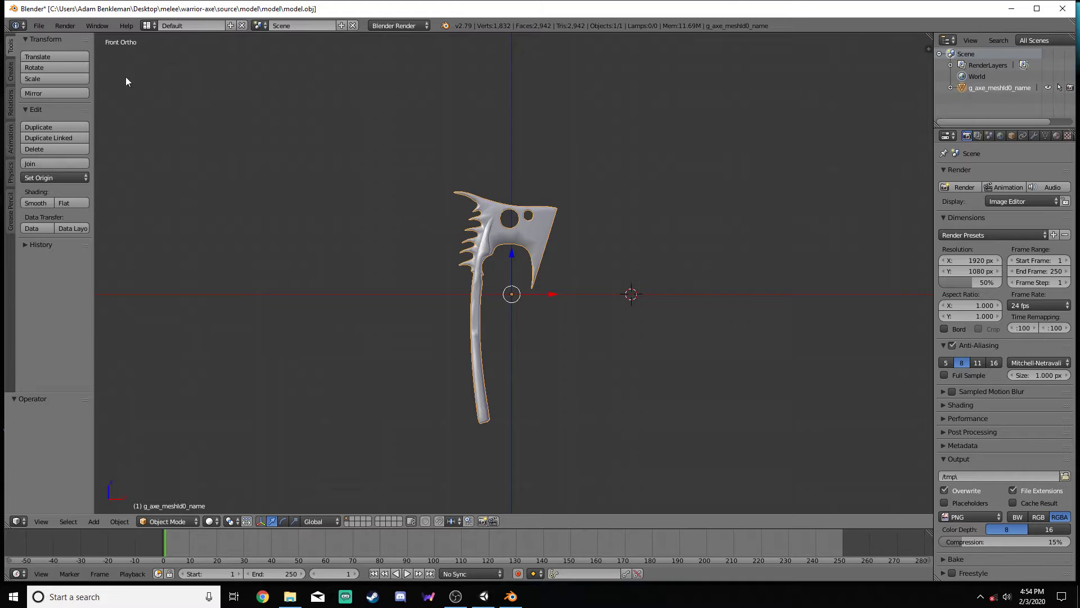
- Export the rotated axe as a Wavefront OBJ, overwriting model.obj
{"action": "left_click", "coordinate": [552, 294]}
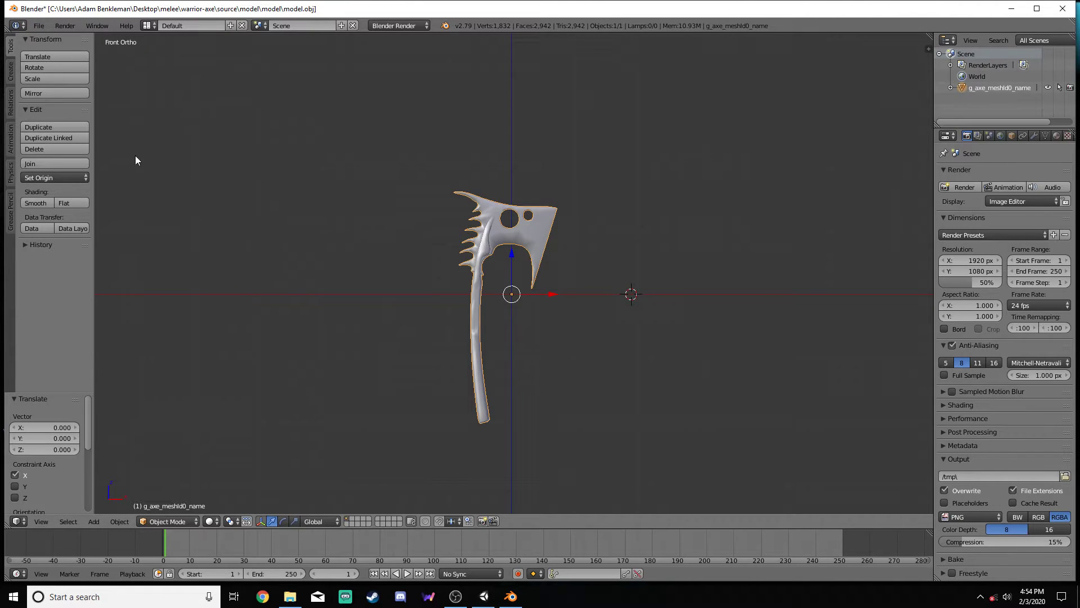
{"action": "left_click", "coordinate": [39, 25]}
{"action": "mouse_move", "coordinate": [62, 250]}
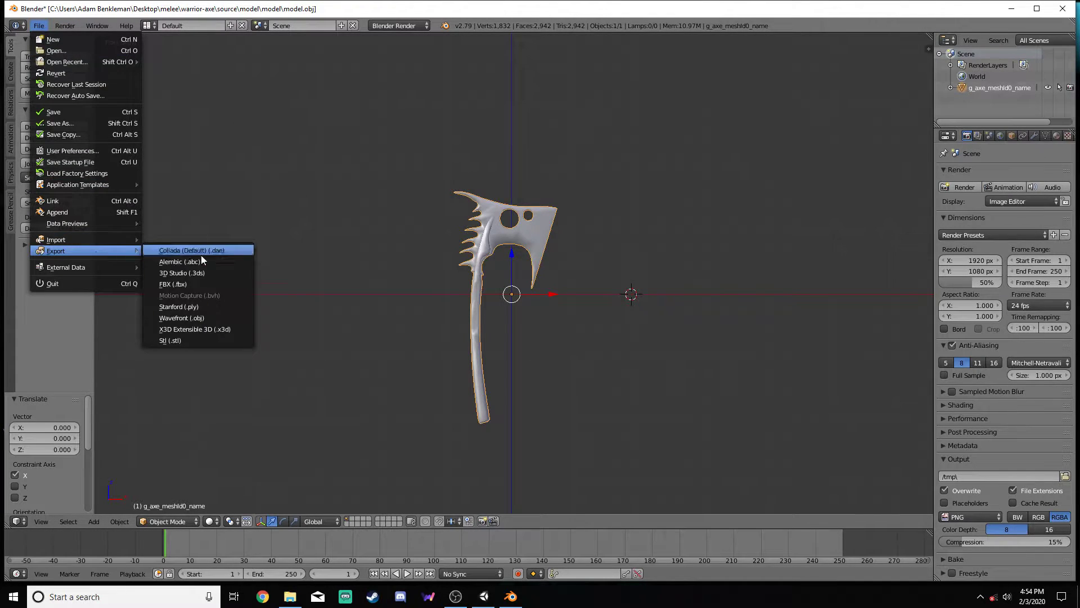
{"action": "left_click", "coordinate": [200, 319]}
{"action": "double_click", "coordinate": [209, 105]}
- Close Blender and delete model.mtl from the warrior-axe model folder
{"action": "left_click", "coordinate": [1062, 8]}
{"action": "left_click", "coordinate": [546, 338]}
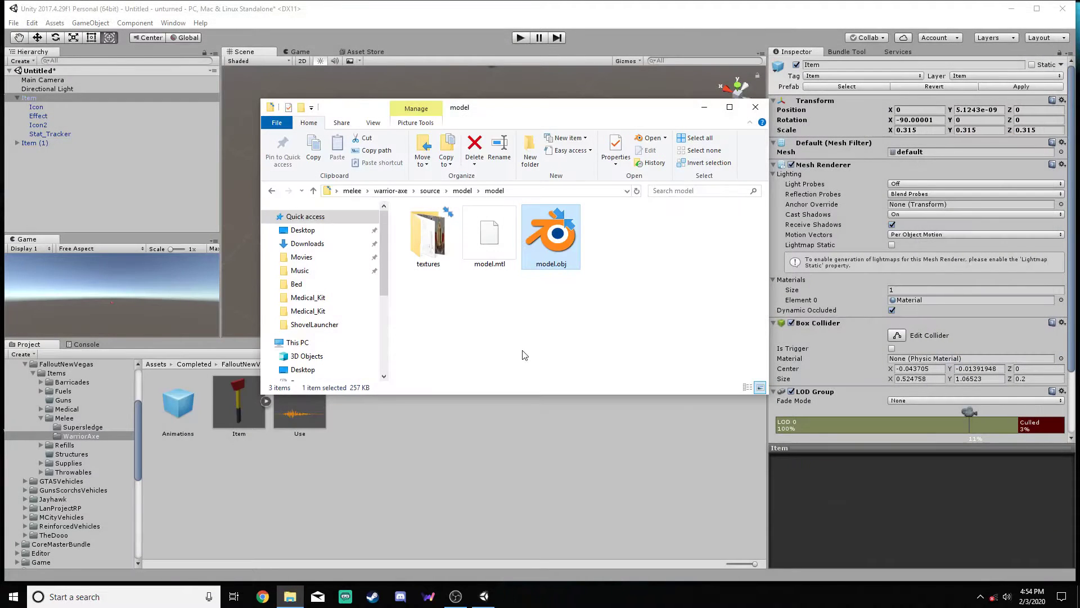
{"action": "left_click", "coordinate": [501, 263]}
{"action": "key", "text": "Delete"}
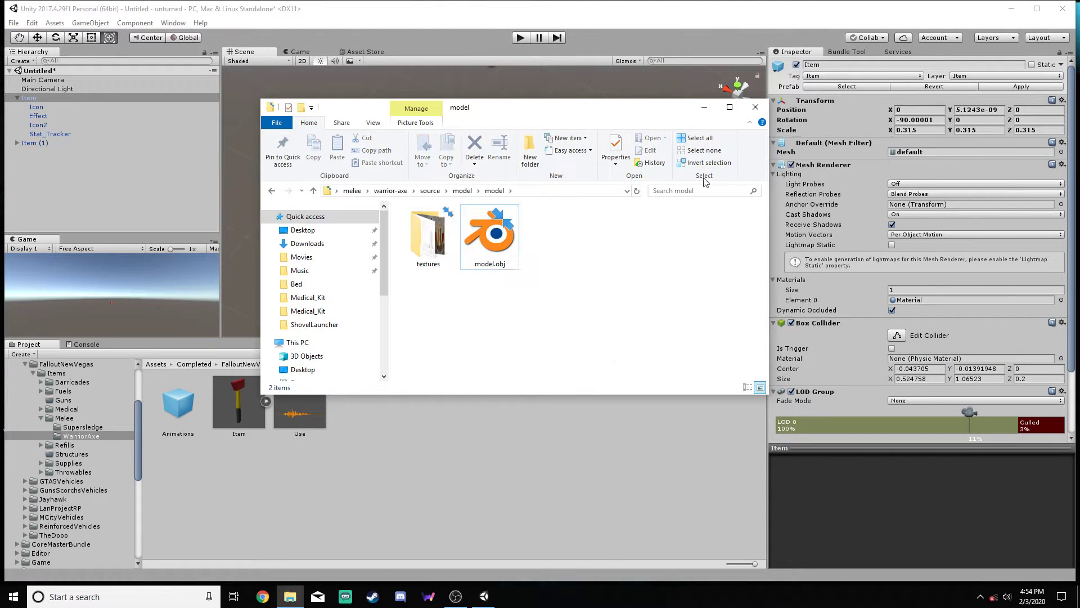
- Delete the old model.obj from the WarriorAxe folder under Imports/FalloutNewVegas/Items/Melee in Unity
{"action": "left_click", "coordinate": [141, 459]}
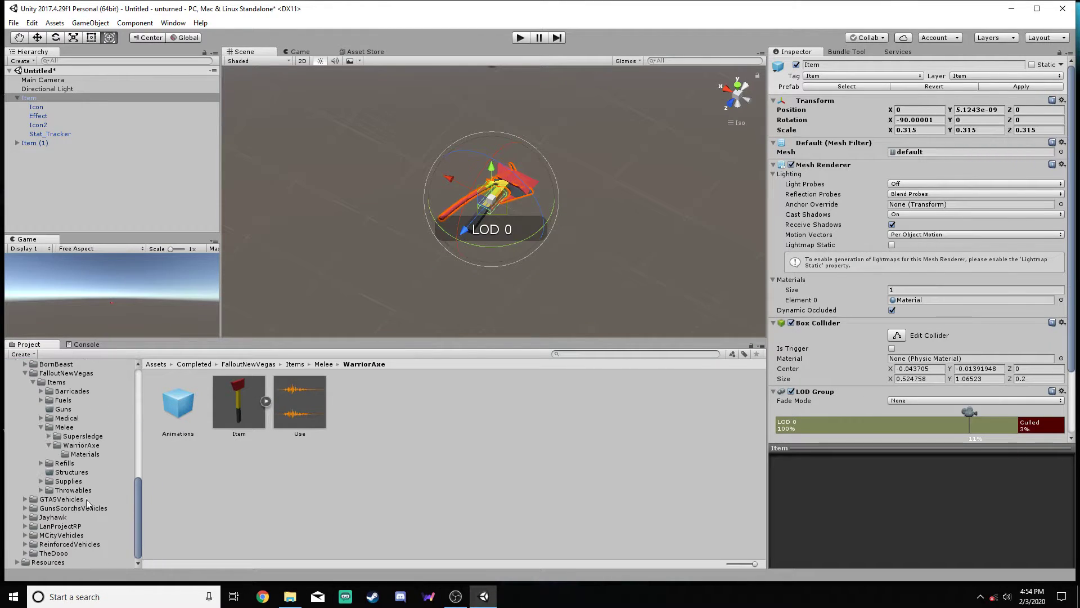
{"action": "left_click", "coordinate": [81, 445]}
{"action": "left_click", "coordinate": [360, 403]}
{"action": "right_click", "coordinate": [364, 397]}
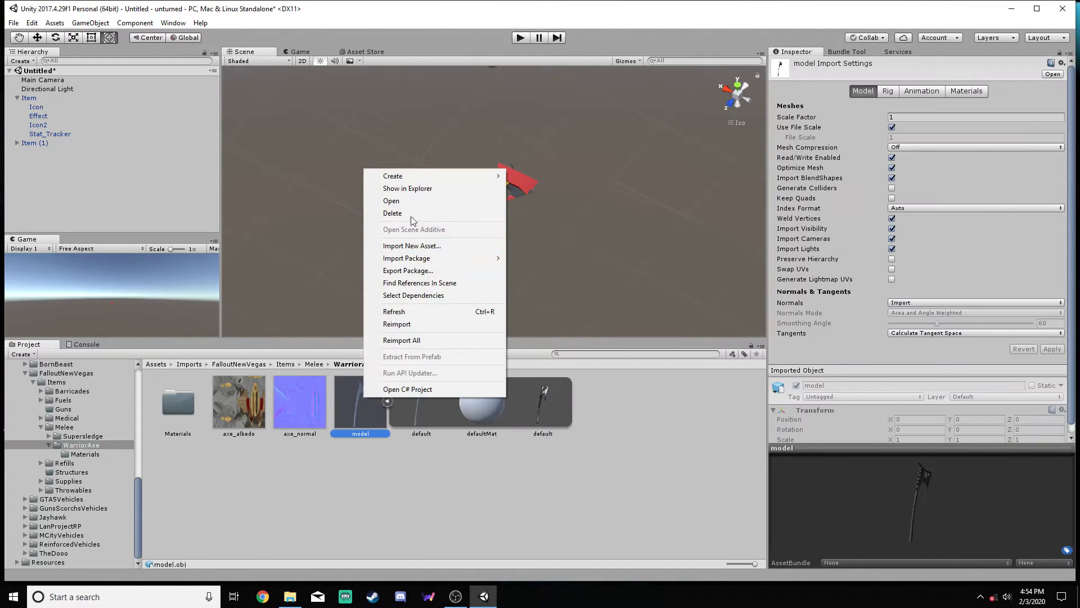
{"action": "left_click", "coordinate": [414, 213]}
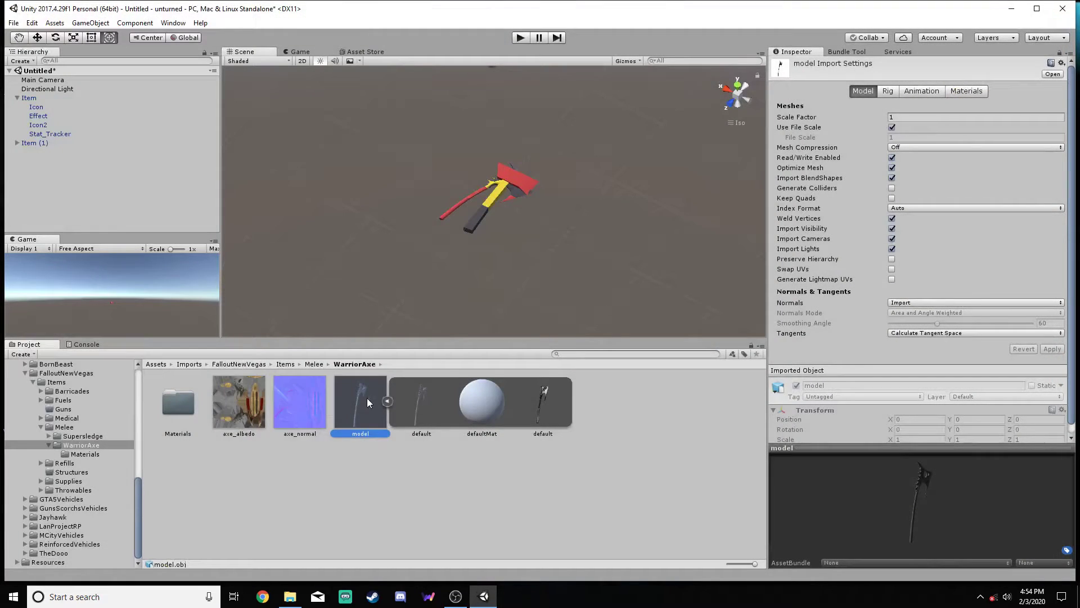
{"action": "right_click", "coordinate": [367, 397]}
{"action": "left_click", "coordinate": [382, 219]}
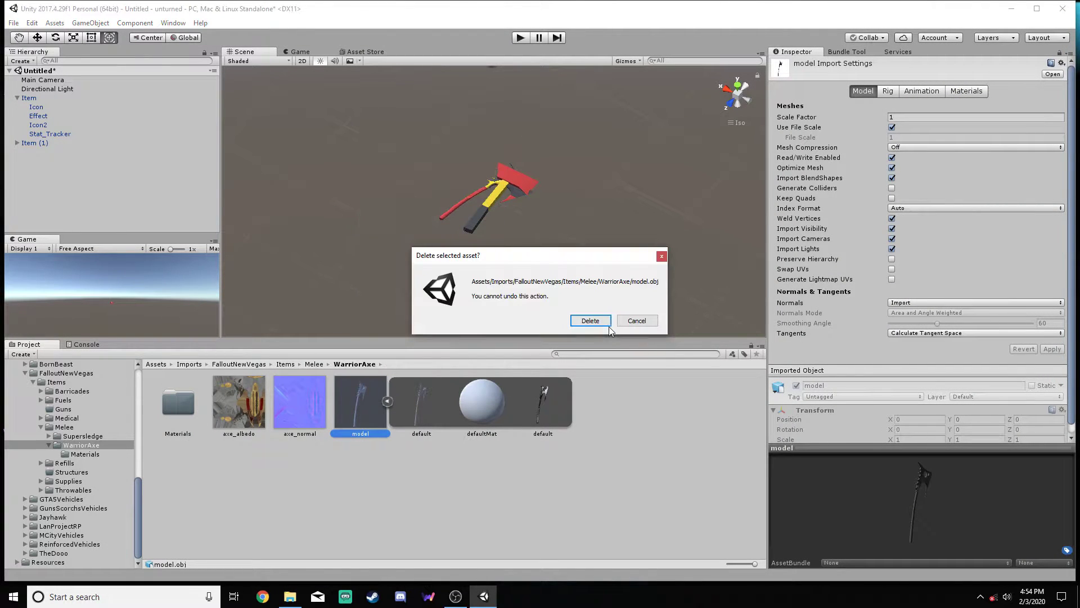
{"action": "left_click", "coordinate": [586, 319]}
- Import the re-exported model.obj into the WarriorAxe imports folder and assign its default mesh to Item's Mesh Filter
{"action": "left_click", "coordinate": [290, 597]}
{"action": "left_click_drag", "start_coordinate": [488, 236], "coordinate": [509, 454]}
{"action": "left_click", "coordinate": [387, 401]}
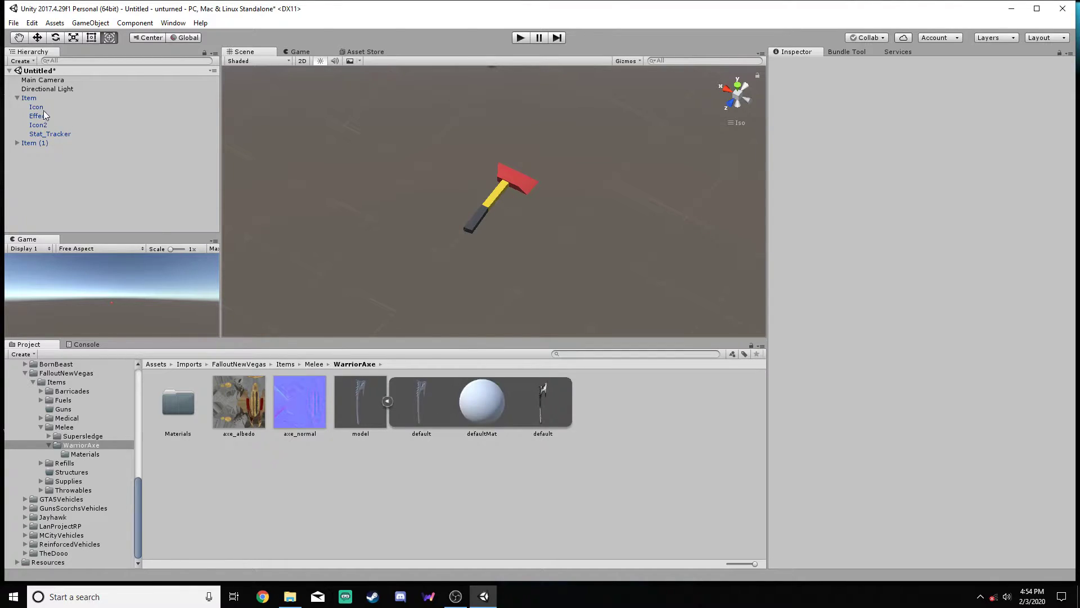
{"action": "left_click", "coordinate": [151, 98]}
{"action": "left_click_drag", "start_coordinate": [543, 400], "coordinate": [914, 152]}
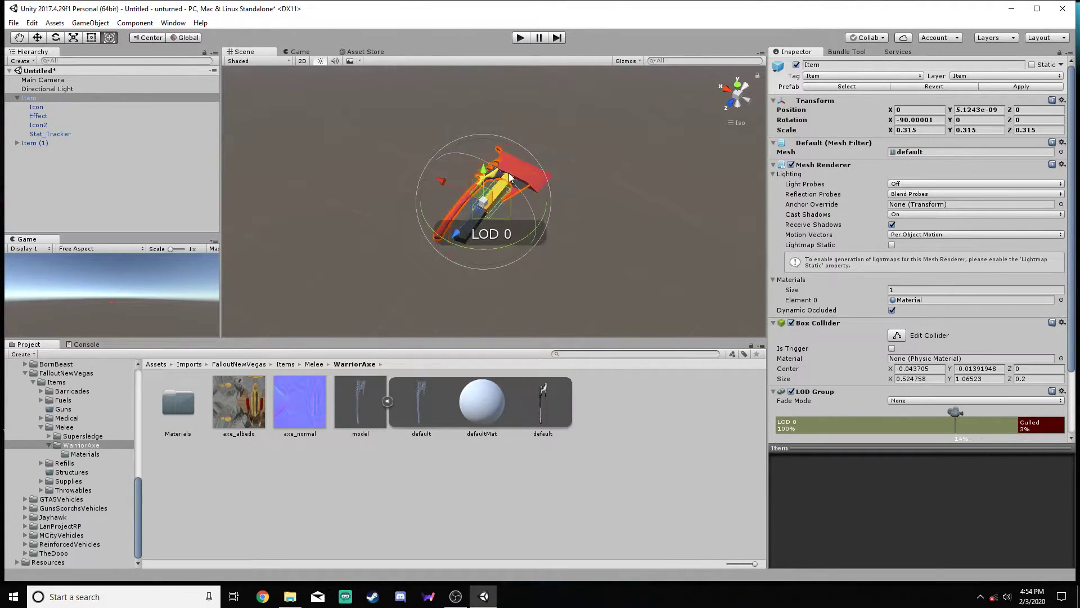
- Compare the warrior axe's position and size with the original fire axe, Item (1), from several angles
{"action": "left_click_drag", "start_coordinate": [595, 212], "coordinate": [701, 279], "text": "alt"}
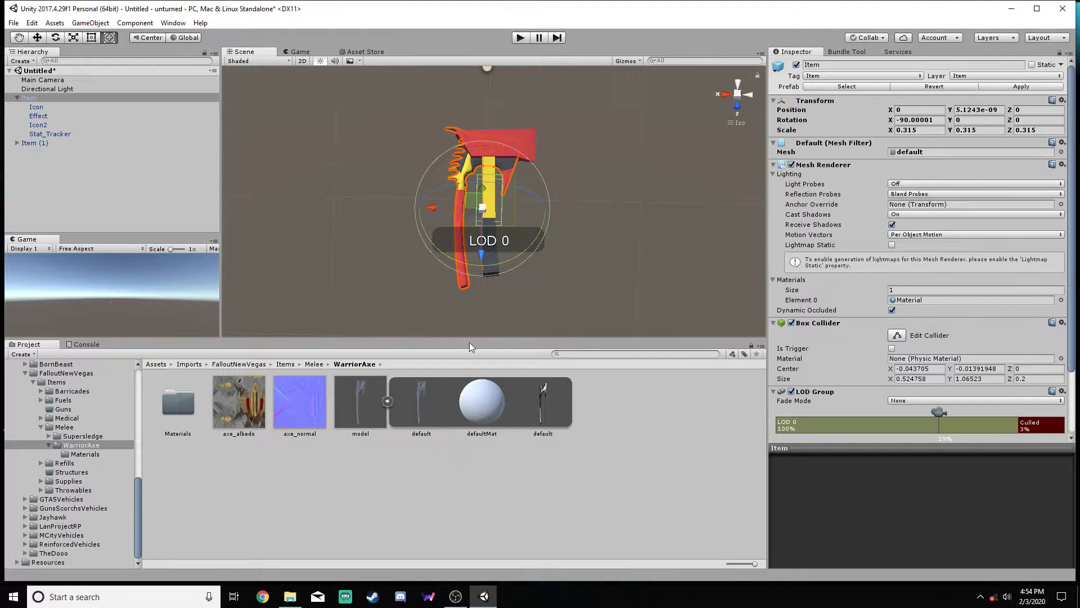
{"action": "left_click_drag", "start_coordinate": [552, 303], "coordinate": [571, 378], "text": "alt"}
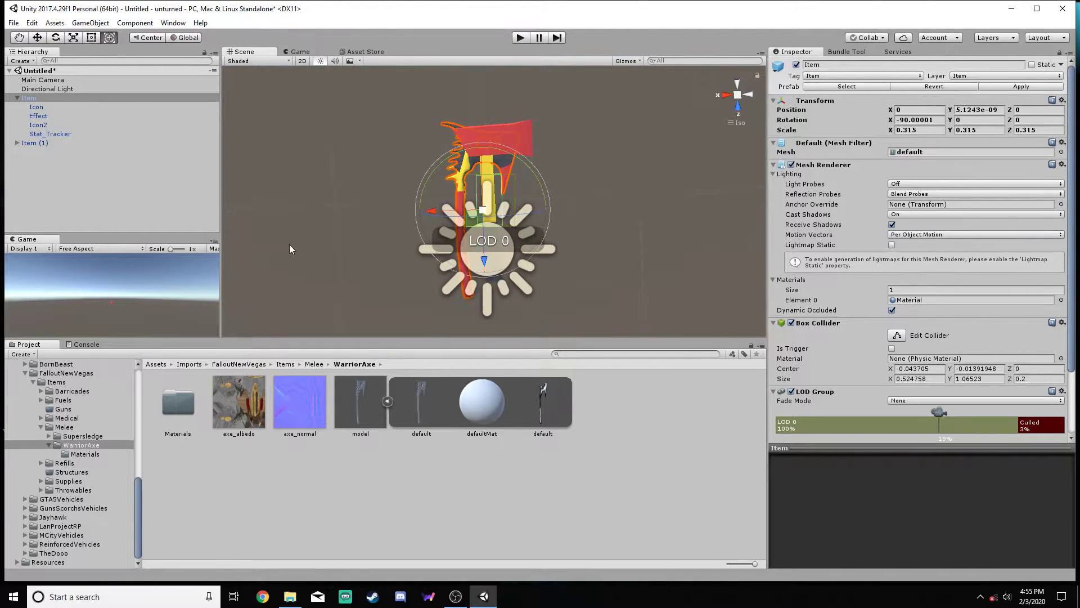
{"action": "left_click", "coordinate": [34, 136]}
{"action": "left_click", "coordinate": [36, 144]}
{"action": "left_click_drag", "start_coordinate": [582, 221], "coordinate": [190, 143], "text": "alt"}
{"action": "right_click_drag", "start_coordinate": [190, 142], "coordinate": [299, 202]}
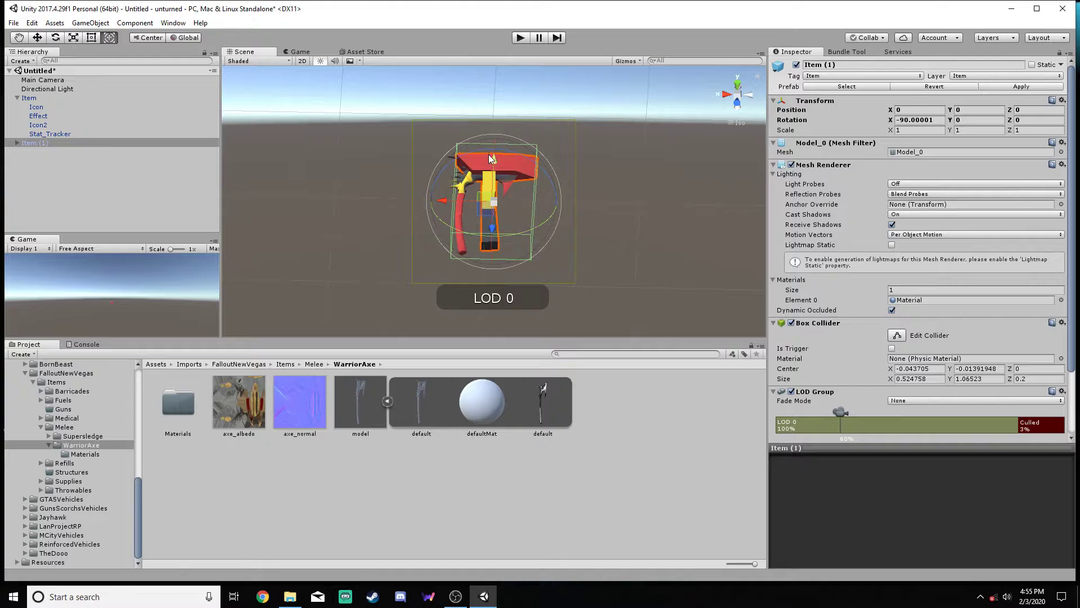
{"action": "left_click_drag", "start_coordinate": [488, 216], "coordinate": [448, 126], "text": "alt"}
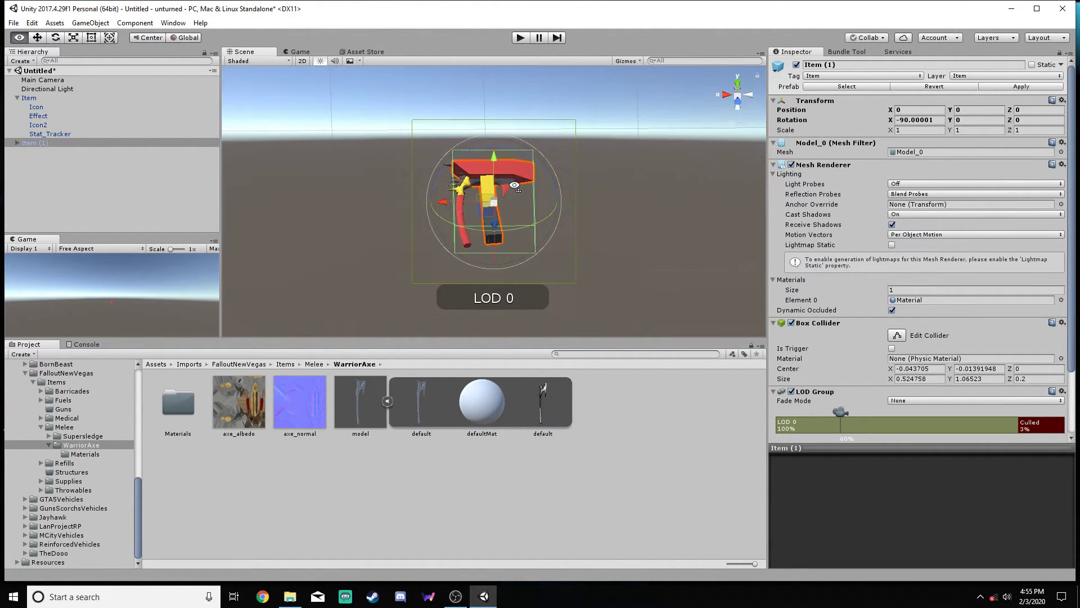
- Open model.obj in Blender from the warrior-axe model folder and delete all default scene objects
{"action": "left_click", "coordinate": [290, 597]}
{"action": "double_click", "coordinate": [473, 250]}
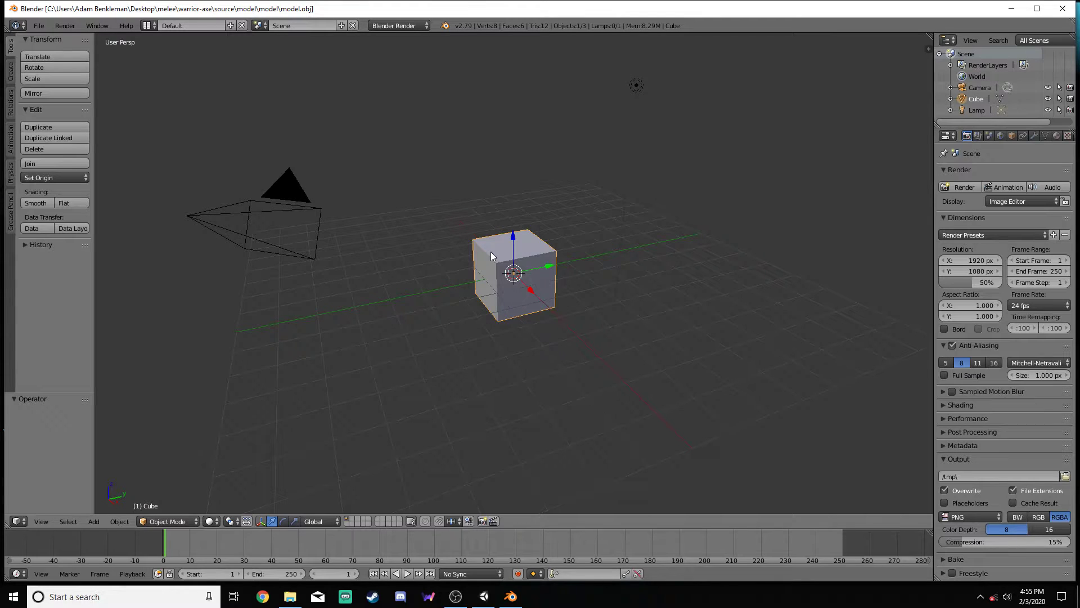
{"action": "key", "text": "a"}
{"action": "key", "text": "a"}
{"action": "key", "text": "x"}
{"action": "left_click", "coordinate": [484, 252]}
- Import model.obj into the empty scene as a Wavefront OBJ
{"action": "left_click", "coordinate": [39, 26]}
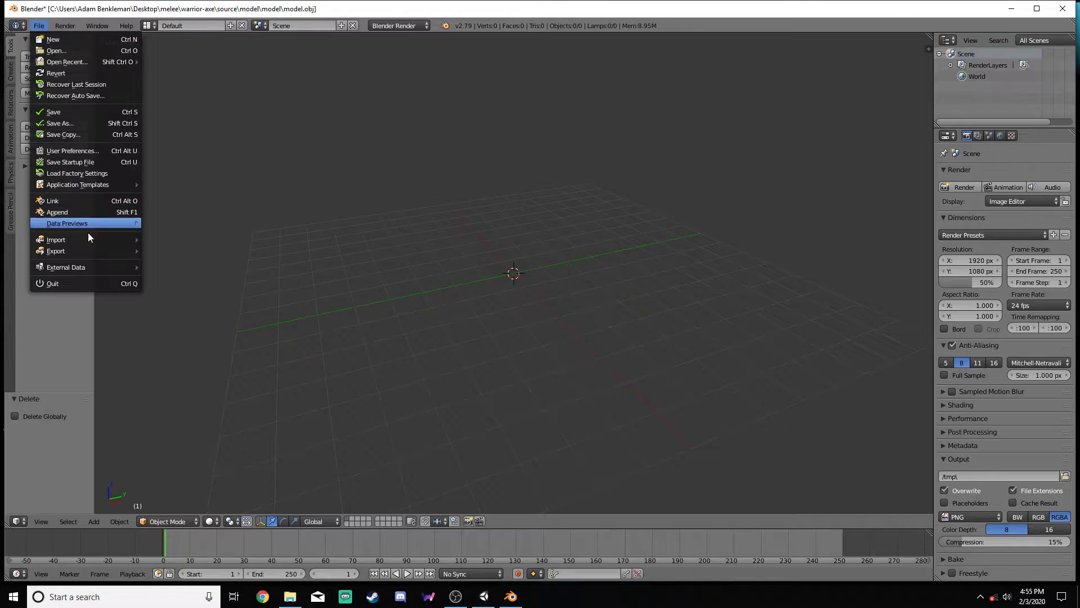
{"action": "mouse_move", "coordinate": [56, 239]}
{"action": "left_click", "coordinate": [189, 305]}
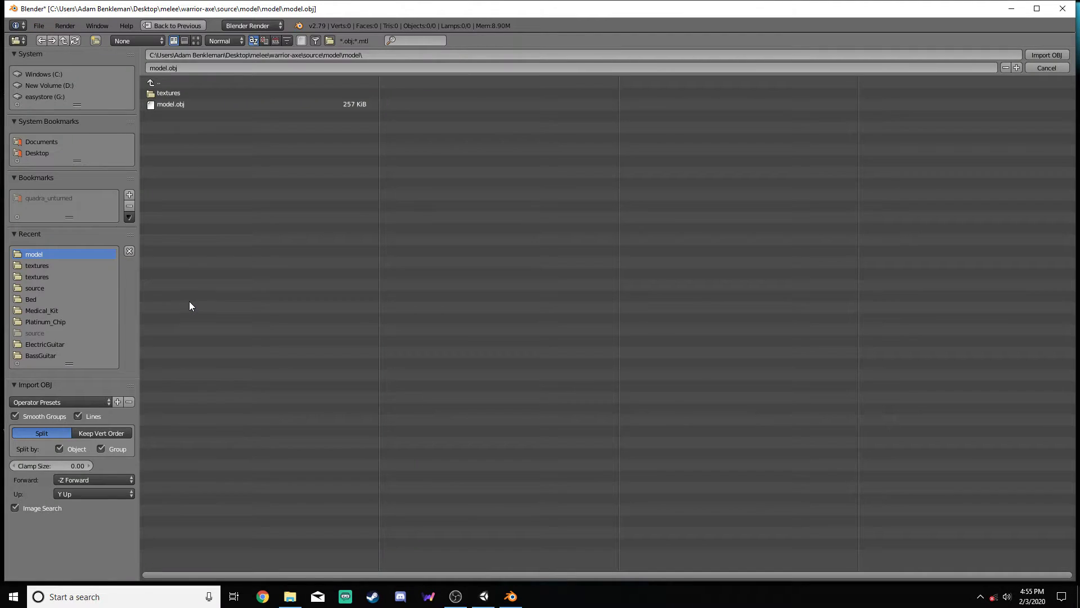
{"action": "double_click", "coordinate": [183, 107]}
- In front orthographic view, move the axe slightly up along Z and toward positive X, finishing with an X adjustment of -0.037
{"action": "key", "text": "KP_1"}
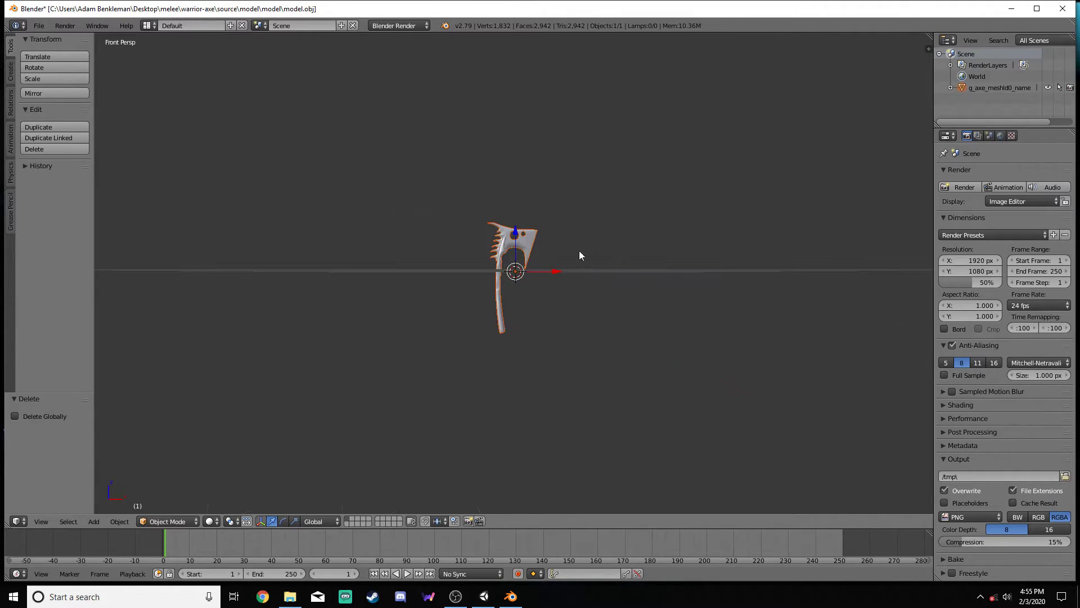
{"action": "scroll", "coordinate": [563, 252], "scroll_direction": "up", "scroll_amount": 6}
{"action": "key", "text": "KP_5"}
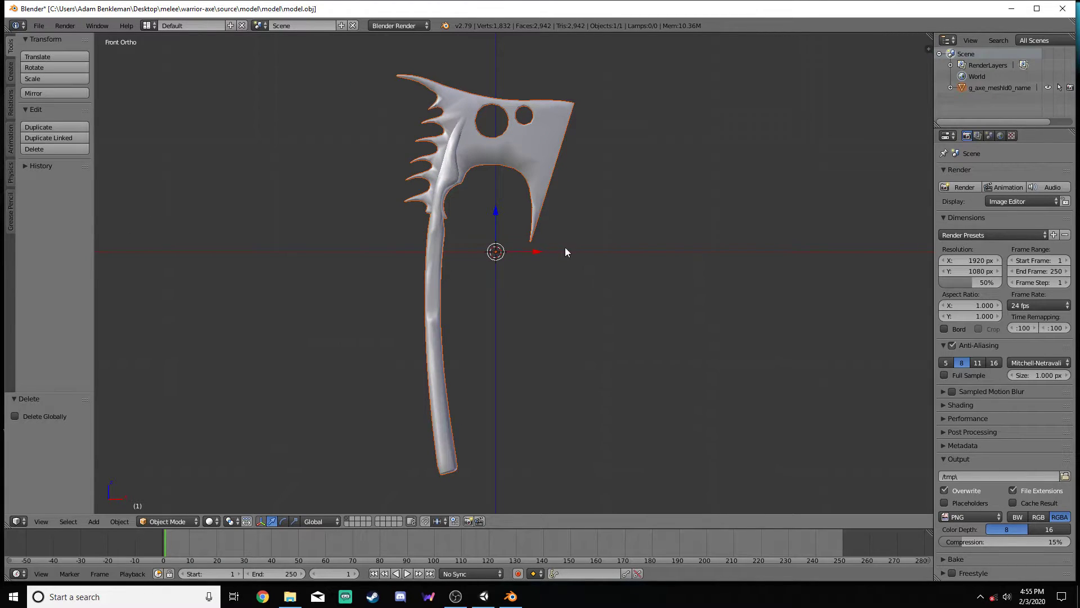
{"action": "scroll", "coordinate": [567, 252], "scroll_direction": "down", "scroll_amount": 2}
{"action": "left_click_drag", "start_coordinate": [561, 252], "coordinate": [557, 195]}
{"action": "left_click_drag", "start_coordinate": [593, 232], "coordinate": [590, 235]}
- Export the repositioned axe as a Wavefront OBJ, overwriting model.obj
{"action": "left_click", "coordinate": [45, 26]}
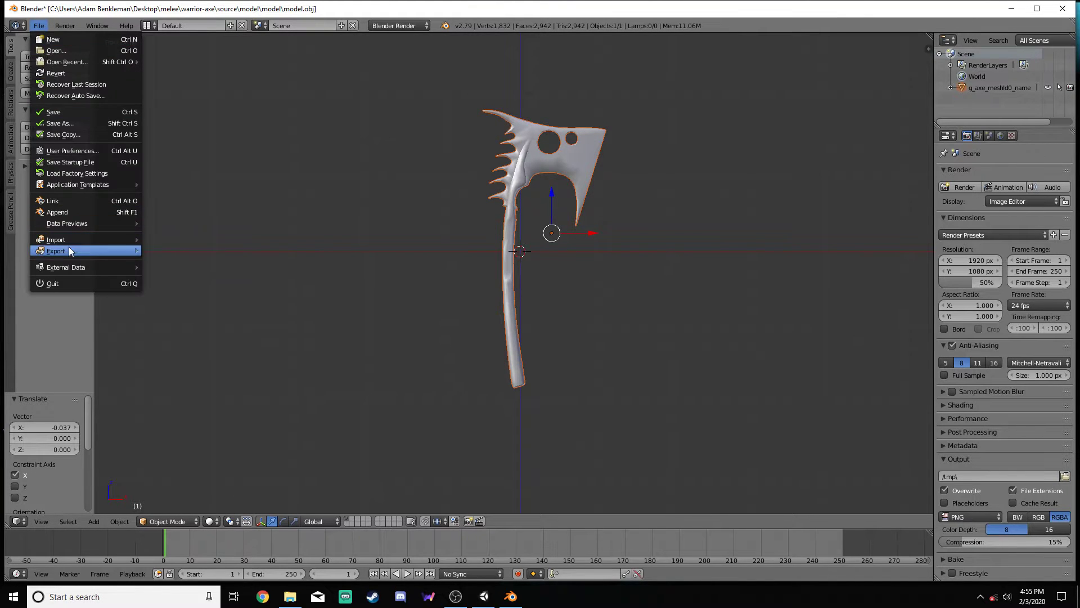
{"action": "mouse_move", "coordinate": [68, 246]}
{"action": "left_click", "coordinate": [242, 318]}
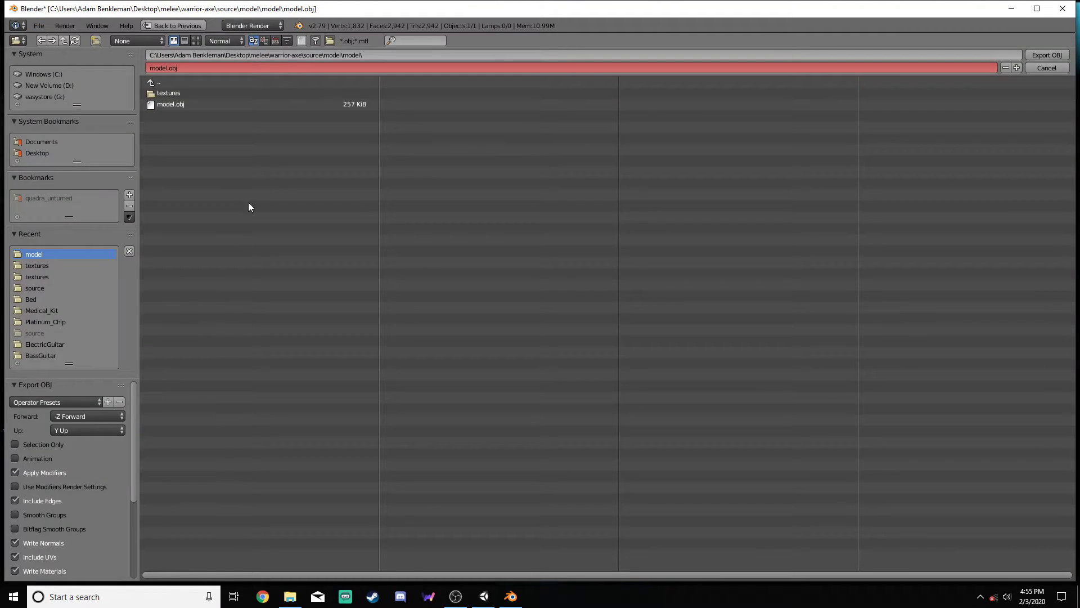
{"action": "double_click", "coordinate": [265, 106]}
- Quit Blender without saving and delete the generated model.mtl from the model folder
{"action": "left_click", "coordinate": [1062, 9]}
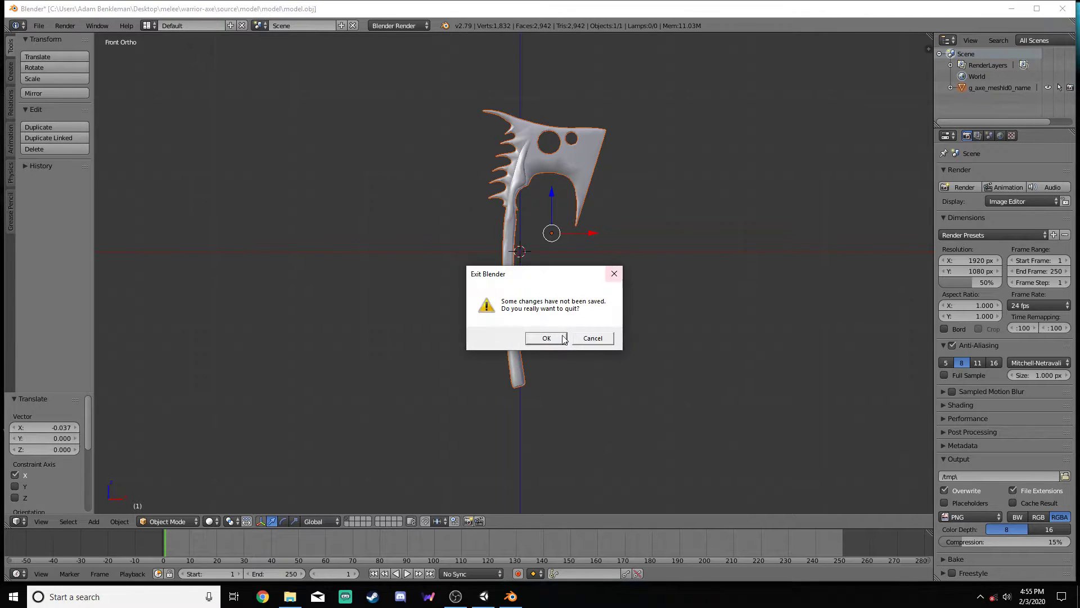
{"action": "left_click", "coordinate": [547, 337]}
{"action": "left_click", "coordinate": [489, 248]}
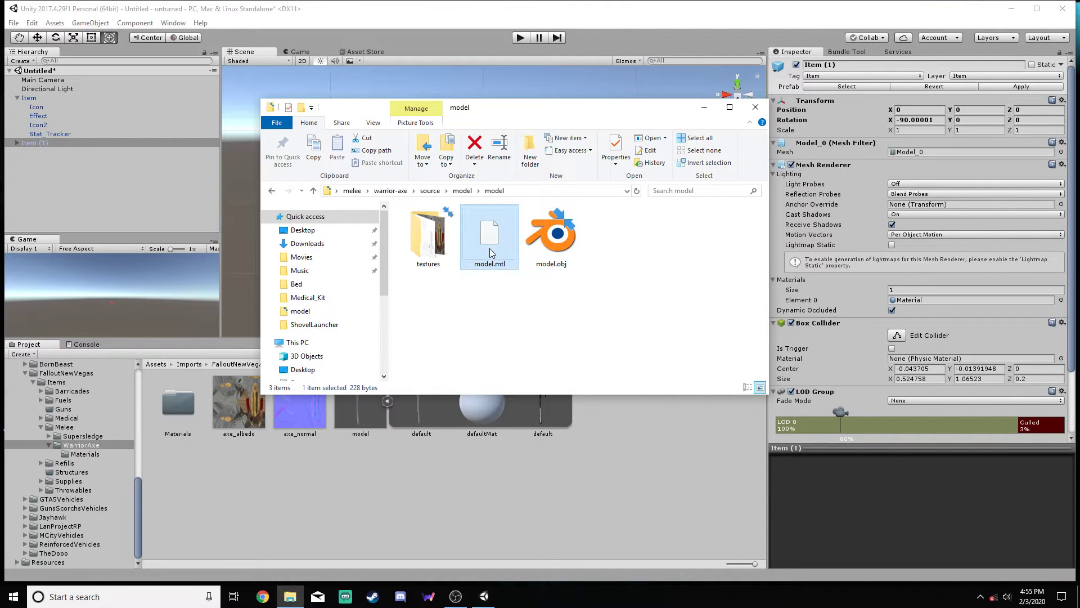
{"action": "key", "text": "Delete"}
- Remove the outdated axe model from the WarriorAxe imports folder in Unity
{"action": "right_click", "coordinate": [359, 412]}
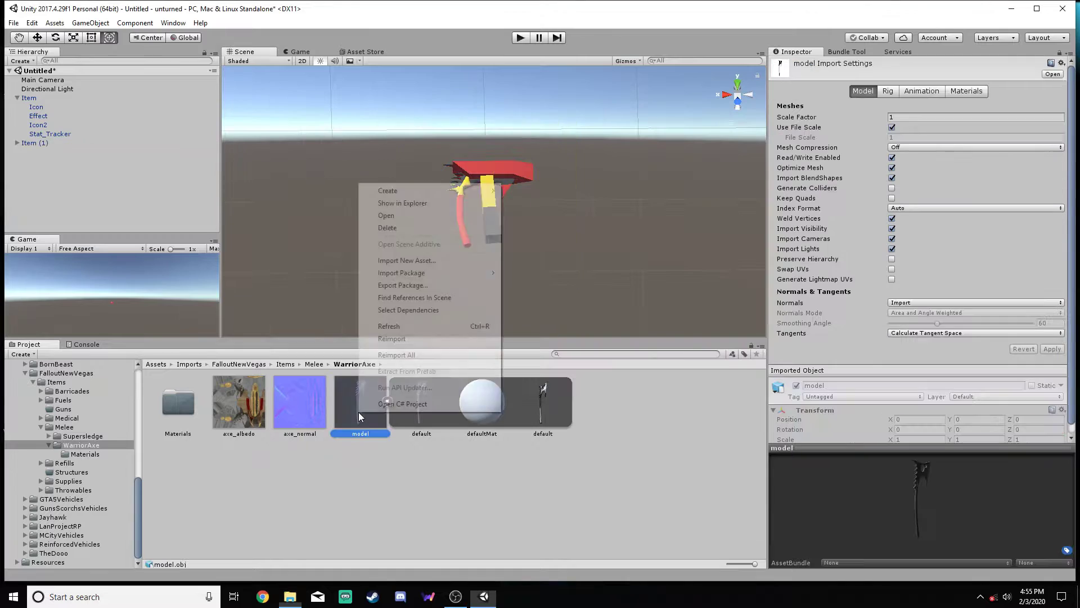
{"action": "left_click", "coordinate": [383, 218]}
{"action": "left_click", "coordinate": [610, 323]}
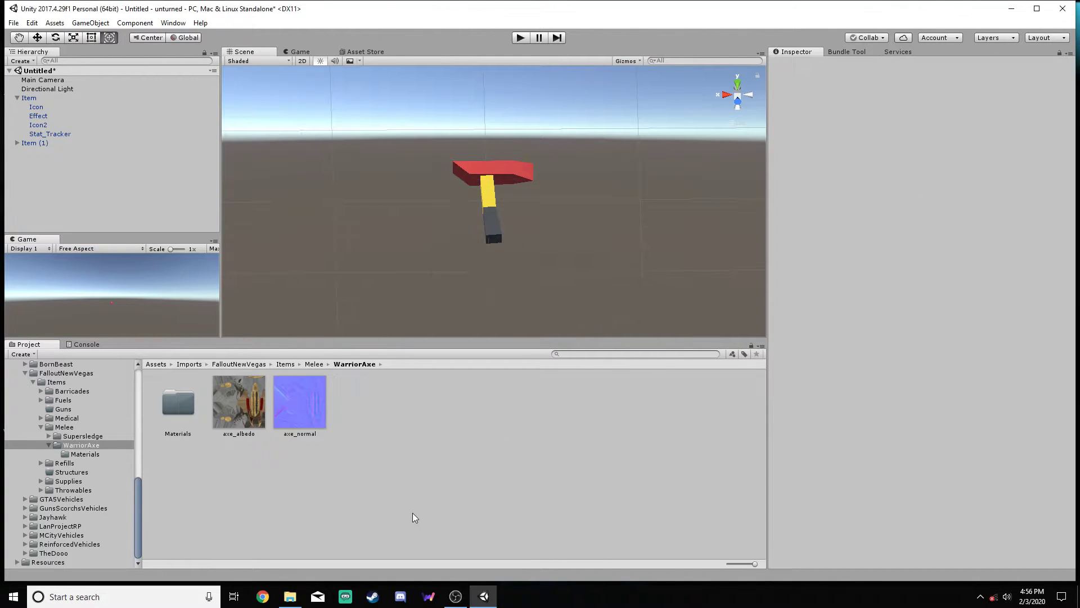
- Import the repositioned model.obj into the WarriorAxe folder and set its default mesh as Item's mesh
{"action": "left_click", "coordinate": [291, 597]}
{"action": "left_click_drag", "start_coordinate": [489, 233], "coordinate": [532, 491]}
{"action": "left_click", "coordinate": [388, 402]}
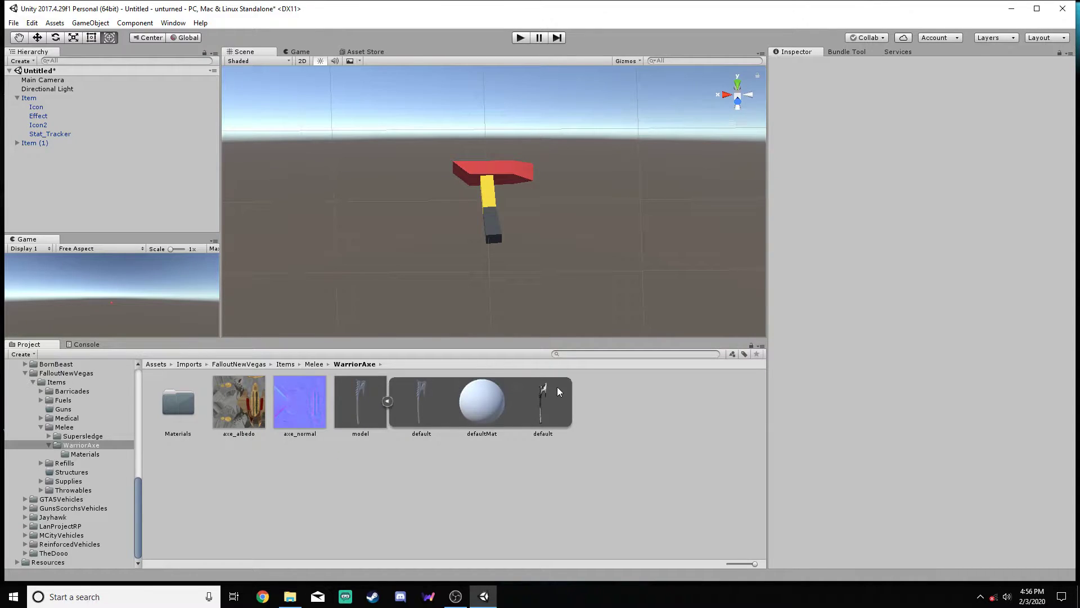
{"action": "left_click", "coordinate": [48, 100]}
{"action": "left_click_drag", "start_coordinate": [549, 405], "coordinate": [927, 153]}
- Check the warrior axe against the original fire axe, and delete the reference object Item (1) from the scene
{"action": "left_click_drag", "start_coordinate": [560, 165], "coordinate": [560, 190], "text": "alt"}
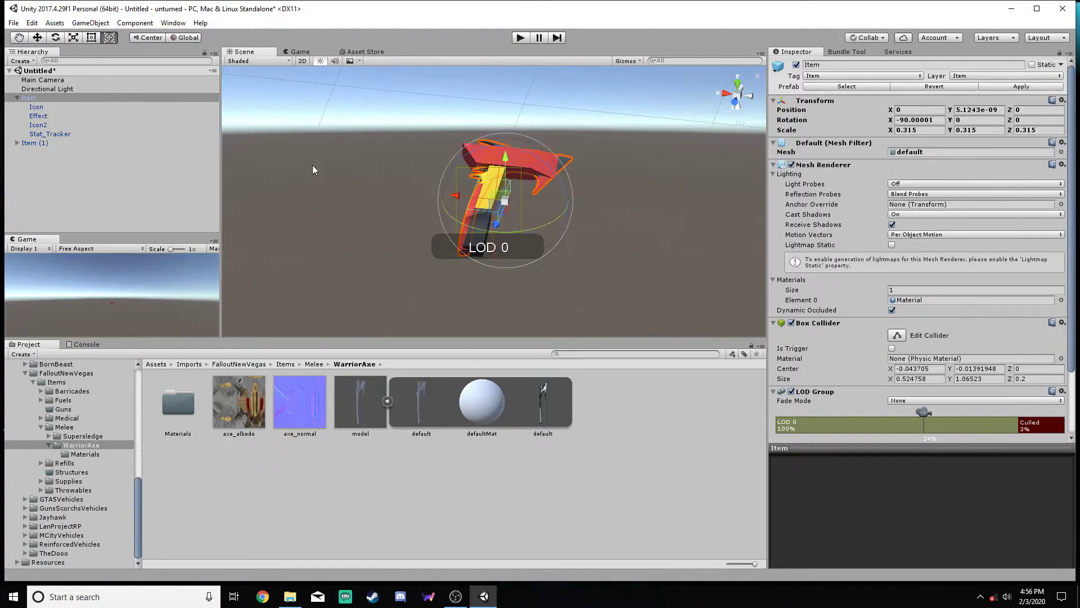
{"action": "left_click", "coordinate": [36, 143]}
{"action": "right_click", "coordinate": [36, 143]}
{"action": "left_click", "coordinate": [72, 202]}
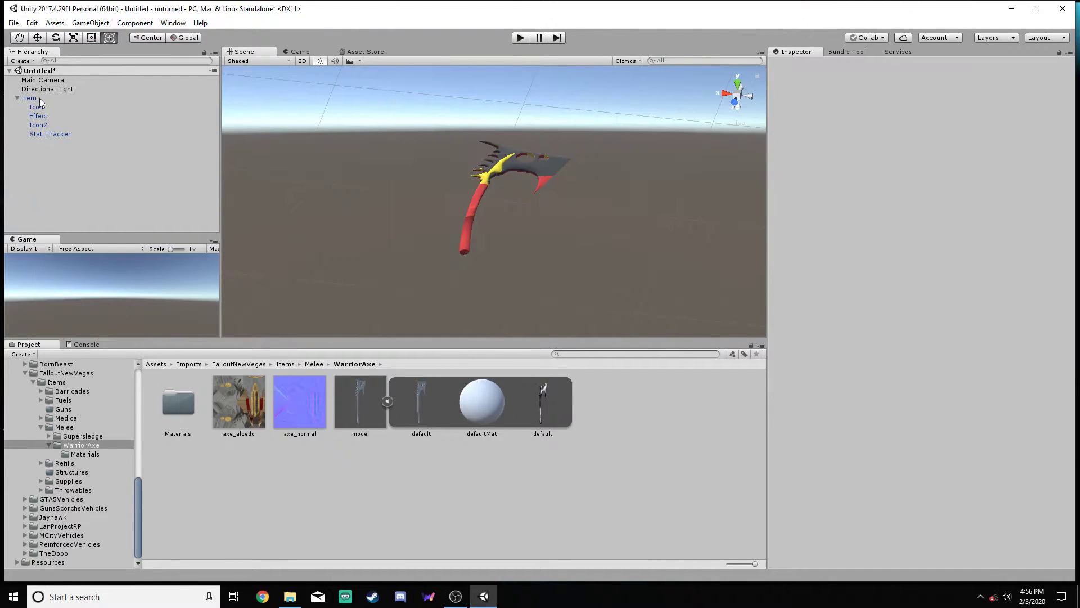
- Set Item's transform scale to 1 on the X, Y and Z axes
{"action": "left_click", "coordinate": [39, 100]}
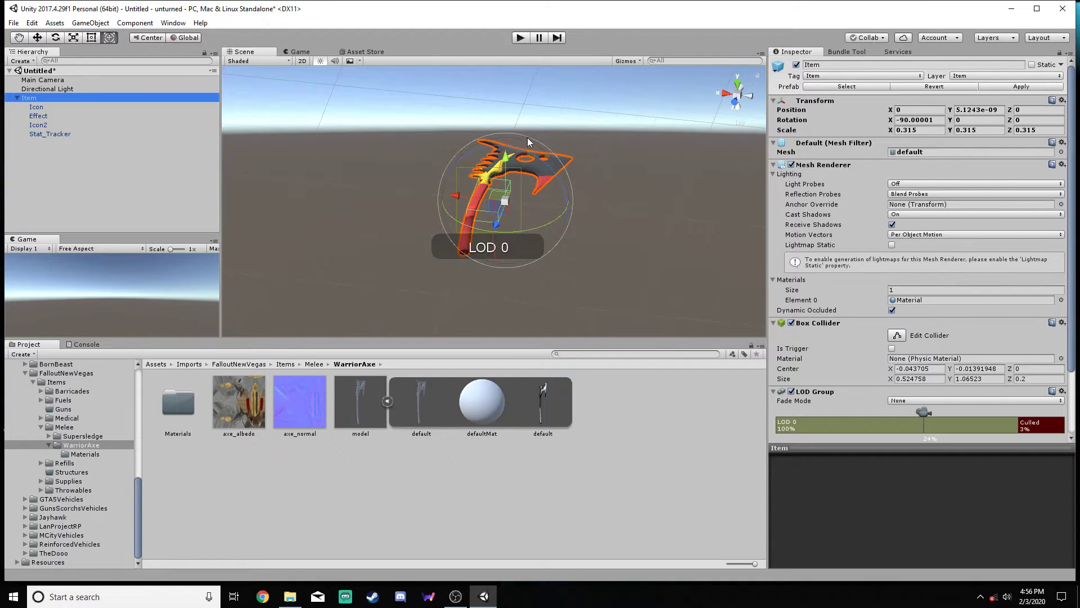
{"action": "left_click", "coordinate": [941, 129]}
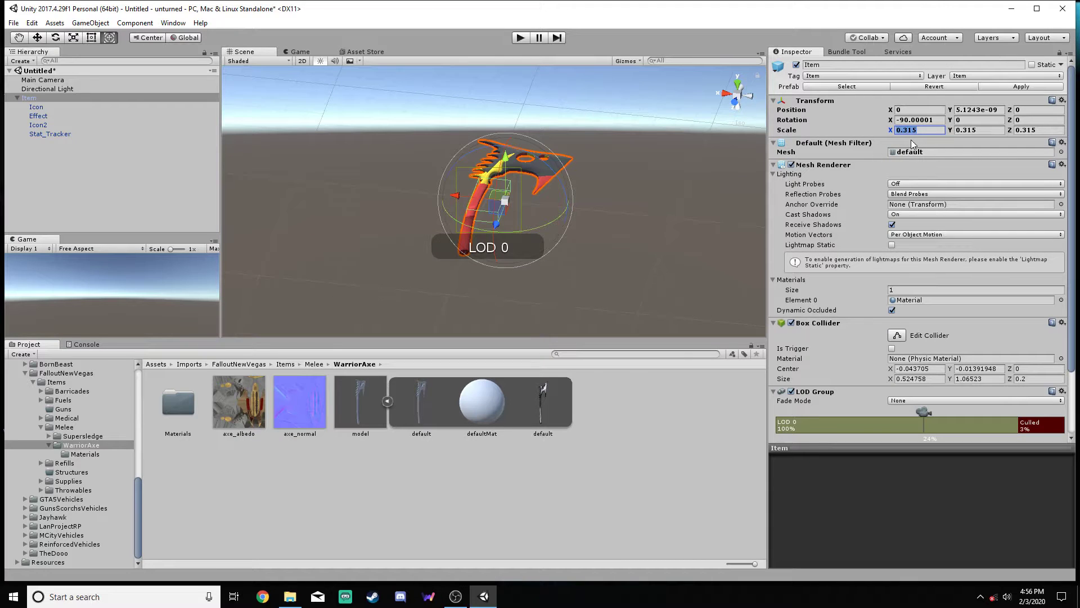
{"action": "type", "text": "1"}
{"action": "left_click", "coordinate": [978, 130]}
{"action": "type", "text": "1"}
{"action": "left_click", "coordinate": [1036, 130]}
{"action": "type", "text": "1"}
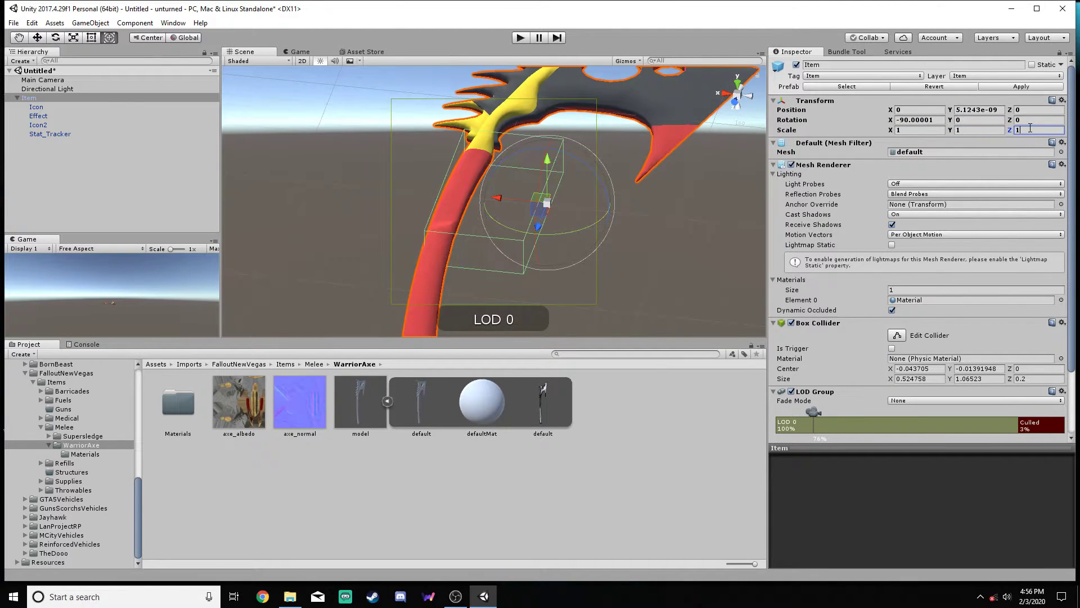
- Set the axe model's import Scale Factor to 0.315 and apply the import settings
{"action": "left_click", "coordinate": [368, 394]}
{"action": "left_click", "coordinate": [895, 117]}
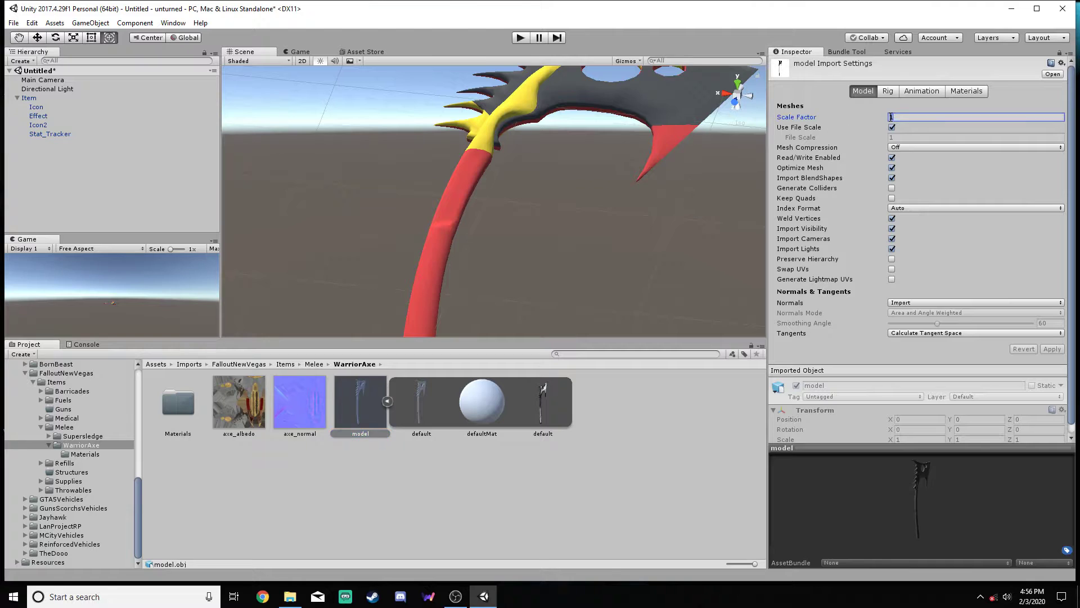
{"action": "type", "text": "0.315"}
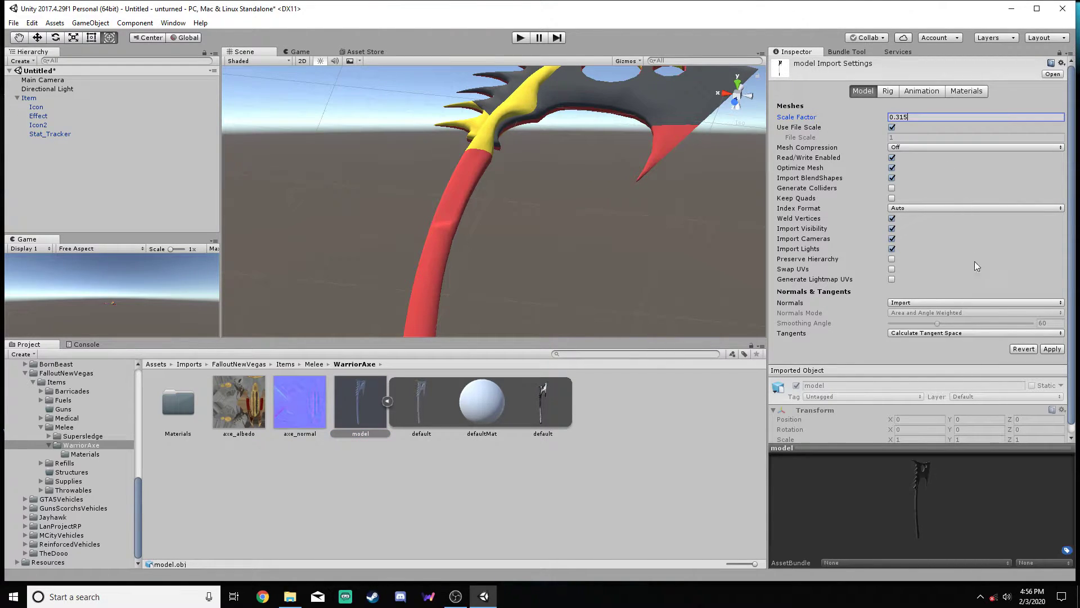
{"action": "left_click", "coordinate": [1053, 349]}
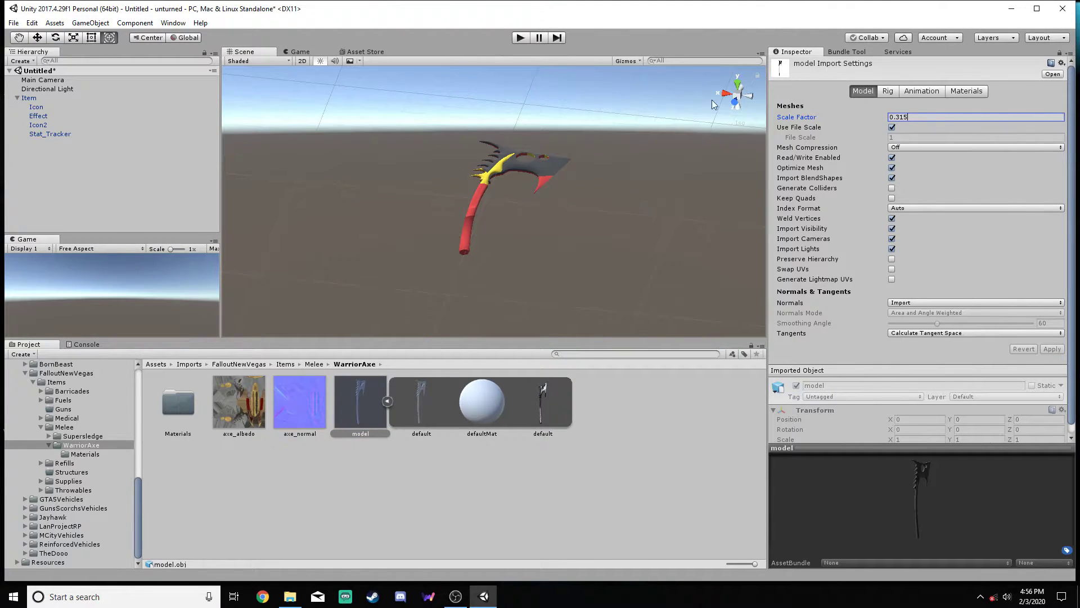
- Examine Item's Box Collider and the physic materials available in the Resources/Physics folder
{"action": "left_click", "coordinate": [50, 97]}
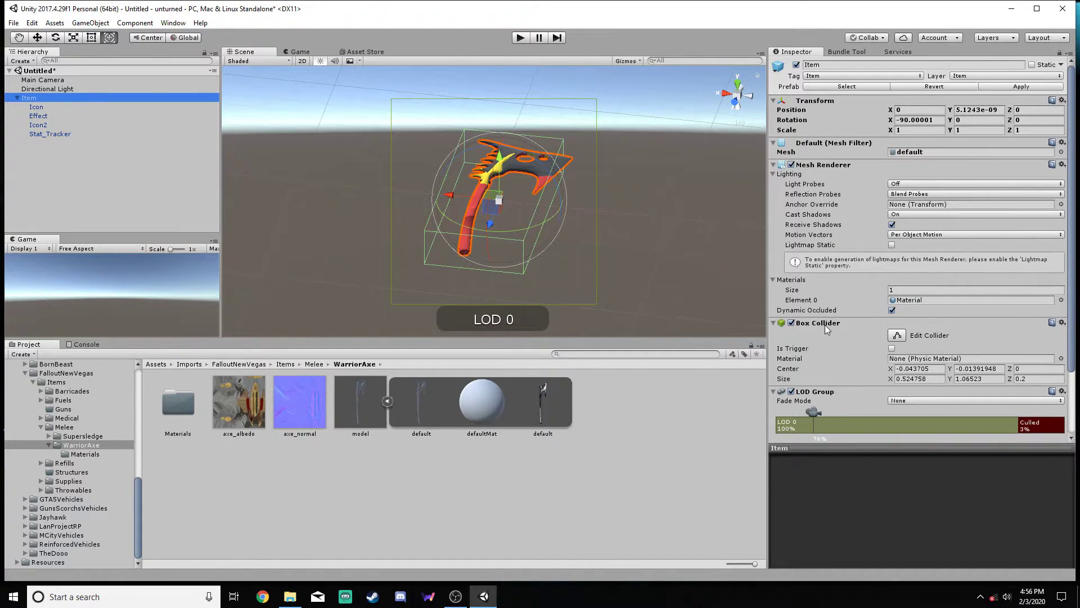
{"action": "scroll", "coordinate": [826, 329], "scroll_direction": "down", "scroll_amount": 2}
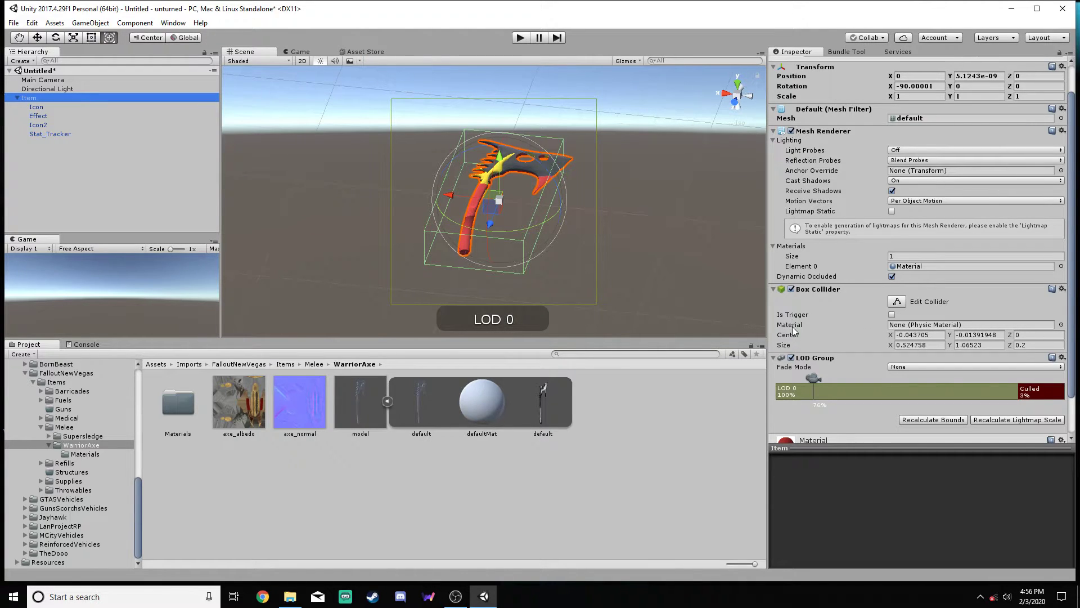
{"action": "left_click", "coordinate": [911, 326]}
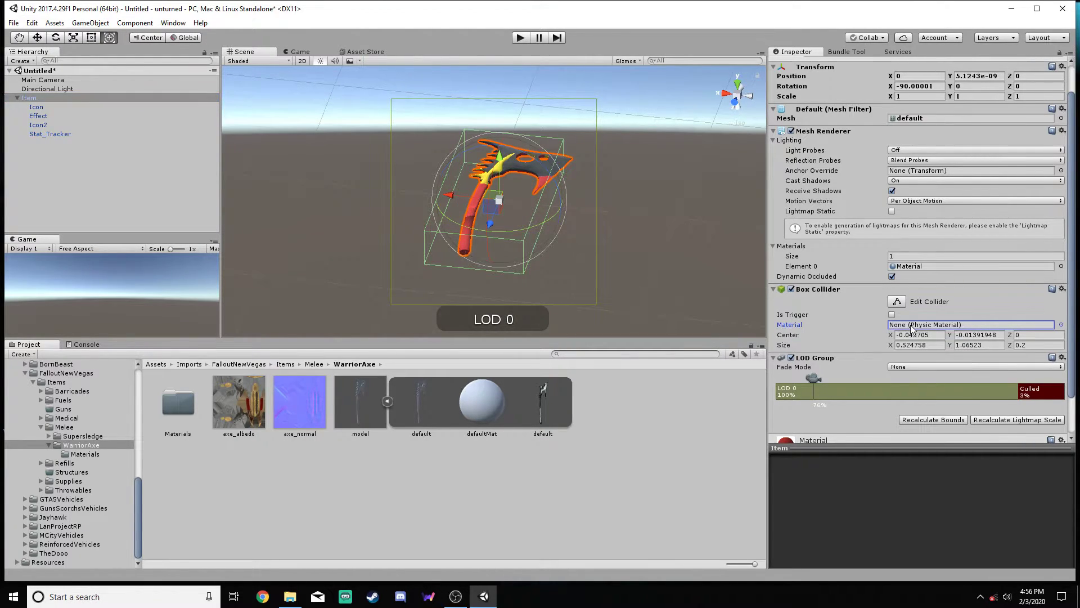
{"action": "left_click", "coordinate": [138, 491]}
{"action": "left_click", "coordinate": [26, 561]}
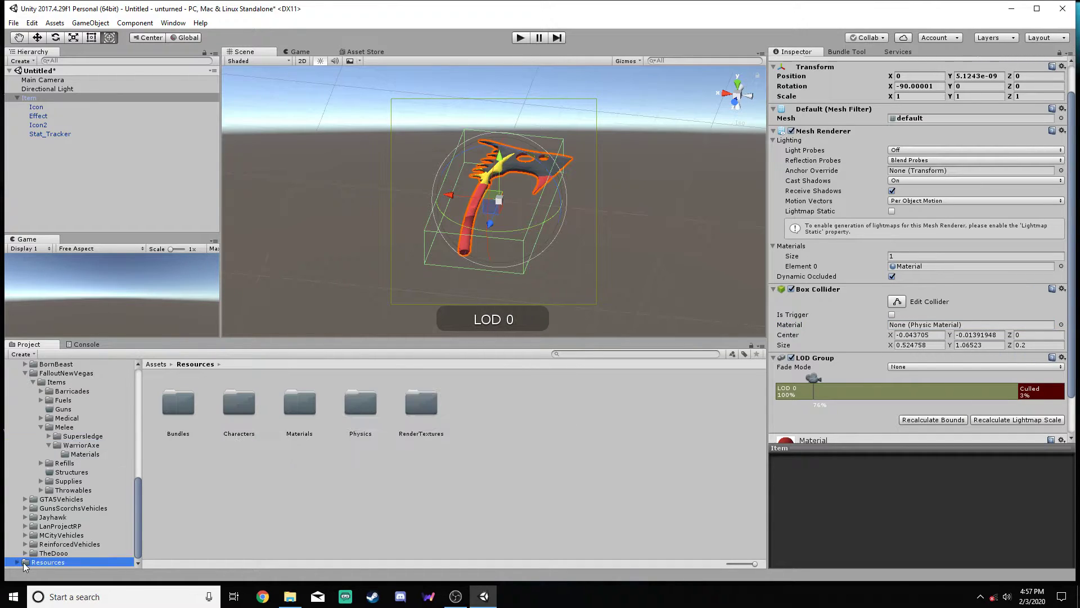
{"action": "double_click", "coordinate": [361, 404]}
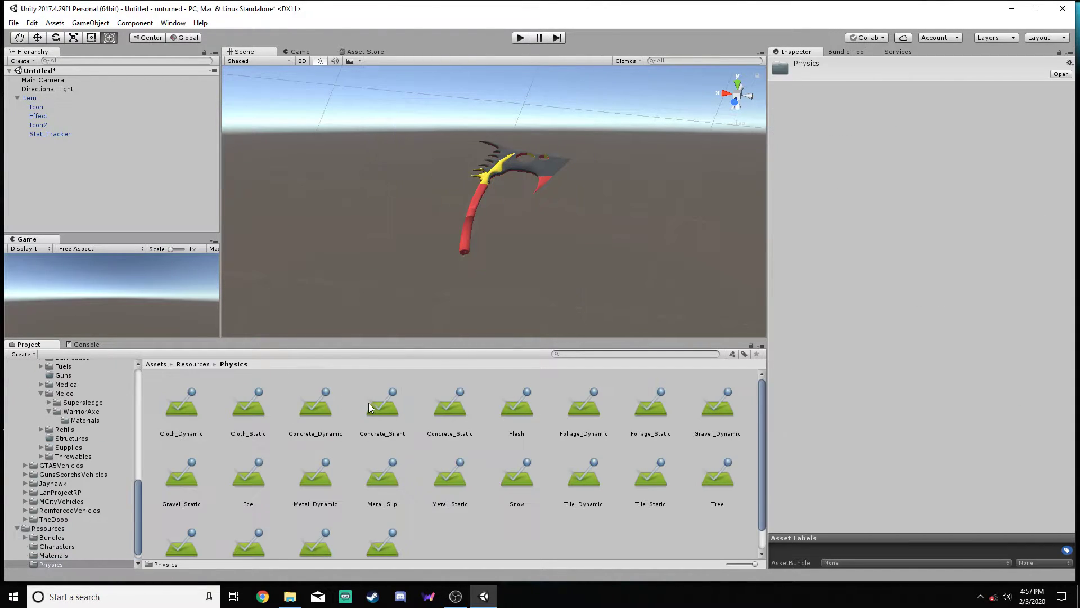
{"action": "scroll", "coordinate": [395, 450], "scroll_direction": "down", "scroll_amount": 1}
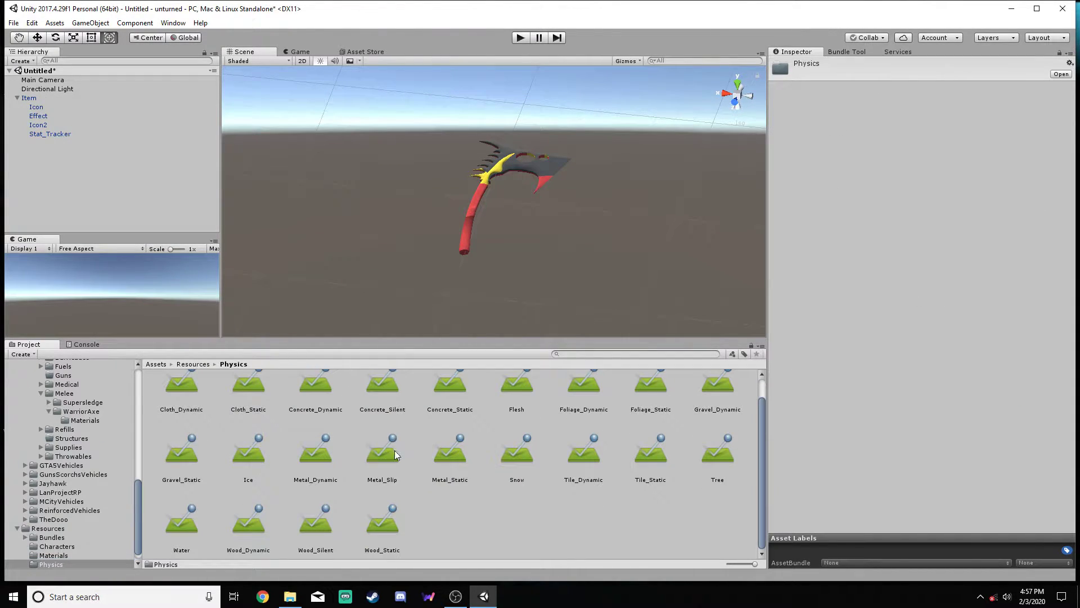
{"action": "left_click", "coordinate": [464, 456]}
{"action": "scroll", "coordinate": [238, 392], "scroll_direction": "up", "scroll_amount": 1}
{"action": "left_click", "coordinate": [246, 413]}
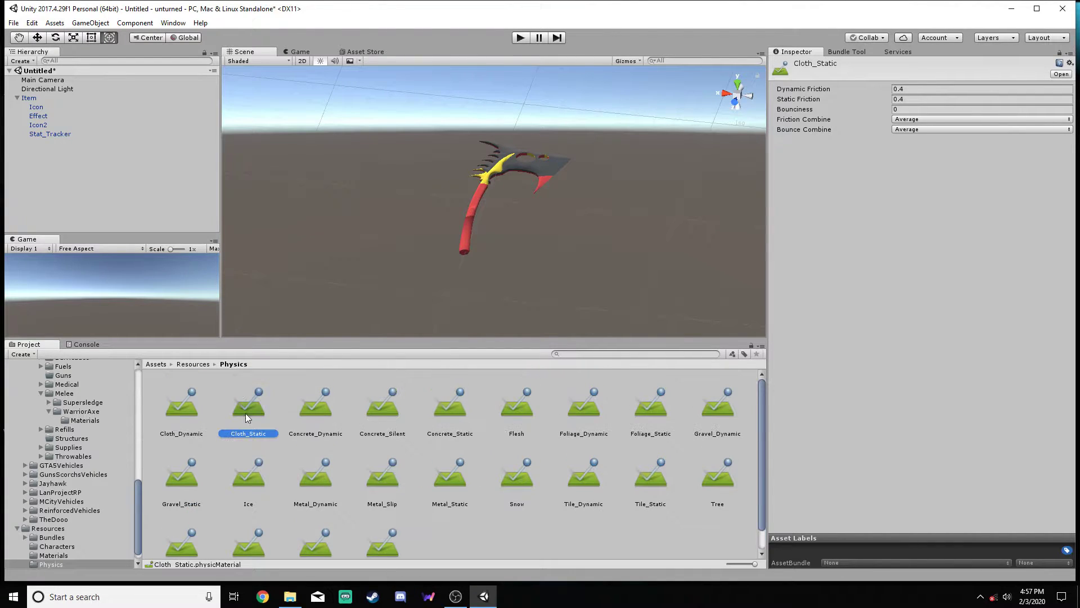
{"action": "scroll", "coordinate": [252, 418], "scroll_direction": "down", "scroll_amount": 1}
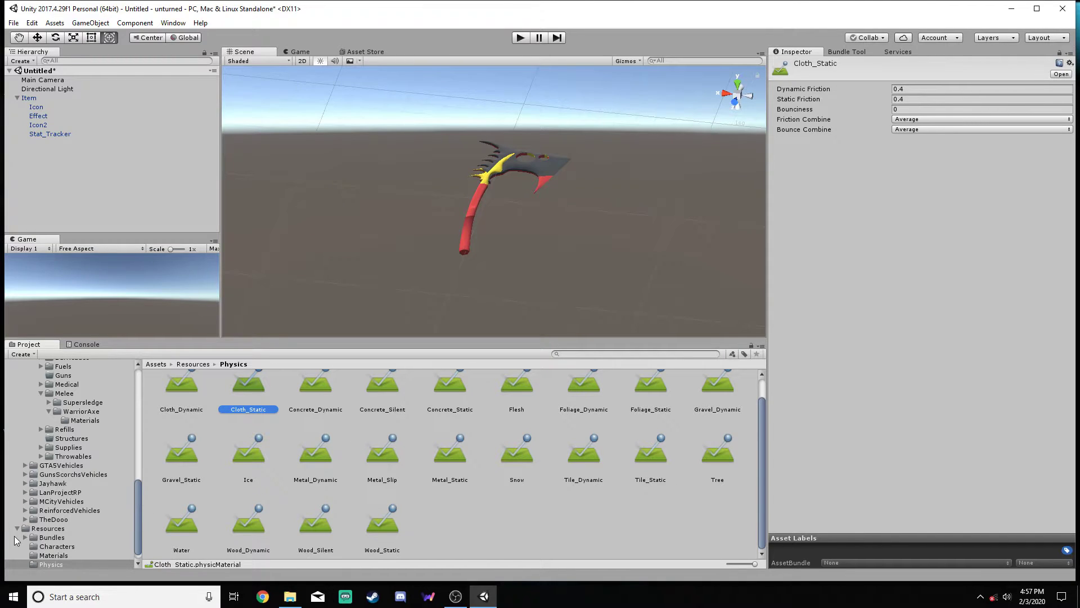
{"action": "scroll", "coordinate": [25, 532], "scroll_direction": "up", "scroll_amount": 4}
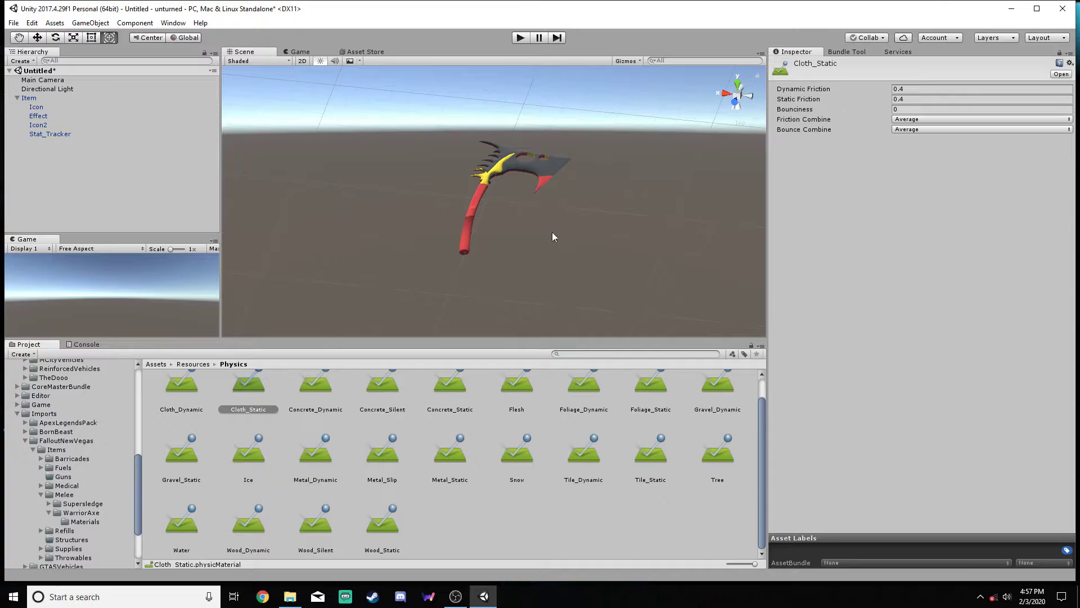
- Remove Item's existing Box Collider and add a fresh Box Collider component that fits the axe mesh
{"action": "left_click", "coordinate": [48, 99]}
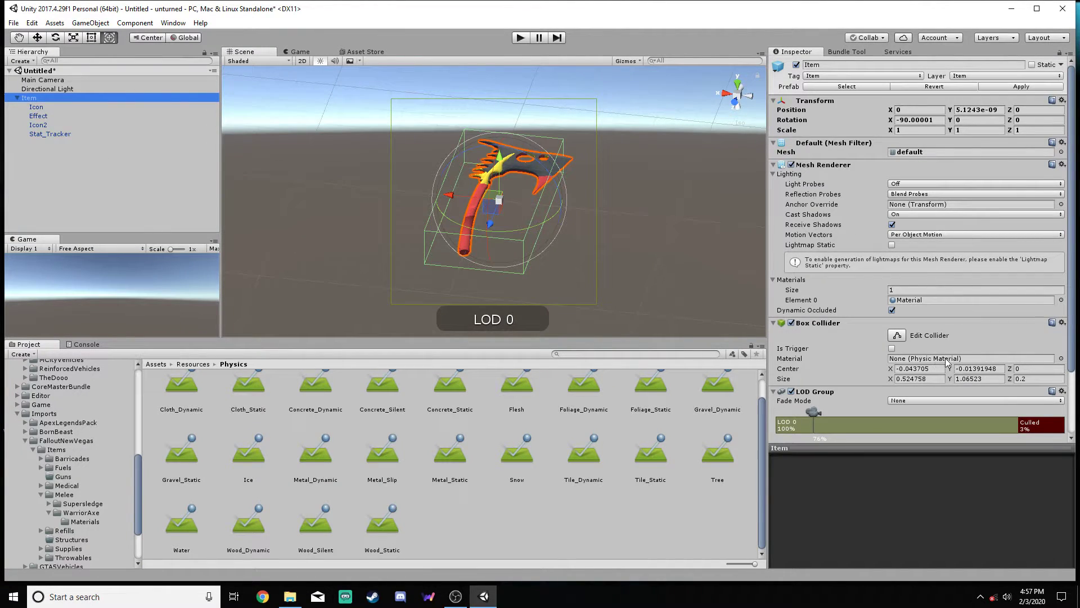
{"action": "scroll", "coordinate": [946, 363], "scroll_direction": "down", "scroll_amount": 3}
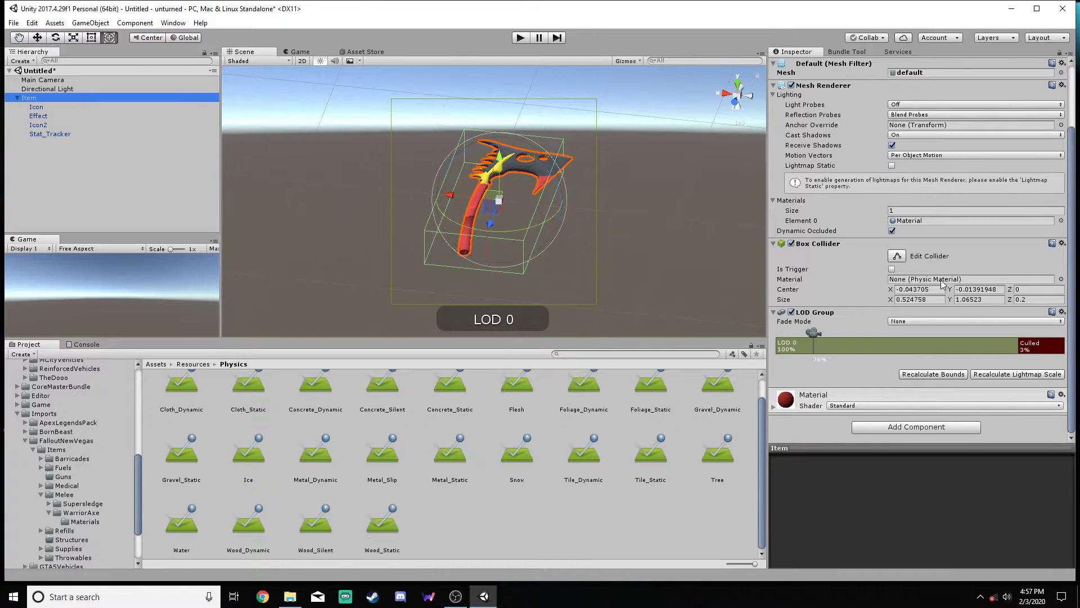
{"action": "right_click", "coordinate": [860, 244]}
{"action": "left_click", "coordinate": [893, 277]}
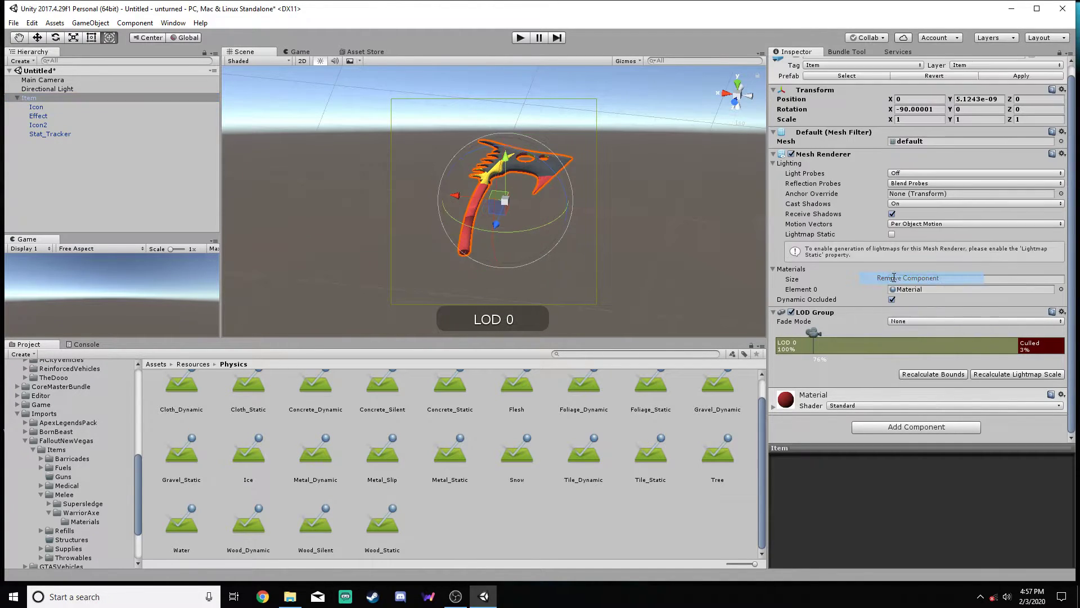
{"action": "left_click", "coordinate": [917, 427]}
{"action": "key", "text": "BackSpace"}
{"action": "type", "text": "box"}
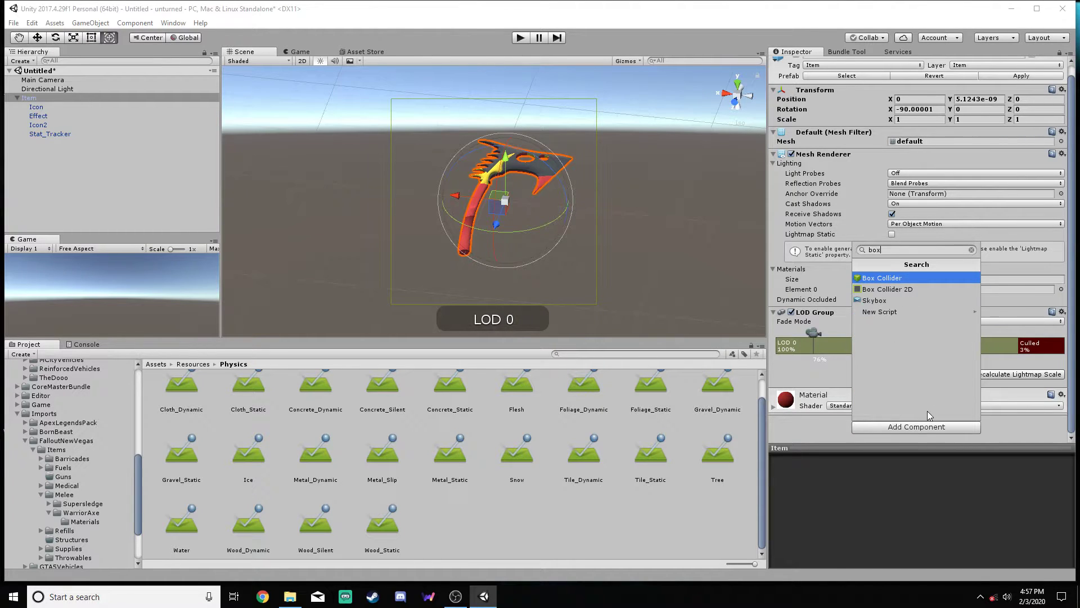
{"action": "key", "text": "Return"}
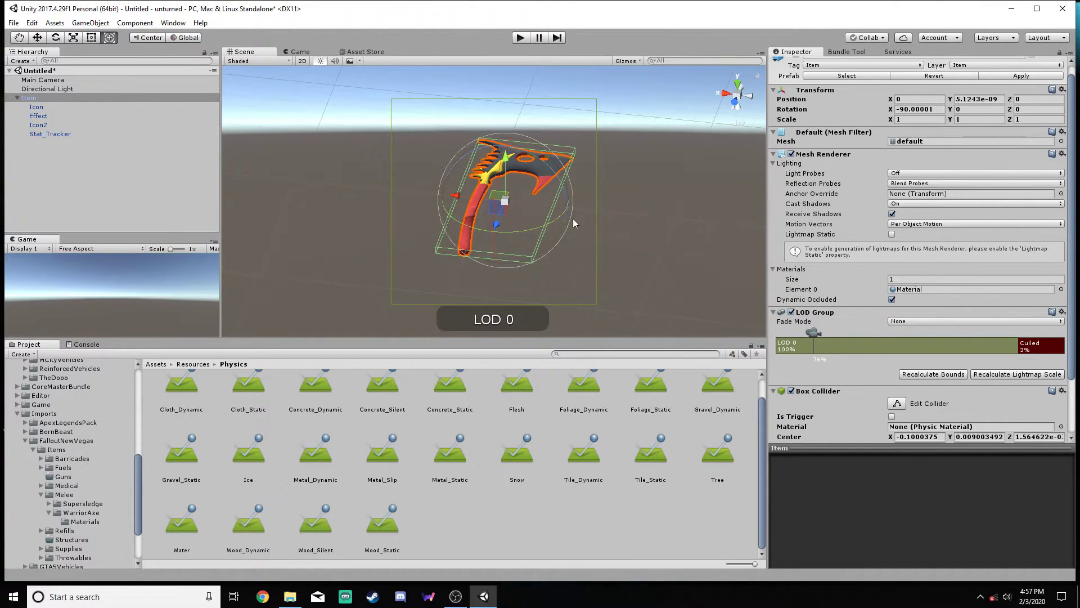
- Set the new Box Collider's Z size to 0.2
{"action": "scroll", "coordinate": [914, 360], "scroll_direction": "down", "scroll_amount": 3}
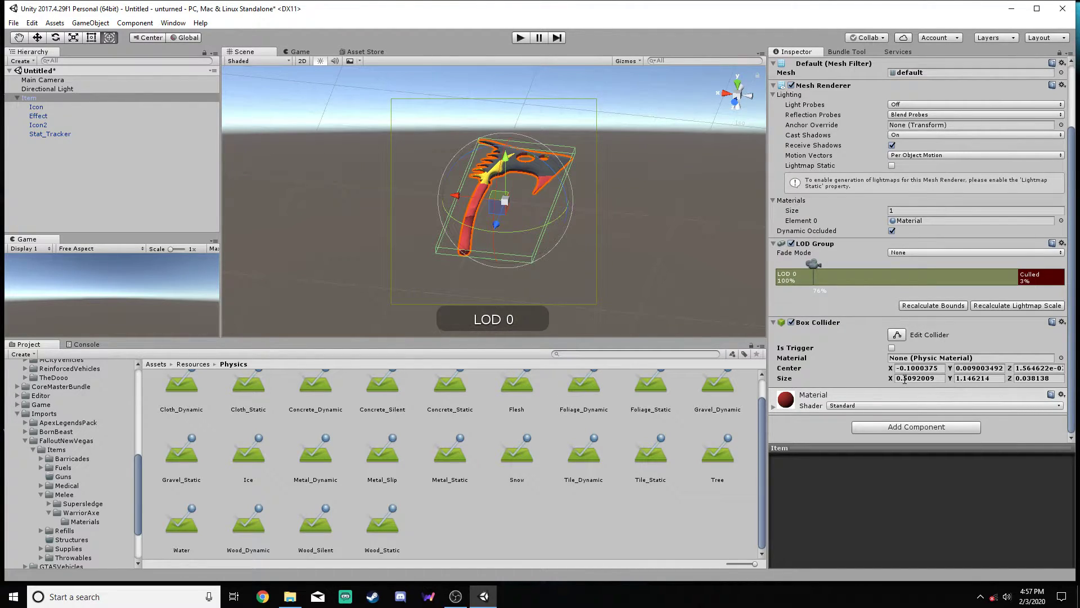
{"action": "left_click", "coordinate": [1029, 378]}
{"action": "type", "text": ".2"}
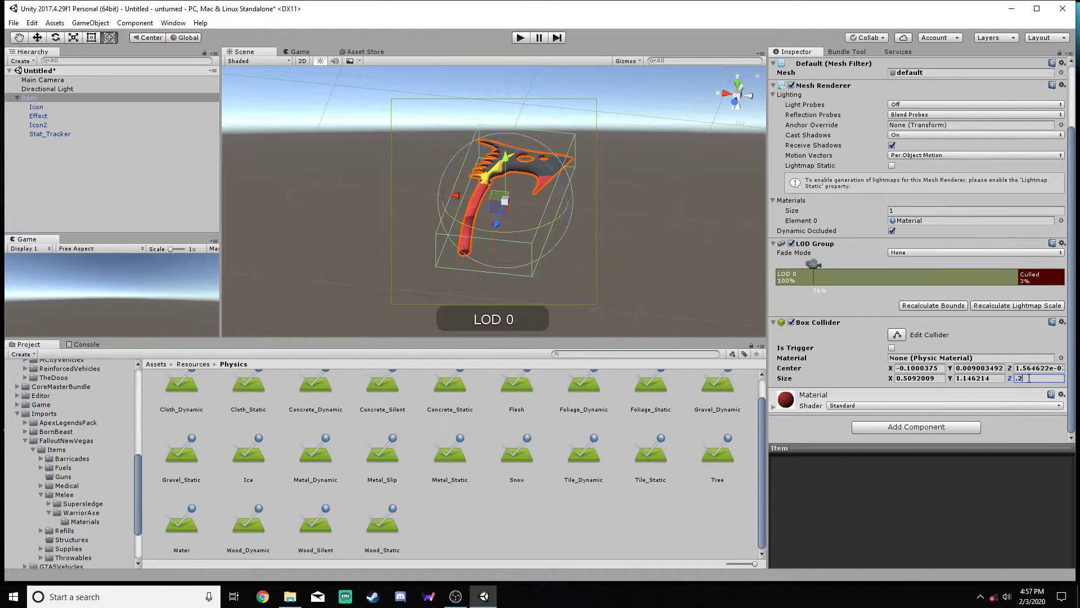
{"action": "left_click", "coordinate": [969, 370]}
- Add the scene object Item as a renderer for LOD 0 in its LOD Group
{"action": "right_click_drag", "start_coordinate": [689, 256], "coordinate": [659, 252]}
{"action": "left_click", "coordinate": [856, 287]}
{"action": "left_click", "coordinate": [819, 318]}
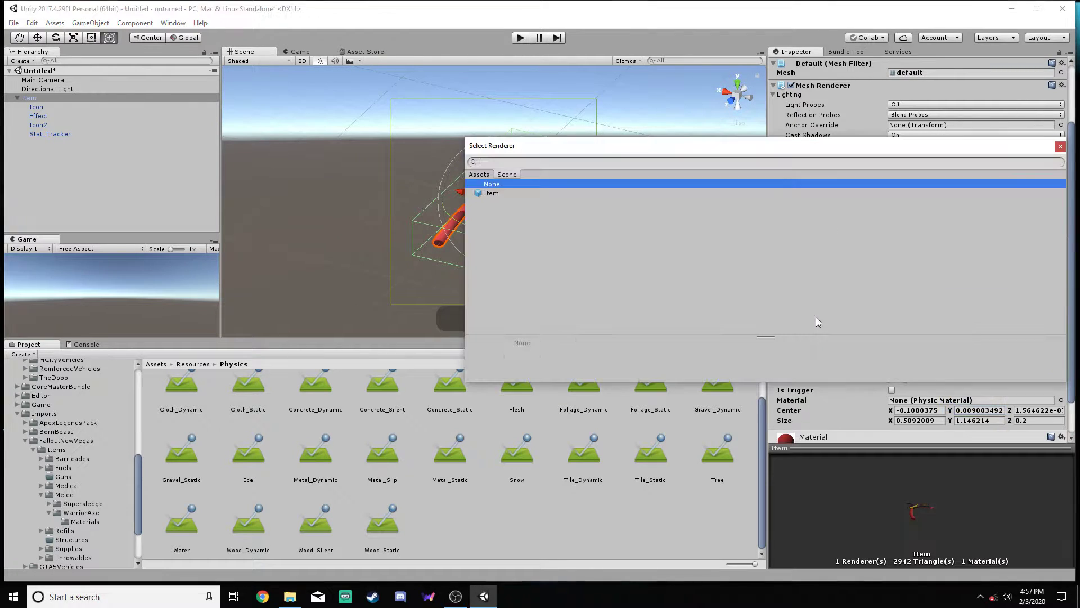
{"action": "double_click", "coordinate": [508, 193]}
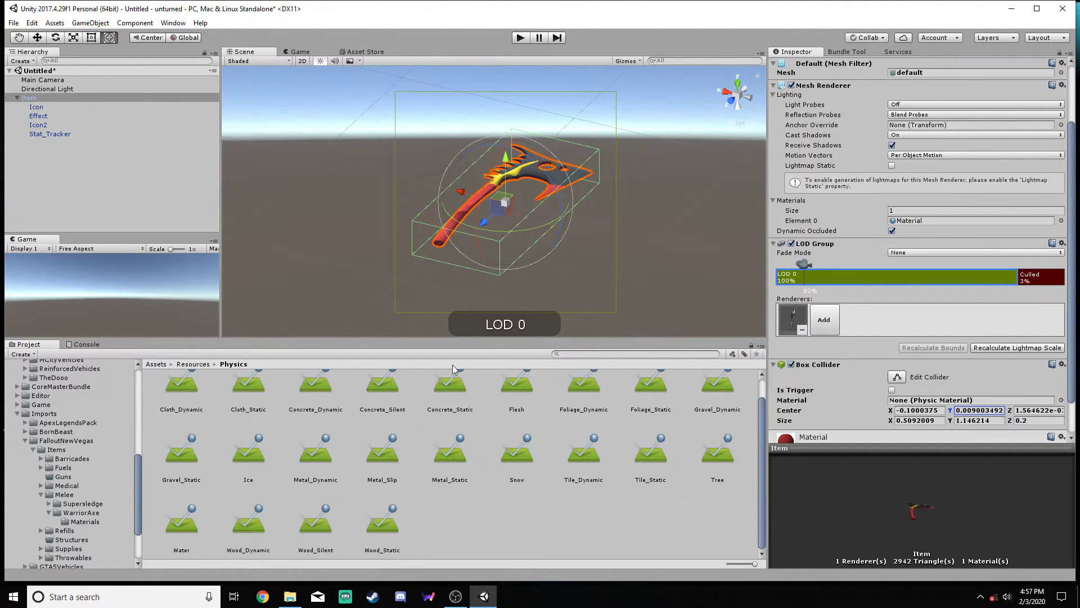
- Assign the axe_albedo material from WarriorAxe's Materials folder to Element 0 of Item's Mesh Renderer
{"action": "left_click", "coordinate": [80, 522]}
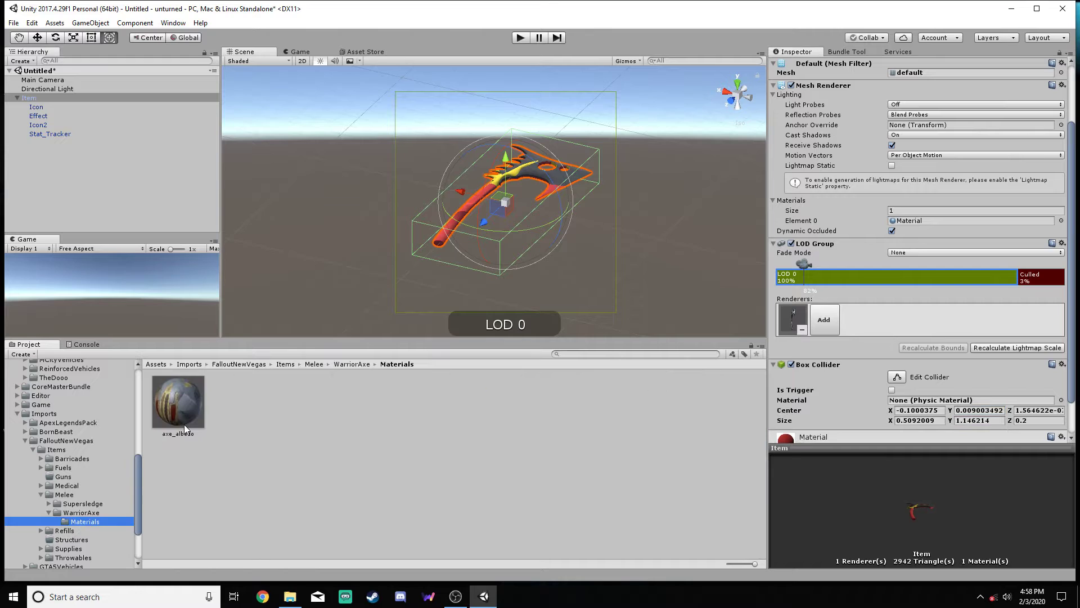
{"action": "left_click_drag", "start_coordinate": [177, 408], "coordinate": [933, 220]}
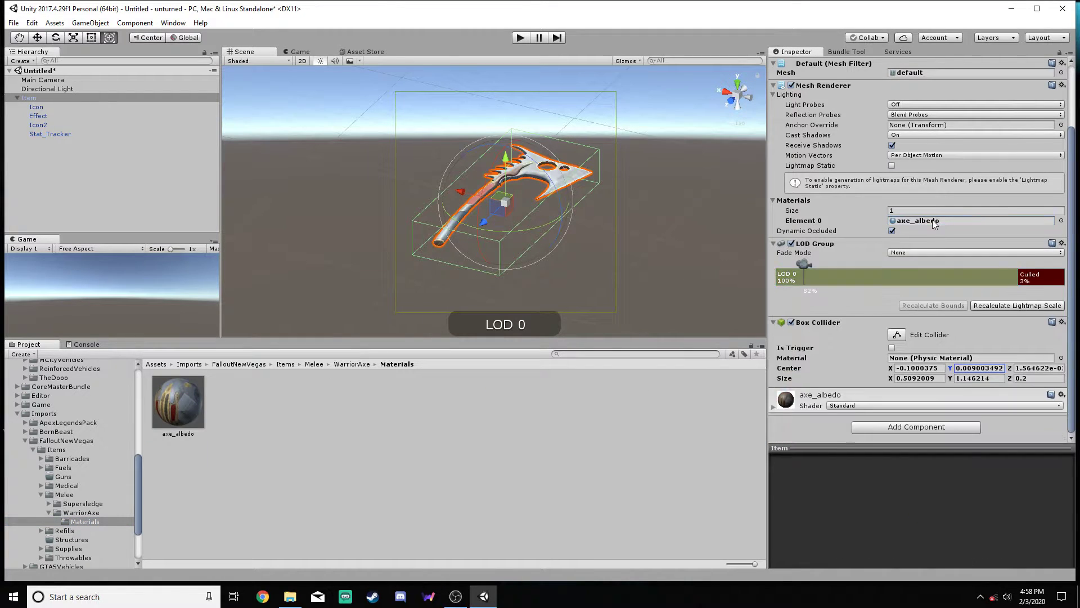
{"action": "left_click_drag", "start_coordinate": [556, 227], "coordinate": [505, 196], "text": "alt"}
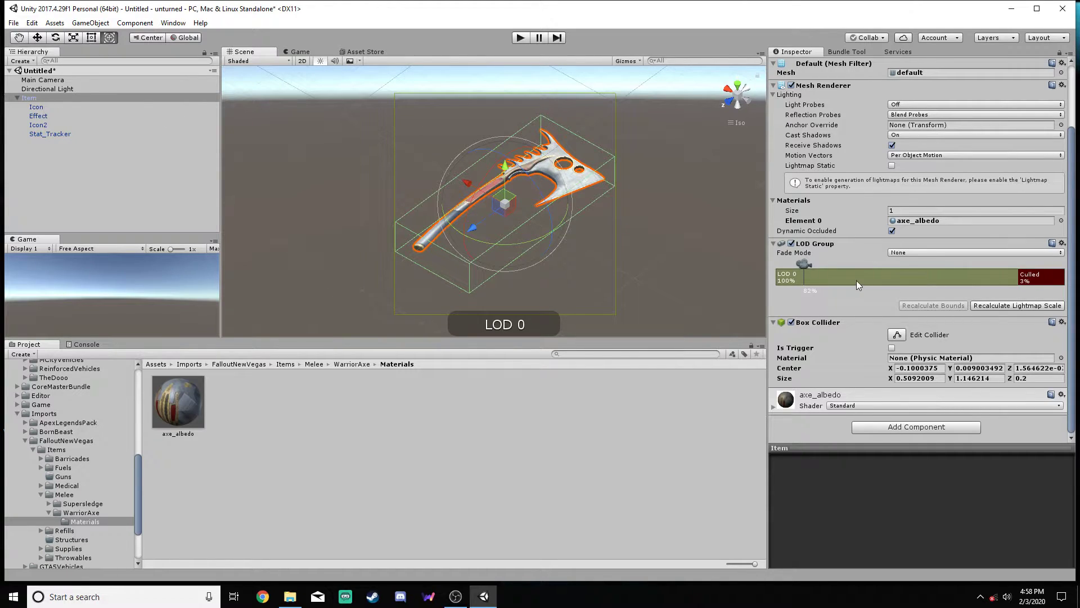
- Choose Item again as the LOD 0 renderer with its new material applied
{"action": "left_click", "coordinate": [986, 307]}
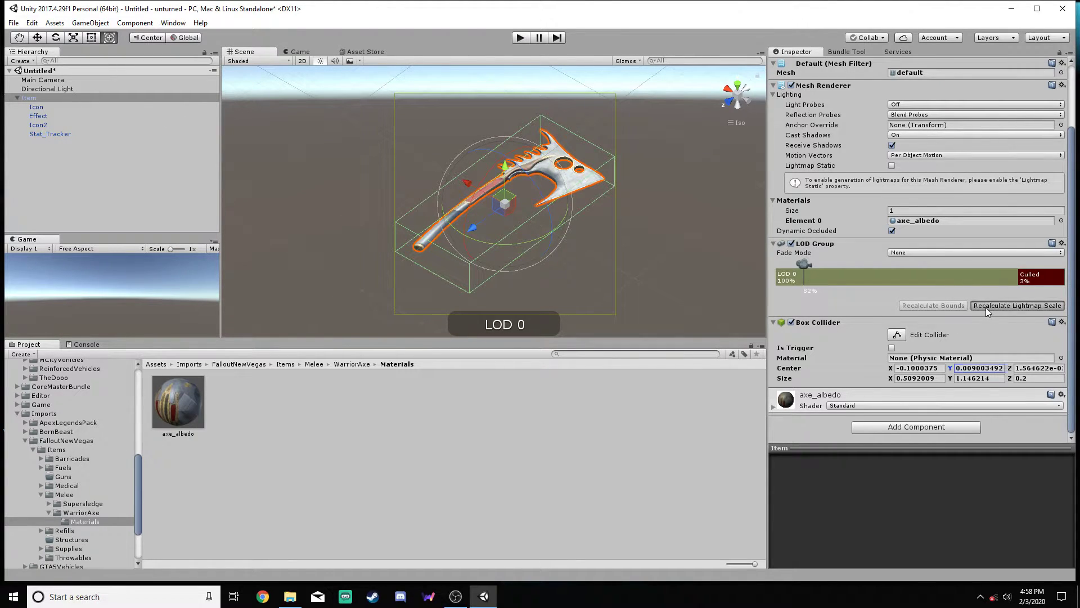
{"action": "left_click", "coordinate": [930, 277]}
{"action": "left_click", "coordinate": [814, 322]}
{"action": "double_click", "coordinate": [494, 194]}
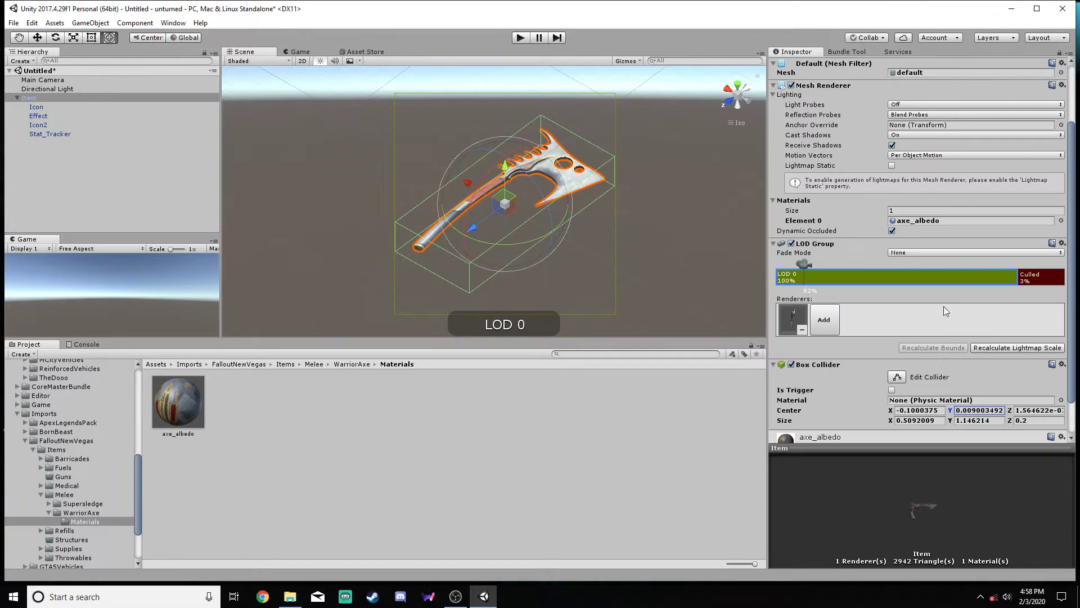
- Add a Camera component to Item's child object Icon
{"action": "left_click", "coordinate": [51, 107]}
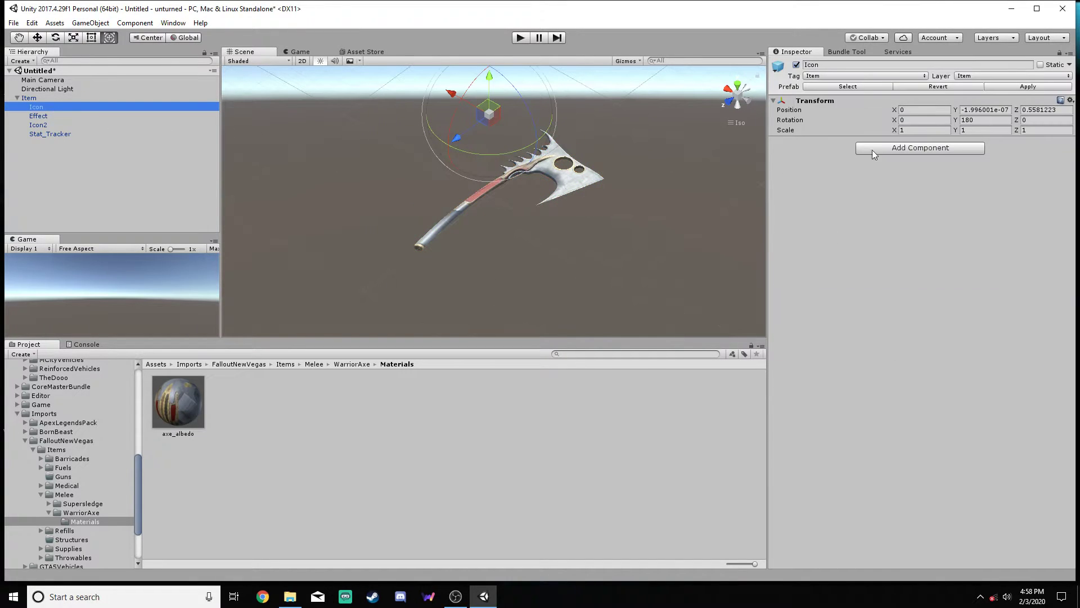
{"action": "left_click", "coordinate": [897, 149]}
{"action": "type", "text": "\\cam"}
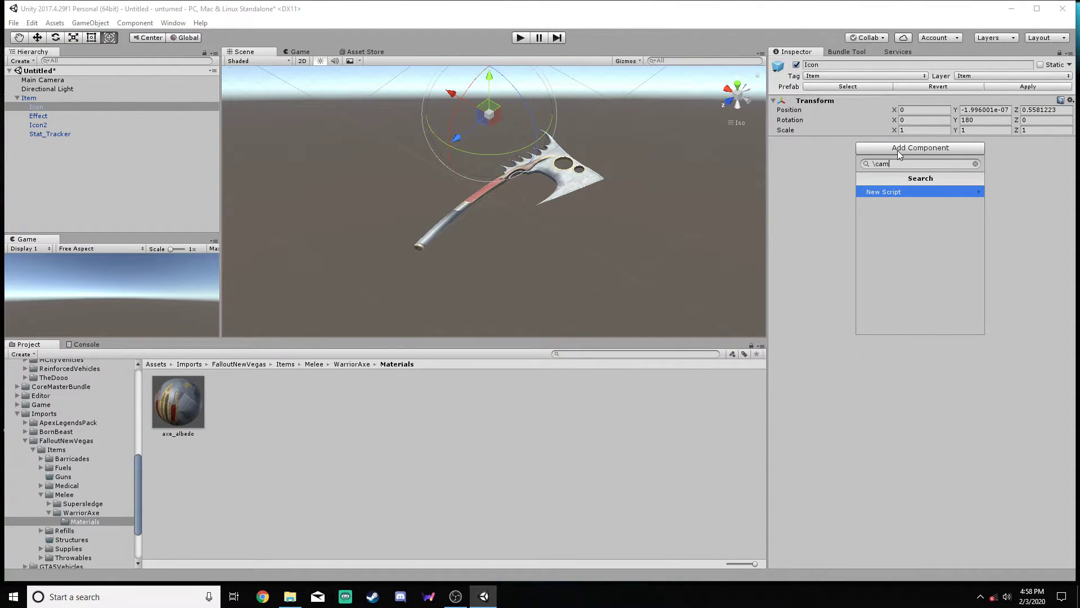
{"action": "type", "text": "e"}
{"action": "key", "text": "BackSpace"}
{"action": "key", "text": "BackSpace"}
{"action": "key", "text": "BackSpace"}
{"action": "key", "text": "BackSpace"}
{"action": "key", "text": "BackSpace"}
{"action": "type", "text": "camer"}
{"action": "left_click", "coordinate": [887, 193]}
- Set the Icon camera's projection to Orthographic and its size to 0.85
{"action": "left_click", "coordinate": [926, 186]}
{"action": "left_click", "coordinate": [934, 213]}
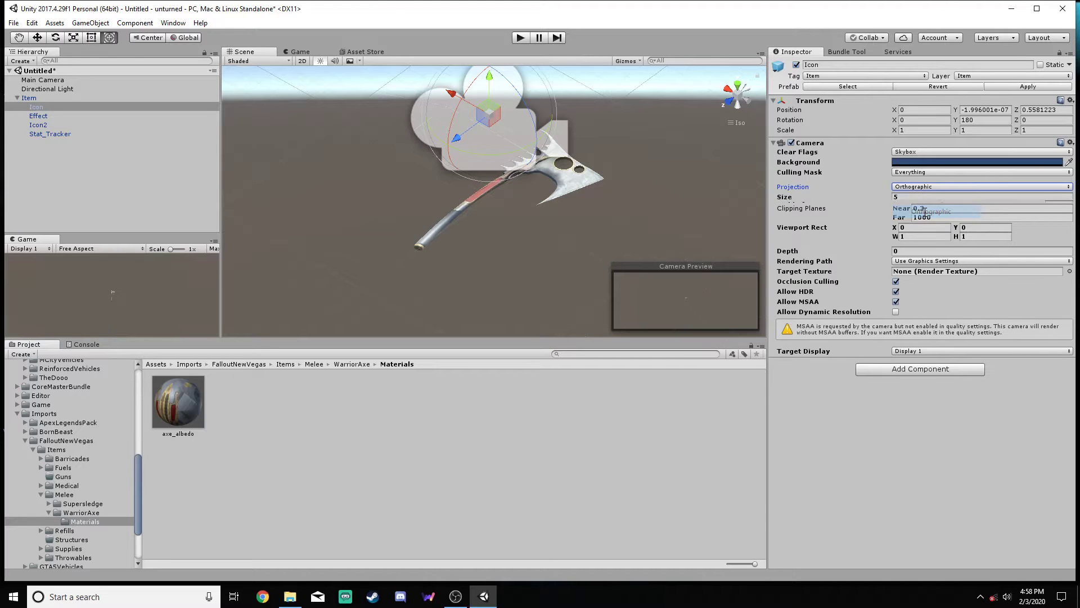
{"action": "left_click", "coordinate": [896, 196]}
{"action": "type", "text": "0.78"}
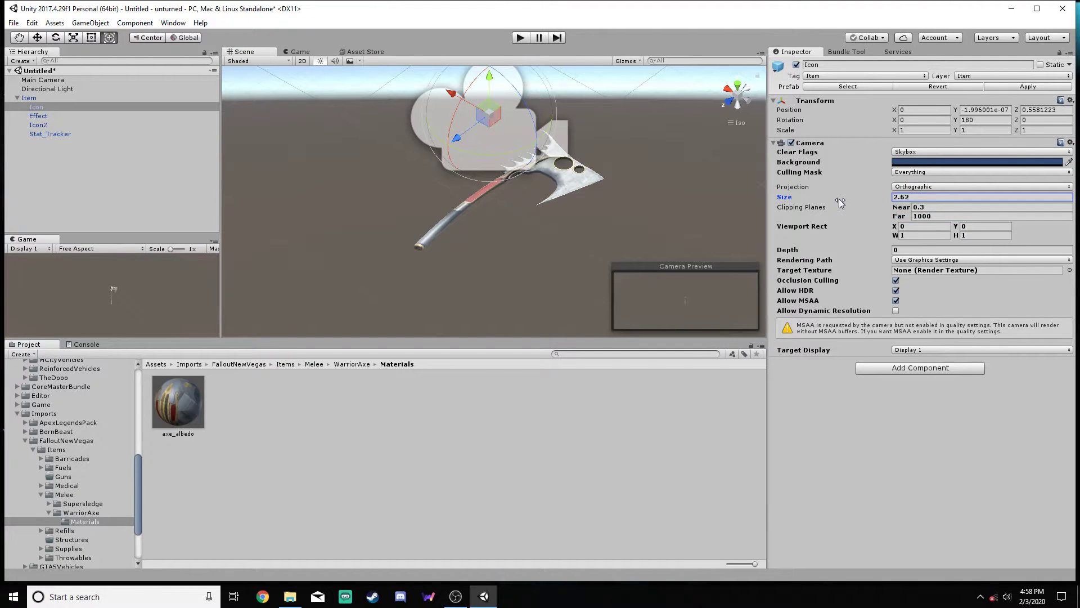
{"action": "left_click_drag", "start_coordinate": [807, 201], "coordinate": [808, 202]}
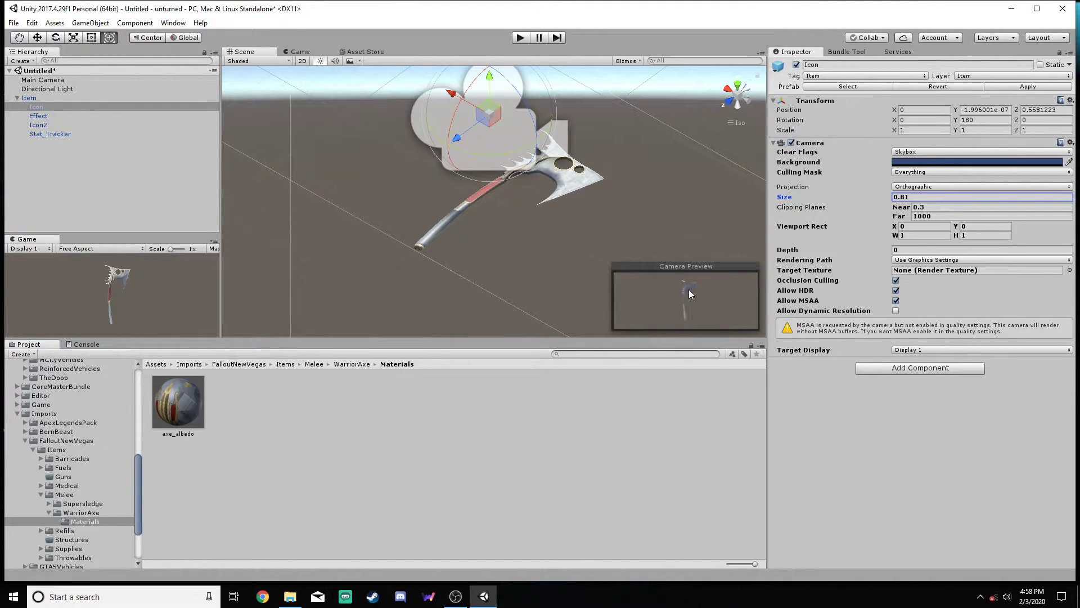
{"action": "left_click_drag", "start_coordinate": [879, 197], "coordinate": [883, 200]}
{"action": "left_click", "coordinate": [918, 199]}
{"action": "type", "text": "5"}
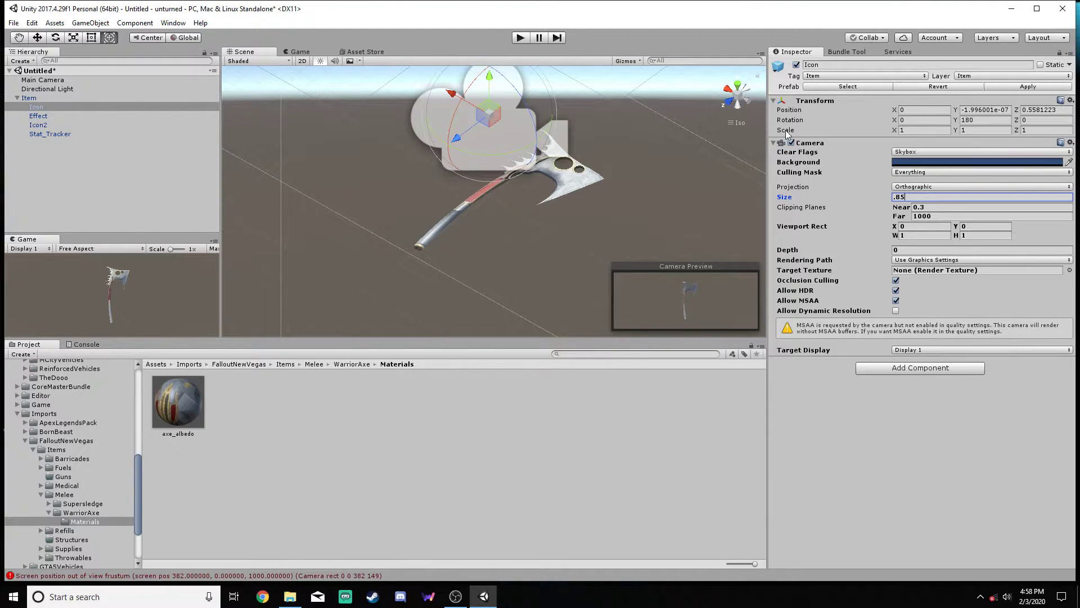
- Compare the Transform settings of the Icon2 and Icon objects
{"action": "left_click", "coordinate": [51, 125]}
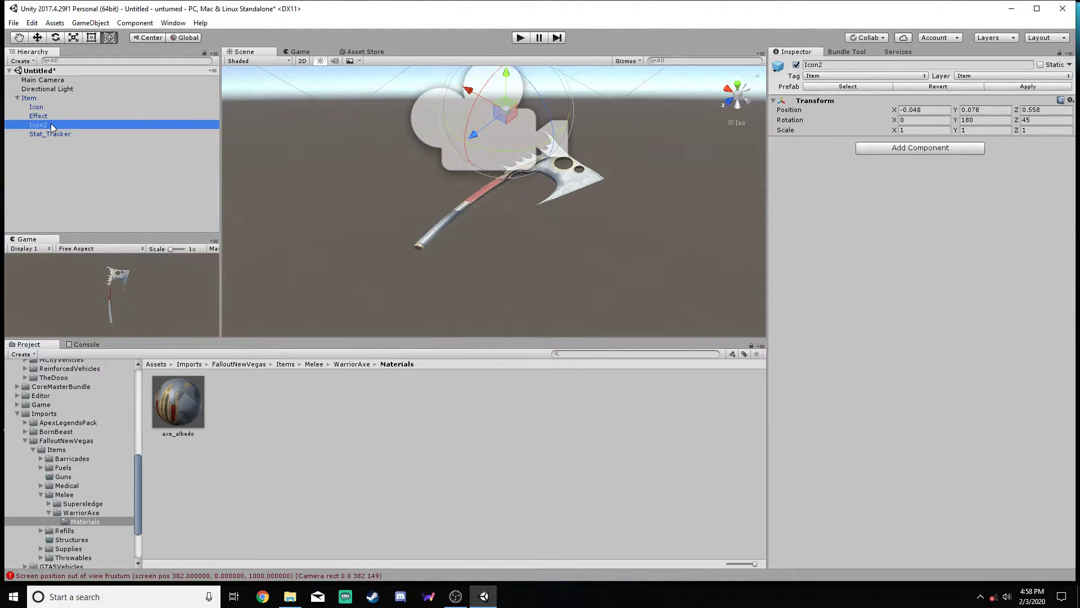
{"action": "scroll", "coordinate": [540, 254], "scroll_direction": "down", "scroll_amount": 8}
{"action": "scroll", "coordinate": [539, 112], "scroll_direction": "up", "scroll_amount": 6}
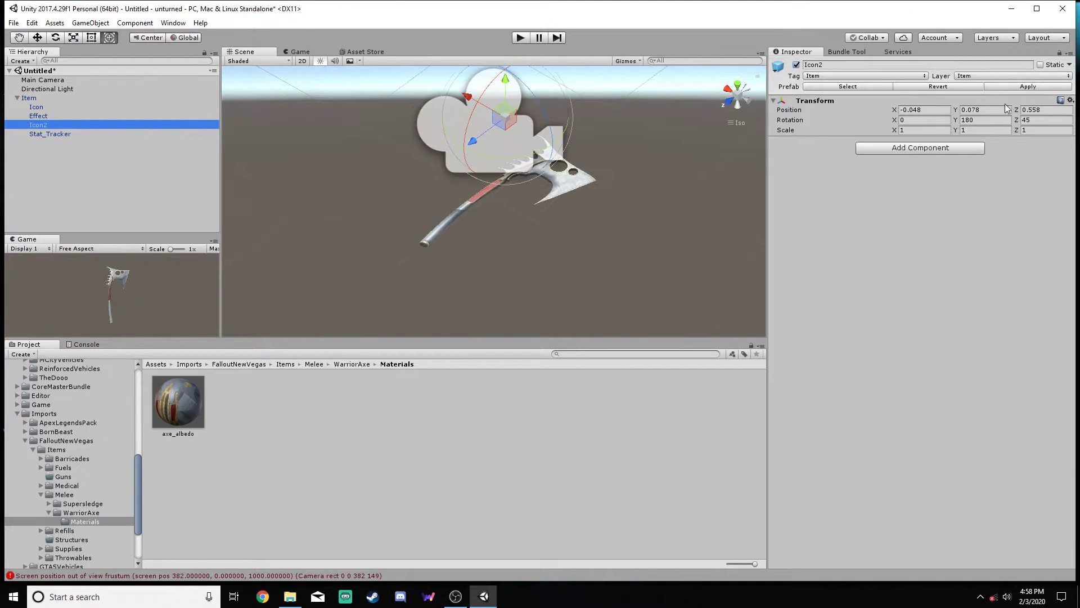
{"action": "left_click", "coordinate": [47, 107]}
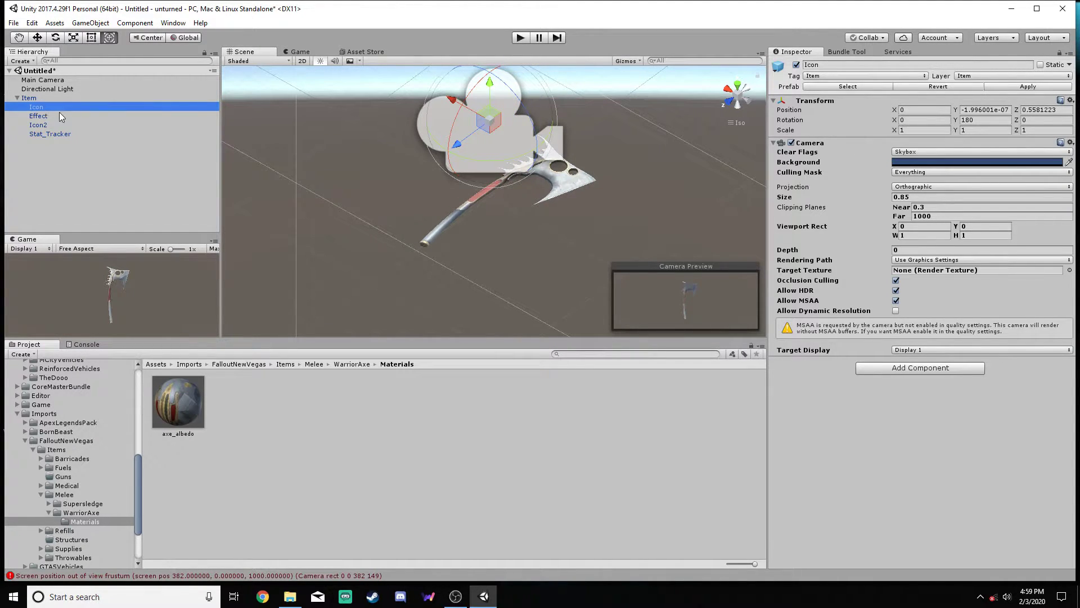
{"action": "left_click", "coordinate": [53, 124]}
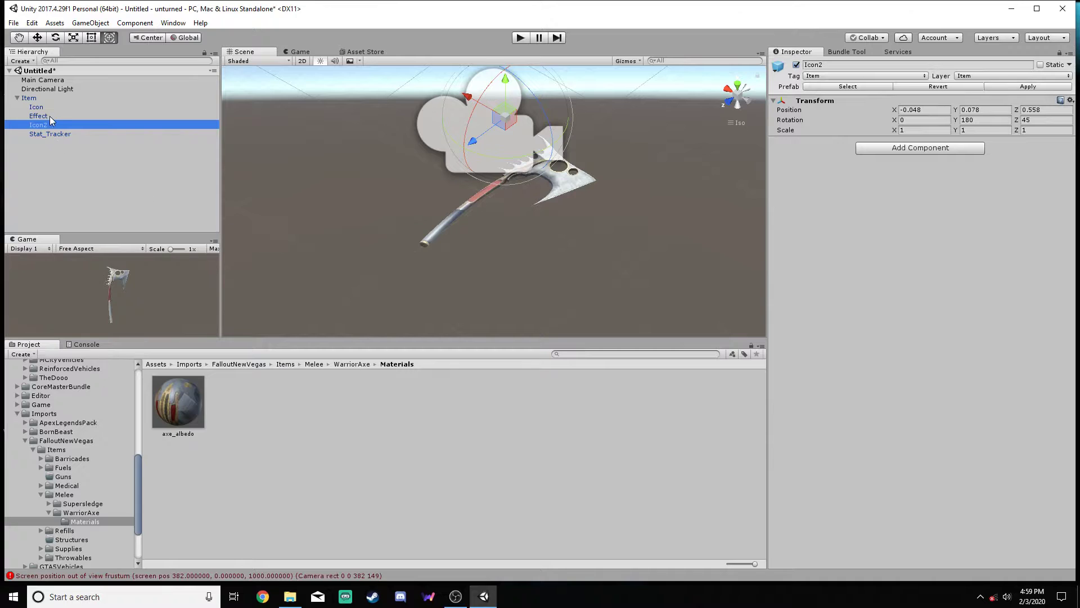
- Move the Icon camera above the axe to position Y 0, Z 0.545
{"action": "left_click", "coordinate": [84, 108]}
{"action": "right_click", "coordinate": [818, 105]}
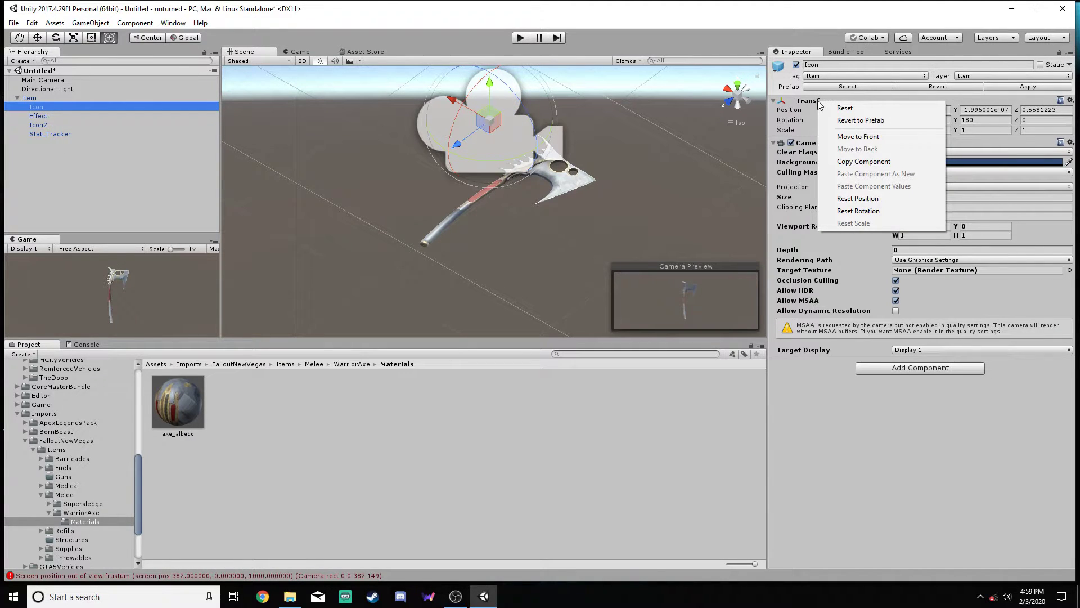
{"action": "left_click", "coordinate": [809, 113]}
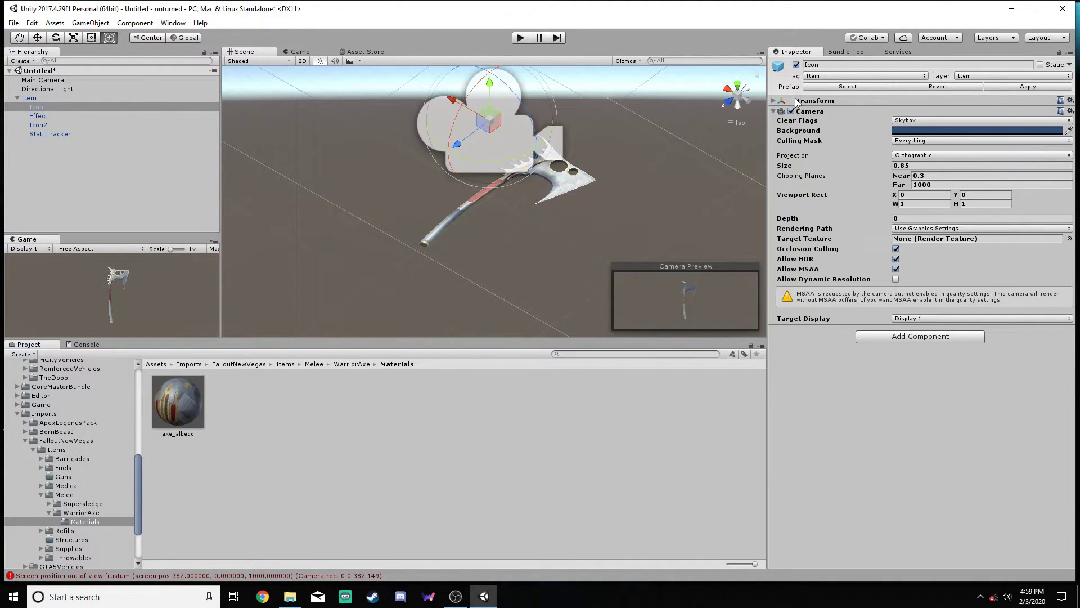
{"action": "left_click", "coordinate": [738, 102]}
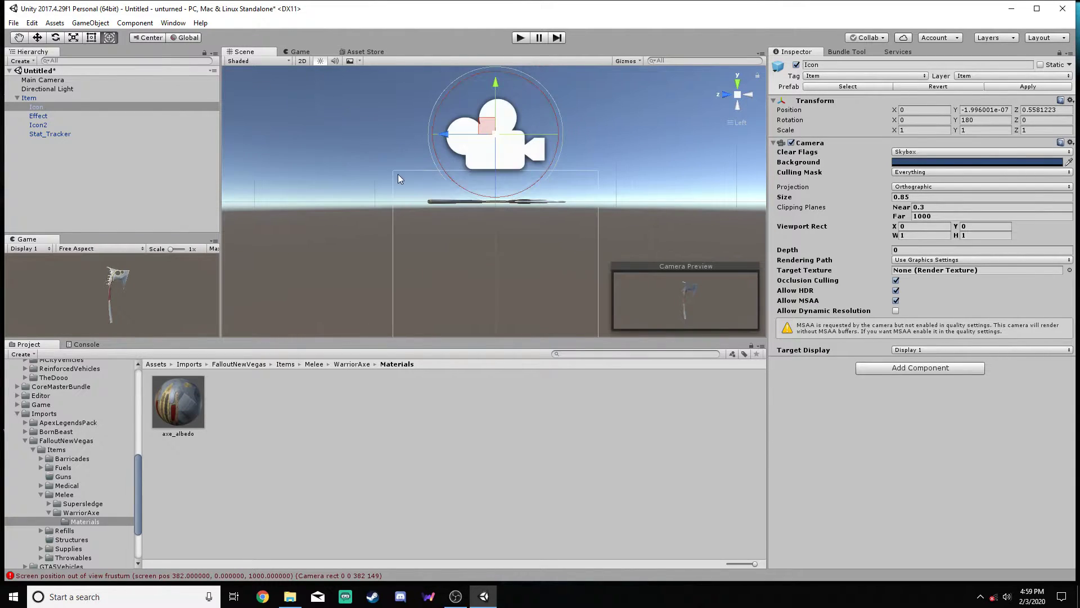
{"action": "left_click_drag", "start_coordinate": [496, 85], "coordinate": [492, 113]}
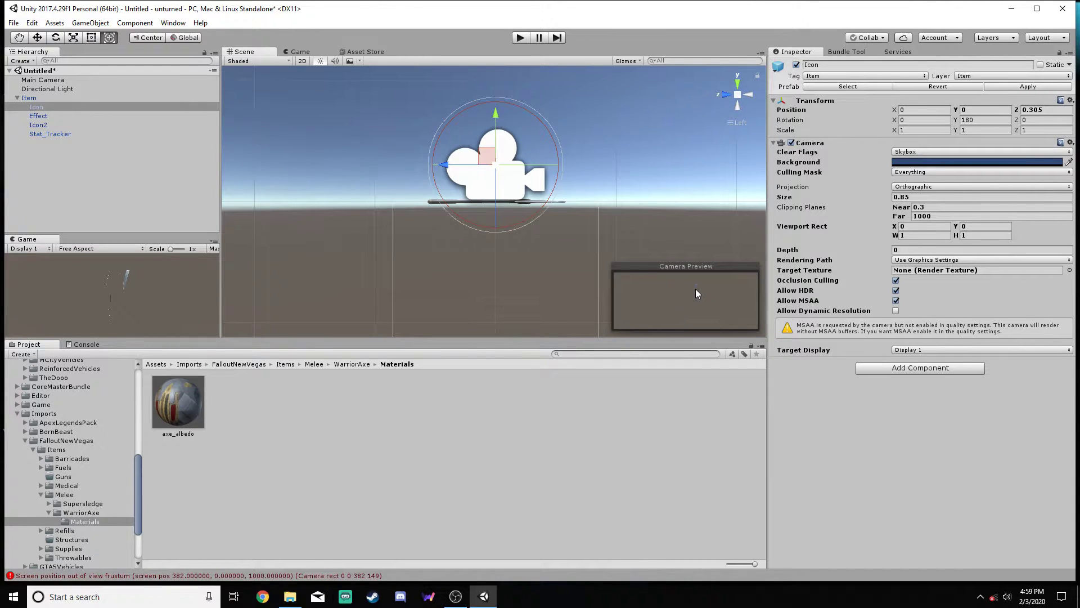
{"action": "left_click_drag", "start_coordinate": [499, 116], "coordinate": [508, 88]}
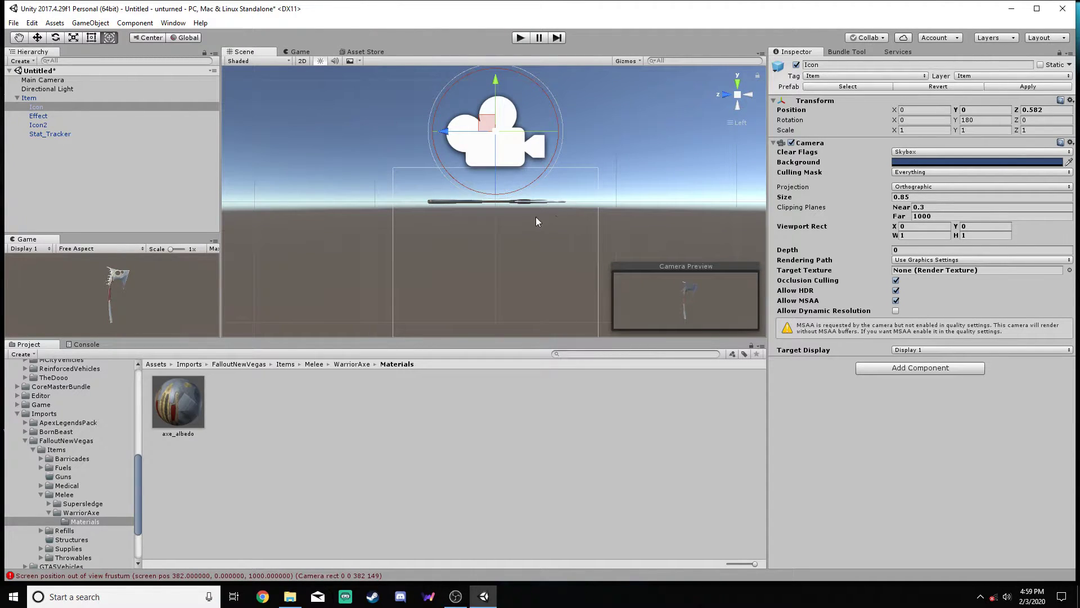
{"action": "left_click_drag", "start_coordinate": [500, 84], "coordinate": [501, 89]}
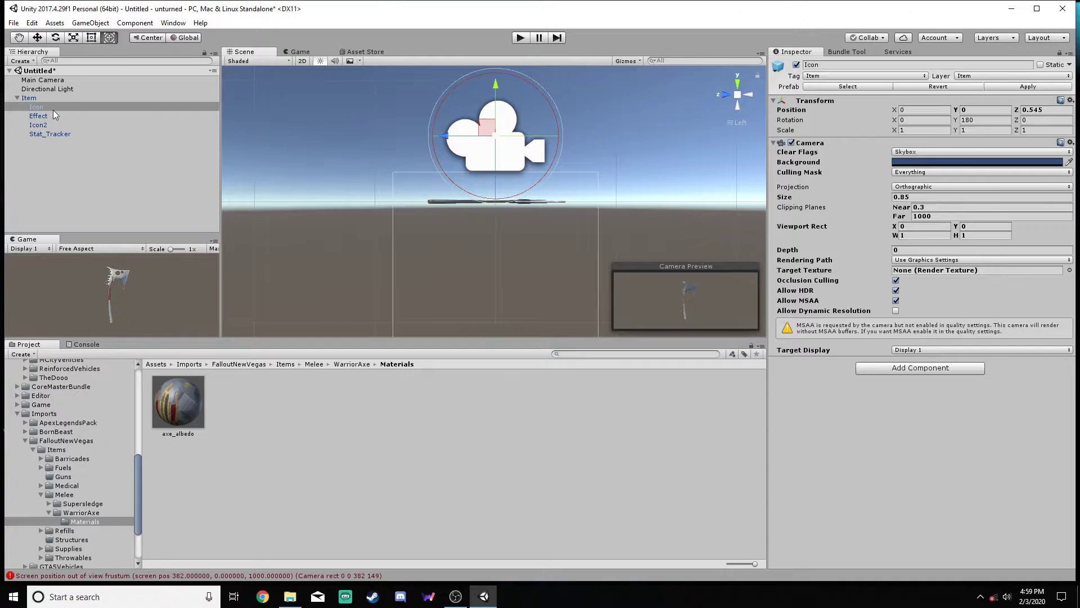
- Copy the Icon object's Transform component values onto Icon2
{"action": "right_click", "coordinate": [873, 103]}
{"action": "left_click", "coordinate": [910, 162]}
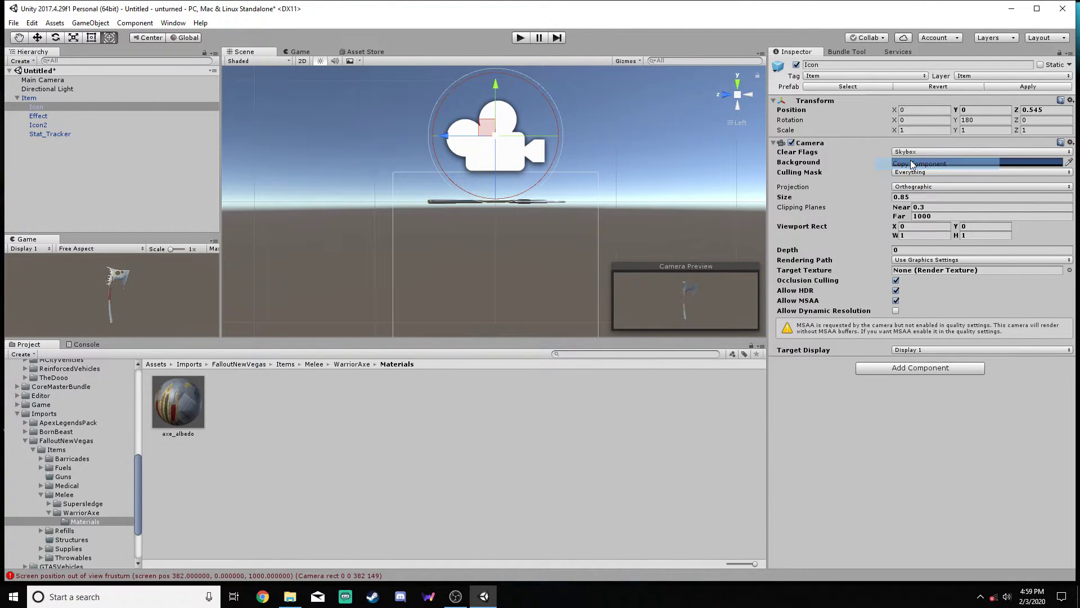
{"action": "left_click", "coordinate": [45, 125]}
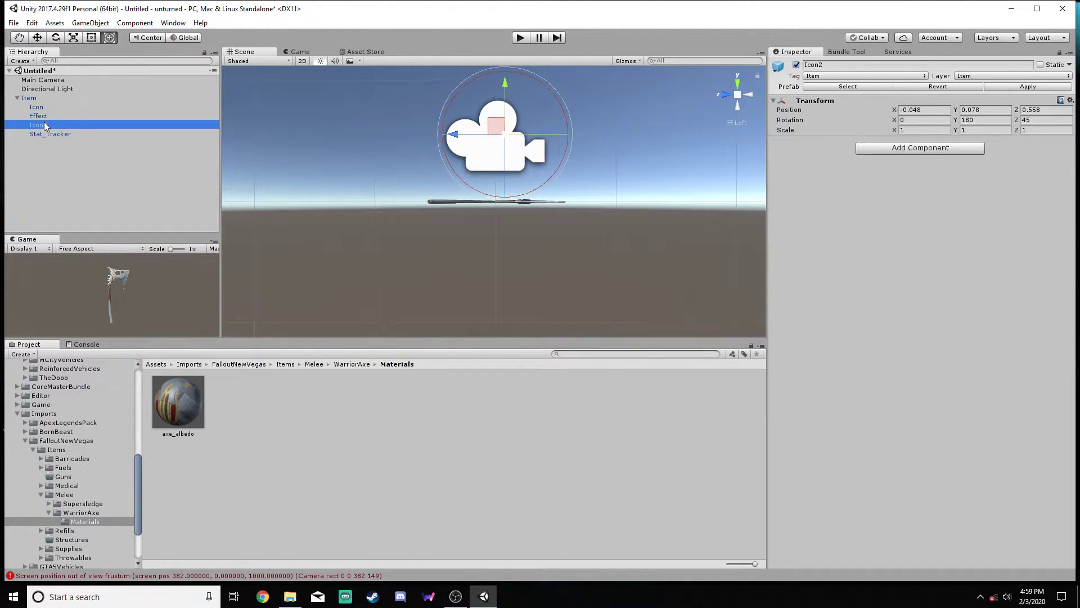
{"action": "right_click", "coordinate": [830, 100]}
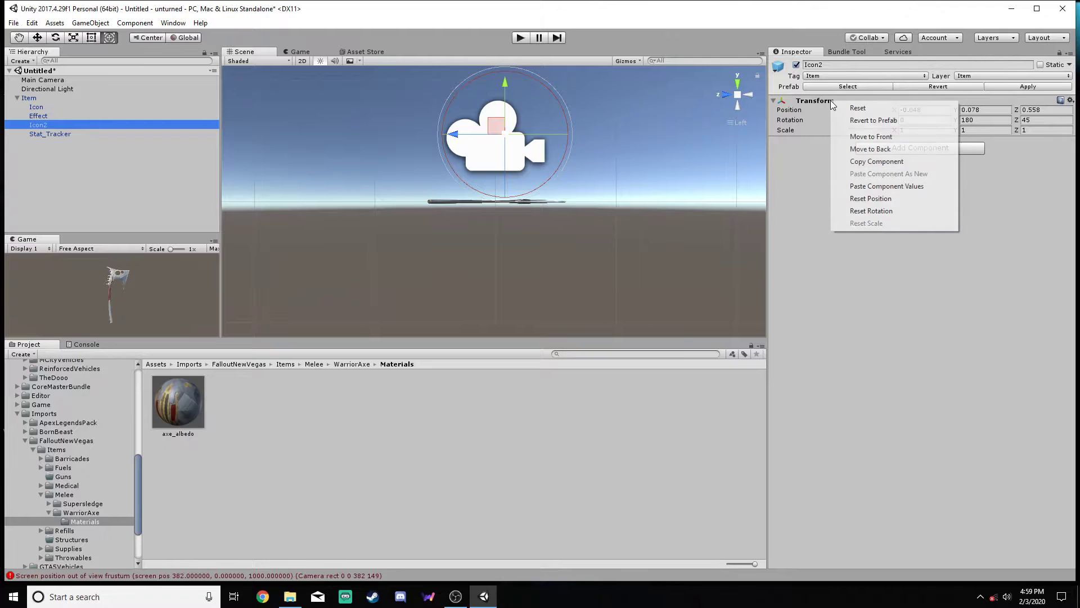
{"action": "left_click", "coordinate": [867, 185]}
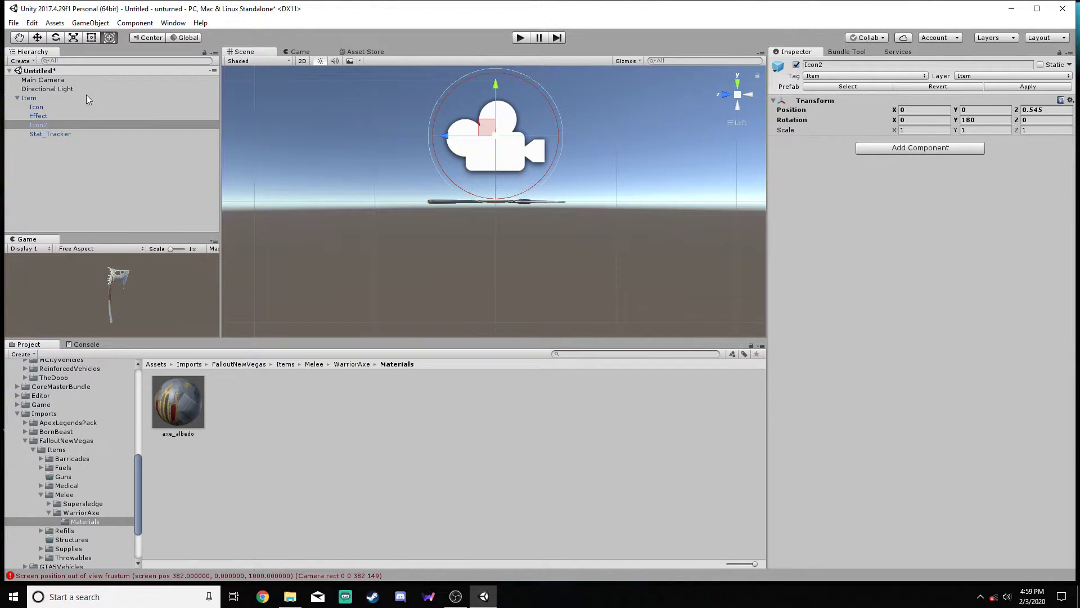
- Move Stat_Tracker across the axe head in top view to about X -0.058, Y 0.366
{"action": "left_click", "coordinate": [40, 107]}
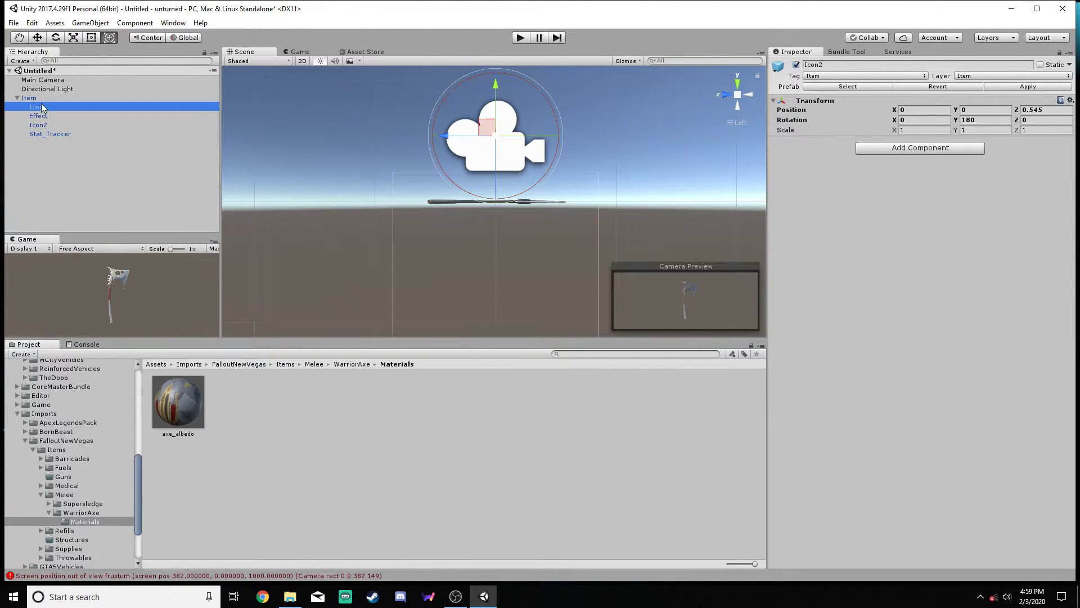
{"action": "left_click", "coordinate": [53, 134]}
{"action": "left_click_drag", "start_coordinate": [556, 142], "coordinate": [675, 179], "text": "alt"}
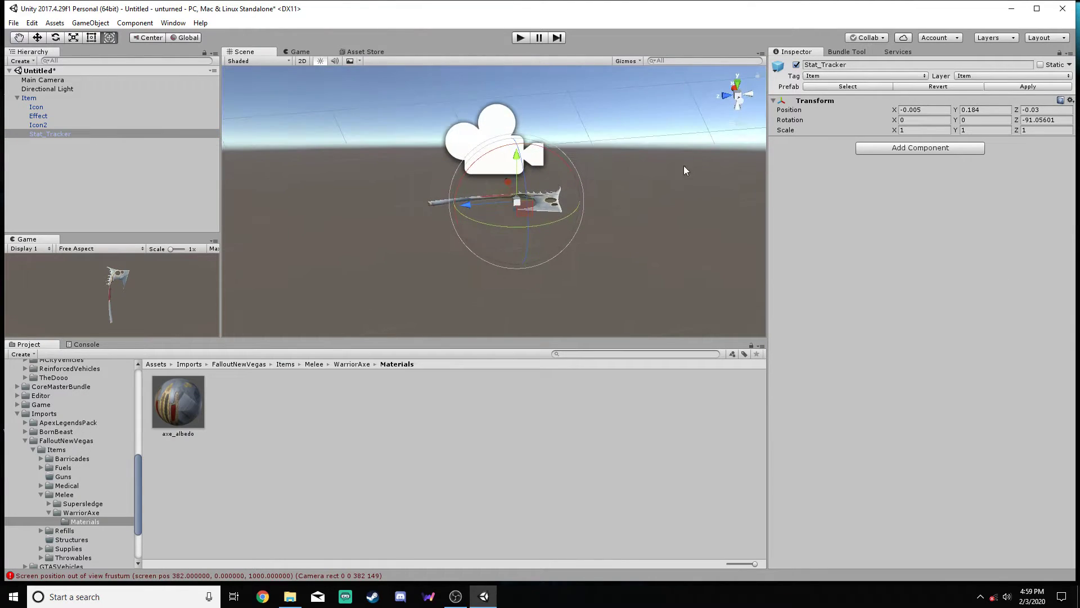
{"action": "left_click", "coordinate": [726, 99]}
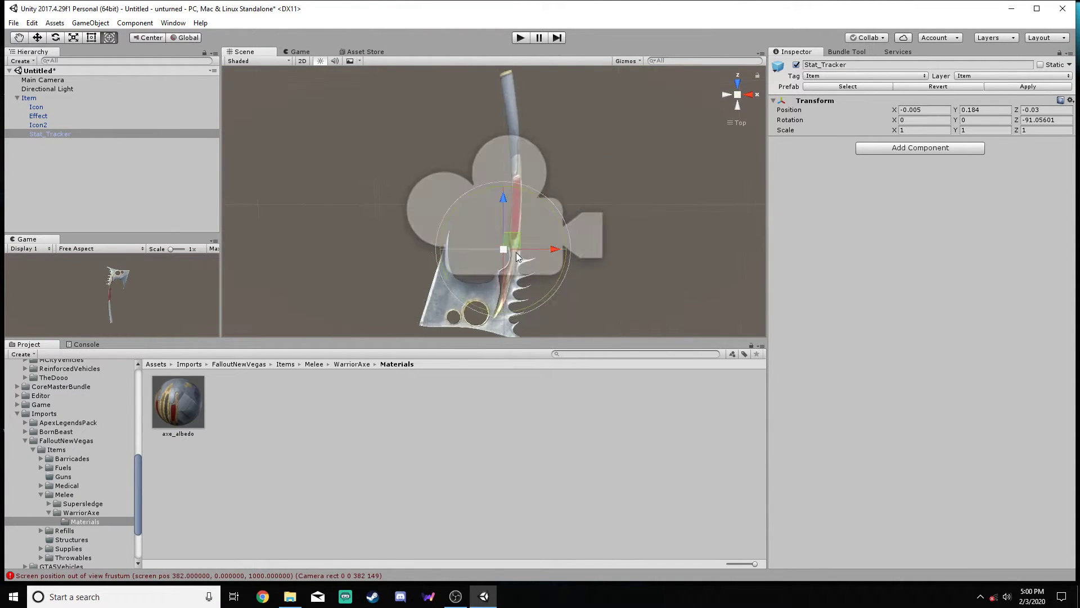
{"action": "middle_click_drag", "start_coordinate": [675, 248], "coordinate": [621, 163]}
{"action": "scroll", "coordinate": [501, 202], "scroll_direction": "up", "scroll_amount": 3}
{"action": "left_click_drag", "start_coordinate": [465, 183], "coordinate": [442, 258]}
- Align Stat_Tracker with the flat surface of the axe blade at about Z 0.00826
{"action": "left_click", "coordinate": [726, 95]}
{"action": "scroll", "coordinate": [647, 134], "scroll_direction": "up", "scroll_amount": 5}
{"action": "left_click_drag", "start_coordinate": [621, 136], "coordinate": [507, 149]}
{"action": "right_click_drag", "start_coordinate": [507, 148], "coordinate": [636, 104]}
{"action": "left_click", "coordinate": [739, 97]}
{"action": "left_click", "coordinate": [748, 95]}
{"action": "left_click", "coordinate": [727, 94]}
{"action": "scroll", "coordinate": [394, 135], "scroll_direction": "up", "scroll_amount": 7}
{"action": "middle_click_drag", "start_coordinate": [394, 106], "coordinate": [531, 157]}
{"action": "left_click", "coordinate": [727, 94]}
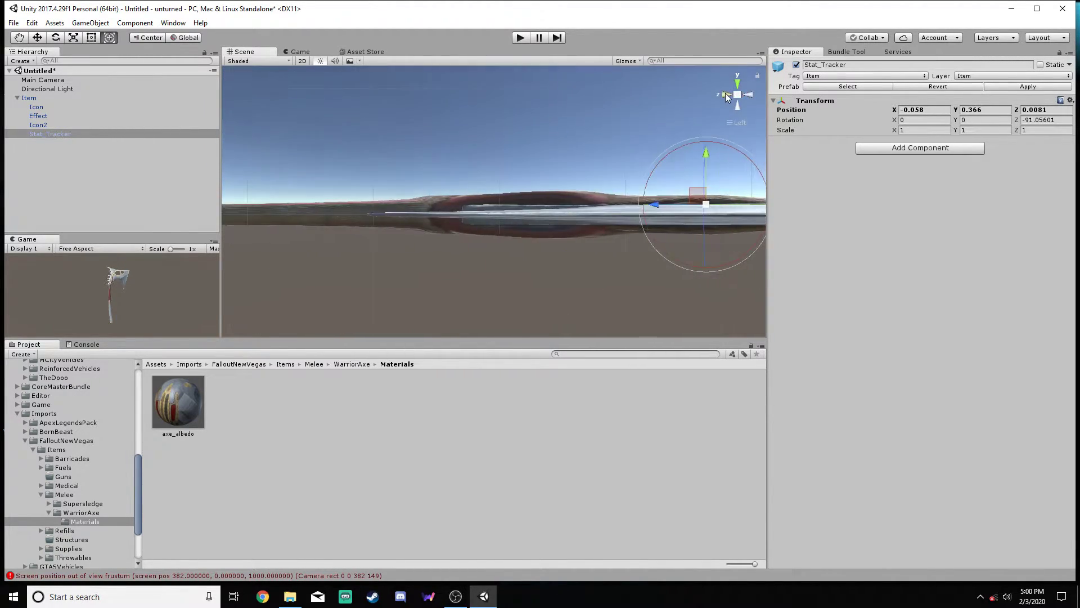
{"action": "left_click", "coordinate": [727, 95]}
{"action": "scroll", "coordinate": [414, 165], "scroll_direction": "up", "scroll_amount": 3}
{"action": "middle_click_drag", "start_coordinate": [414, 164], "coordinate": [562, 180]}
{"action": "key", "text": "y"}
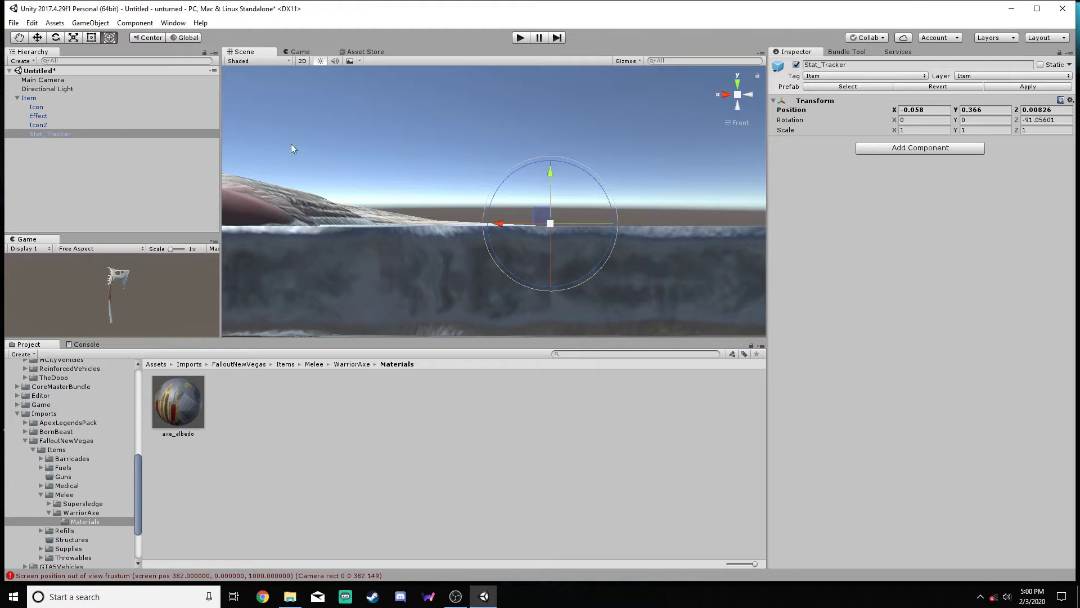
- Move the Effect object onto the axe blade at about X -0.206, Y 0.4
{"action": "double_click", "coordinate": [49, 116]}
{"action": "left_click", "coordinate": [738, 83]}
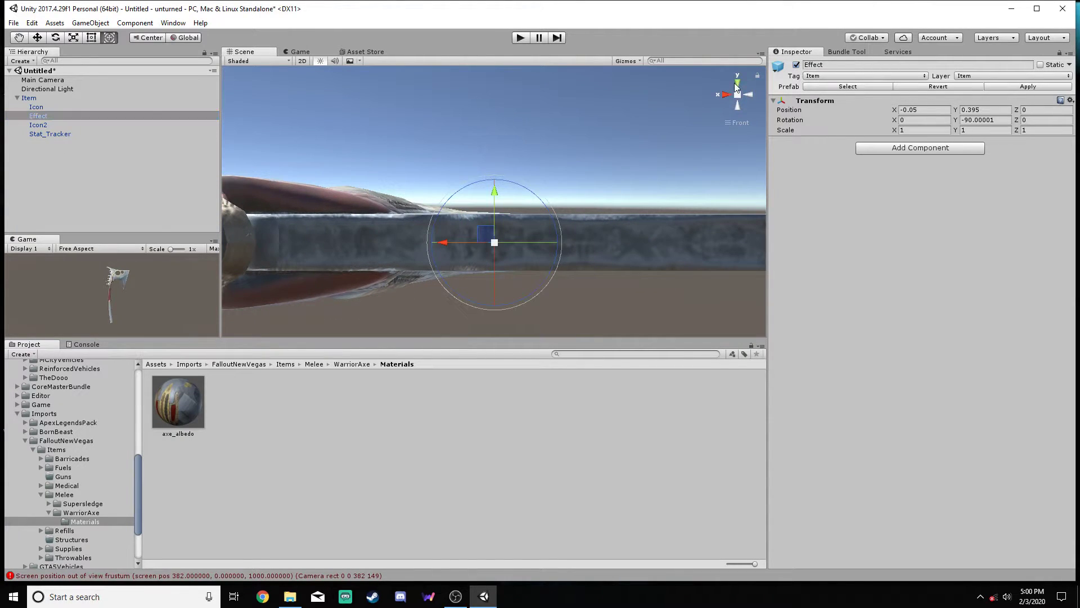
{"action": "scroll", "coordinate": [535, 114], "scroll_direction": "down", "scroll_amount": 15}
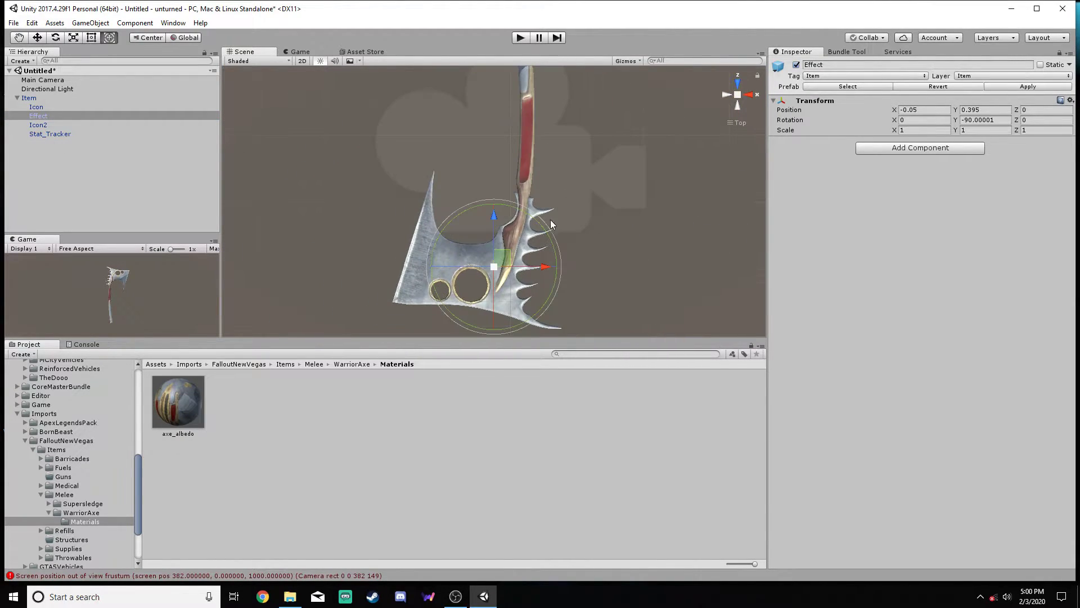
{"action": "left_click_drag", "start_coordinate": [503, 256], "coordinate": [451, 260]}
{"action": "left_click", "coordinate": [726, 96]}
{"action": "scroll", "coordinate": [621, 188], "scroll_direction": "up", "scroll_amount": 12}
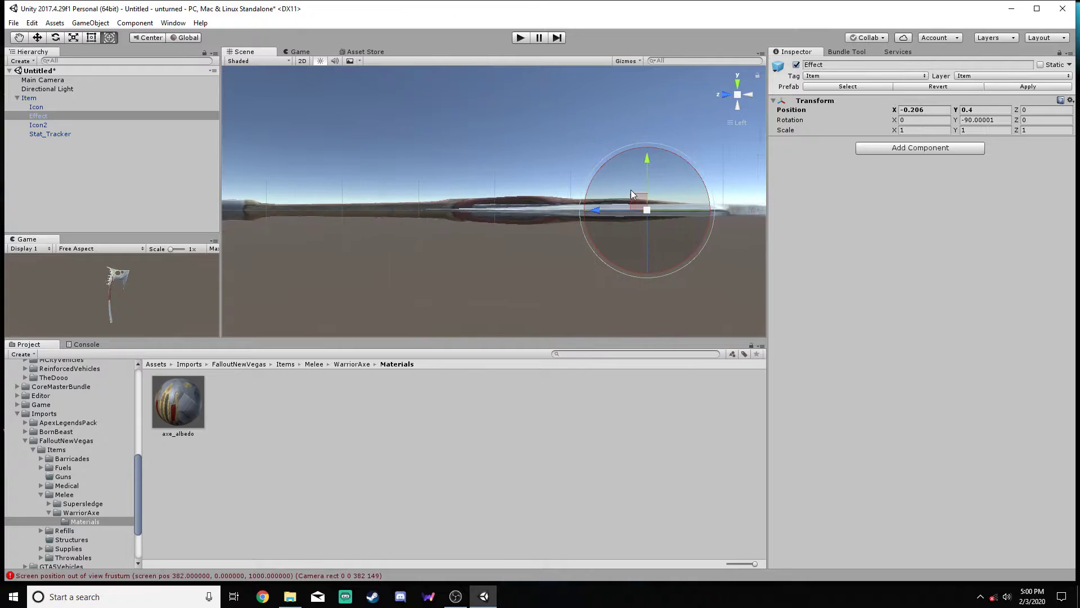
{"action": "scroll", "coordinate": [678, 212], "scroll_direction": "down", "scroll_amount": 16}
{"action": "right_click_drag", "start_coordinate": [639, 182], "coordinate": [786, 301]}
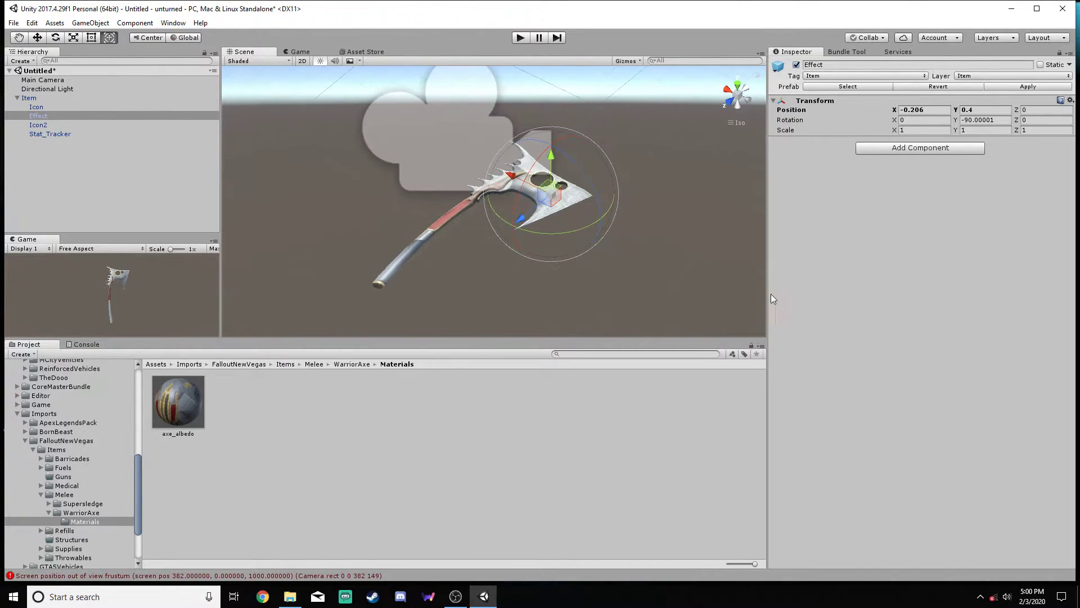
- Remove the Camera component from the scene's Icon object and add a fresh default Camera to it
{"action": "left_click", "coordinate": [55, 108]}
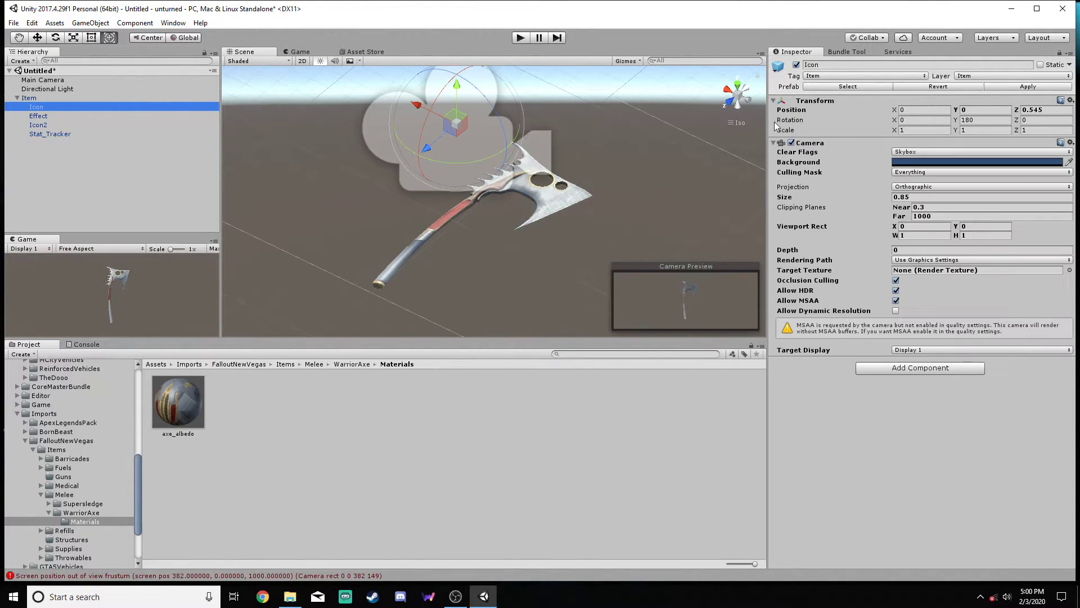
{"action": "right_click", "coordinate": [870, 141]}
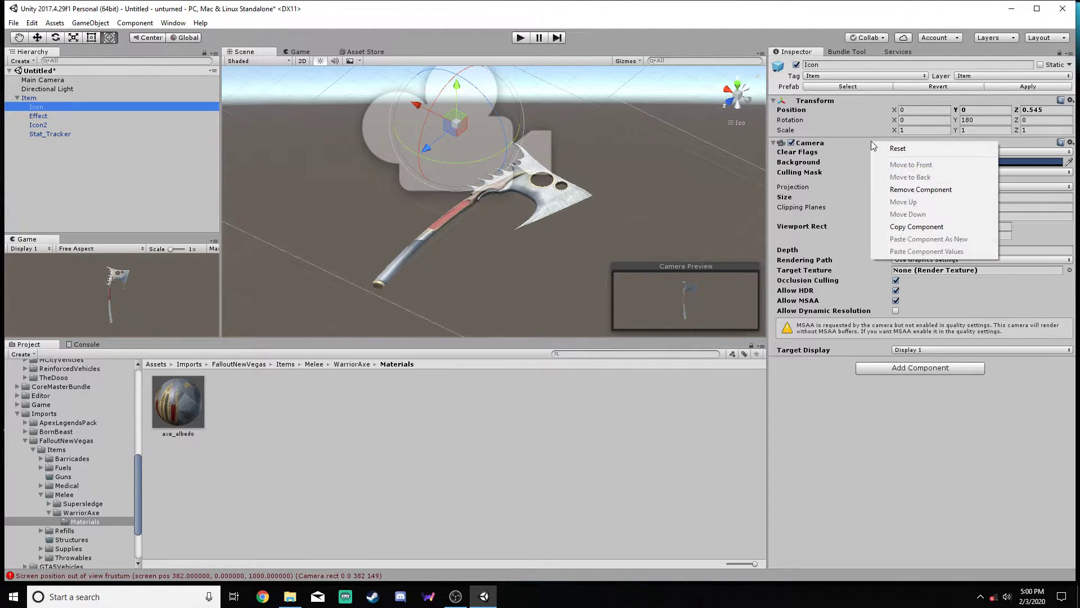
{"action": "left_click", "coordinate": [901, 190]}
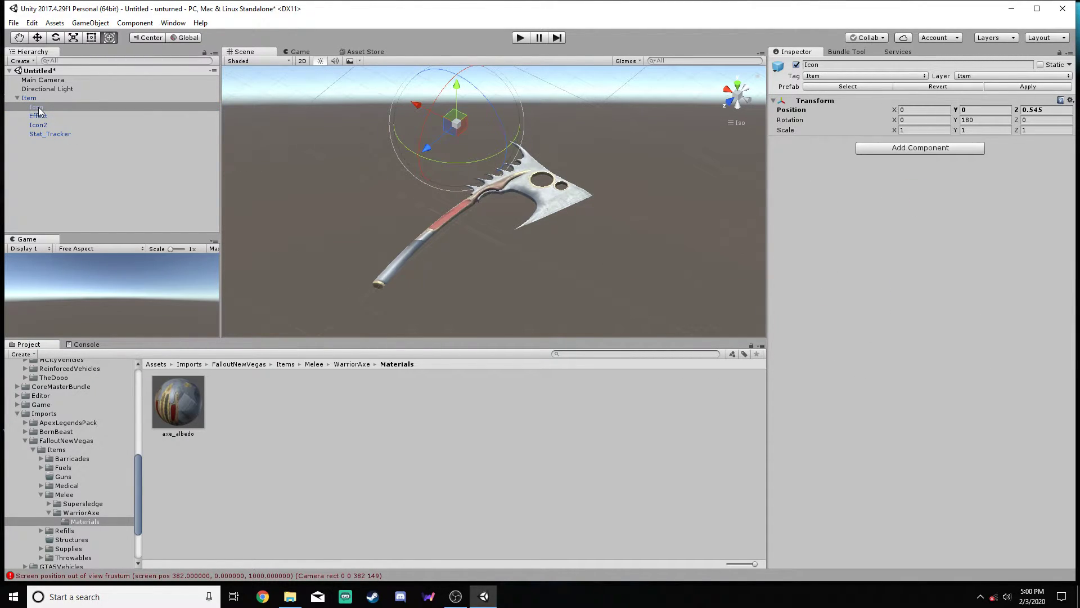
{"action": "left_click", "coordinate": [900, 148]}
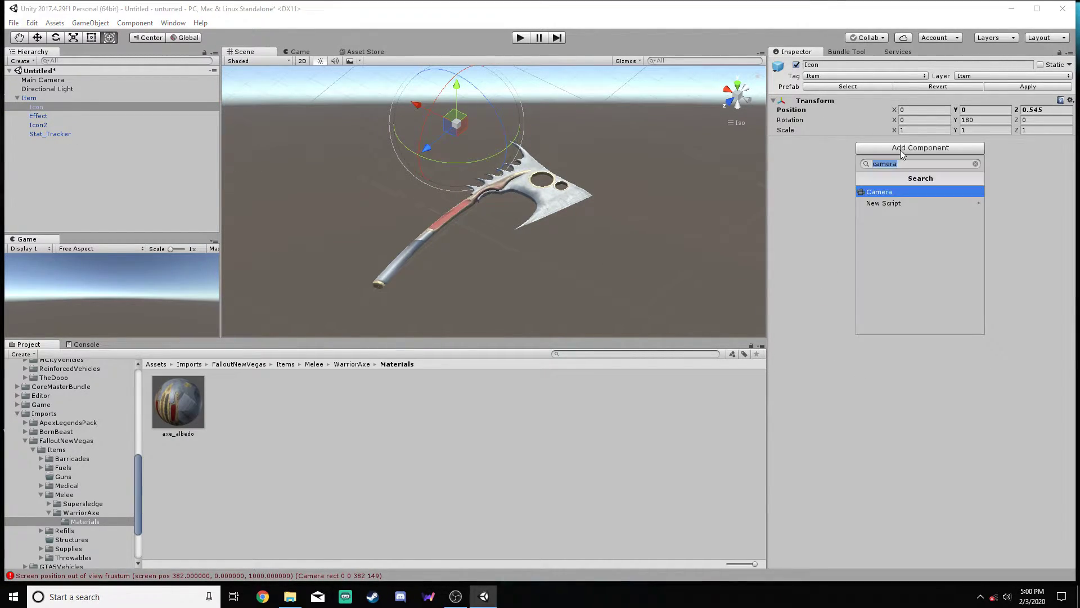
{"action": "left_click", "coordinate": [902, 184]}
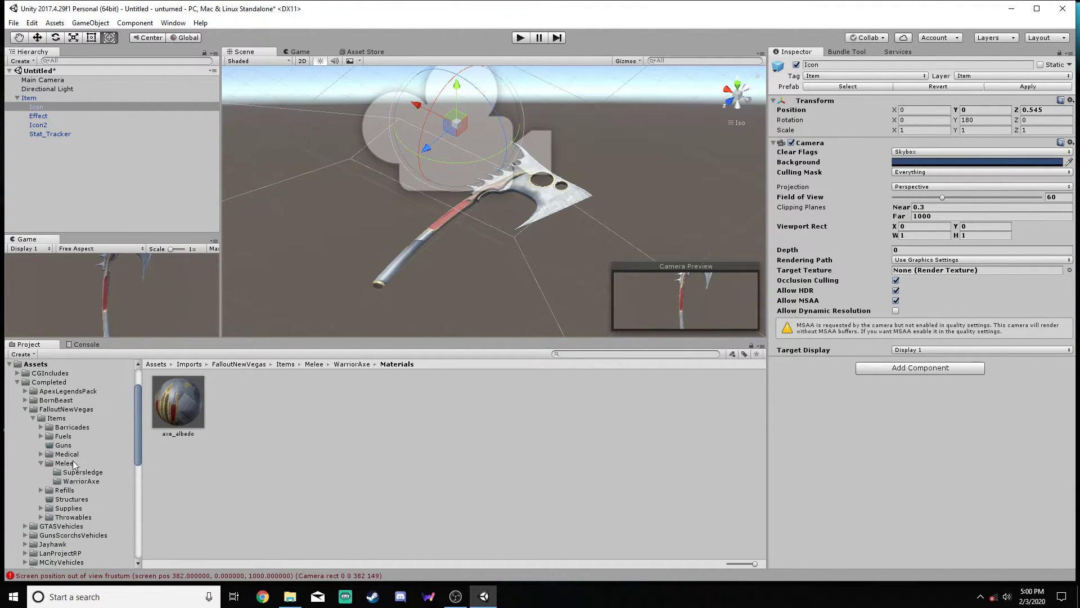
- Replace the Item prefab in the Completed FalloutNewVegas WarriorAxe folder with one made from the scene's Item, and expand it
{"action": "left_click", "coordinate": [71, 481]}
{"action": "right_click", "coordinate": [240, 415]}
{"action": "left_click", "coordinate": [264, 248]}
{"action": "left_click", "coordinate": [598, 322]}
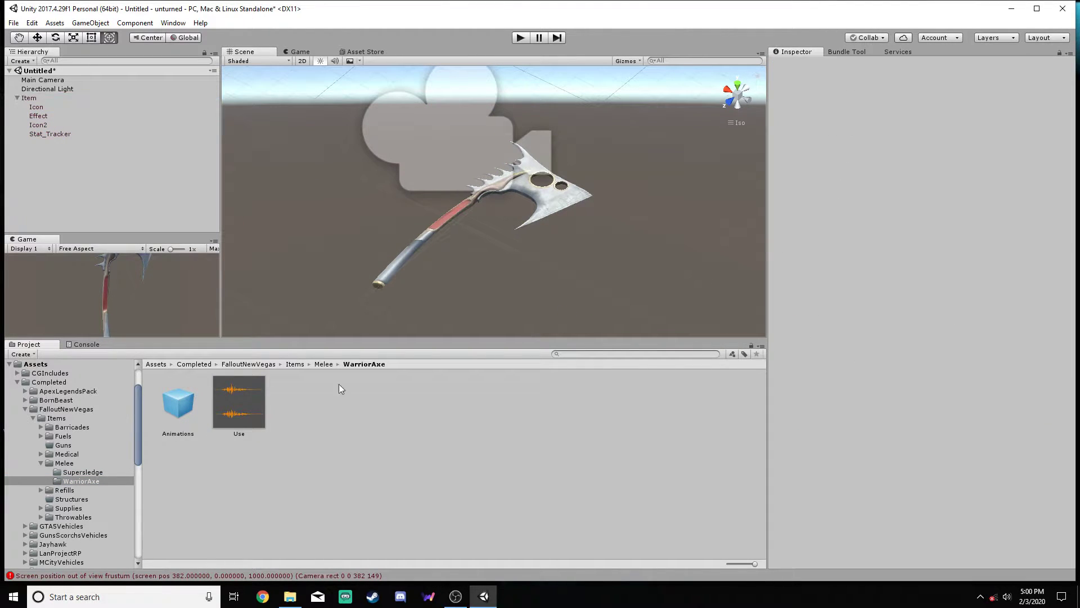
{"action": "left_click", "coordinate": [266, 402]}
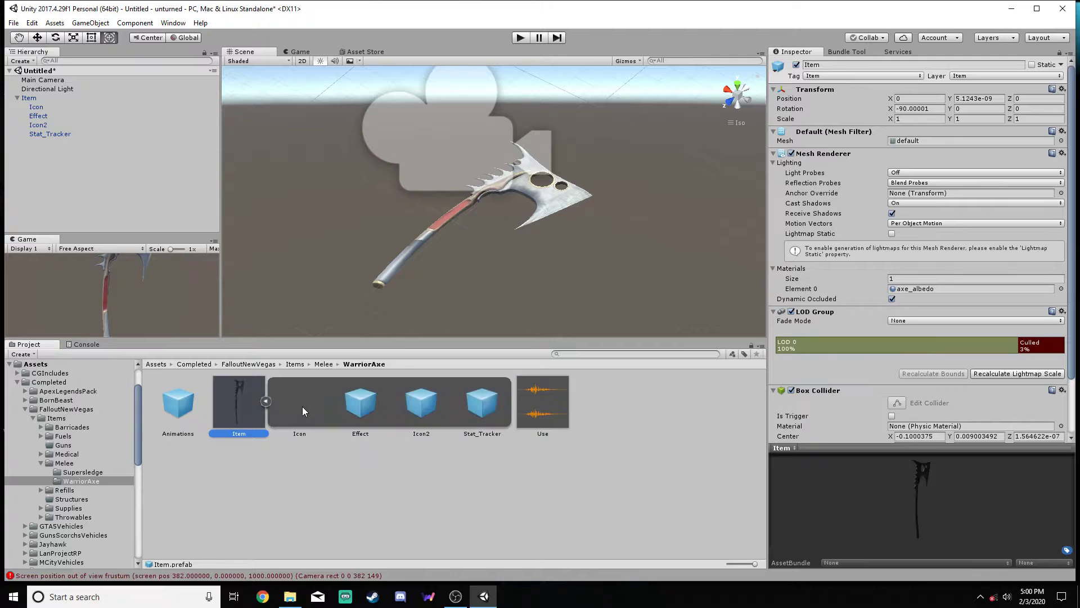
- Remove the Camera component from the Icon child of the new Item prefab
{"action": "left_click", "coordinate": [310, 402]}
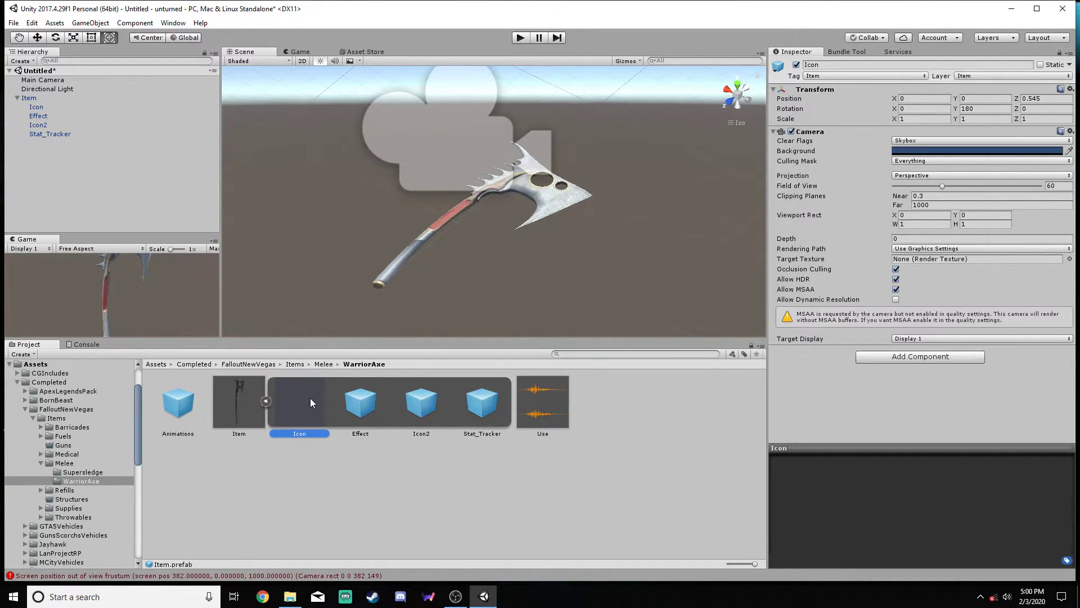
{"action": "right_click", "coordinate": [833, 131]}
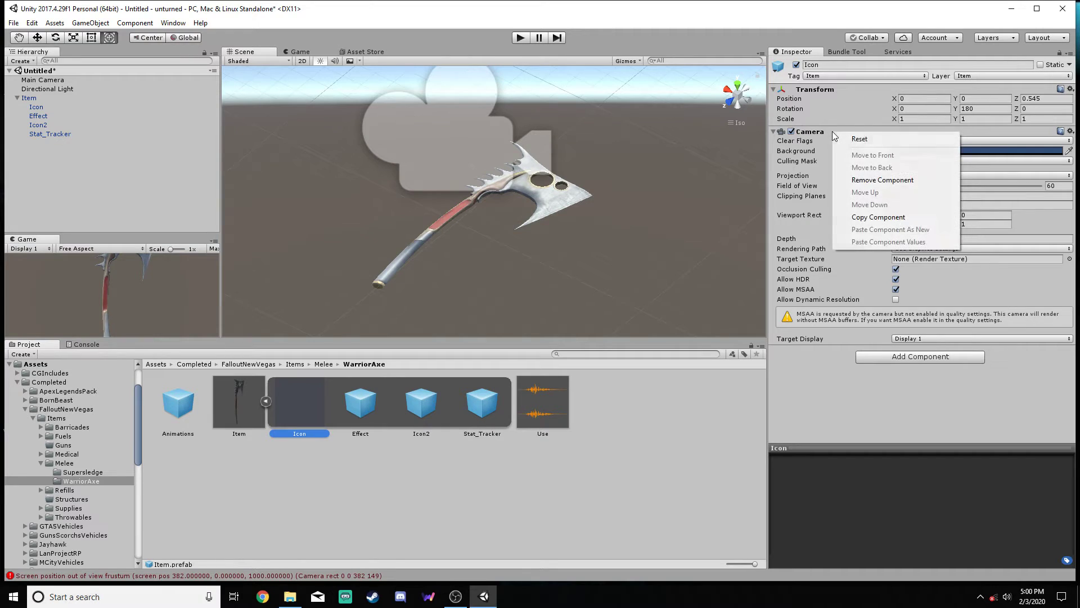
{"action": "left_click", "coordinate": [877, 179]}
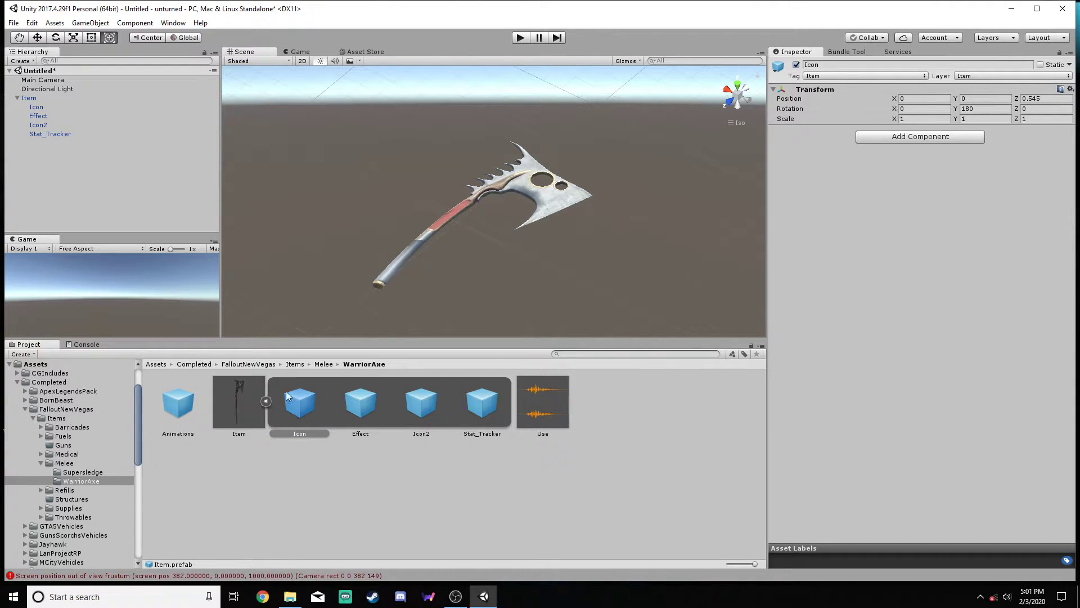
- Inspect the components of the scene's Item and its Icon, Effect and Icon2 children, and of the prefab's Icon
{"action": "left_click", "coordinate": [40, 98]}
{"action": "left_click", "coordinate": [44, 106]}
{"action": "right_click", "coordinate": [41, 105]}
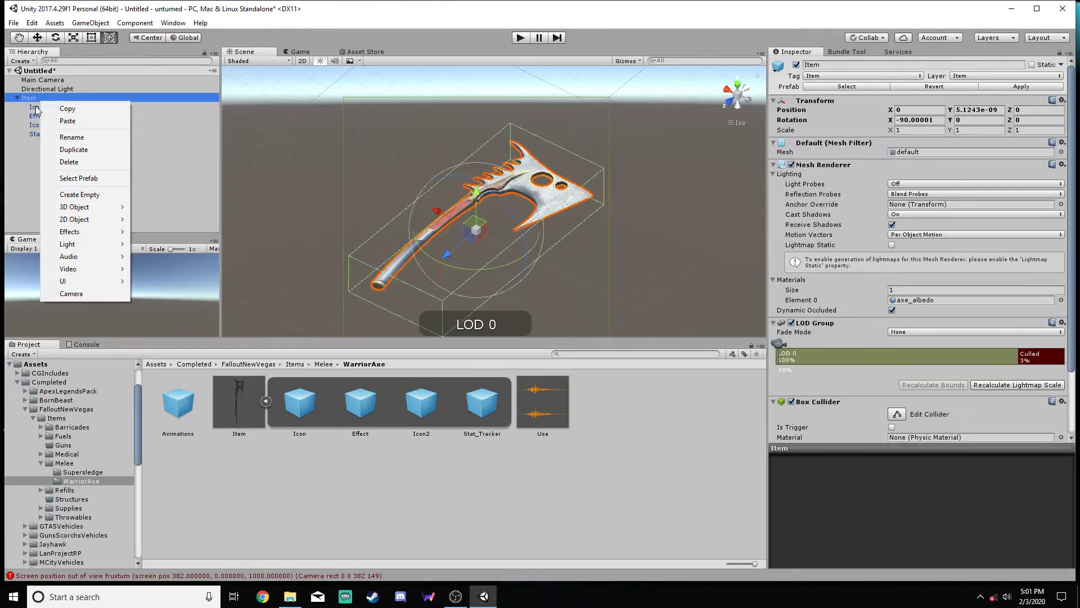
{"action": "left_click", "coordinate": [37, 106]}
{"action": "left_click", "coordinate": [57, 118]}
{"action": "left_click", "coordinate": [53, 126]}
{"action": "left_click", "coordinate": [51, 107]}
{"action": "left_click", "coordinate": [51, 97]}
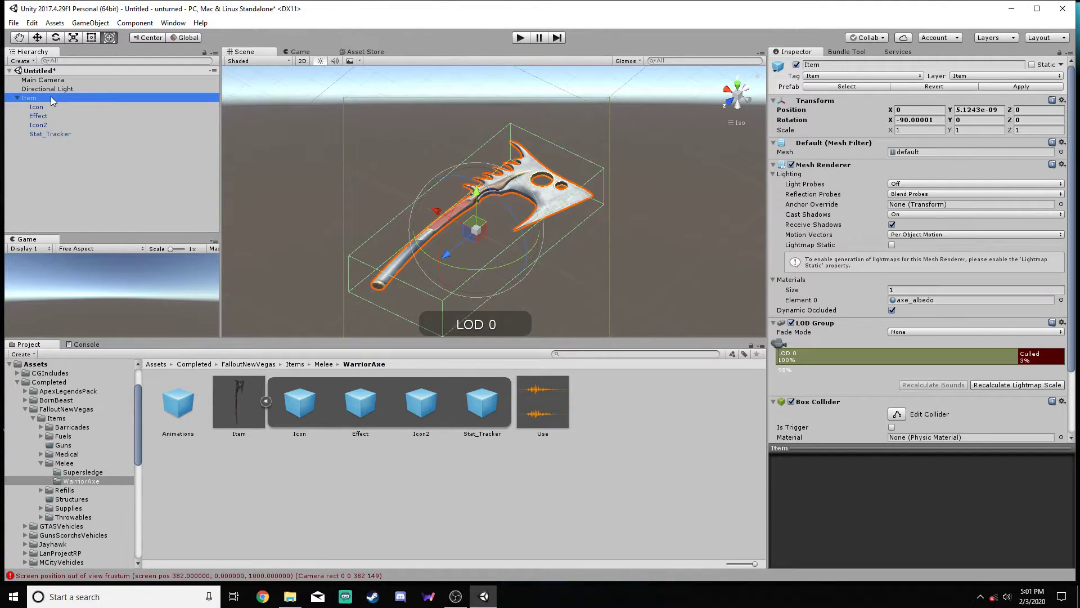
{"action": "left_click", "coordinate": [51, 107]}
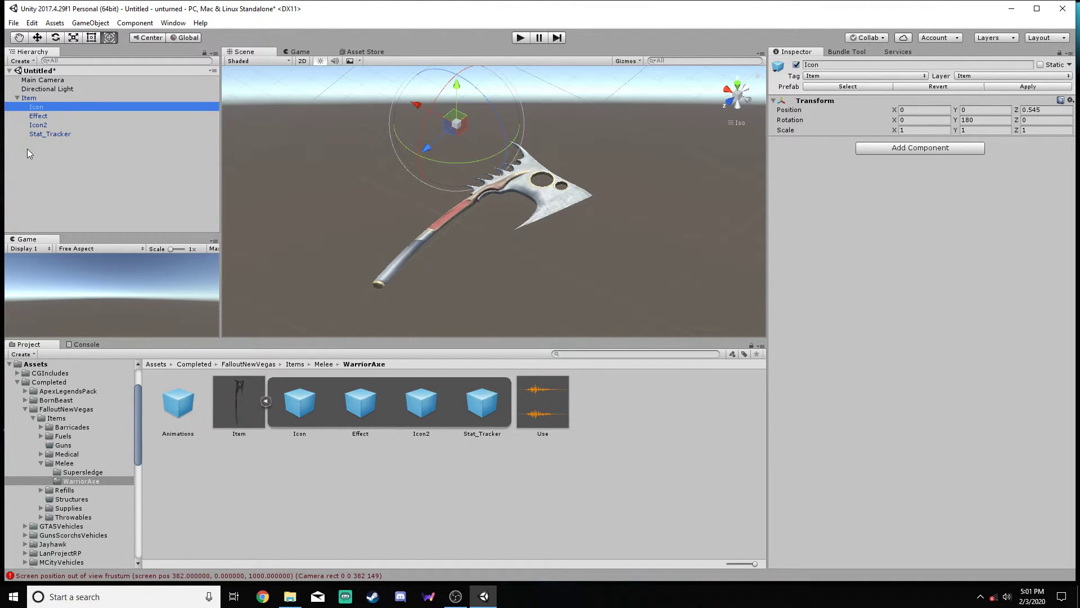
{"action": "left_click", "coordinate": [300, 403]}
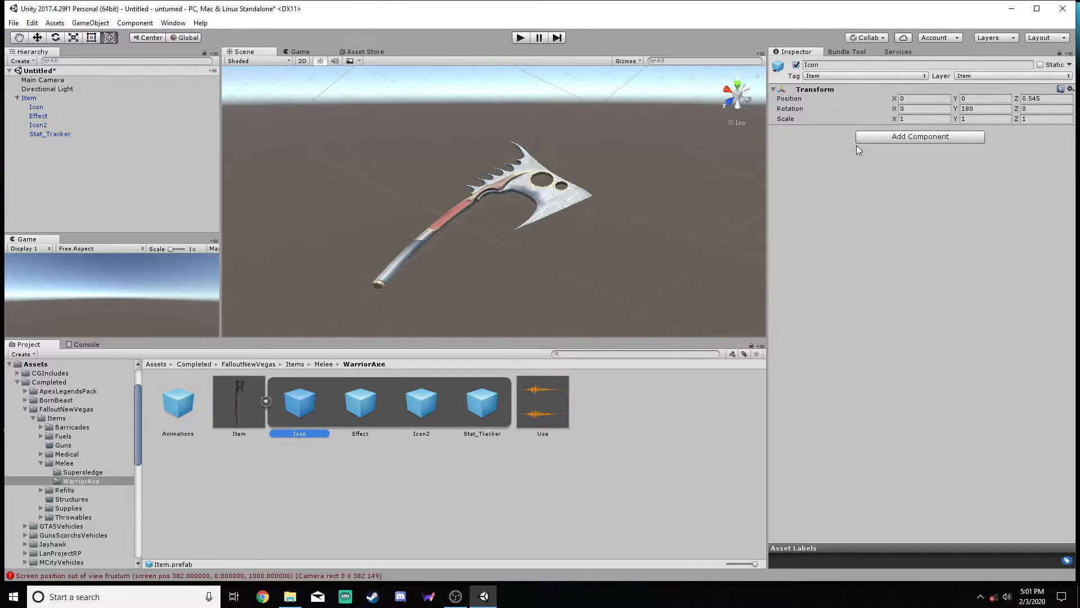
- Delete the Item object and its children from the scene hierarchy
{"action": "left_click", "coordinate": [34, 98]}
{"action": "left_click", "coordinate": [70, 107]}
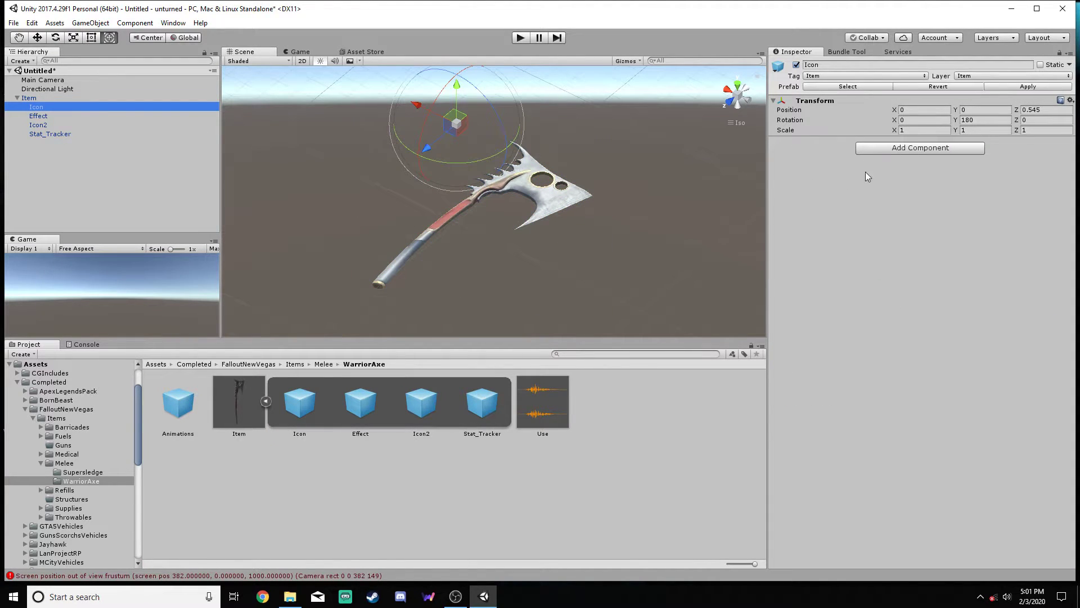
{"action": "right_click", "coordinate": [35, 98]}
{"action": "left_click", "coordinate": [75, 161]}
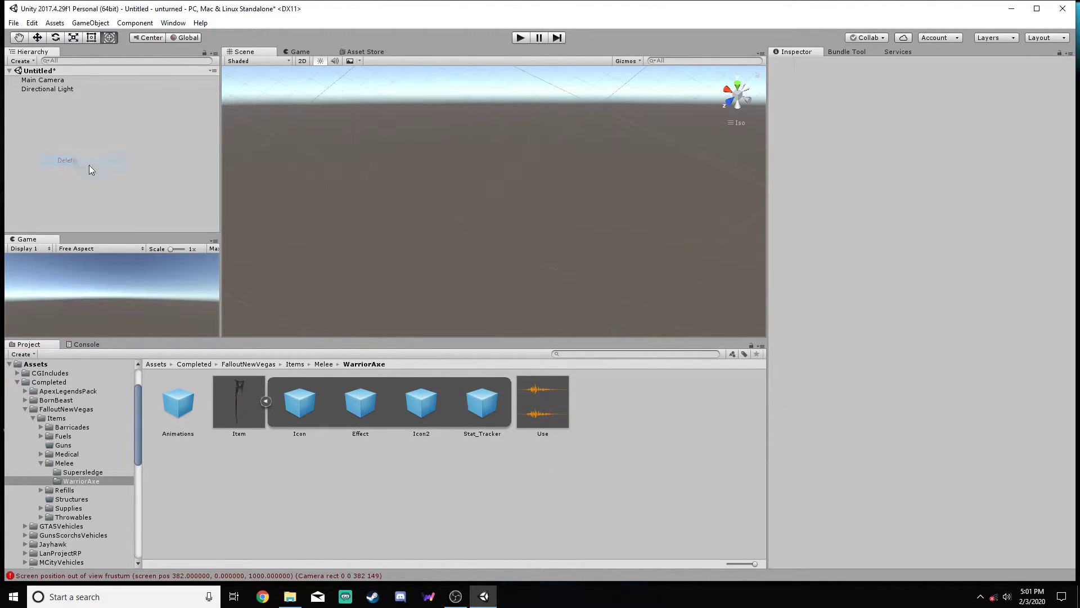
- Play the Use sound and review the Animations and Item prefabs in the WarriorAxe folder
{"action": "left_click", "coordinate": [265, 401]}
{"action": "left_click", "coordinate": [320, 405]}
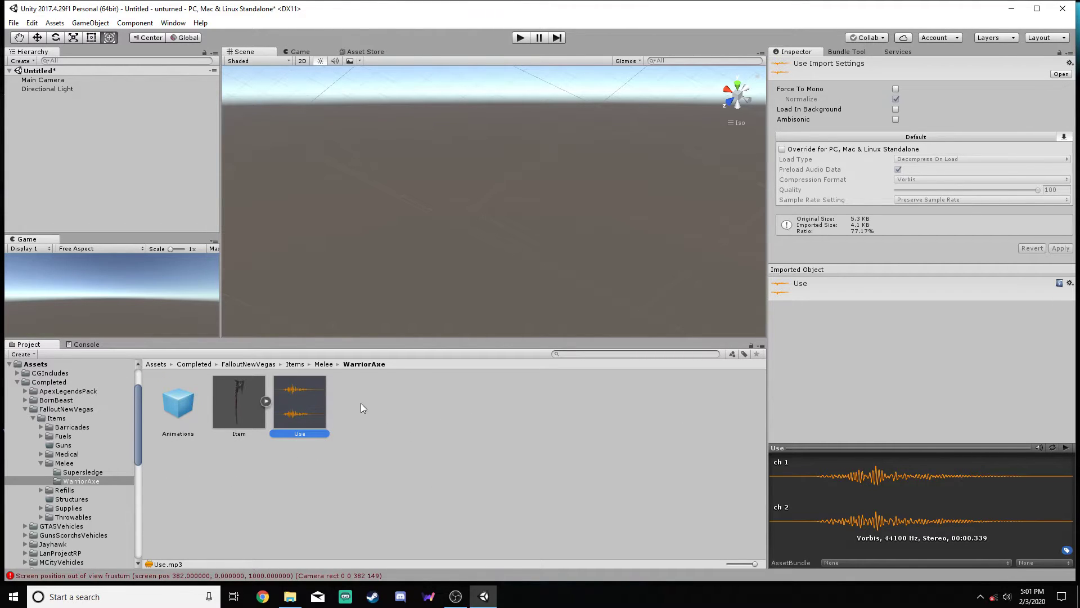
{"action": "left_click", "coordinate": [1066, 447]}
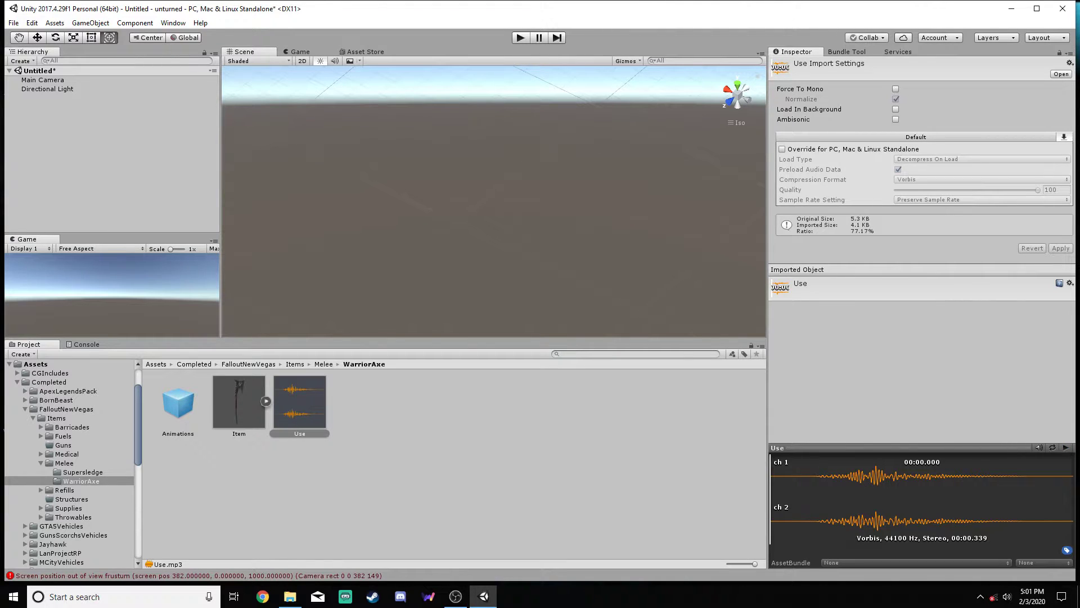
{"action": "left_click", "coordinate": [178, 401]}
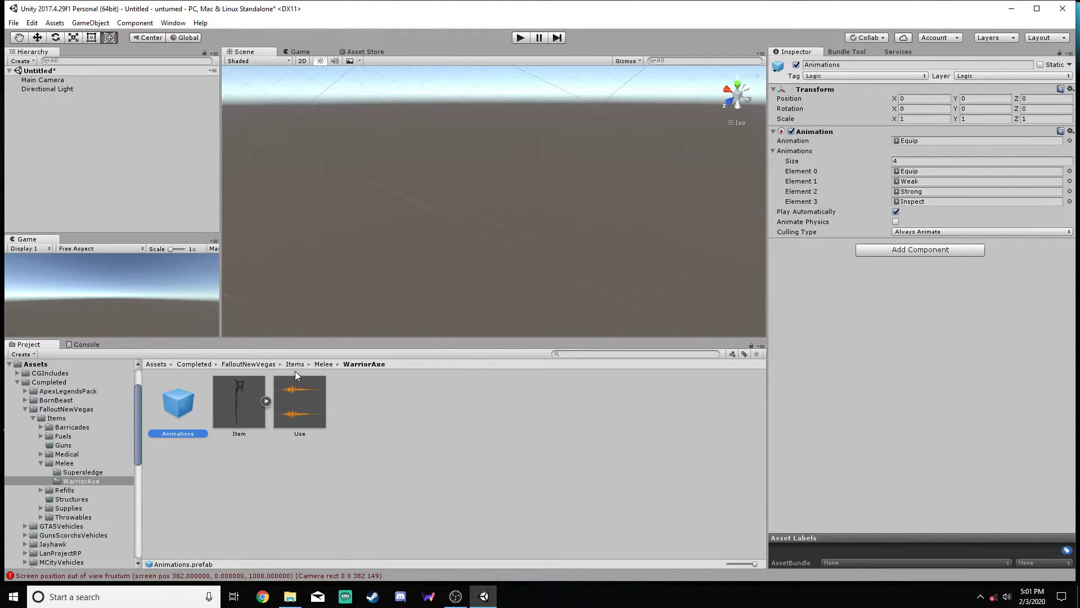
{"action": "left_click", "coordinate": [241, 401]}
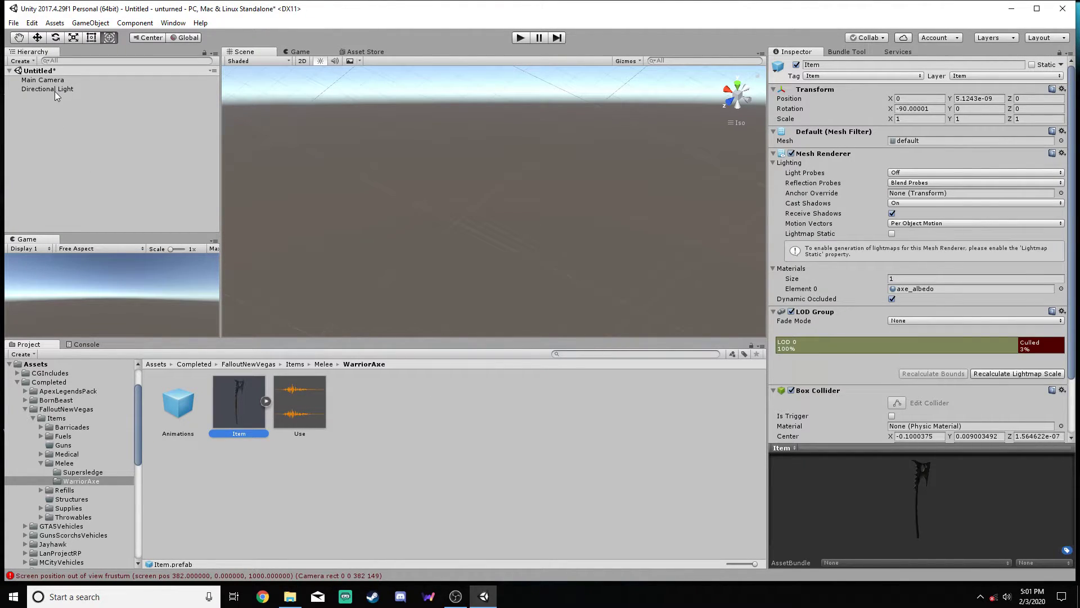
{"action": "left_click", "coordinate": [56, 90]}
{"action": "left_click", "coordinate": [50, 80]}
{"action": "left_click", "coordinate": [59, 89]}
{"action": "left_click", "coordinate": [249, 388]}
- Select the WarriorAxe folder inside Melee and bring up Unturned's Bundle Tool, keeping it docked beside the Inspector
{"action": "left_click", "coordinate": [75, 461]}
{"action": "left_click", "coordinate": [237, 404]}
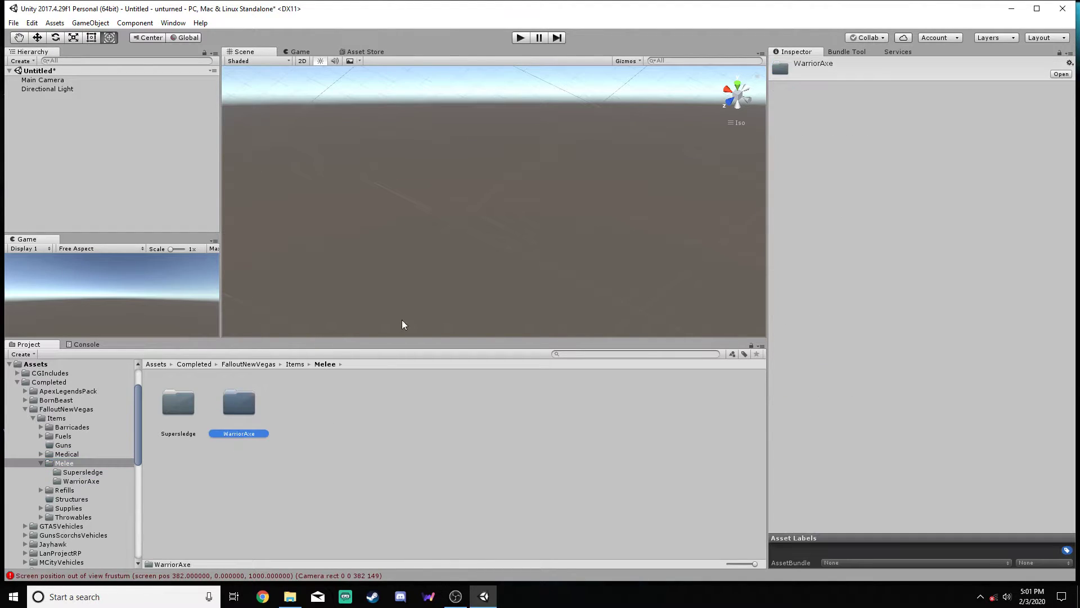
{"action": "left_click", "coordinate": [844, 51]}
{"action": "left_click", "coordinate": [173, 23]}
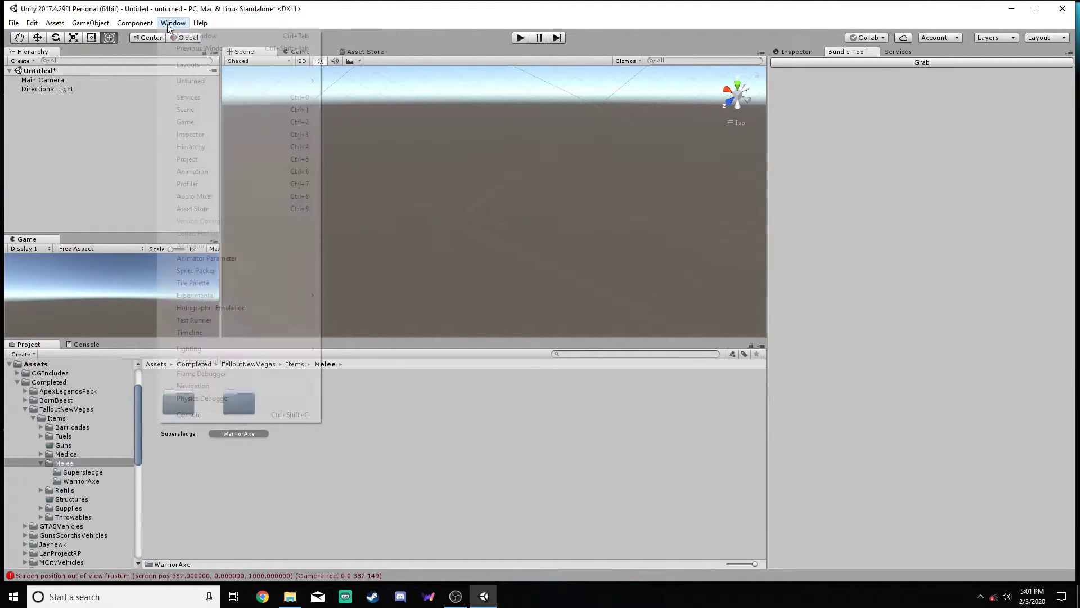
{"action": "mouse_move", "coordinate": [201, 84]}
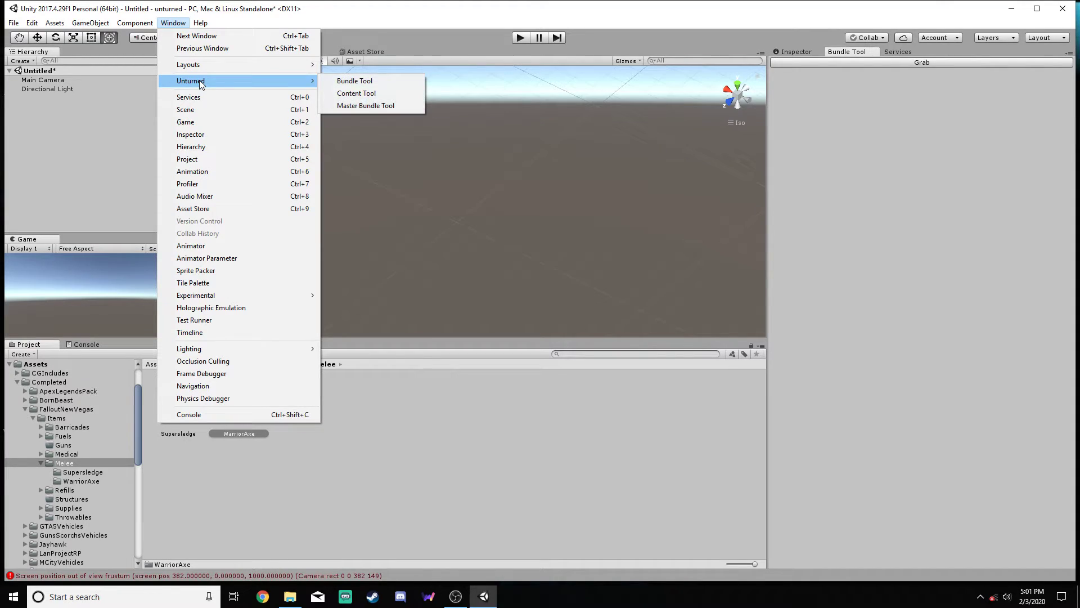
{"action": "left_click", "coordinate": [367, 83]}
{"action": "left_click_drag", "start_coordinate": [835, 56], "coordinate": [602, 169]}
{"action": "left_click_drag", "start_coordinate": [612, 63], "coordinate": [843, 55]}
- Grab the WarriorAxe folder's assets and build them into a WarriorAxe bundle saved on the desktop
{"action": "left_click", "coordinate": [865, 63]}
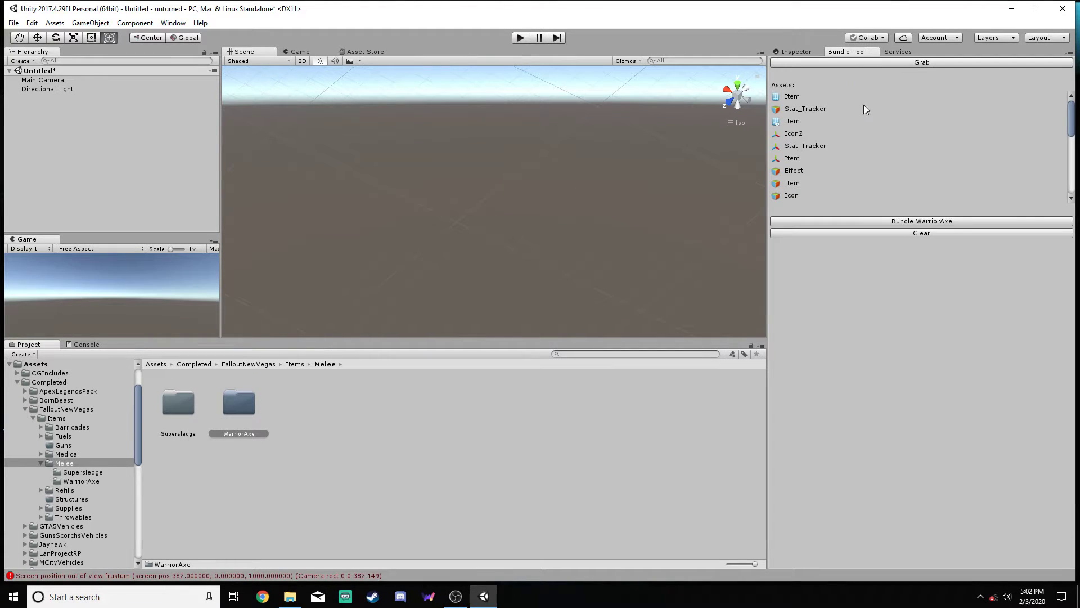
{"action": "left_click", "coordinate": [877, 220]}
{"action": "left_click", "coordinate": [49, 136]}
{"action": "left_click", "coordinate": [453, 314]}
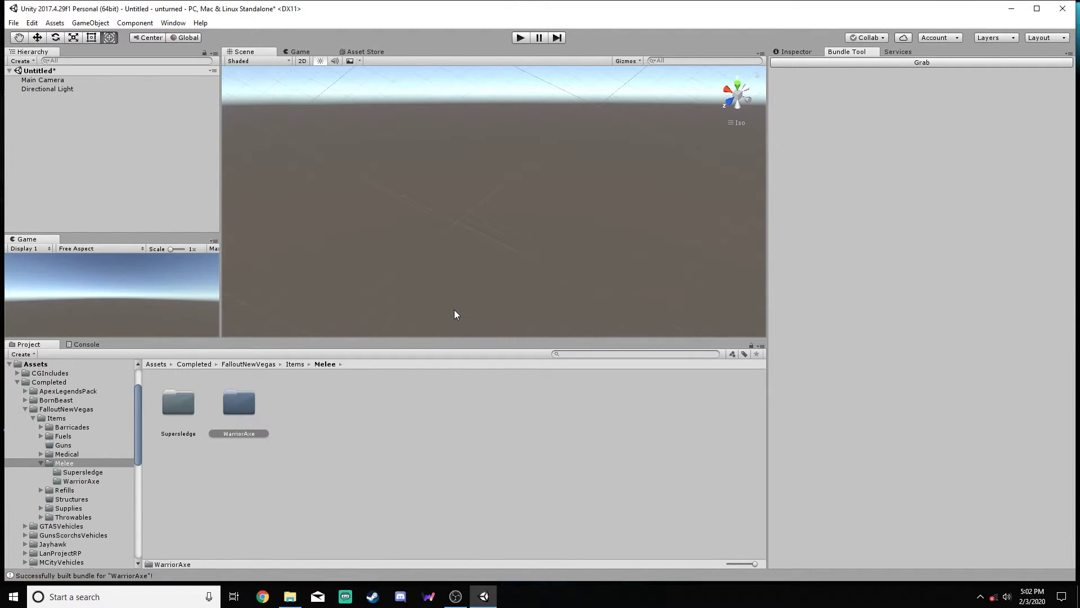
- Switch to the File Explorer window showing the warrior-axe model folder
{"action": "left_click", "coordinate": [1011, 9]}
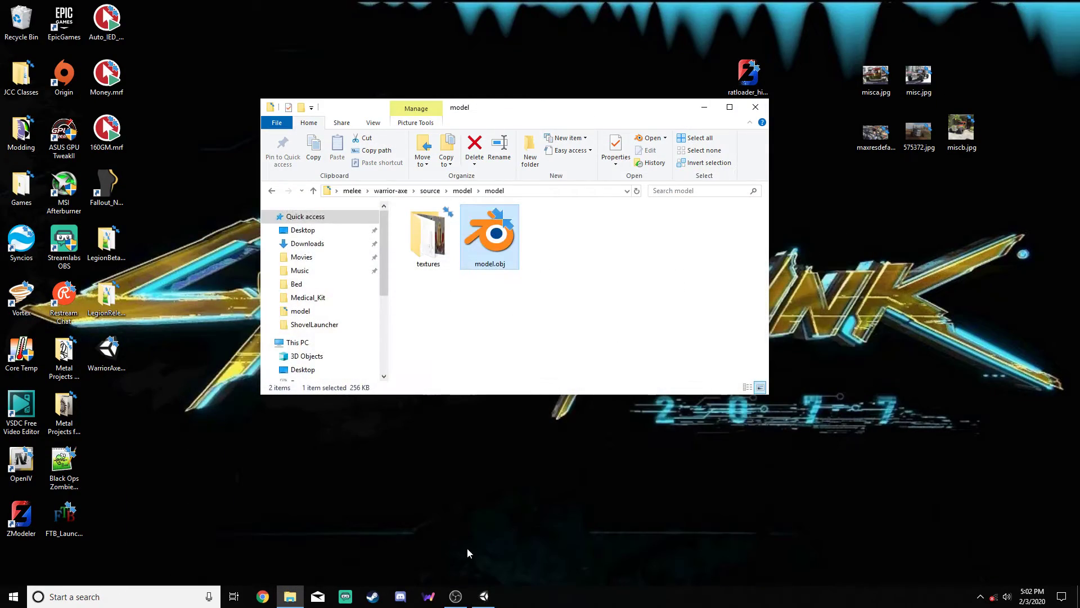
{"action": "left_click", "coordinate": [483, 596]}
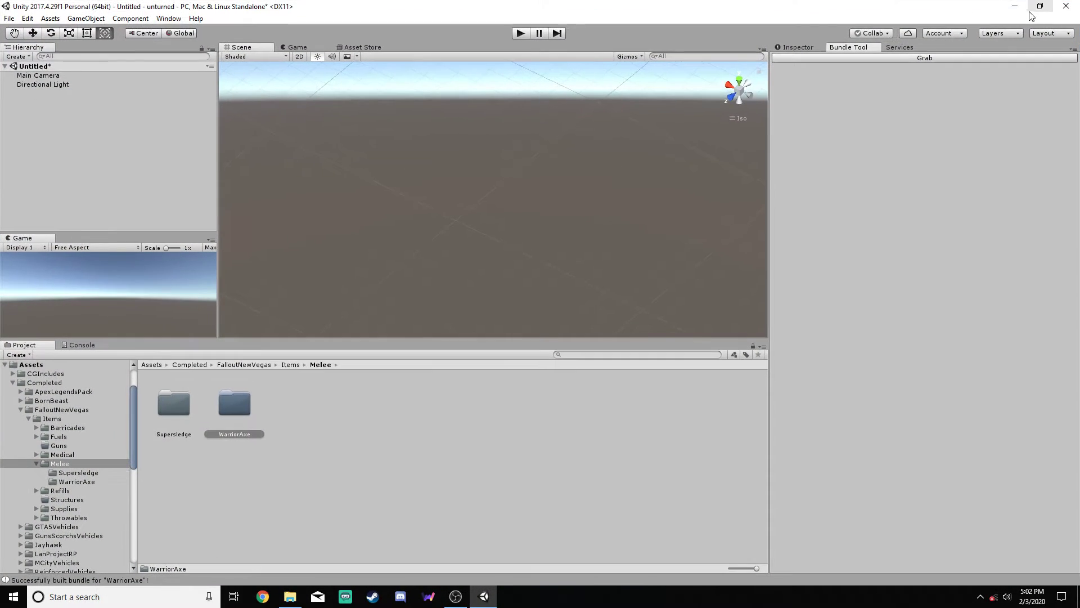
{"action": "left_click", "coordinate": [1011, 9]}
{"action": "left_click_drag", "start_coordinate": [577, 254], "coordinate": [598, 274]}
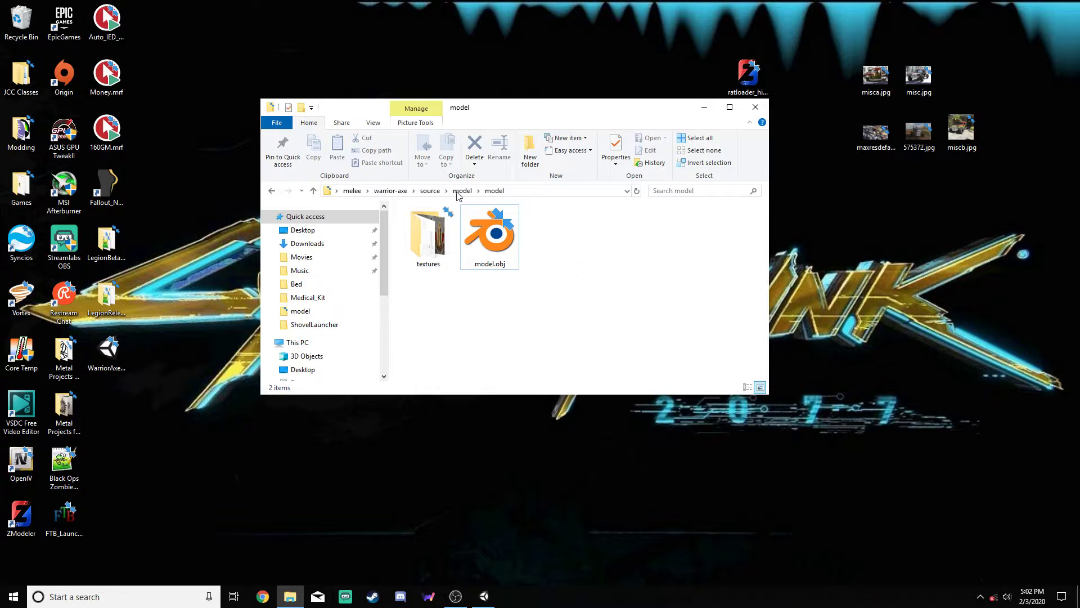
{"action": "right_click", "coordinate": [289, 597]}
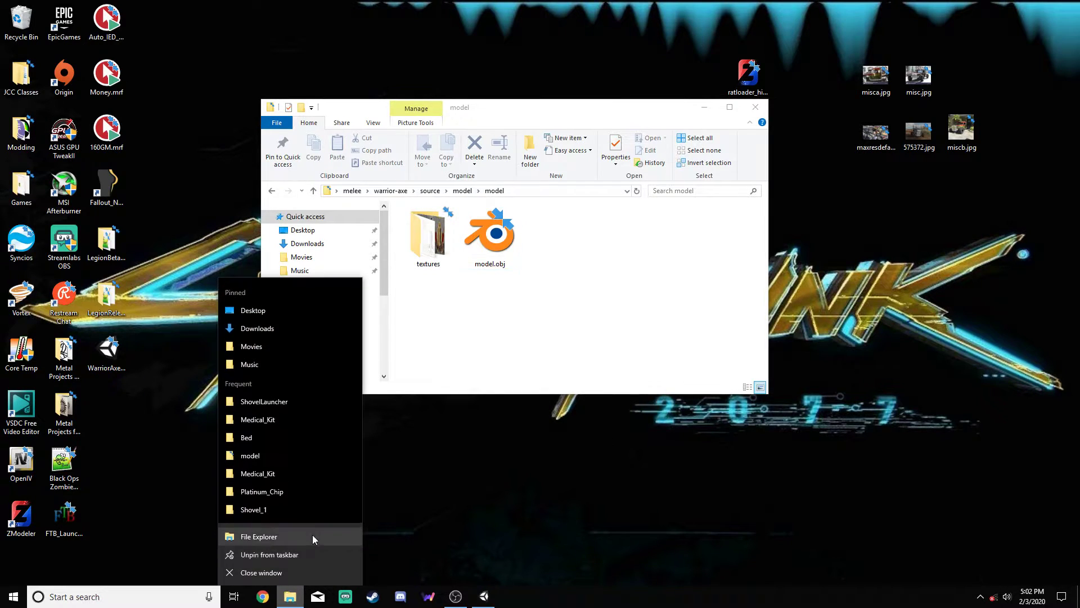
{"action": "left_click", "coordinate": [463, 333]}
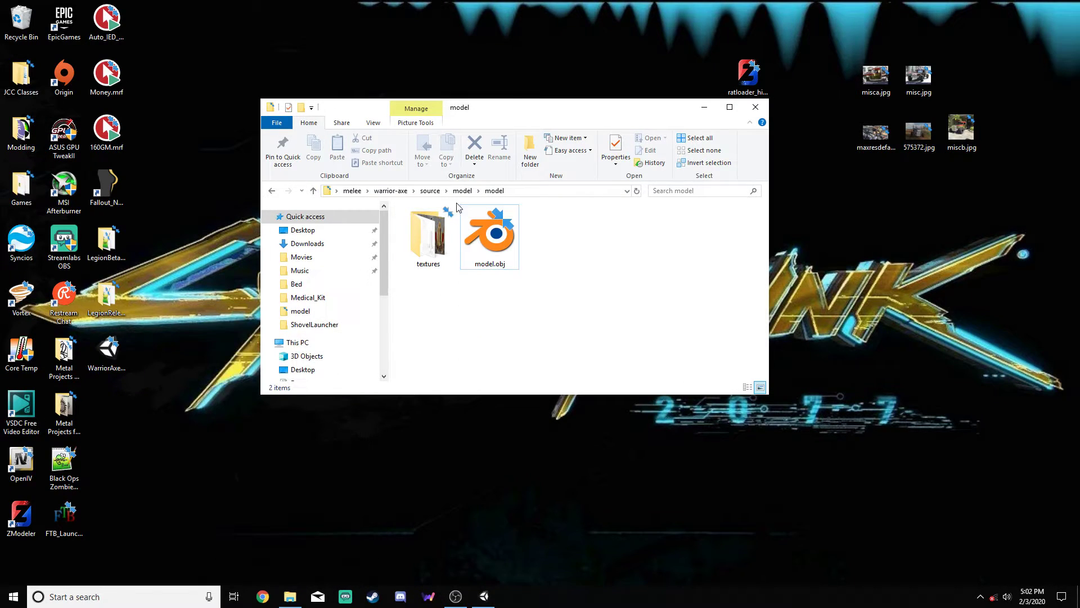
- Move axe_albedo.jpg and axe_normal.png from the textures subfolder up into the model folder
{"action": "double_click", "coordinate": [429, 235]}
{"action": "left_click", "coordinate": [617, 233]}
{"action": "left_click", "coordinate": [457, 236], "text": "ctrl"}
{"action": "left_click_drag", "start_coordinate": [457, 236], "coordinate": [495, 191]}
{"action": "left_click", "coordinate": [495, 191]}
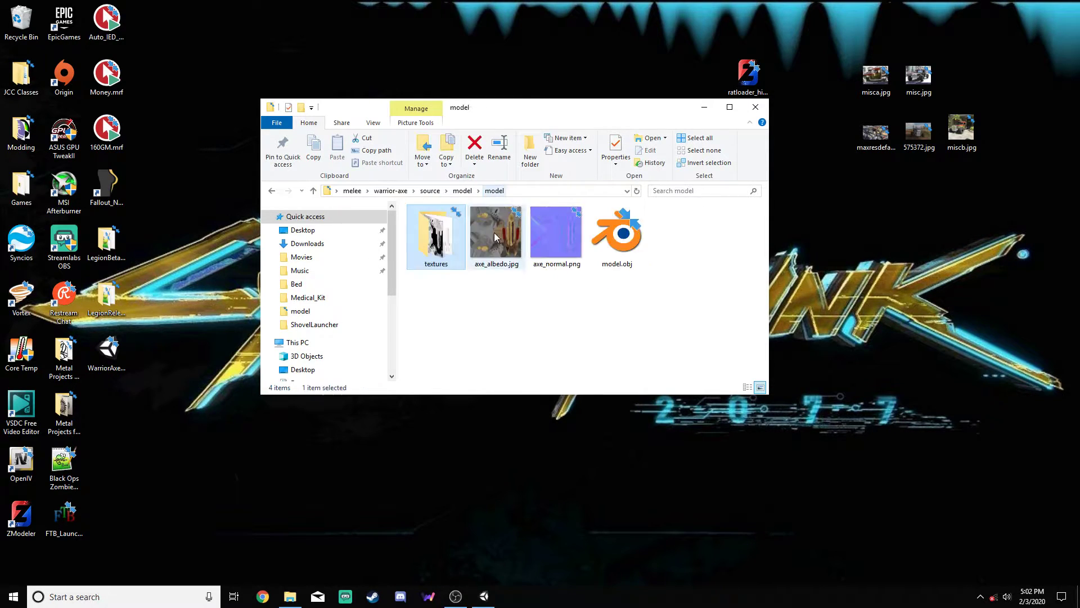
- Copy axe_albedo.jpg, axe_normal.png and model.obj, and go to 3D Models > UnturnedImports > FalloutNewVegas > Items > Melee on drive D
{"action": "left_click_drag", "start_coordinate": [657, 287], "coordinate": [476, 256]}
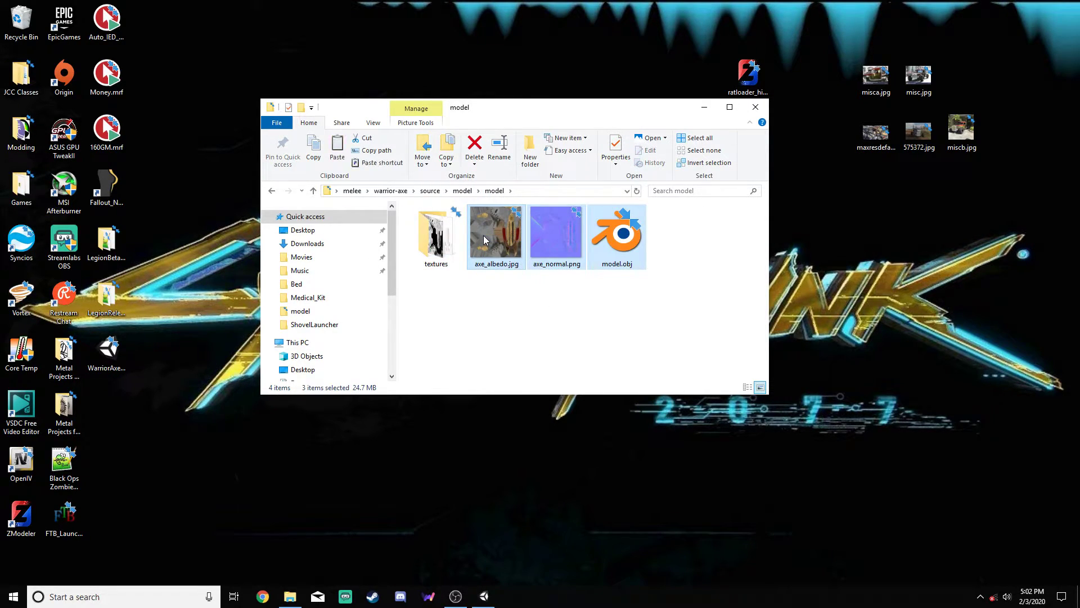
{"action": "scroll", "coordinate": [325, 326], "scroll_direction": "down", "scroll_amount": 3}
{"action": "left_click", "coordinate": [315, 360]}
{"action": "double_click", "coordinate": [431, 224]}
{"action": "left_click", "coordinate": [403, 190]}
{"action": "double_click", "coordinate": [452, 248]}
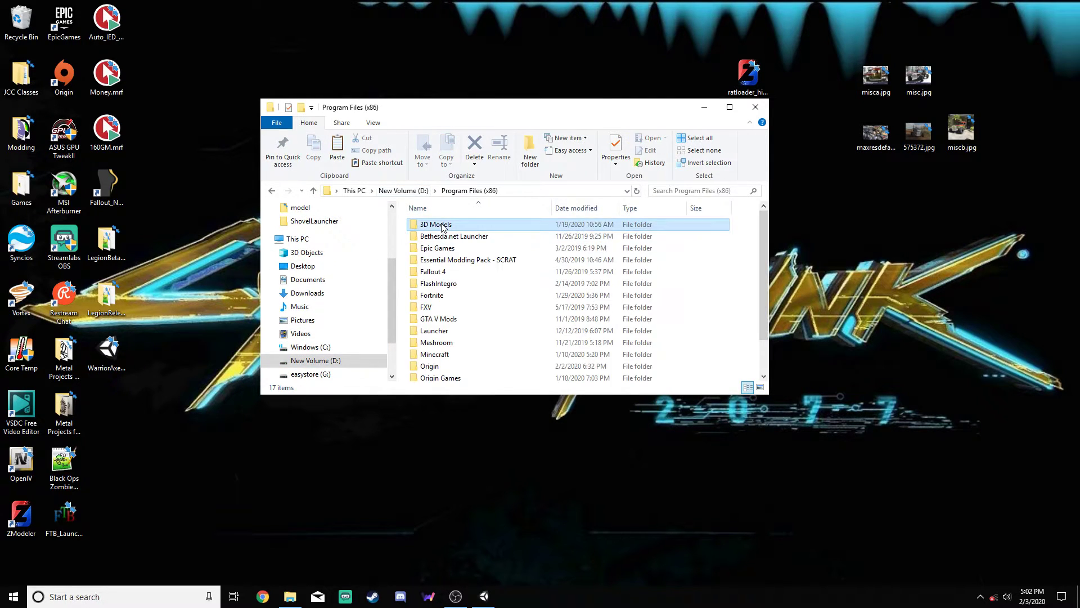
{"action": "double_click", "coordinate": [444, 224]}
{"action": "double_click", "coordinate": [456, 296]}
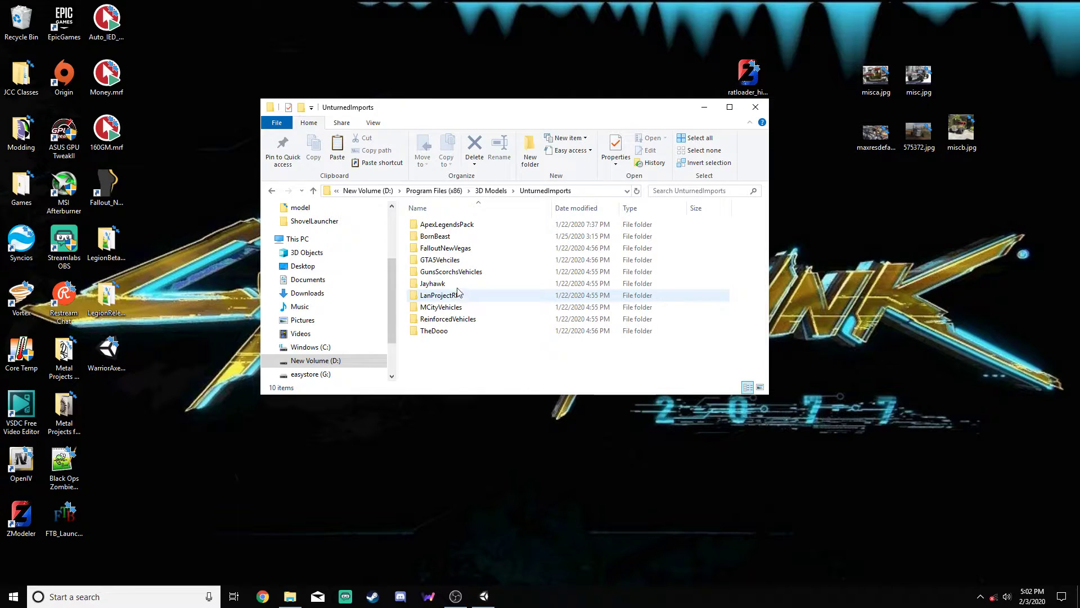
{"action": "double_click", "coordinate": [453, 247]}
{"action": "double_click", "coordinate": [445, 225]}
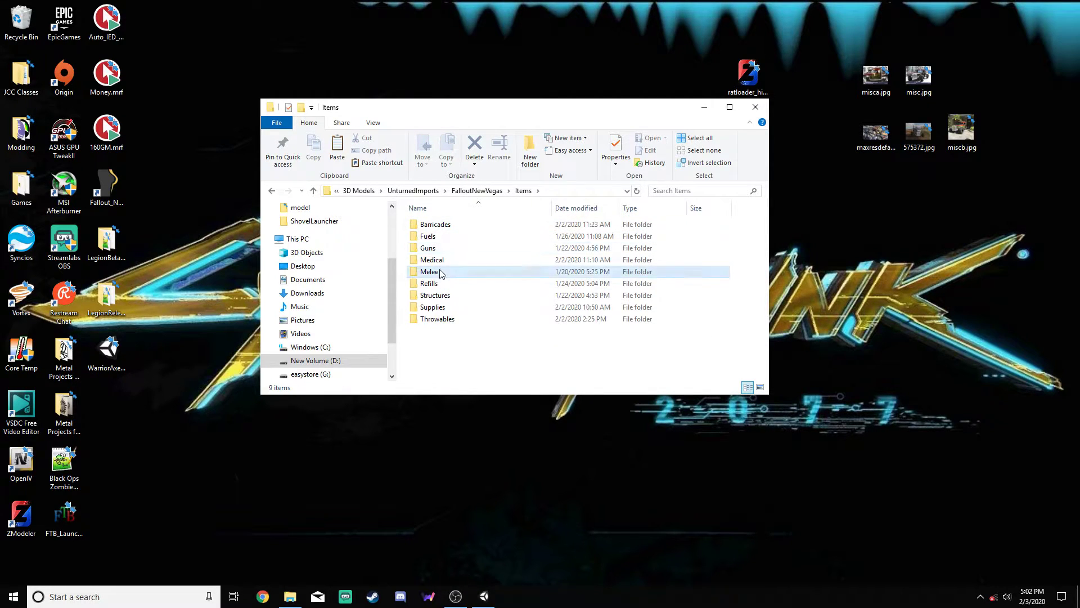
{"action": "double_click", "coordinate": [440, 269]}
- Create a folder named WarriorAxe in Melee and paste the copied model and texture files into it
{"action": "key", "text": "ctrl+shift+n"}
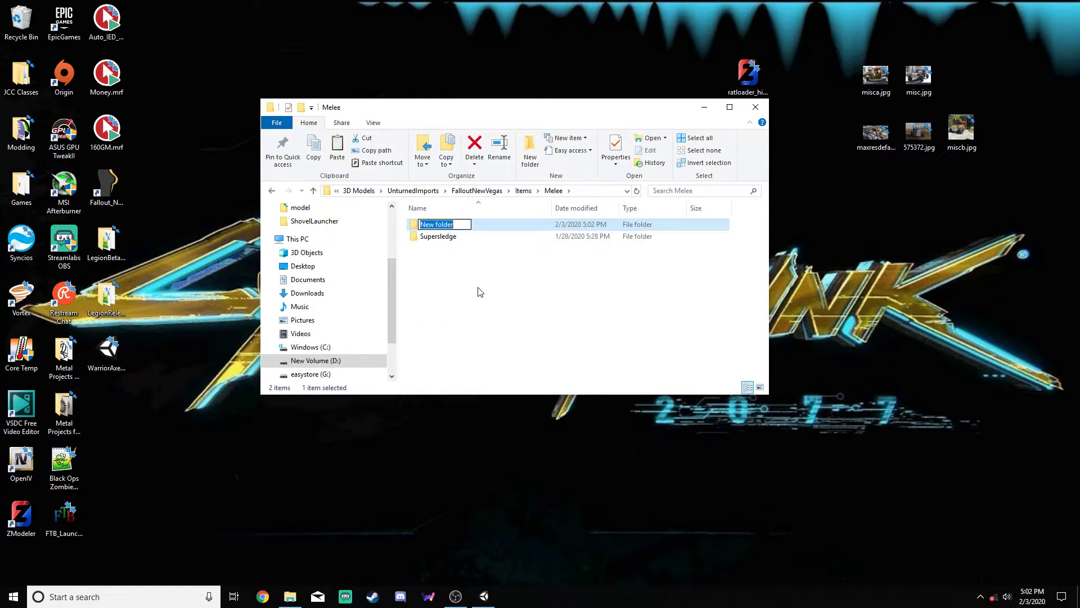
{"action": "type", "text": "WarriorAxe"}
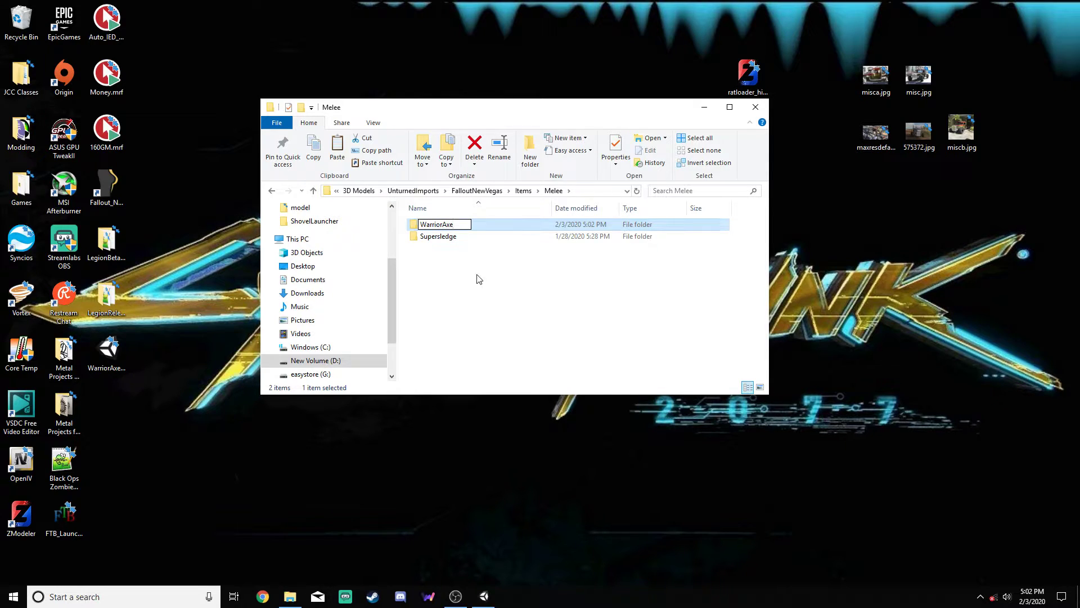
{"action": "key", "text": "Return"}
{"action": "double_click", "coordinate": [462, 241]}
{"action": "key", "text": "ctrl+v"}
{"action": "left_click", "coordinate": [502, 273]}
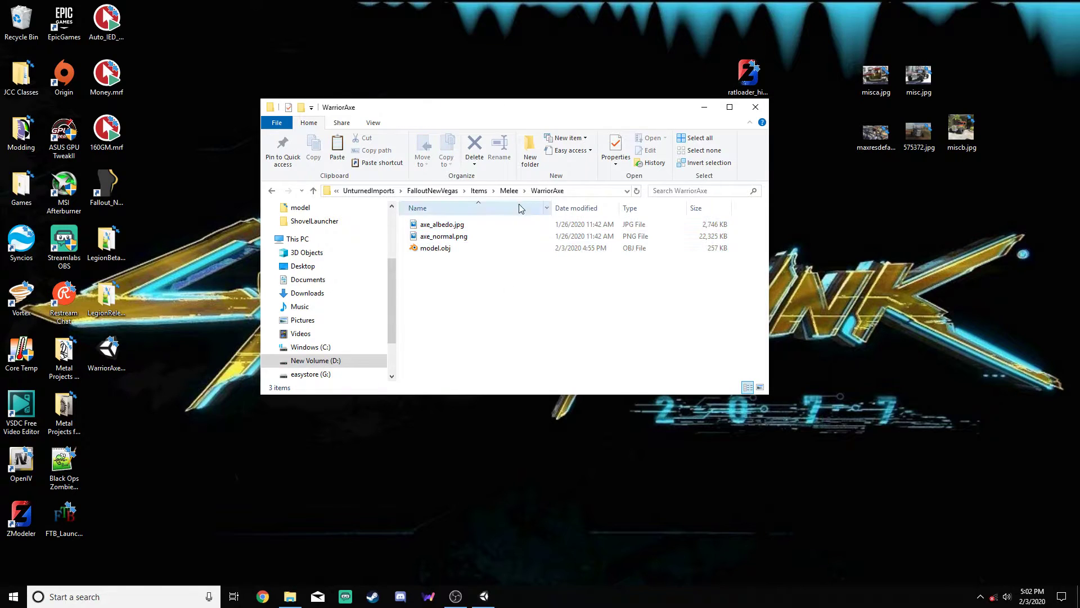
- Go to the FalloutNewVegas mod's Items > Melee folder under 3D Models > UnturnedUploads
{"action": "left_click", "coordinate": [369, 191]}
{"action": "left_click", "coordinate": [495, 191]}
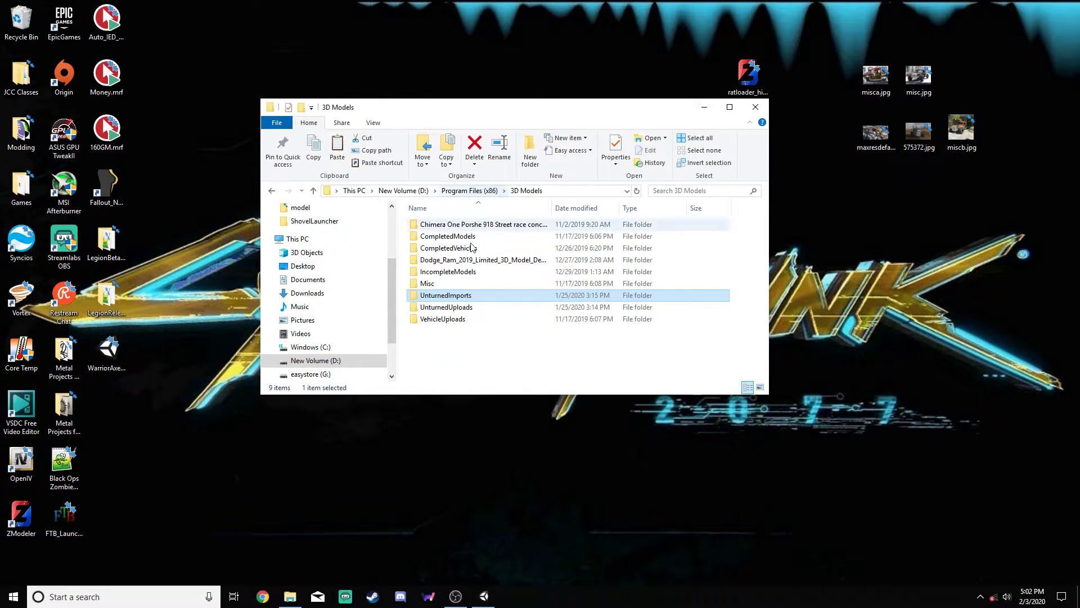
{"action": "double_click", "coordinate": [462, 307]}
{"action": "double_click", "coordinate": [447, 248]}
{"action": "double_click", "coordinate": [453, 224]}
{"action": "double_click", "coordinate": [456, 227]}
{"action": "double_click", "coordinate": [457, 227]}
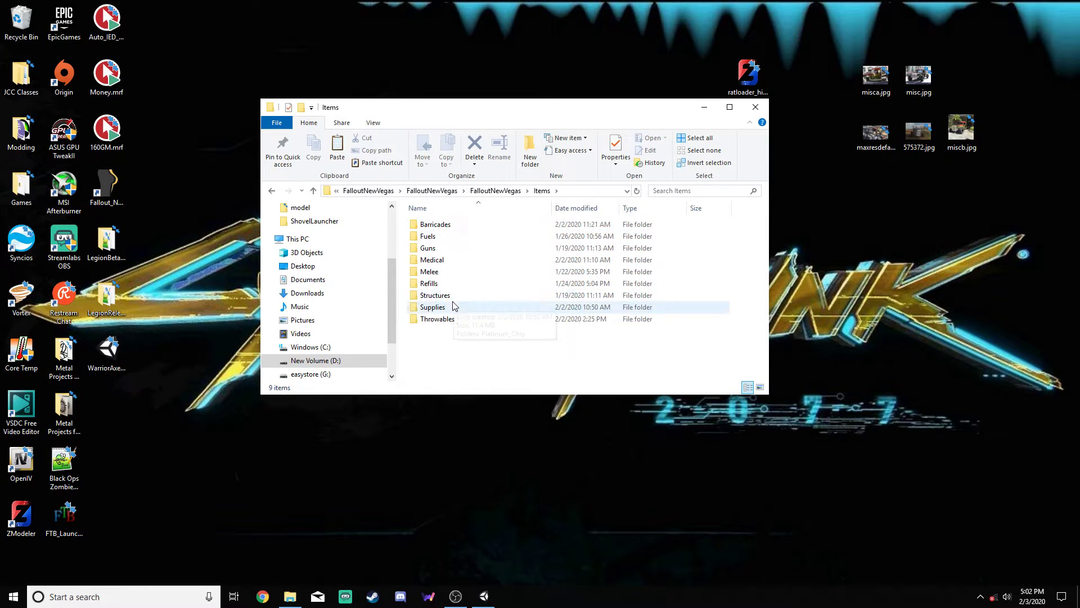
{"action": "double_click", "coordinate": [431, 272]}
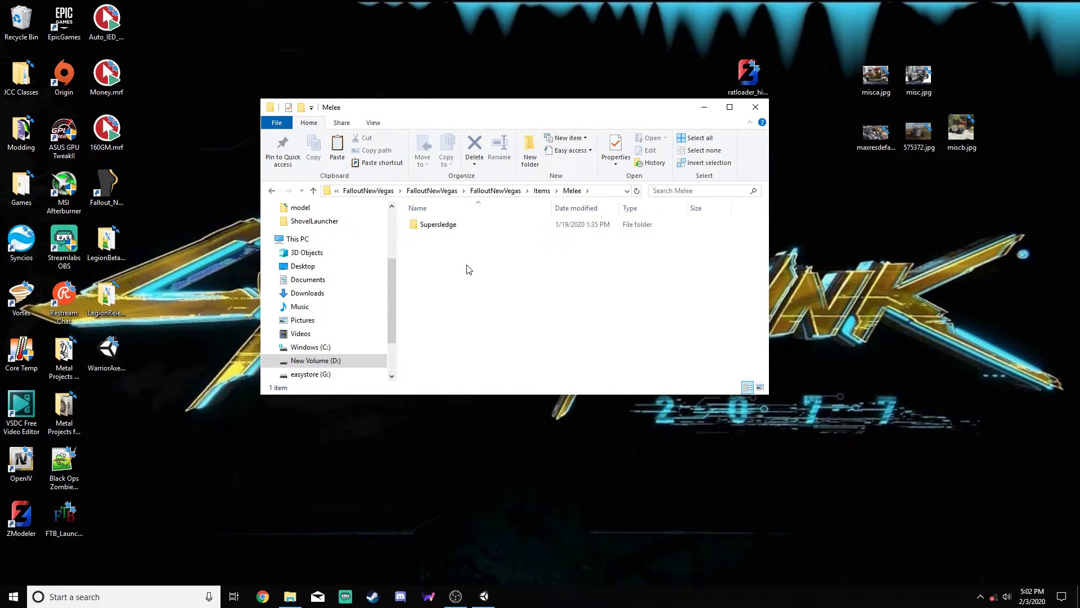
- Create a WarriorAxe folder in the upload's Melee folder and move WarriorAxe.unity3d from the desktop into it
{"action": "key", "text": "ctrl+shift+n"}
{"action": "key", "text": "BackSpace"}
{"action": "type", "text": "Wa"}
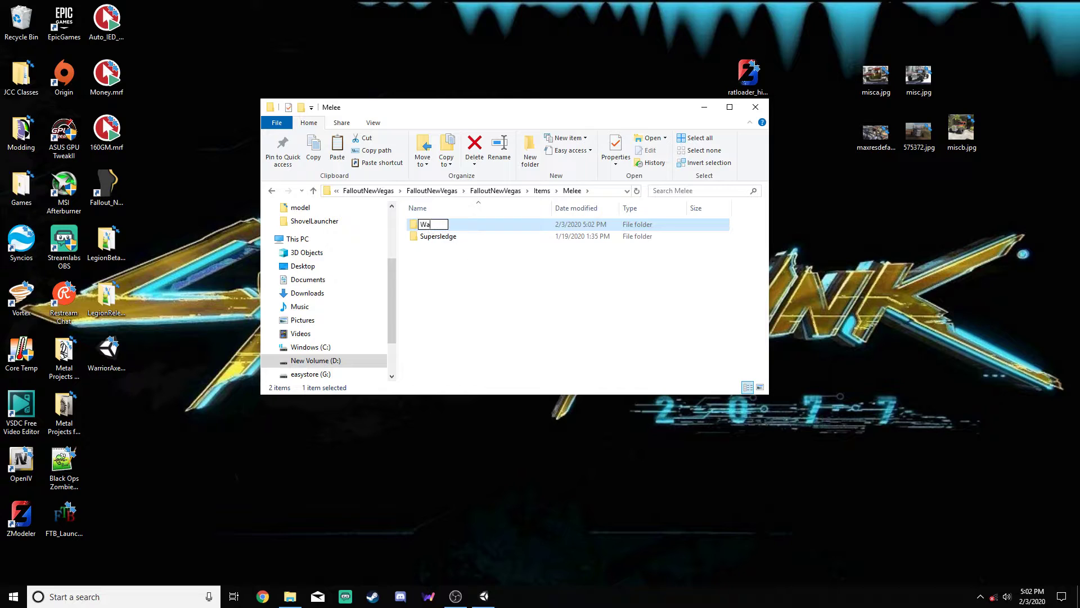
{"action": "type", "text": "rriorAxe"}
{"action": "left_click", "coordinate": [461, 271]}
{"action": "double_click", "coordinate": [461, 241]}
{"action": "left_click_drag", "start_coordinate": [106, 351], "coordinate": [546, 304]}
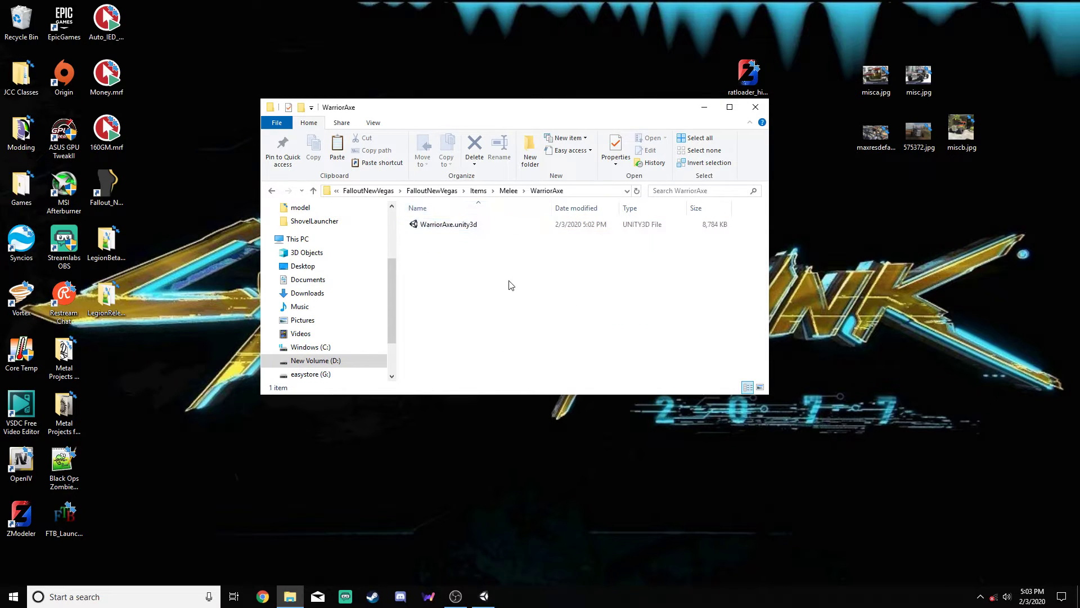
- Open Unturned's install folder in a second window and go to Bundles > Items > Melee > Axe_Fire
{"action": "key", "text": "super"}
{"action": "left_click", "coordinate": [414, 522]}
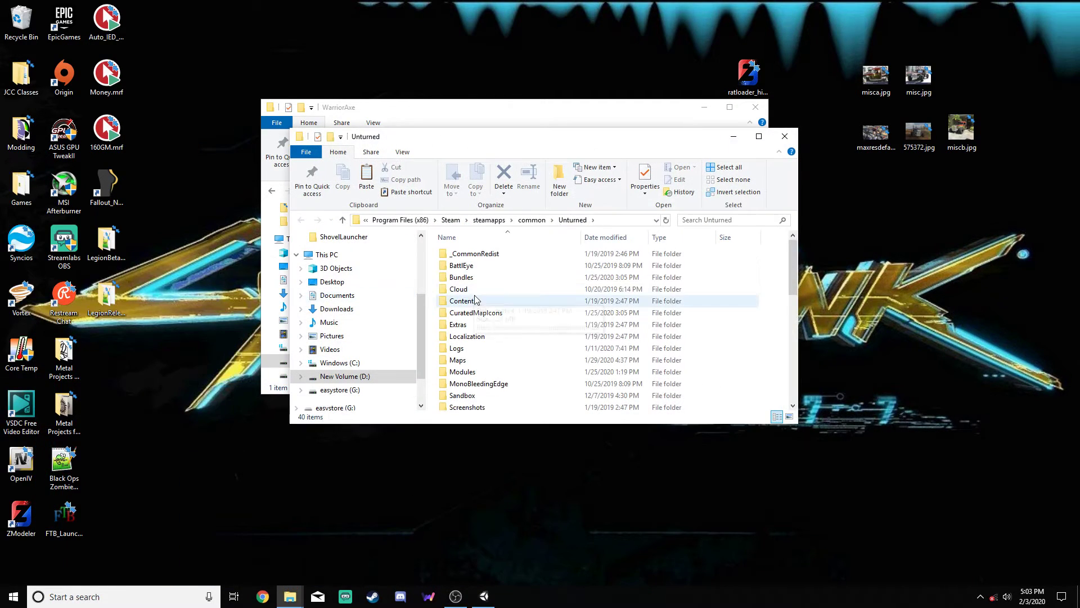
{"action": "double_click", "coordinate": [467, 278]}
{"action": "double_click", "coordinate": [467, 291]}
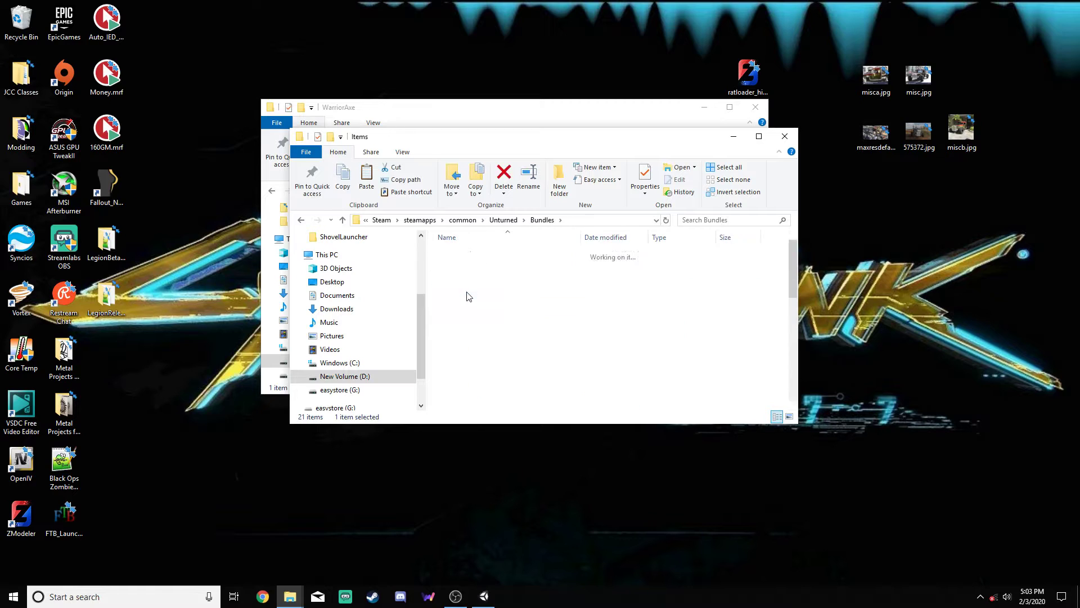
{"action": "scroll", "coordinate": [472, 315], "scroll_direction": "down", "scroll_amount": 4}
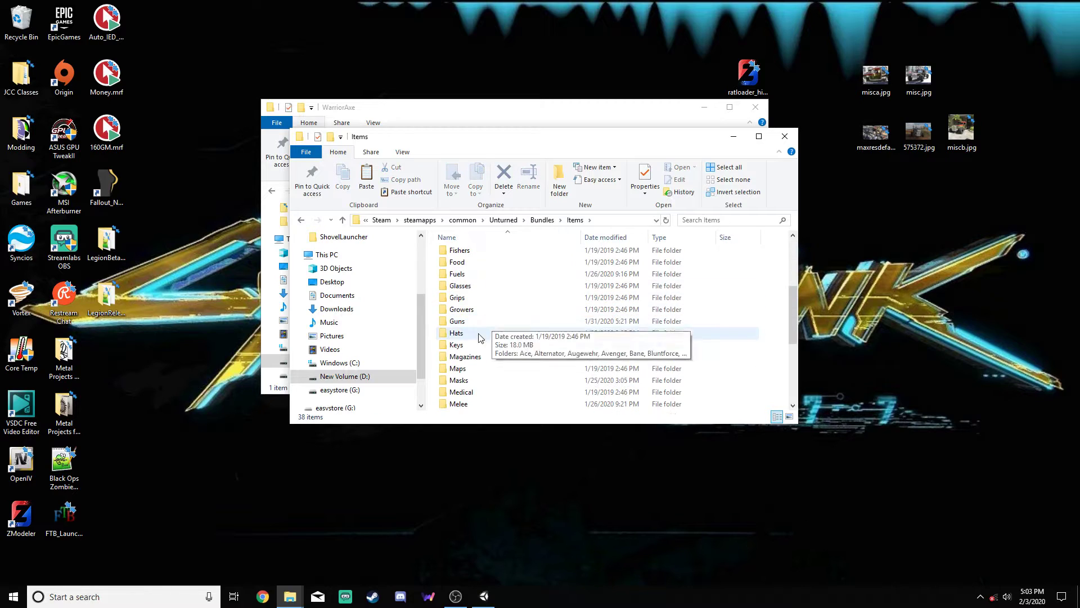
{"action": "double_click", "coordinate": [460, 403]}
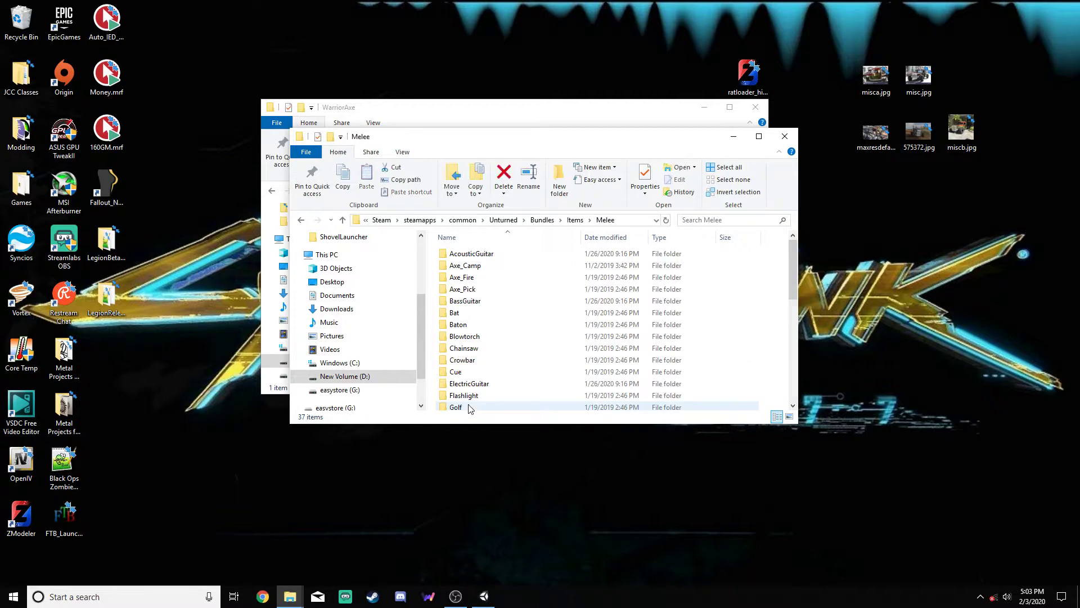
{"action": "double_click", "coordinate": [476, 276]}
- Copy Axe_Fire.dat and English.dat into the upload's WarriorAxe folder and close the Axe_Fire window
{"action": "left_click", "coordinate": [476, 265]}
{"action": "left_click", "coordinate": [494, 254], "text": "shift"}
{"action": "left_click_drag", "start_coordinate": [506, 139], "coordinate": [831, 140]}
{"action": "left_click_drag", "start_coordinate": [812, 258], "coordinate": [519, 288]}
{"action": "left_click", "coordinate": [897, 309]}
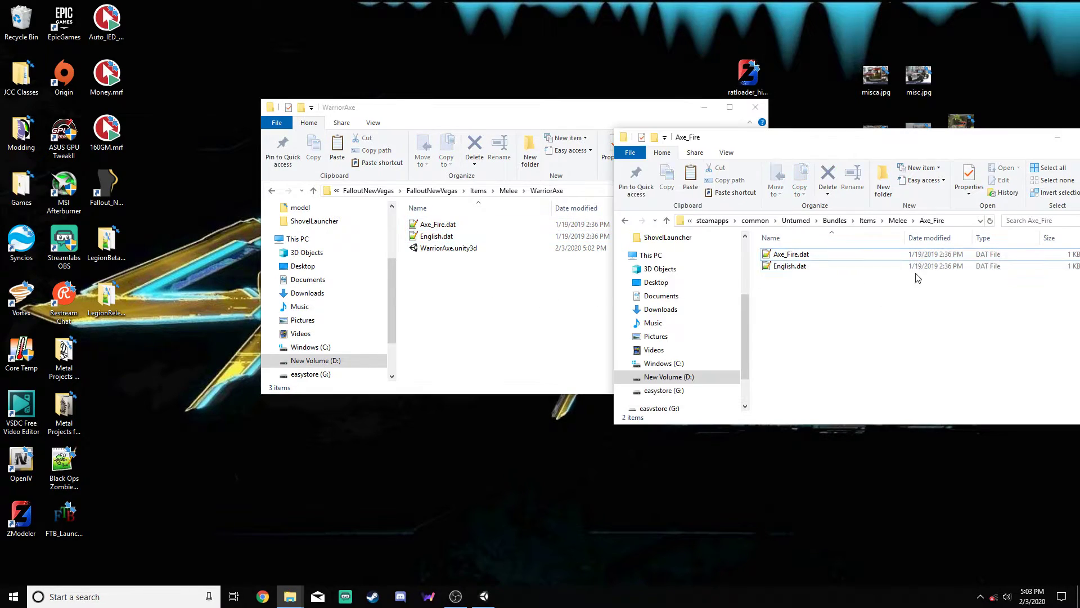
{"action": "key", "text": "alt+F4"}
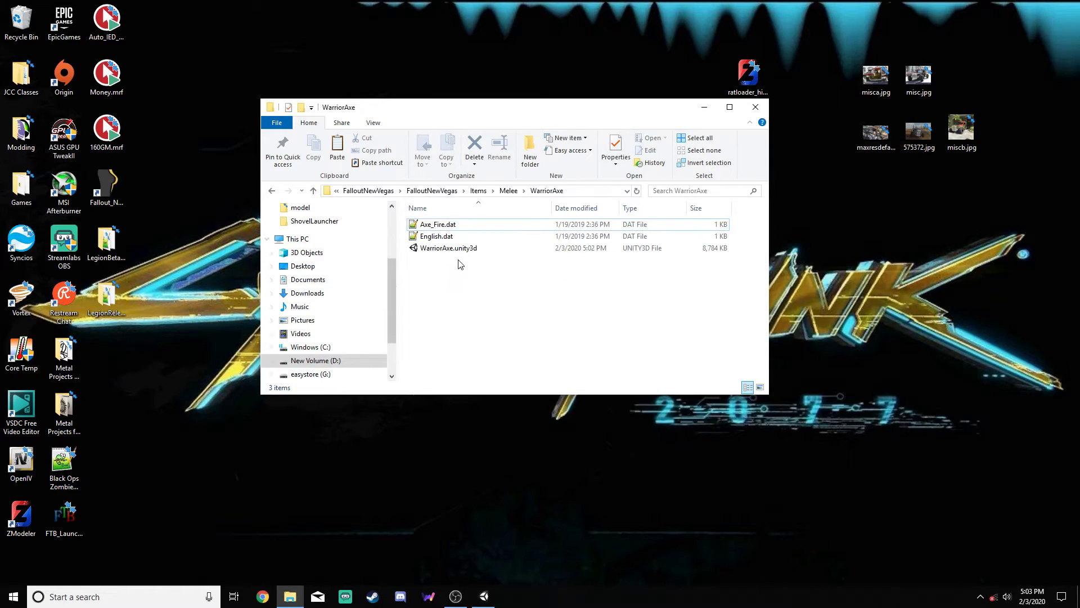
- Rename Axe_Fire.dat to WarriorAxe.dat
{"action": "left_click", "coordinate": [447, 225]}
{"action": "left_click", "coordinate": [447, 225]}
{"action": "type", "text": "Q"}
{"action": "key", "text": "BackSpace"}
{"action": "type", "text": "W"}
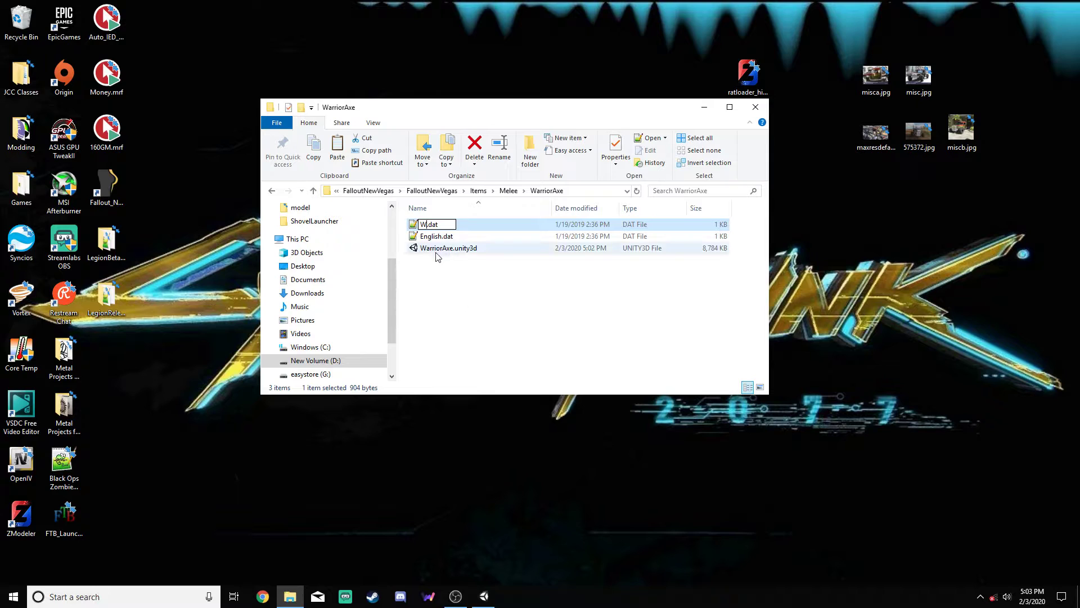
{"action": "type", "text": "arrio"}
{"action": "type", "text": "rAxe"}
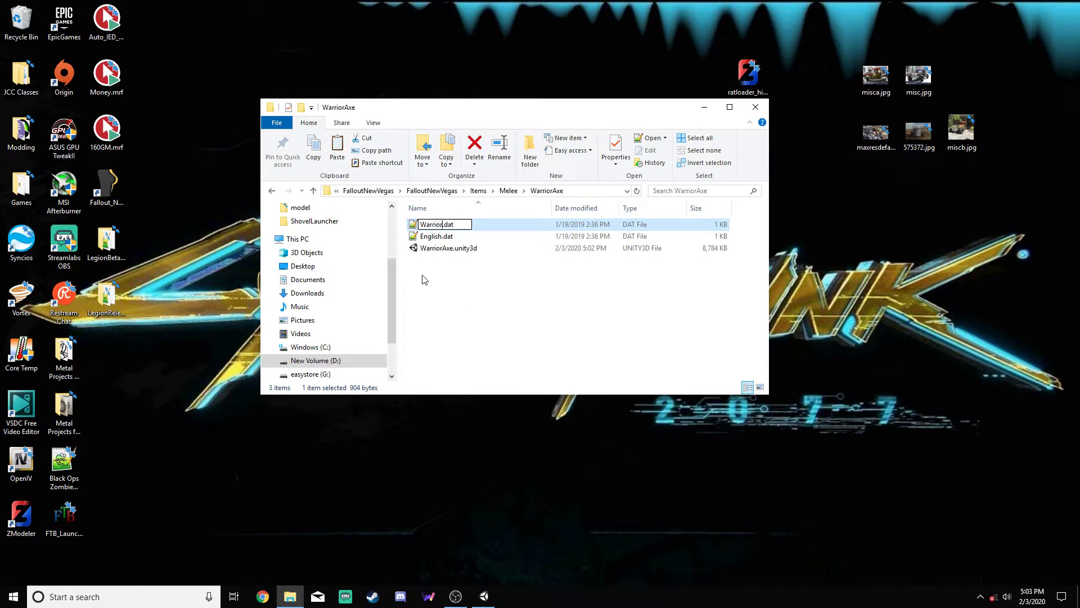
{"action": "left_click", "coordinate": [437, 299]}
- Open English.dat in the WarriorAxe folder and set the item's name to "Warrior Axe"
{"action": "double_click", "coordinate": [451, 226]}
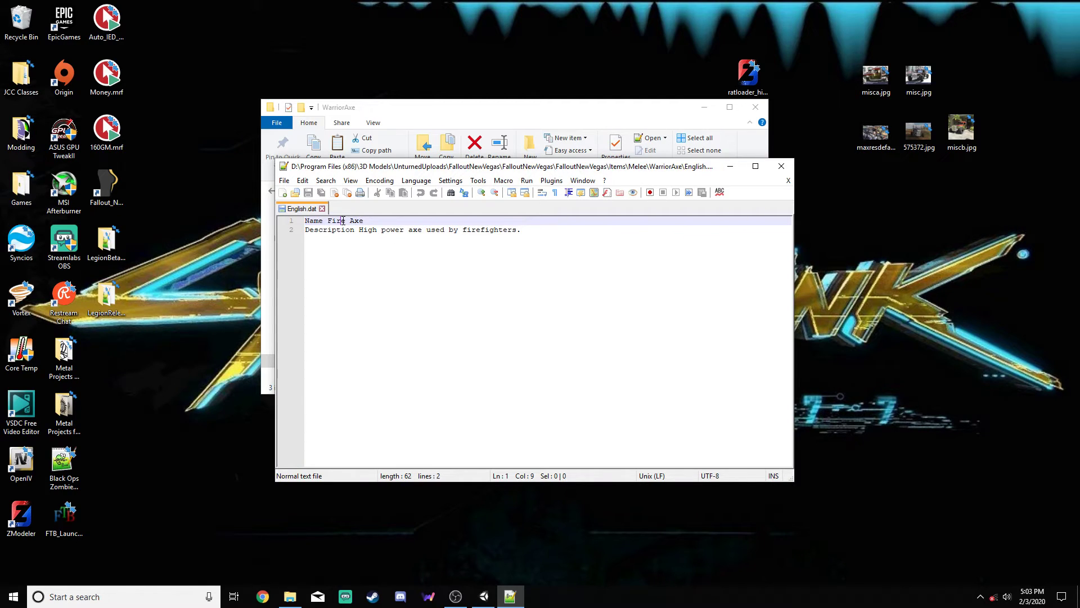
{"action": "left_click_drag", "start_coordinate": [346, 221], "coordinate": [327, 221]}
{"action": "type", "text": "Warrior"}
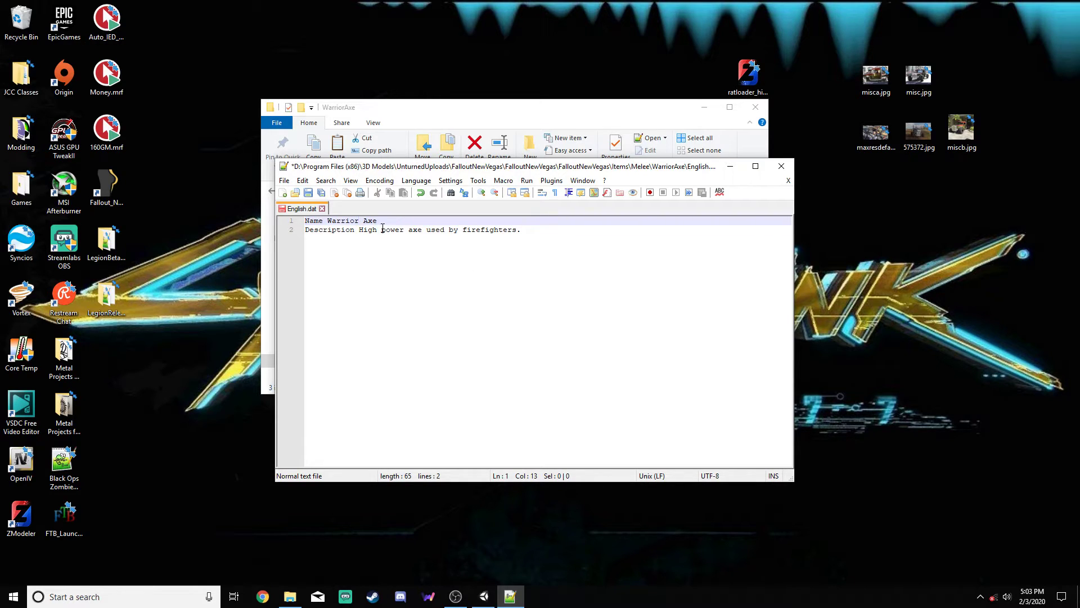
- Replace the description in English.dat with "Combat Axe designed for use by fierce Warriors"
{"action": "left_click_drag", "start_coordinate": [519, 227], "coordinate": [358, 230]}
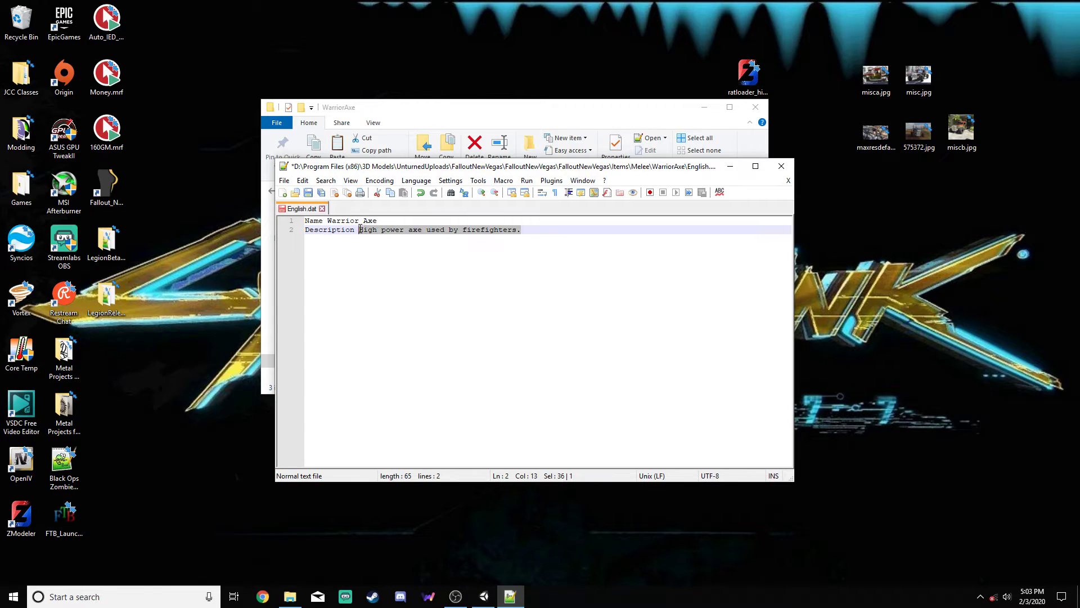
{"action": "key", "text": "Delete"}
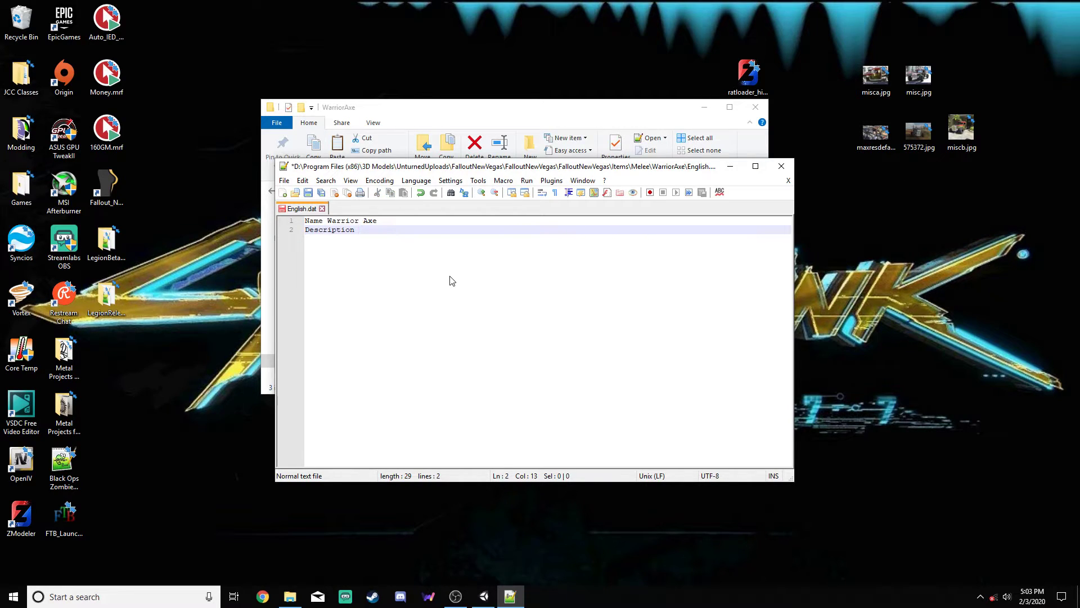
{"action": "left_click_drag", "start_coordinate": [424, 168], "coordinate": [626, 251]}
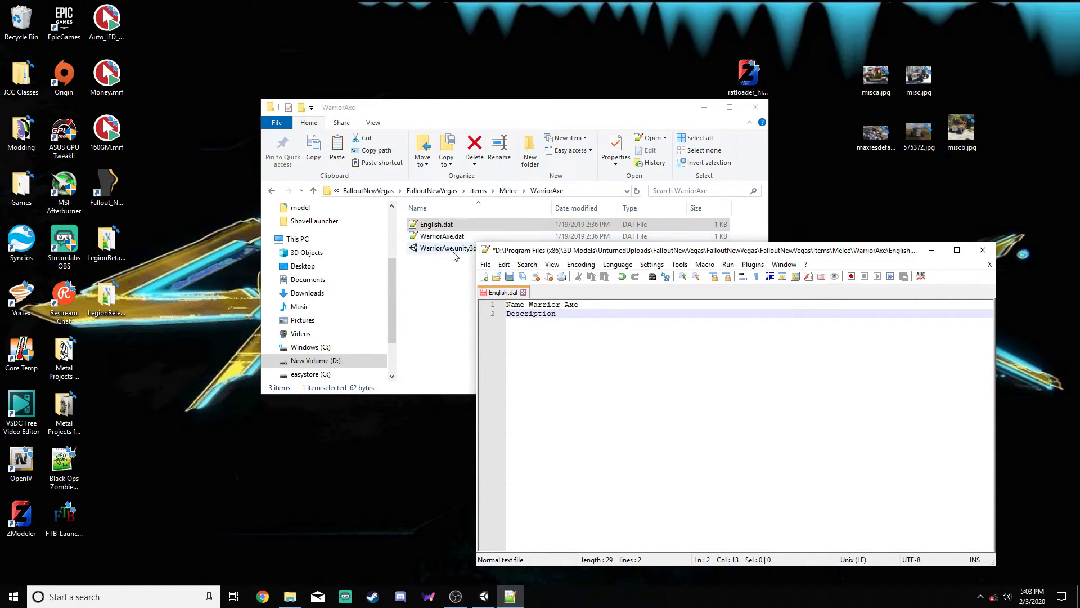
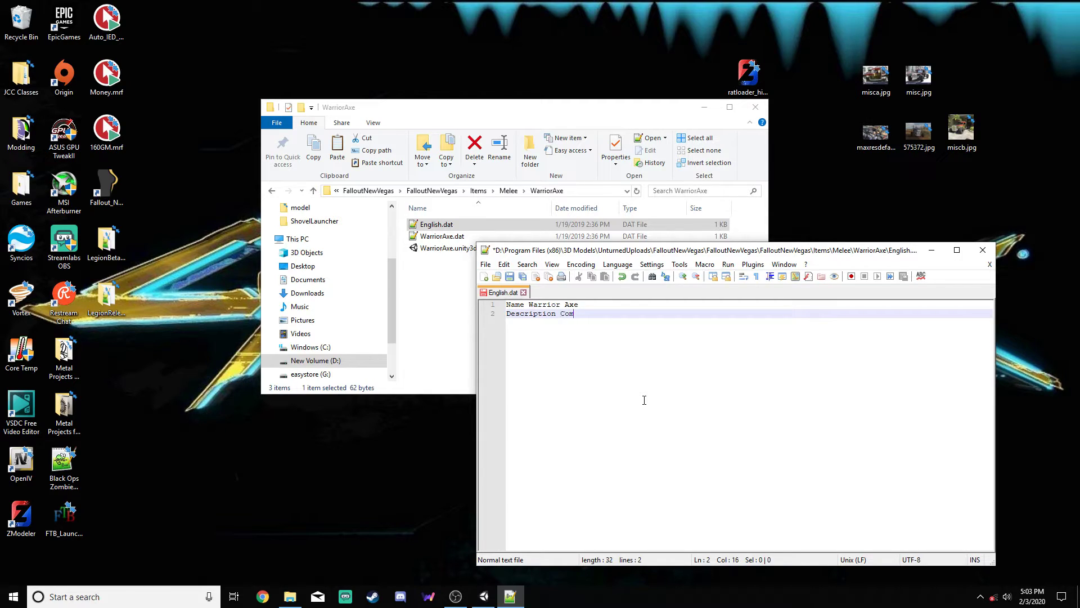
{"action": "type", "text": "Axe designed for use by"}
{"action": "type", "text": "fierce Warriors"}
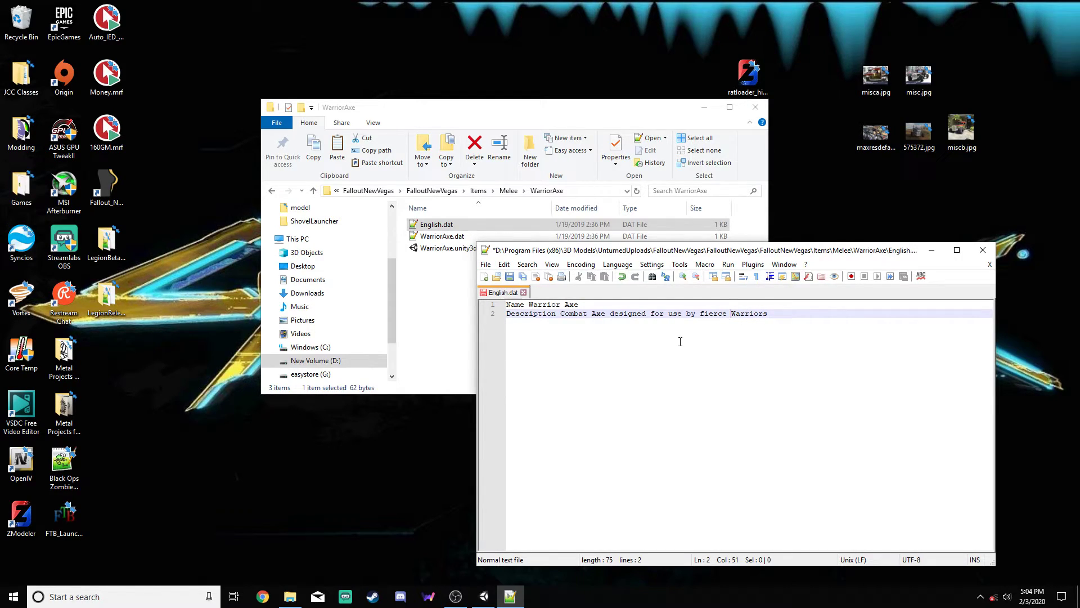
- Wrap the word "Warriors" in <color=red> and </color> tags and end the description with a period
{"action": "type", "text": "<color"}
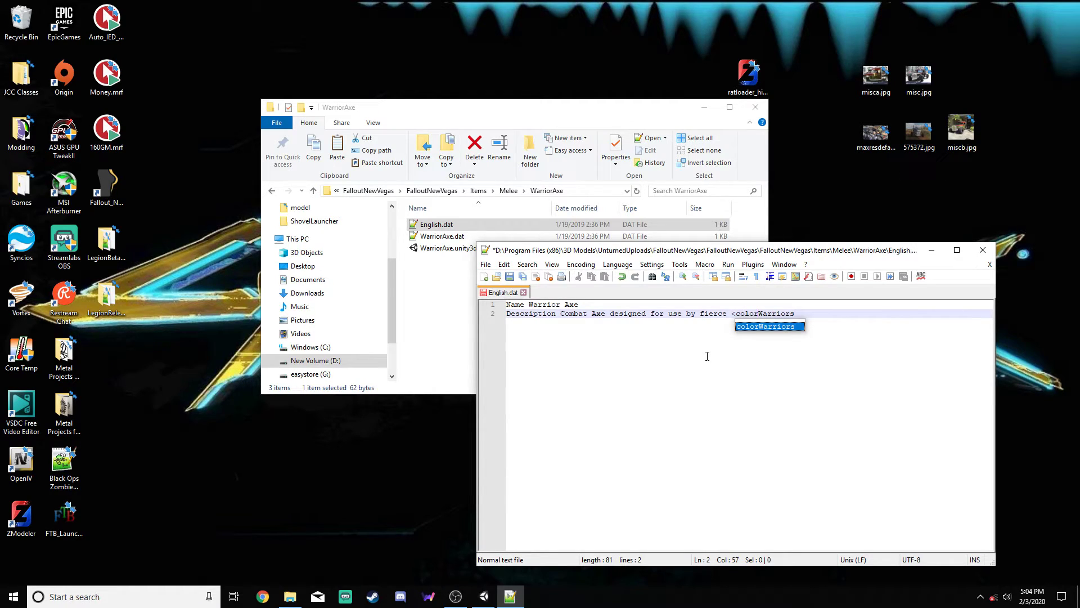
{"action": "type", "text": "=red>Warriors"}
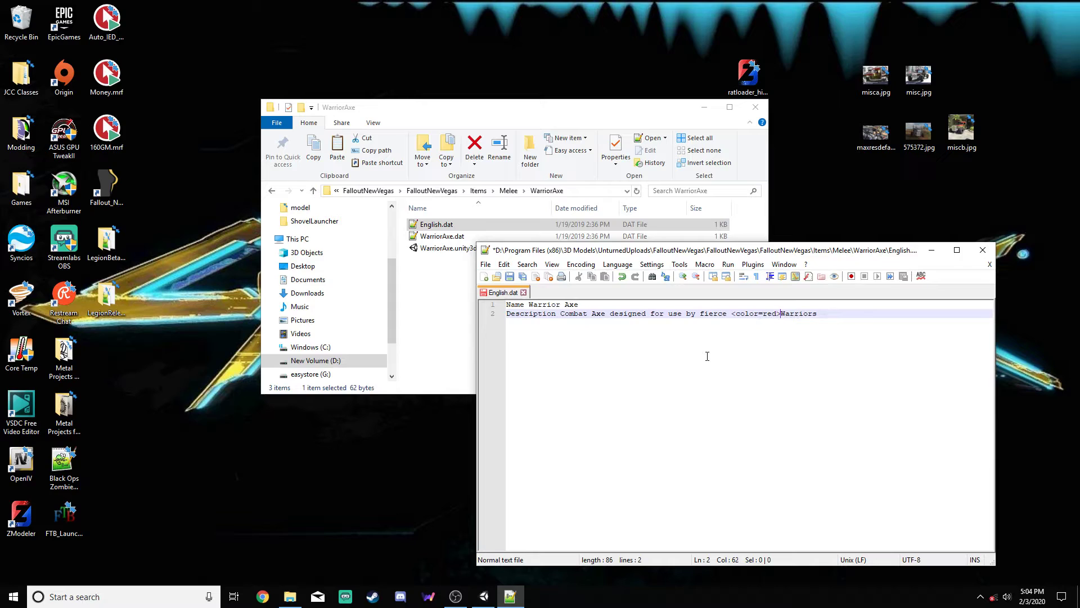
{"action": "type", "text": "</color>."}
{"action": "mouse_move", "coordinate": [781, 319]}
{"action": "left_mouse_down"}
{"action": "mouse_move", "coordinate": [857, 313]}
{"action": "mouse_move", "coordinate": [785, 317]}
{"action": "left_mouse_up"}
{"action": "left_click", "coordinate": [747, 333]}
{"action": "left_click_drag", "start_coordinate": [598, 313], "coordinate": [592, 313]}
{"action": "type", "text": "a"}
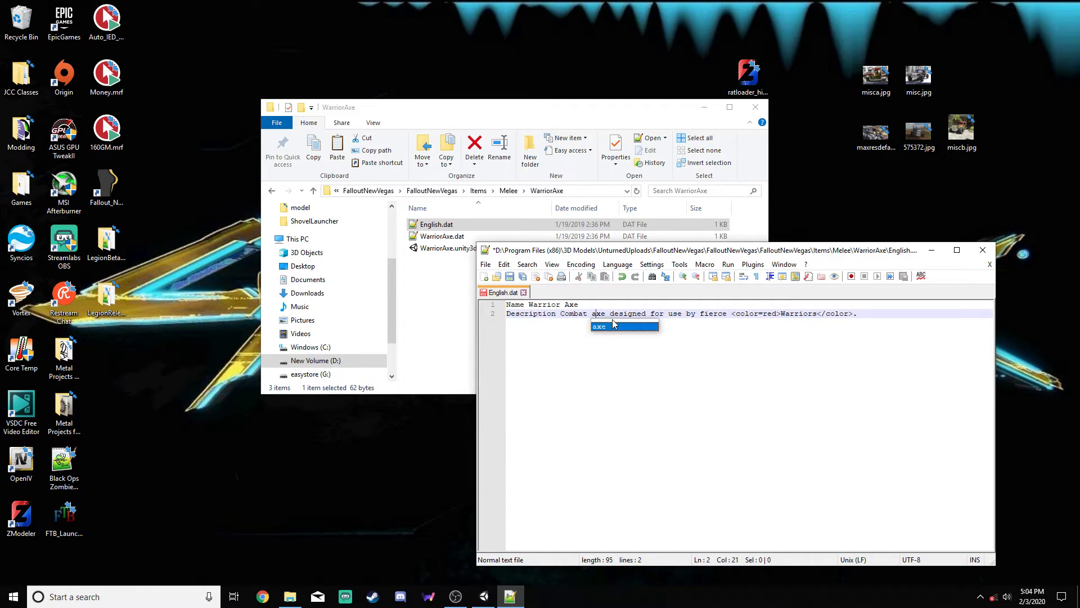
{"action": "left_click_drag", "start_coordinate": [598, 314], "coordinate": [594, 312]}
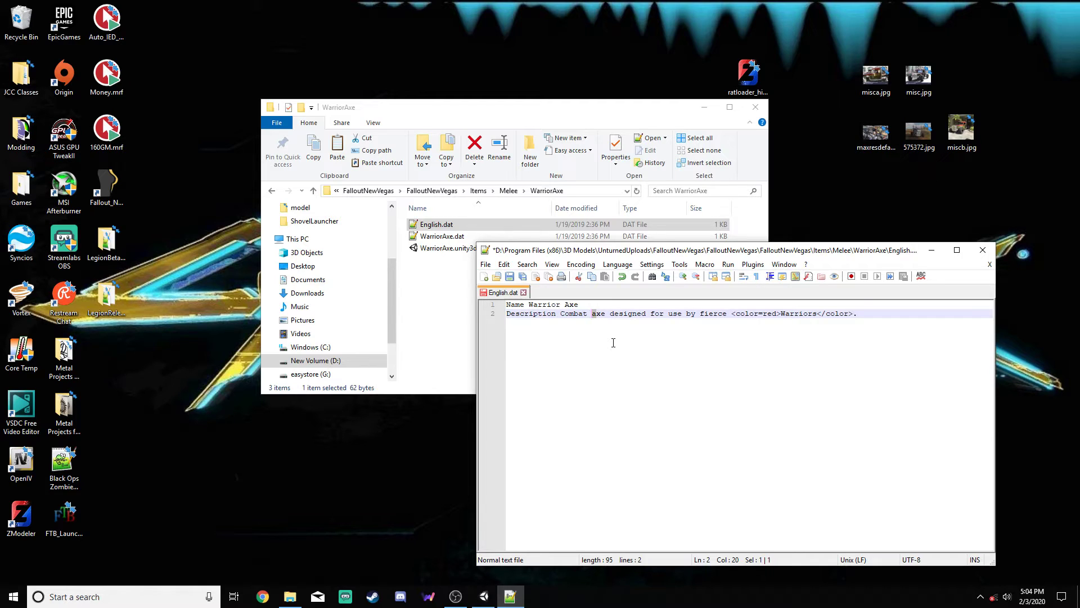
{"action": "type", "text": "A"}
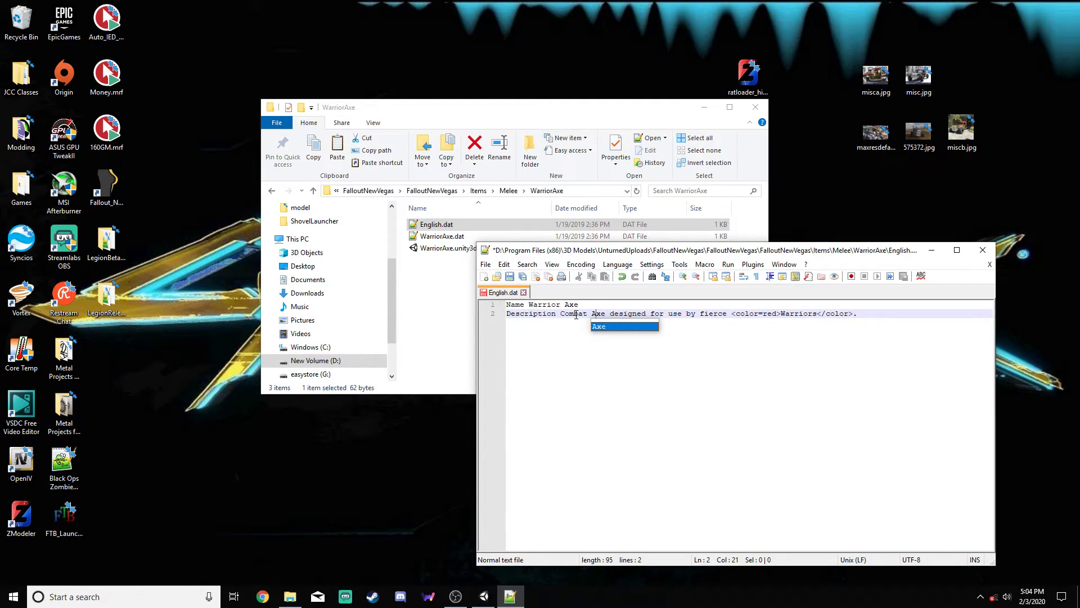
- Save English.dat, close it and exit the text editor
{"action": "left_click", "coordinate": [510, 277]}
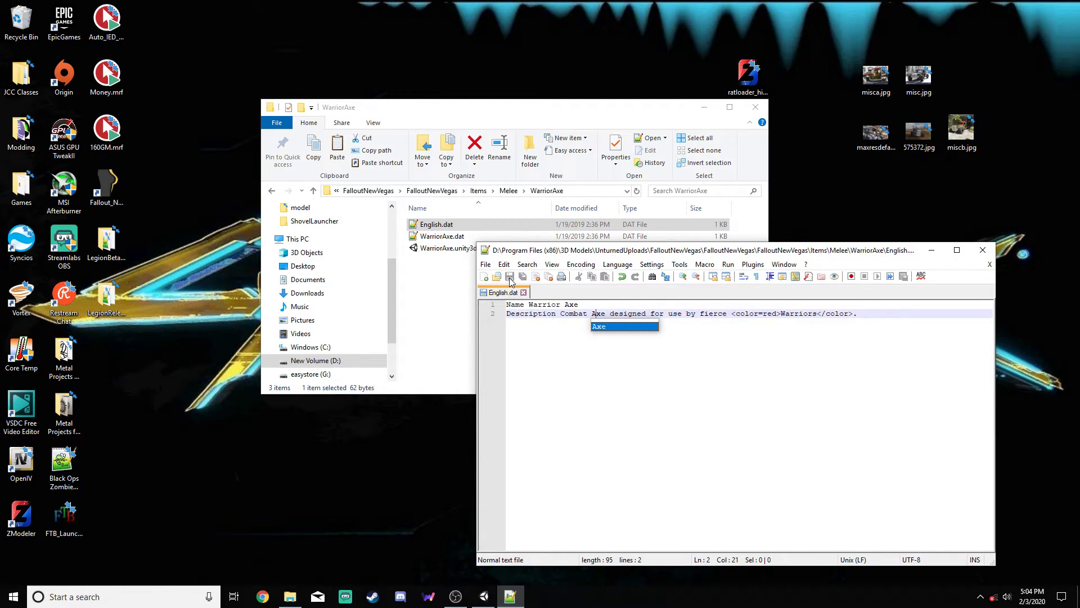
{"action": "left_click", "coordinate": [587, 349]}
{"action": "left_click", "coordinate": [523, 292]}
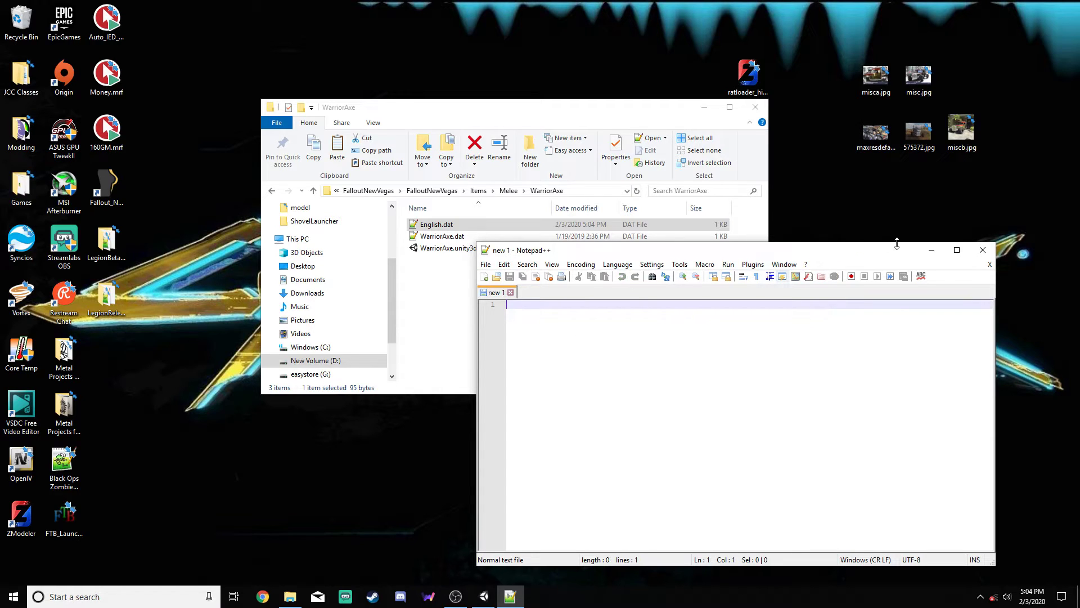
{"action": "left_click", "coordinate": [983, 249]}
- Open WarriorAxe.dat in the text editor and delete its GUID line
{"action": "left_click", "coordinate": [456, 239]}
{"action": "right_click", "coordinate": [455, 243]}
{"action": "left_click", "coordinate": [483, 276]}
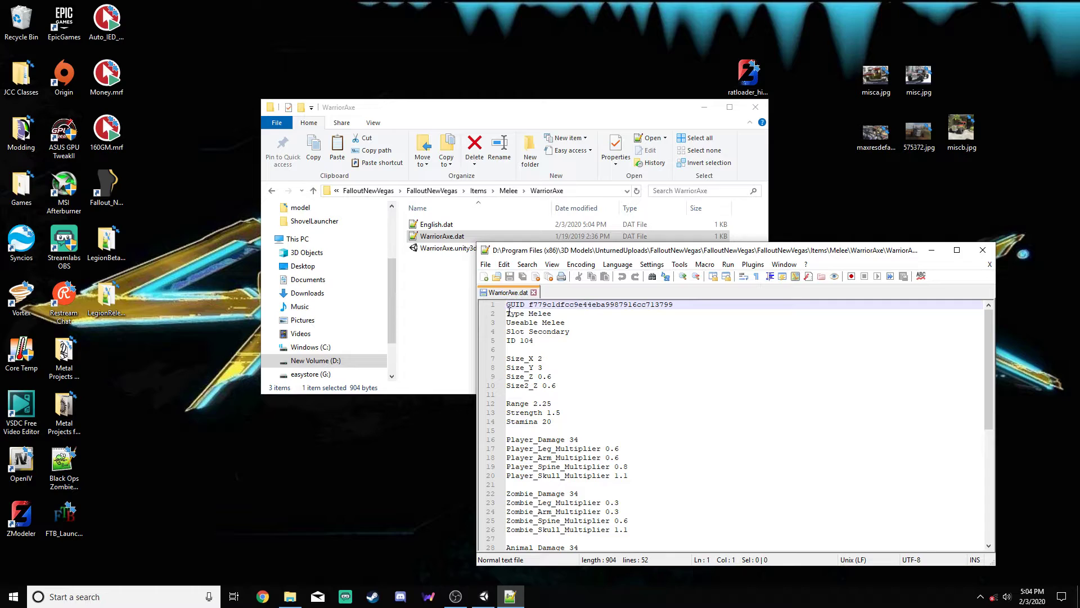
{"action": "left_click_drag", "start_coordinate": [509, 313], "coordinate": [507, 304]}
{"action": "key", "text": "Delete"}
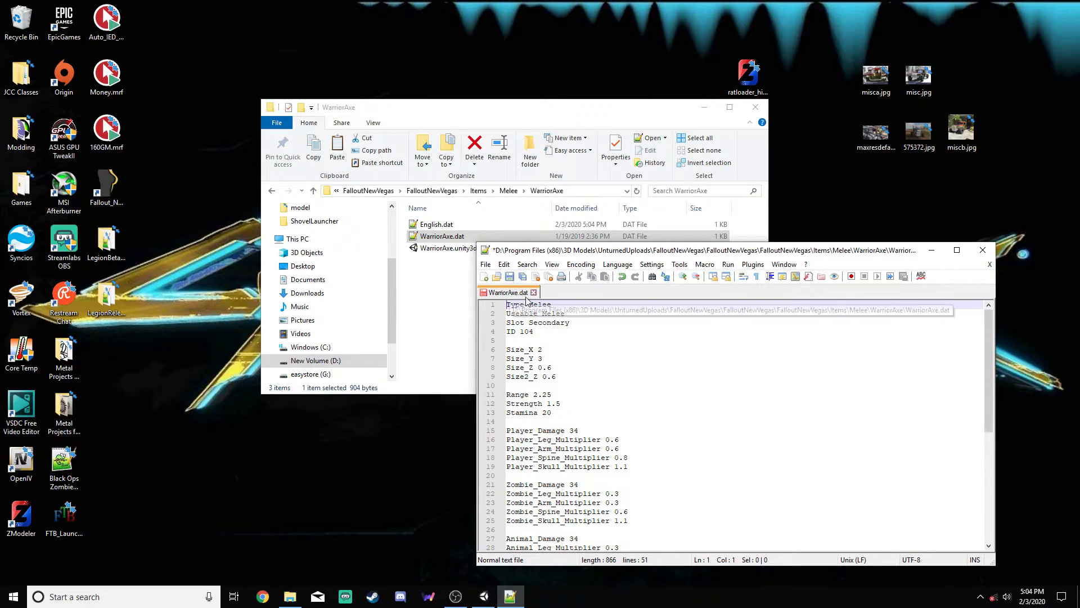
- Add the line "Rarity Mythical" below "Useable Melee" and save WarriorAxe.dat
{"action": "left_click", "coordinate": [586, 314]}
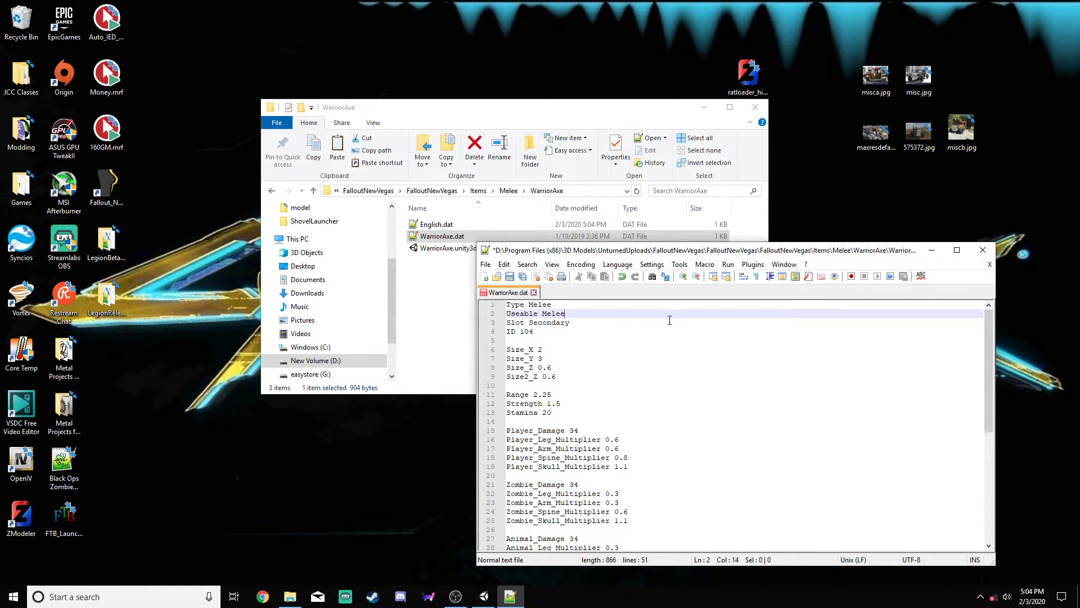
{"action": "key", "text": "Return"}
{"action": "type", "text": "Rarity Mythic"}
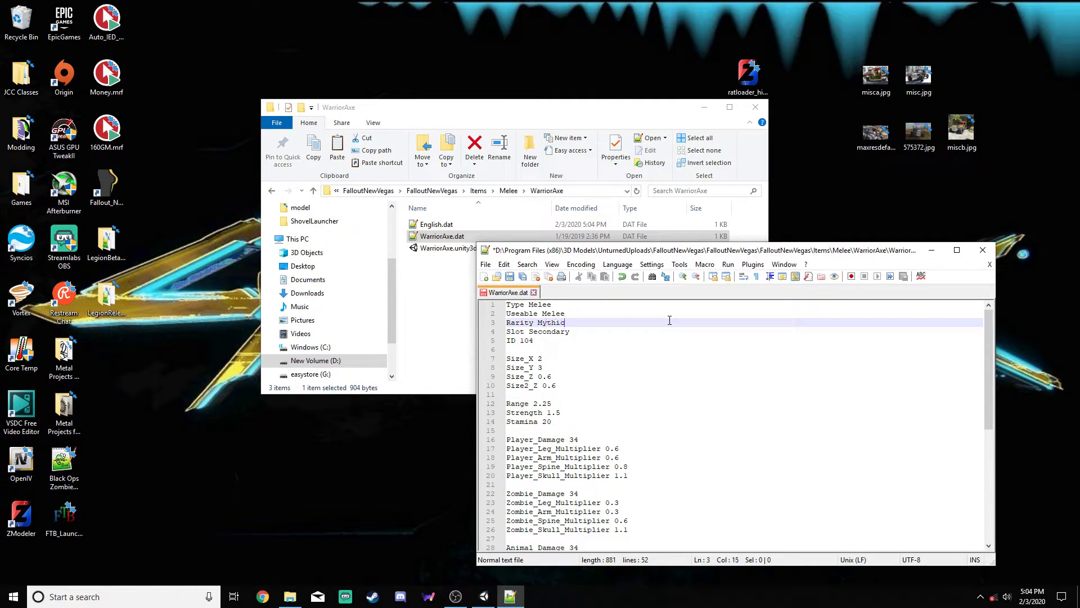
{"action": "key", "text": "ctrl+s"}
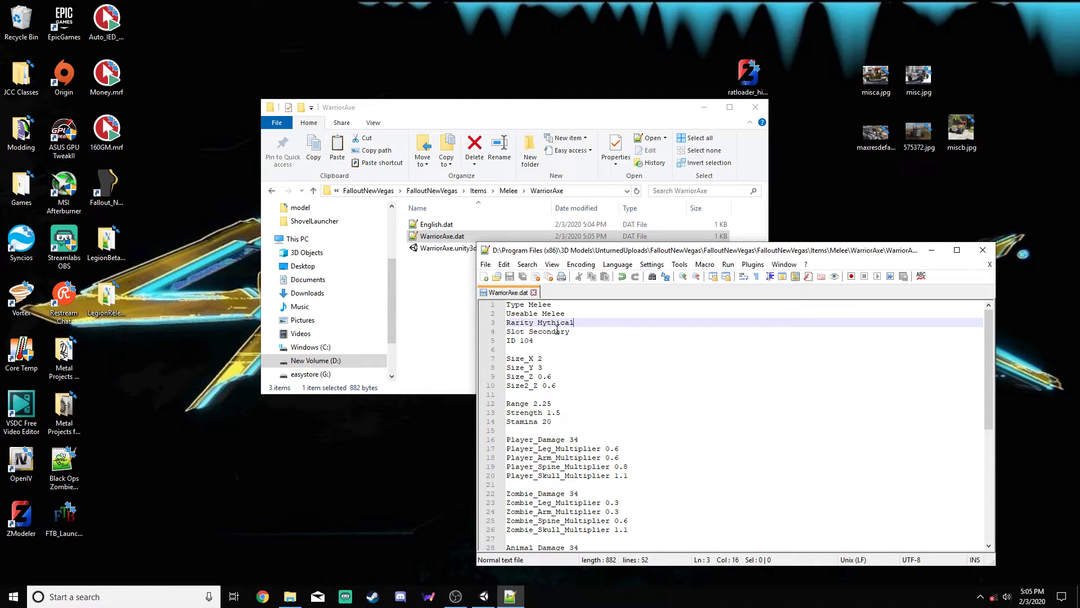
- Set the axe's ID to 15233 and save WarriorAxe.dat
{"action": "left_click", "coordinate": [589, 341]}
{"action": "key", "text": "shift+Left"}
{"action": "key", "text": "BackSpace"}
{"action": "key", "text": "BackSpace"}
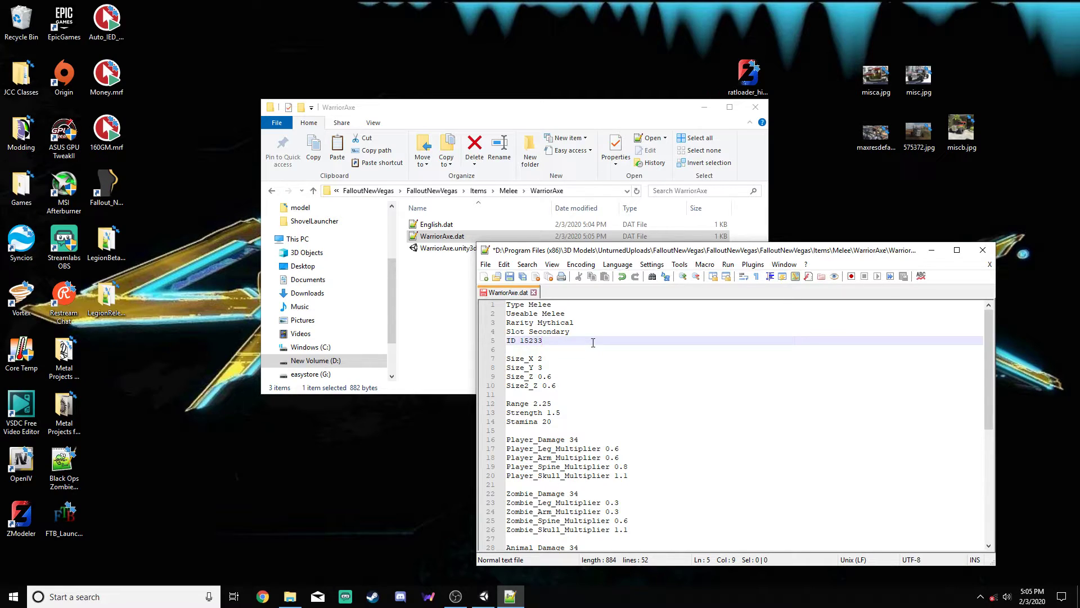
{"action": "left_click", "coordinate": [509, 276]}
- Open Medical_Kit.dat from the mod's Items > Medical > Medical_Kit folder to check which ID it uses, and close it
{"action": "left_click", "coordinate": [499, 235]}
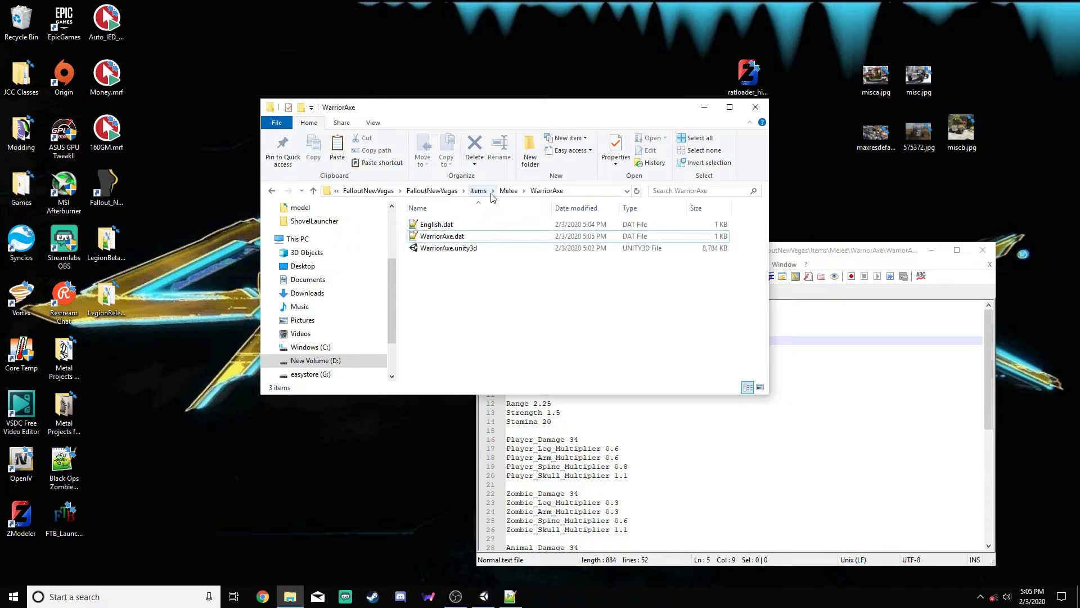
{"action": "left_click", "coordinate": [504, 192]}
{"action": "left_click", "coordinate": [538, 191]}
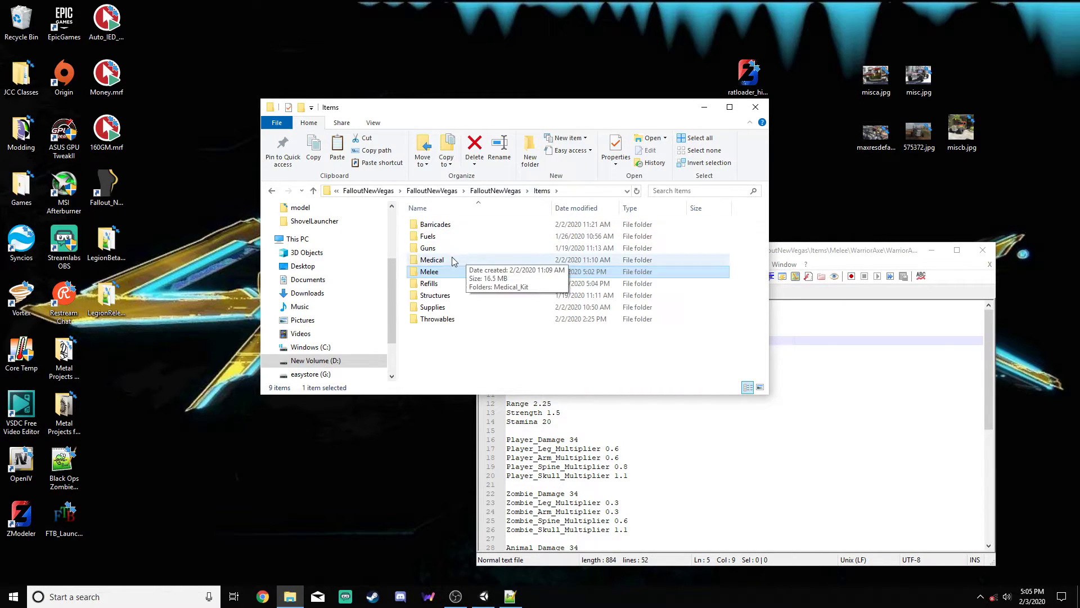
{"action": "double_click", "coordinate": [441, 261]}
{"action": "double_click", "coordinate": [436, 225]}
{"action": "double_click", "coordinate": [447, 237]}
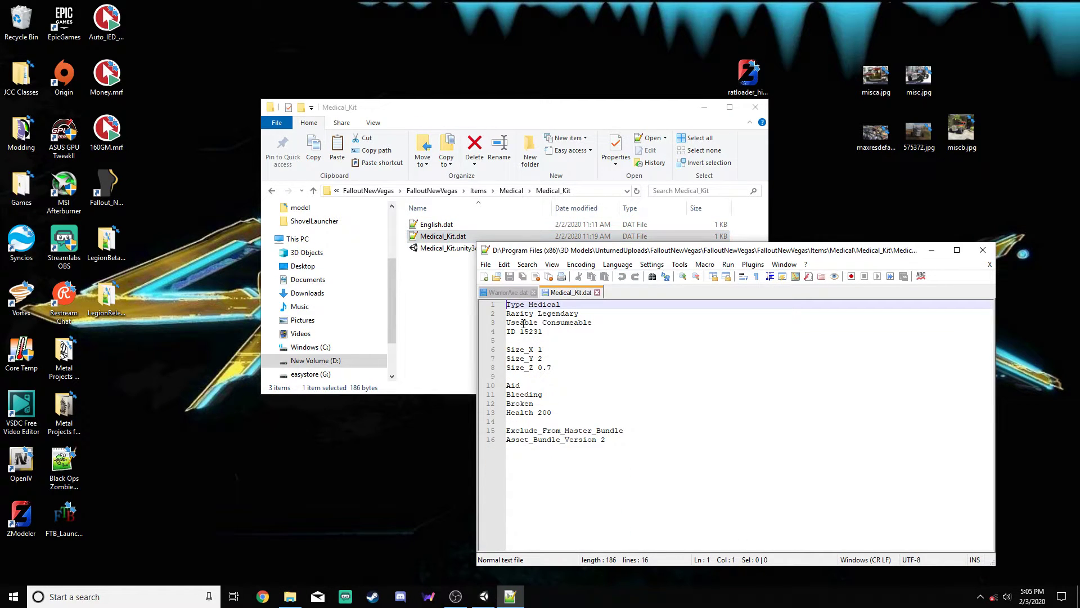
{"action": "left_click", "coordinate": [509, 233]}
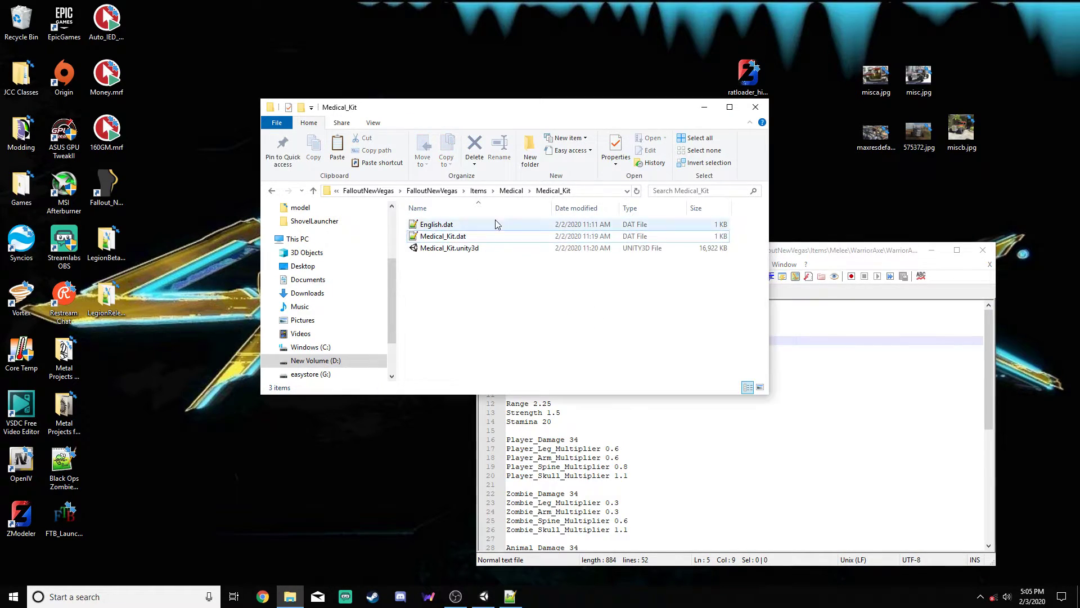
- Open Bed.dat from the mod's Items > Barricades > Bed folder to check which ID it uses, and close it
{"action": "left_click", "coordinate": [479, 191]}
{"action": "double_click", "coordinate": [454, 228]}
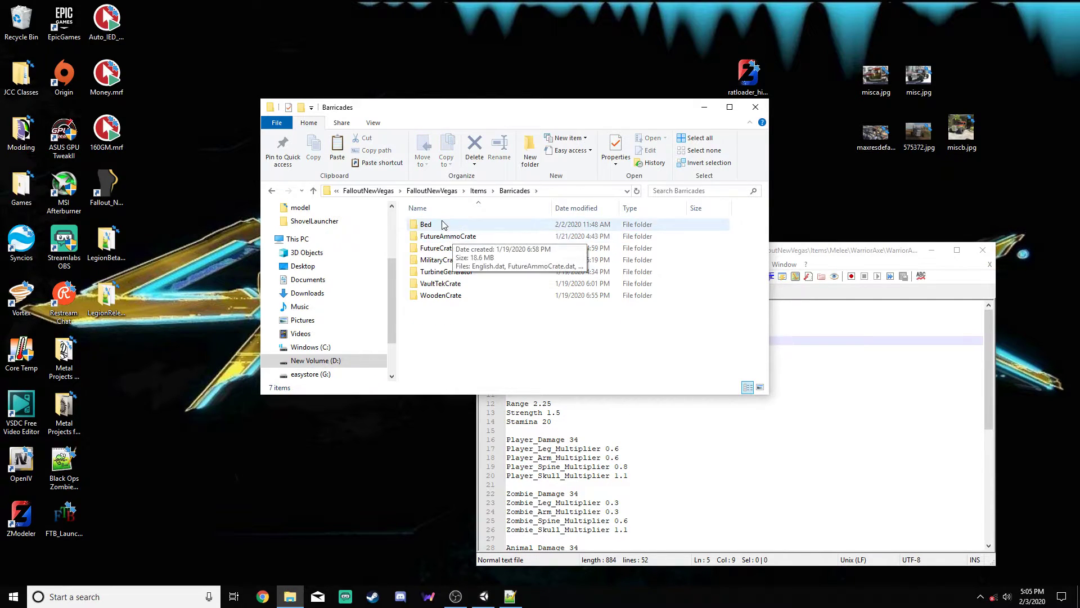
{"action": "double_click", "coordinate": [441, 224]}
{"action": "double_click", "coordinate": [447, 223]}
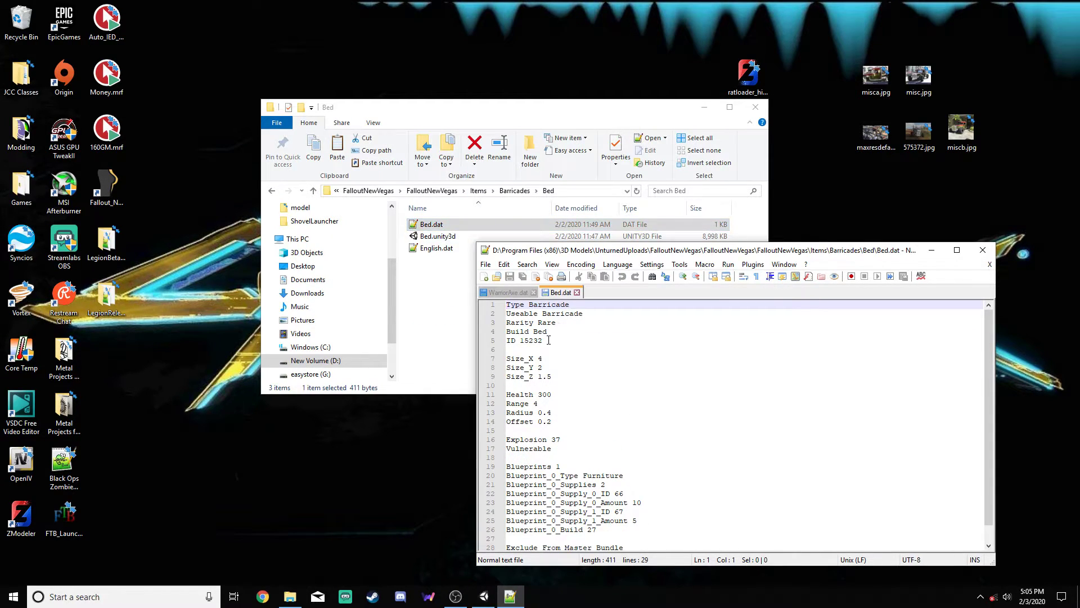
{"action": "left_click", "coordinate": [576, 292]}
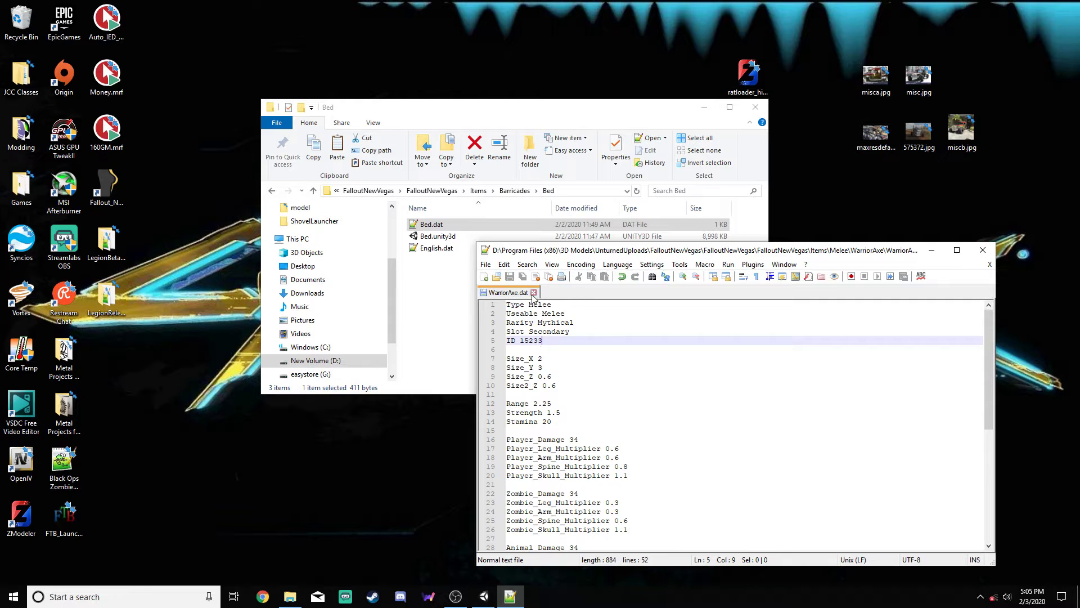
- Return to the Items > Melee > WarriorAxe folder and reopen WarriorAxe.dat
{"action": "left_click", "coordinate": [508, 228]}
{"action": "left_click", "coordinate": [477, 191]}
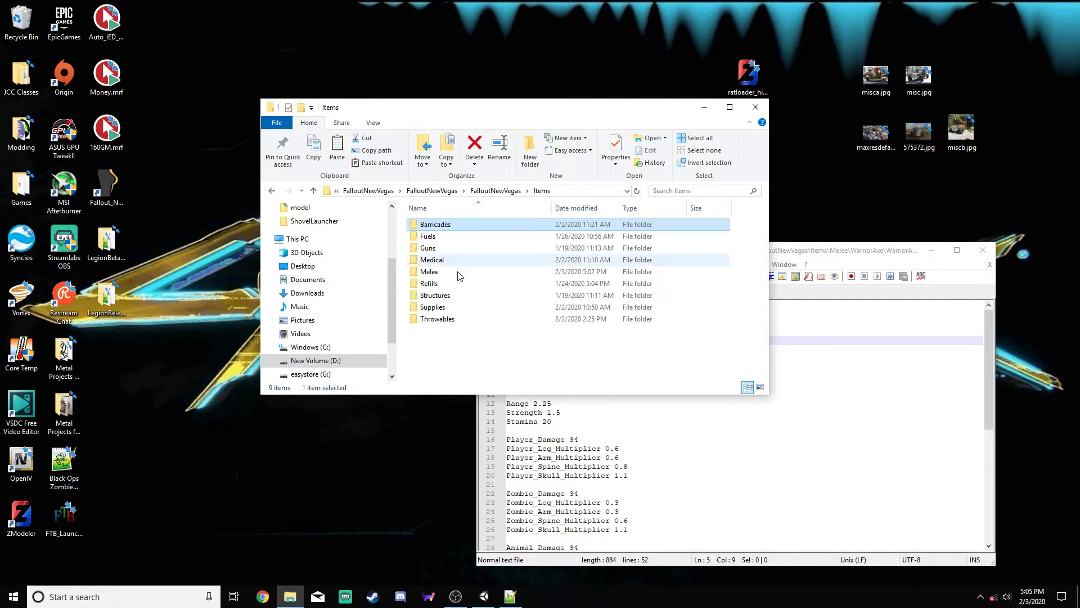
{"action": "double_click", "coordinate": [444, 279]}
{"action": "double_click", "coordinate": [447, 236]}
{"action": "left_click", "coordinate": [447, 239]}
{"action": "double_click", "coordinate": [447, 236]}
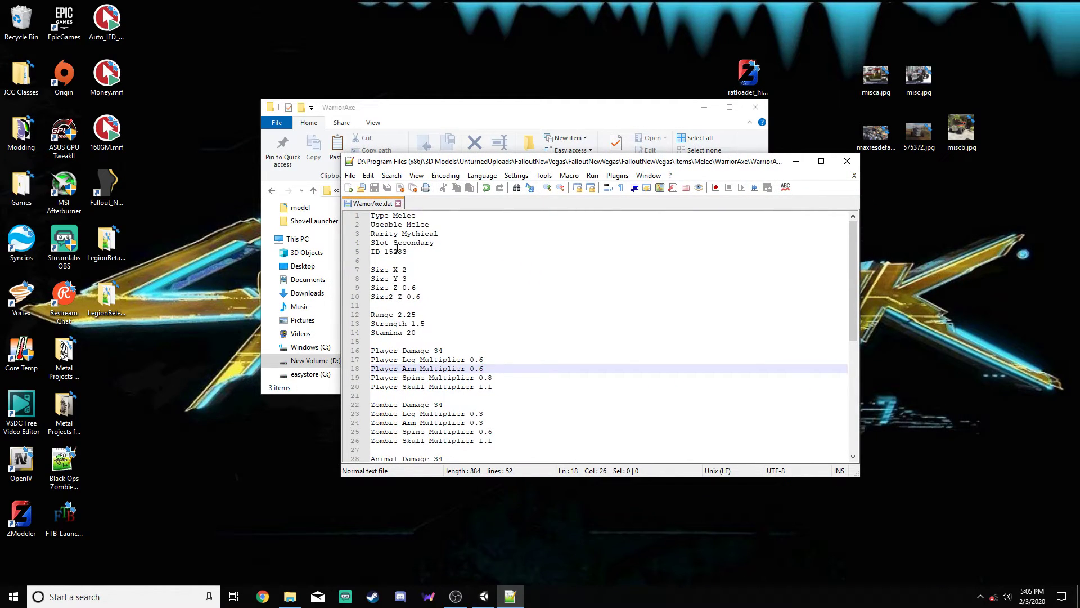
- Set both Size_Z and Size2_Z to 0.85 in WarriorAxe.dat and save the file
{"action": "scroll", "coordinate": [407, 249], "scroll_direction": "down", "scroll_amount": 1}
{"action": "left_click_drag", "start_coordinate": [413, 250], "coordinate": [407, 242]}
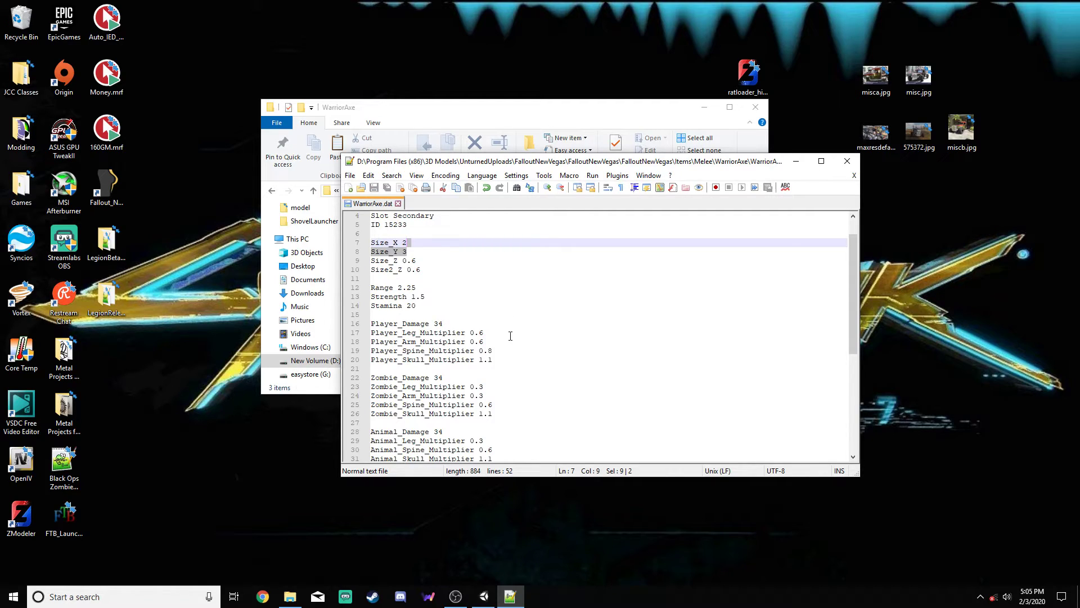
{"action": "left_click", "coordinate": [420, 251]}
{"action": "left_click", "coordinate": [428, 261]}
{"action": "key", "text": "BackSpace"}
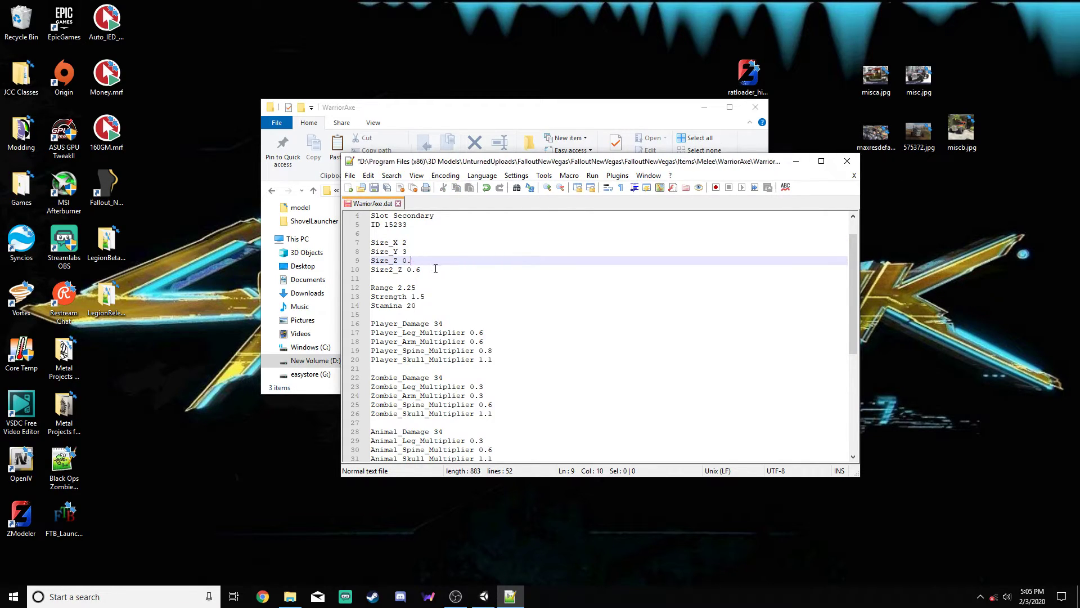
{"action": "type", "text": "85"}
{"action": "left_click", "coordinate": [426, 270]}
{"action": "key", "text": "BackSpace"}
{"action": "type", "text": "85"}
{"action": "key", "text": "ctrl+s"}
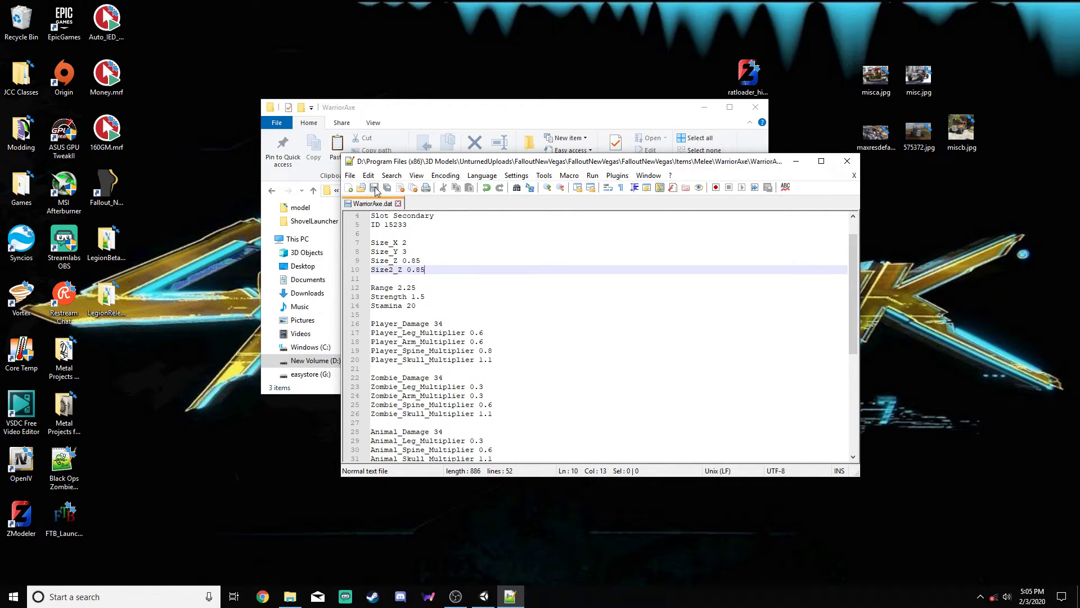
- Set the axe's Range to 3 in WarriorAxe.dat and save the file
{"action": "left_click", "coordinate": [506, 285]}
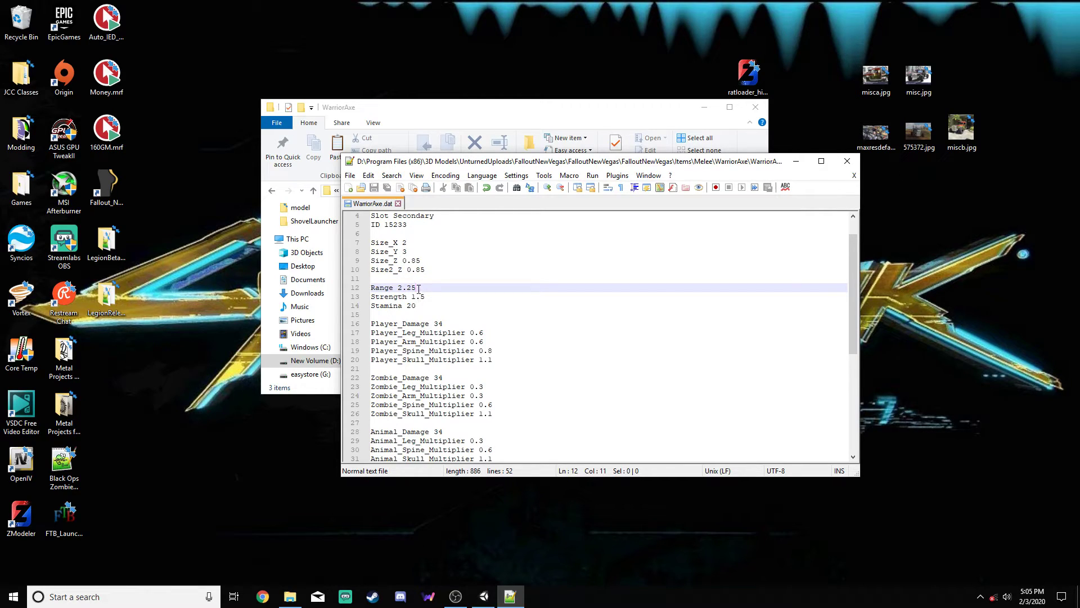
{"action": "left_click_drag", "start_coordinate": [417, 288], "coordinate": [398, 288]}
{"action": "type", "text": "3"}
{"action": "left_click", "coordinate": [375, 188]}
- Set Strength to 2.5 and Stamina to 10, and save the file
{"action": "left_click_drag", "start_coordinate": [450, 296], "coordinate": [411, 297]}
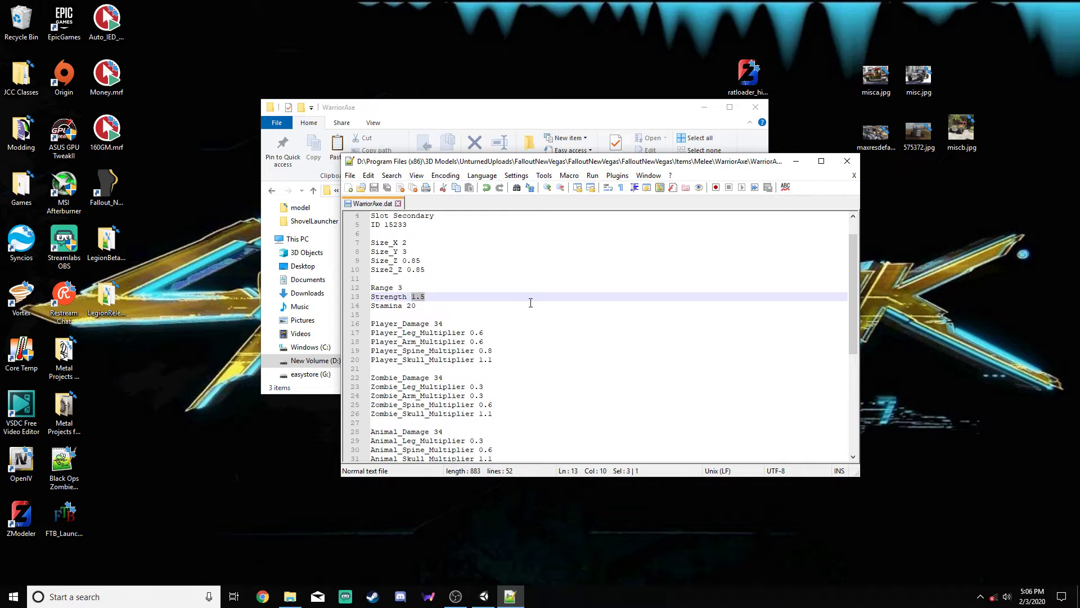
{"action": "left_click", "coordinate": [461, 296]}
{"action": "key", "text": "BackSpace"}
{"action": "type", "text": "2"}
{"action": "double_click", "coordinate": [411, 306]}
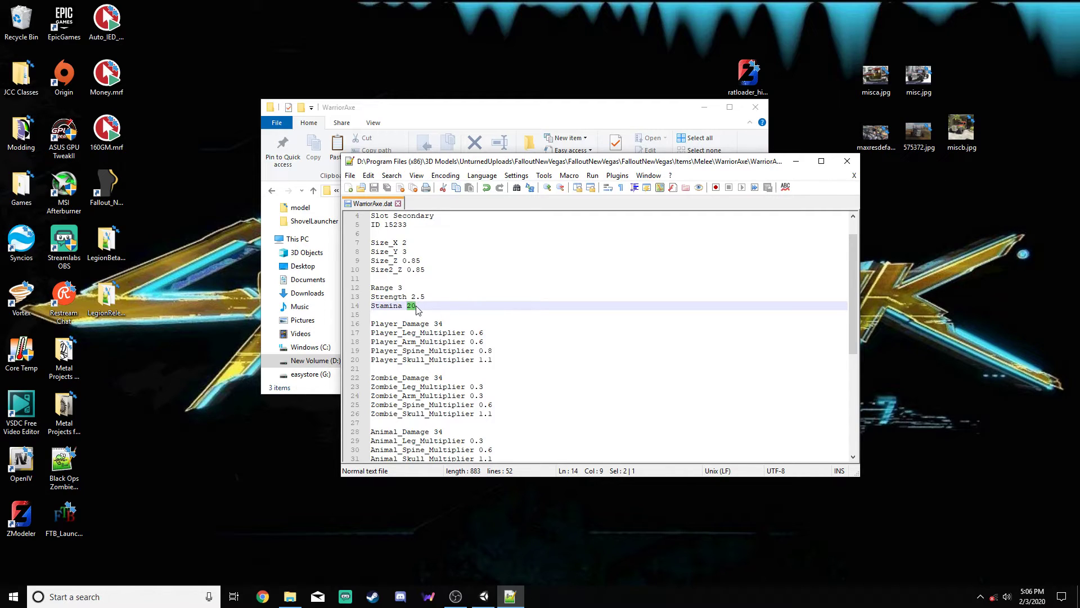
{"action": "type", "text": "15"}
{"action": "key", "text": "BackSpace"}
{"action": "type", "text": "0"}
{"action": "left_click", "coordinate": [375, 189]}
- Set Player_Damage, Zombie_Damage and Animal_Damage each to 75
{"action": "left_click", "coordinate": [442, 323]}
{"action": "left_click_drag", "start_coordinate": [443, 323], "coordinate": [434, 324]}
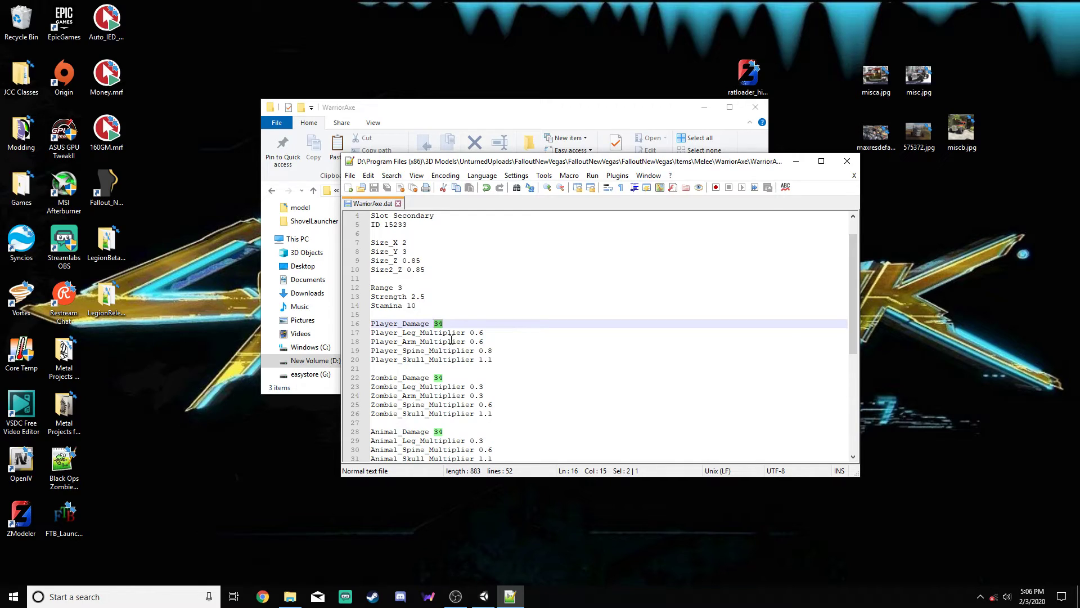
{"action": "type", "text": "75"}
{"action": "left_click_drag", "start_coordinate": [445, 377], "coordinate": [435, 377]}
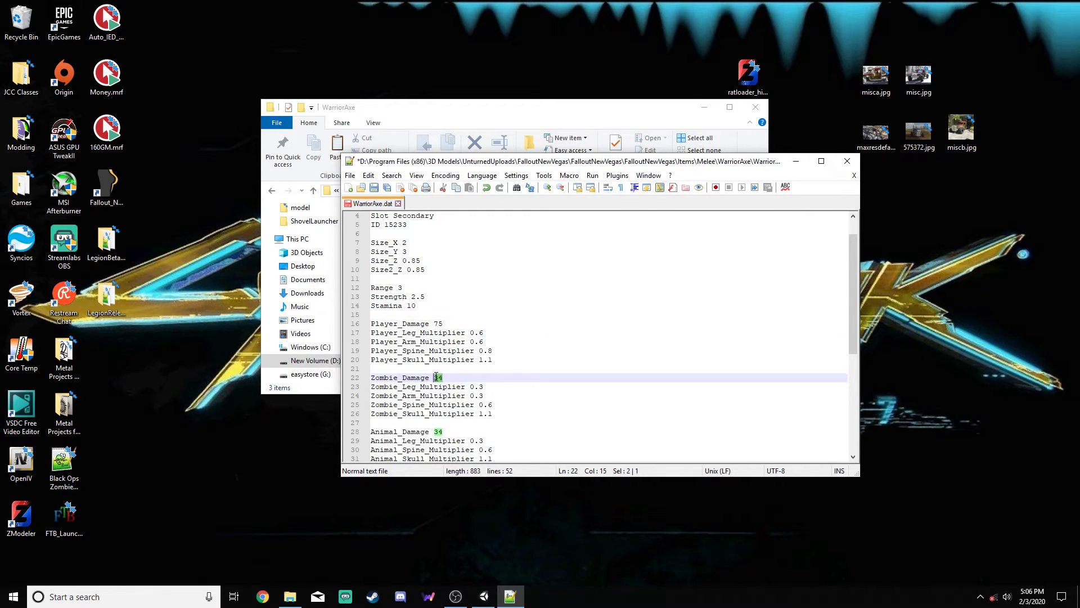
{"action": "type", "text": "75"}
{"action": "left_click_drag", "start_coordinate": [444, 431], "coordinate": [434, 432]}
{"action": "type", "text": "75"}
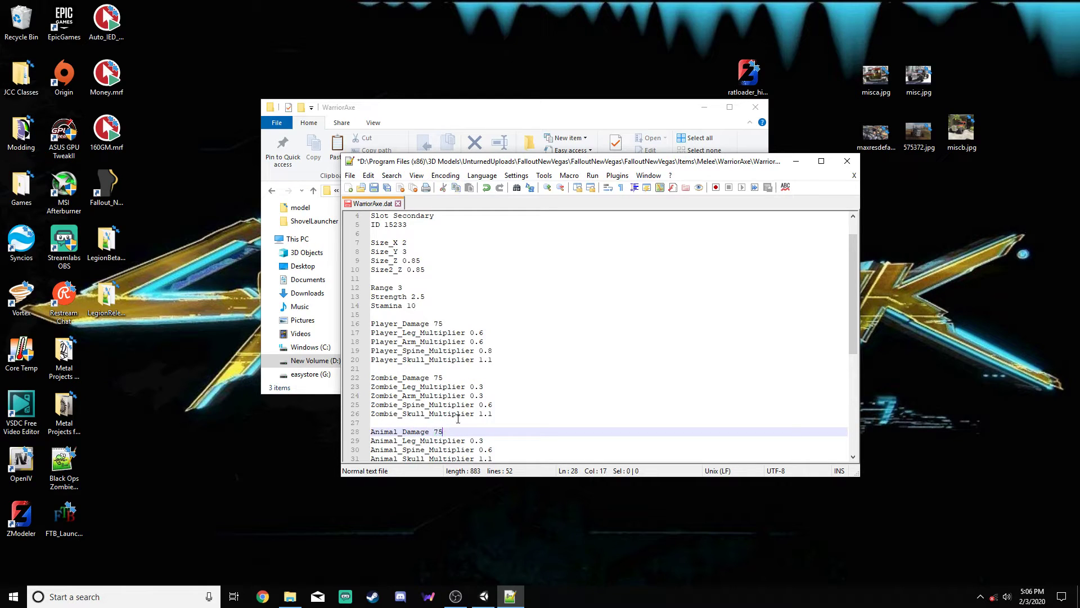
- Set the Player leg and arm multipliers to 1, the spine multiplier to 1.5 and the skull multiplier to 2
{"action": "left_click_drag", "start_coordinate": [484, 333], "coordinate": [480, 386]}
{"action": "type", "text": "1"}
{"action": "left_click", "coordinate": [483, 341]}
{"action": "type", "text": "1"}
{"action": "left_click", "coordinate": [493, 350]}
{"action": "type", "text": "51"}
{"action": "left_click", "coordinate": [493, 359]}
{"action": "type", "text": "2"}
- Set the Zombie leg and arm multipliers to 1, the spine multiplier to 1.5 and the skull multiplier to 2
{"action": "scroll", "coordinate": [484, 360], "scroll_direction": "down", "scroll_amount": 1}
{"action": "type", "text": "111.52"}
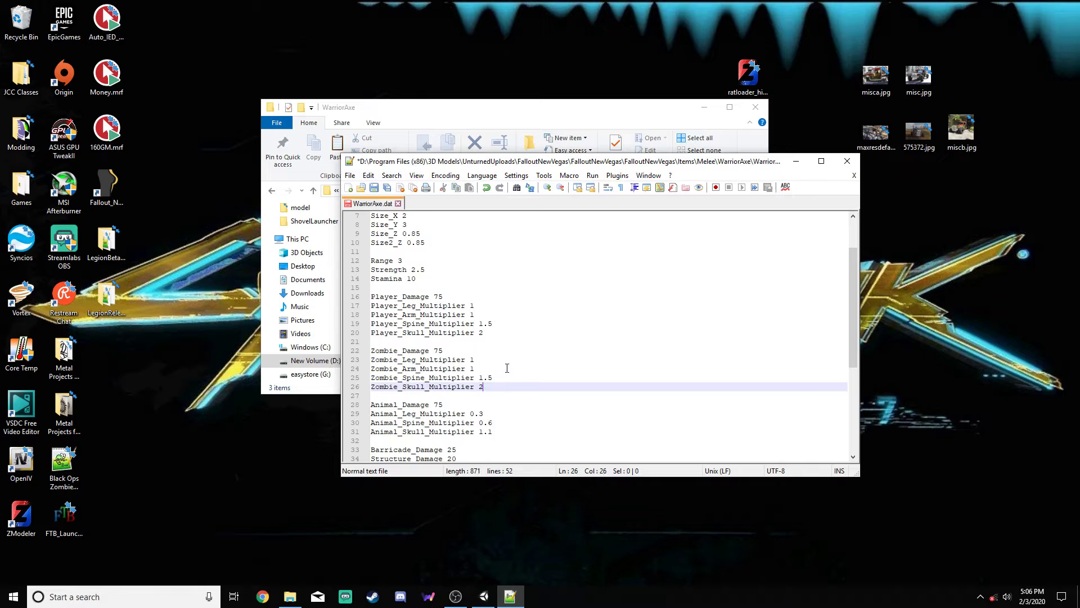
{"action": "scroll", "coordinate": [482, 386], "scroll_direction": "down", "scroll_amount": 1}
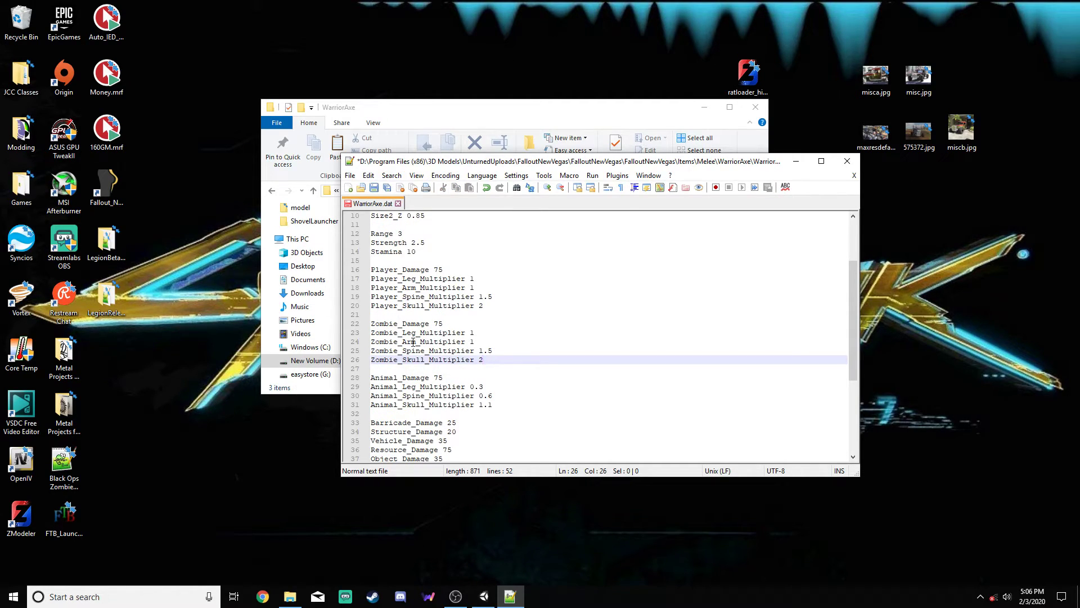
{"action": "left_click", "coordinate": [493, 351]}
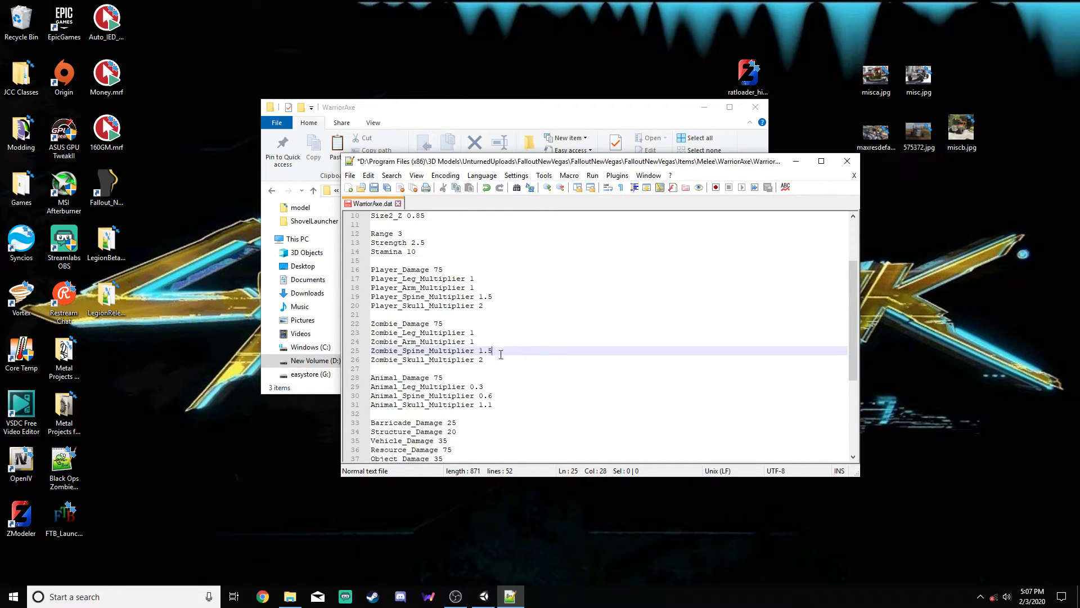
{"action": "left_click", "coordinate": [485, 359]}
- Set the Animal leg multiplier to 1, the spine multiplier to 1.5 and the skull multiplier to 2
{"action": "scroll", "coordinate": [533, 374], "scroll_direction": "down", "scroll_amount": 2}
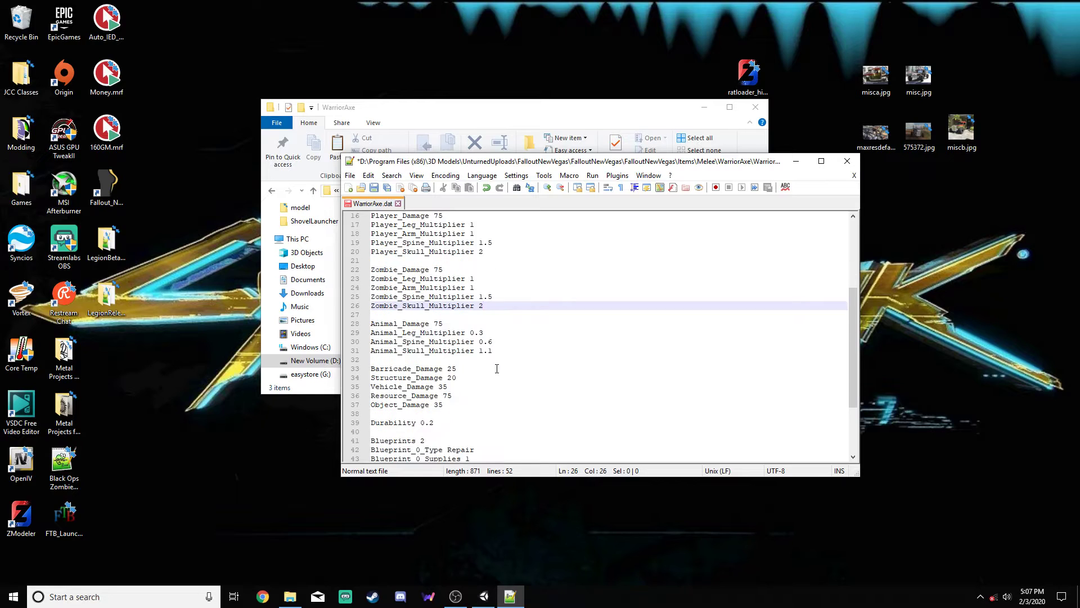
{"action": "mouse_move", "coordinate": [484, 332]}
{"action": "left_mouse_down"}
{"action": "mouse_move", "coordinate": [471, 334]}
{"action": "mouse_move", "coordinate": [488, 342]}
{"action": "mouse_move", "coordinate": [480, 350]}
{"action": "left_mouse_up"}
{"action": "type", "text": "1"}
{"action": "type", "text": "1.5"}
{"action": "type", "text": "2"}
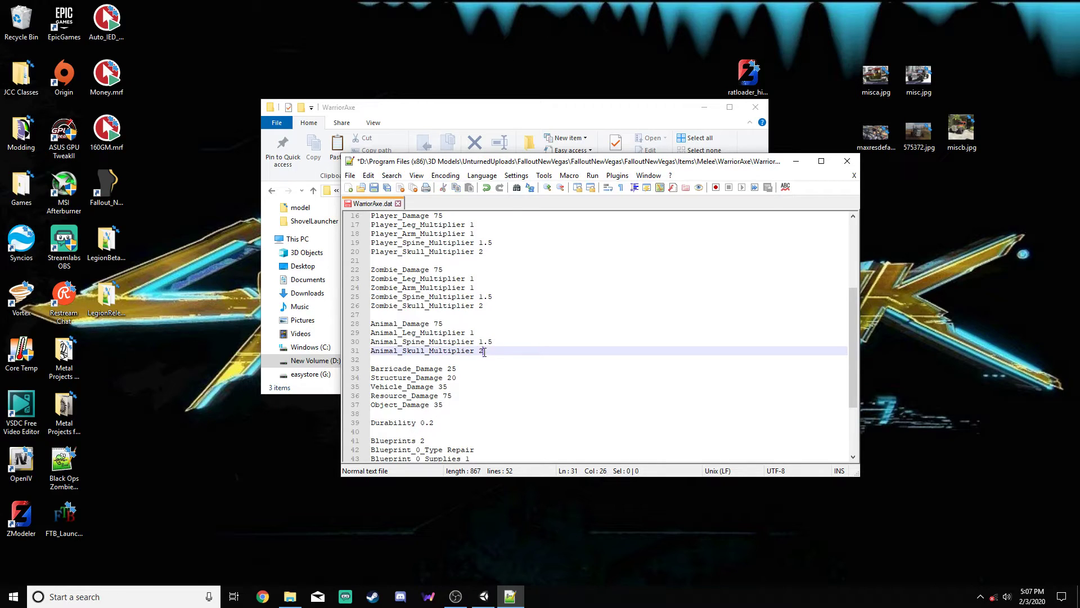
- Set Barricade_Damage, Structure_Damage, Vehicle_Damage, Resource_Damage and Object_Damage each to 100
{"action": "scroll", "coordinate": [481, 351], "scroll_direction": "down", "scroll_amount": 2}
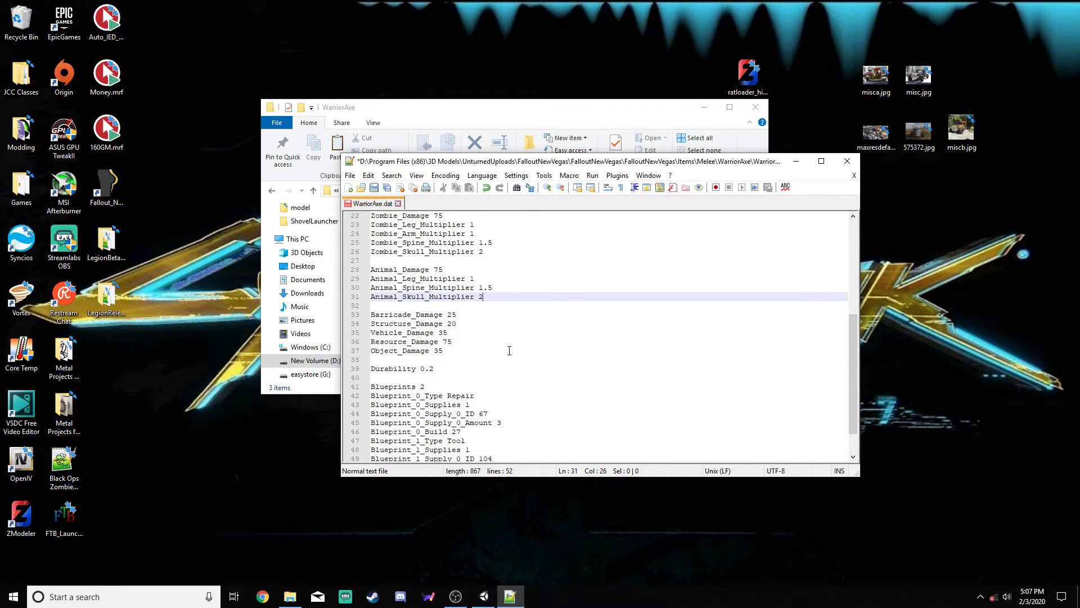
{"action": "left_click_drag", "start_coordinate": [457, 315], "coordinate": [449, 315]}
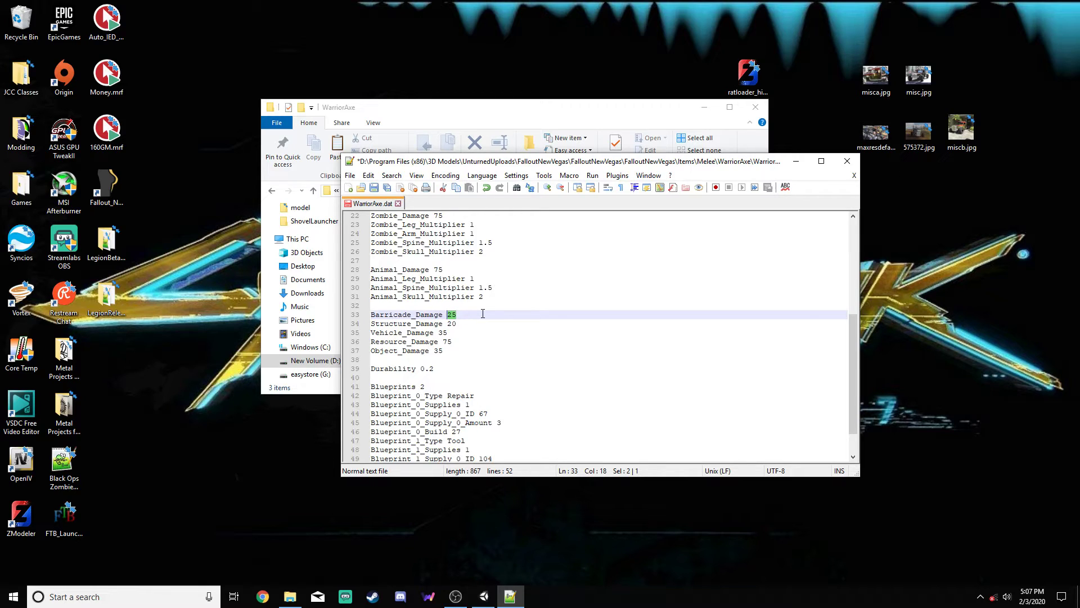
{"action": "type", "text": "100"}
{"action": "double_click", "coordinate": [451, 324]}
{"action": "type", "text": "100"}
{"action": "double_click", "coordinate": [443, 333]}
{"action": "type", "text": "100"}
{"action": "double_click", "coordinate": [447, 341]}
{"action": "type", "text": "100"}
{"action": "double_click", "coordinate": [438, 350]}
{"action": "type", "text": "100"}
- Set Durability to 0.1 and save the file
{"action": "scroll", "coordinate": [451, 359], "scroll_direction": "down", "scroll_amount": 1}
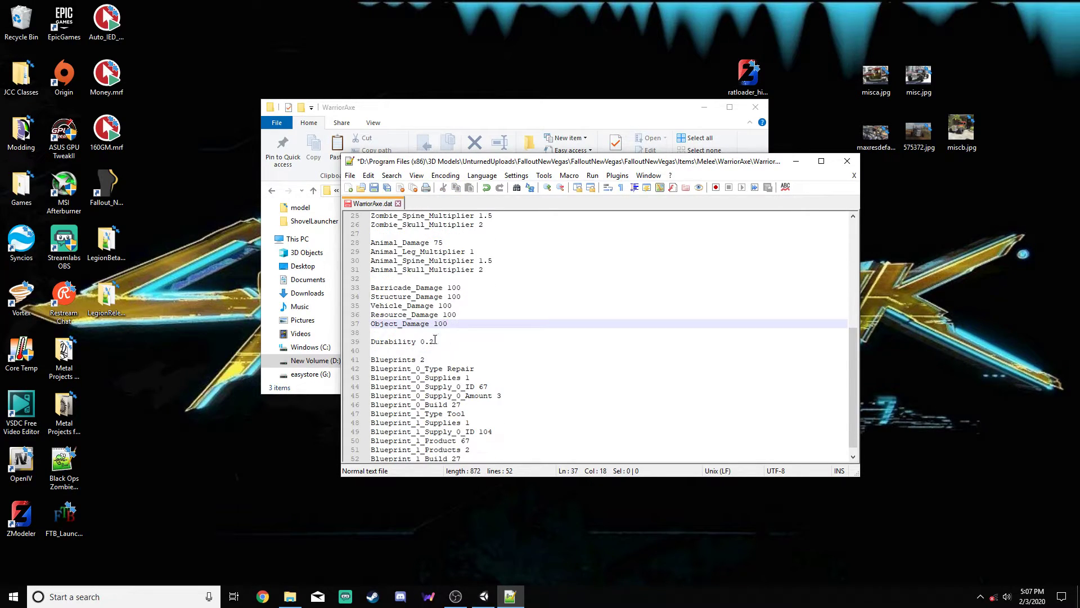
{"action": "left_click", "coordinate": [433, 342]}
{"action": "key", "text": "shift+Left"}
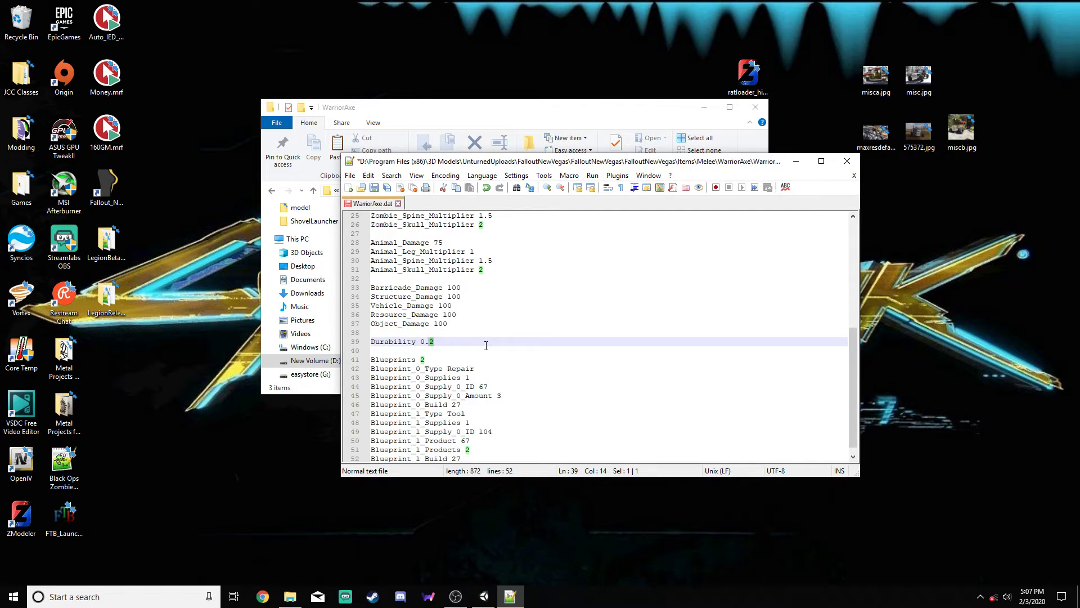
{"action": "type", "text": "1"}
{"action": "key", "text": "ctrl+s"}
- Set Blueprint_0_Supply_0_Amount to 5 for the Repair blueprint and save the file
{"action": "scroll", "coordinate": [486, 335], "scroll_direction": "down", "scroll_amount": 1}
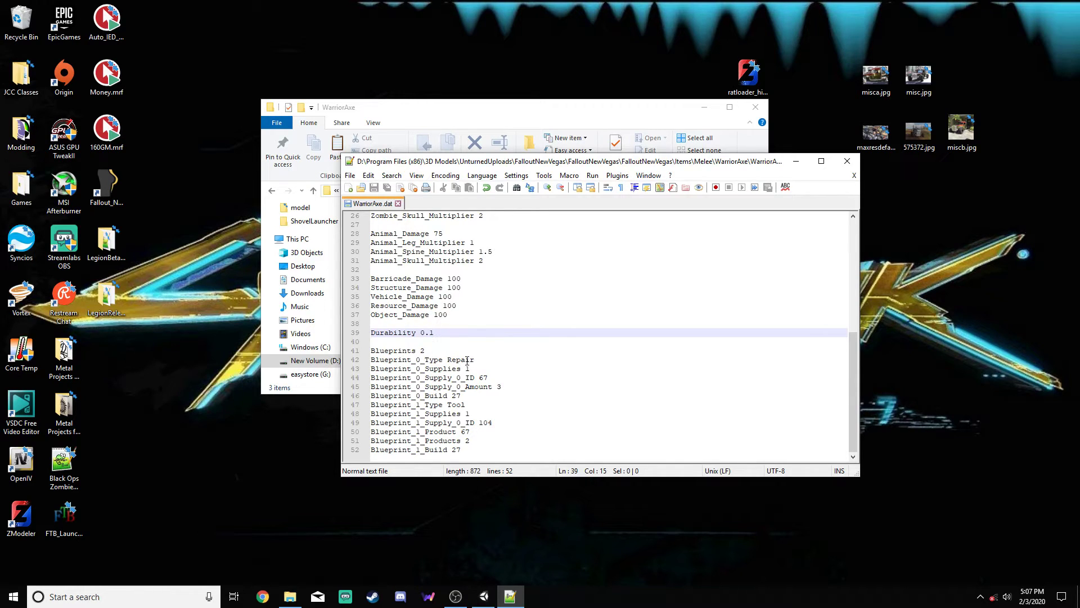
{"action": "left_click_drag", "start_coordinate": [427, 351], "coordinate": [371, 353]}
{"action": "left_click", "coordinate": [468, 354]}
{"action": "double_click", "coordinate": [469, 360]}
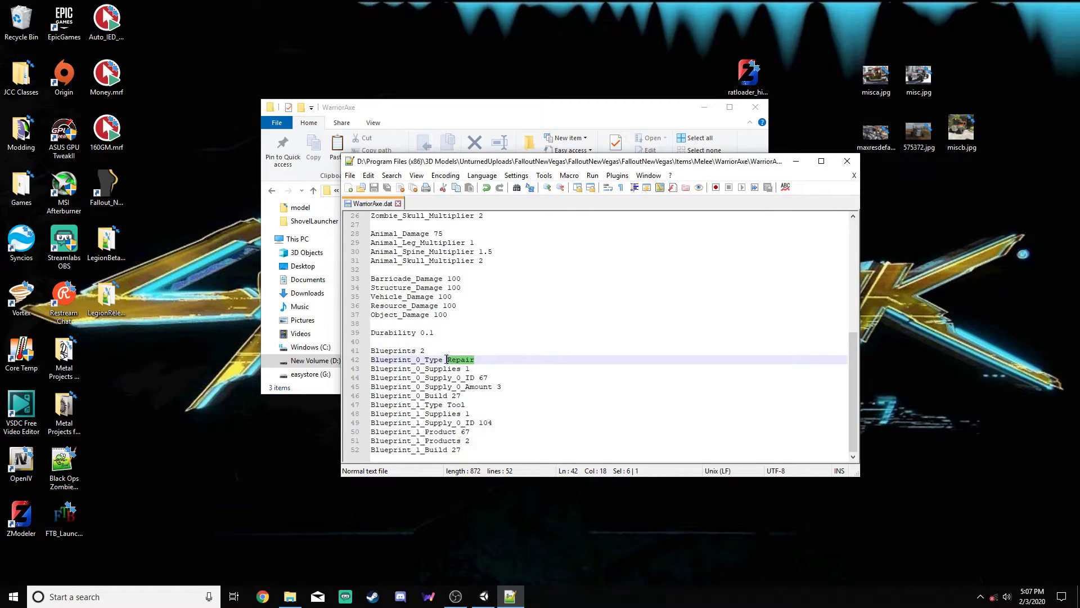
{"action": "left_click", "coordinate": [487, 362]}
{"action": "left_click", "coordinate": [478, 369]}
{"action": "left_click", "coordinate": [490, 377]}
{"action": "left_click", "coordinate": [474, 368]}
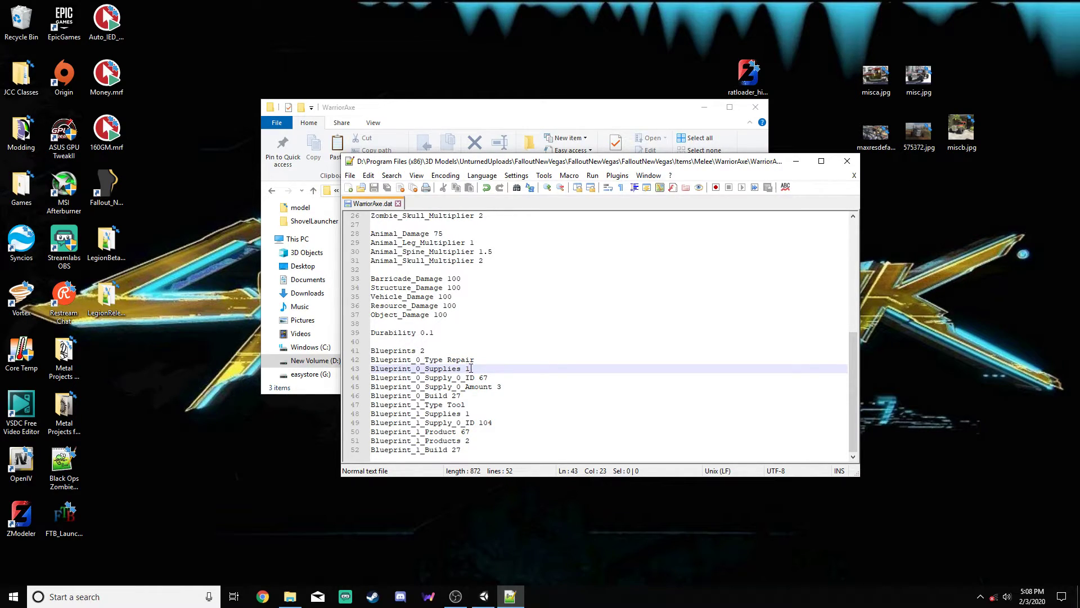
{"action": "mouse_move", "coordinate": [489, 378]}
{"action": "left_mouse_down"}
{"action": "mouse_move", "coordinate": [478, 378]}
{"action": "mouse_move", "coordinate": [498, 386]}
{"action": "left_mouse_up"}
{"action": "type", "text": "5"}
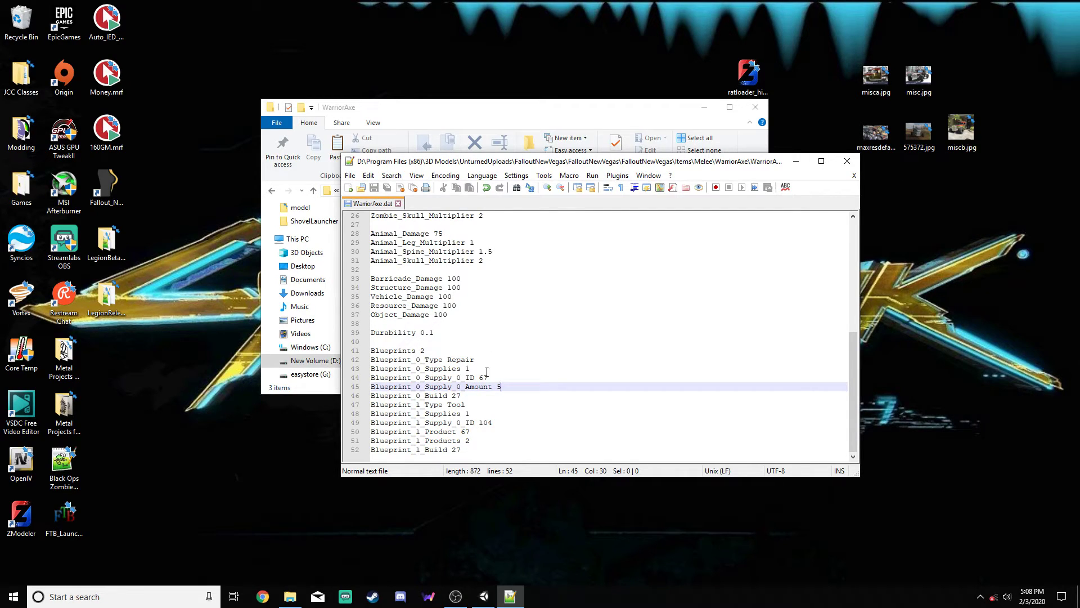
- Review the Blueprint_0_Build line and the type and supplies lines of Blueprint_1
{"action": "left_click", "coordinate": [464, 395]}
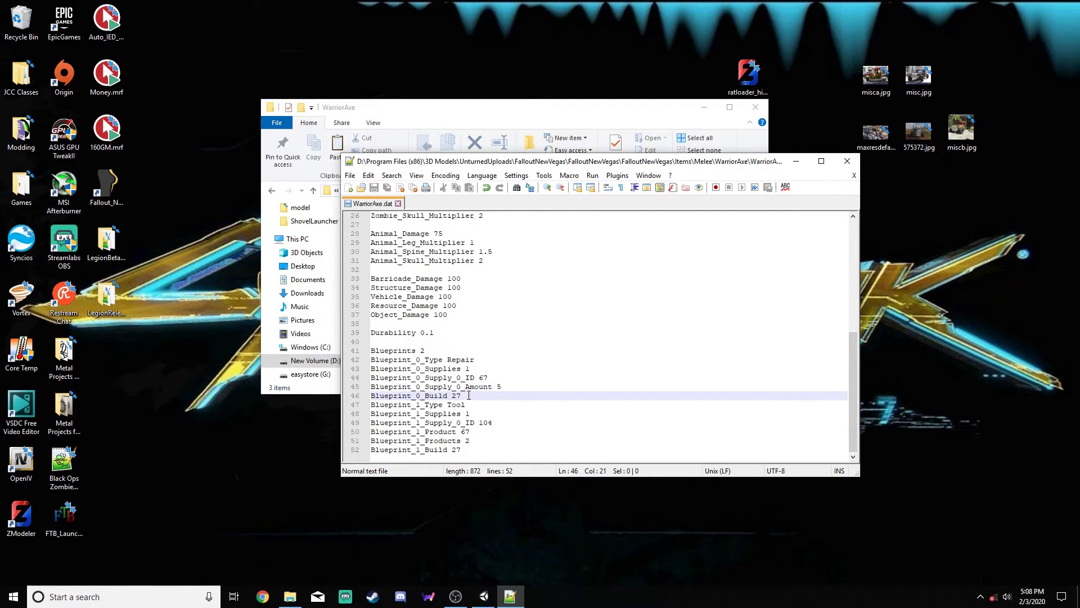
{"action": "left_click_drag", "start_coordinate": [465, 395], "coordinate": [376, 399]}
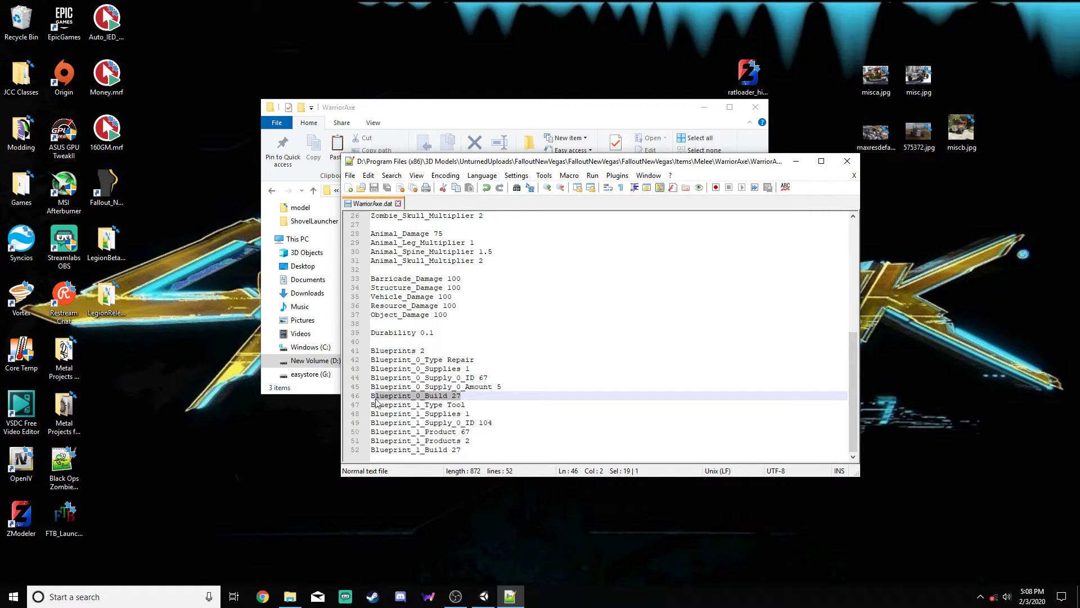
{"action": "left_click", "coordinate": [462, 396]}
{"action": "left_click", "coordinate": [475, 407]}
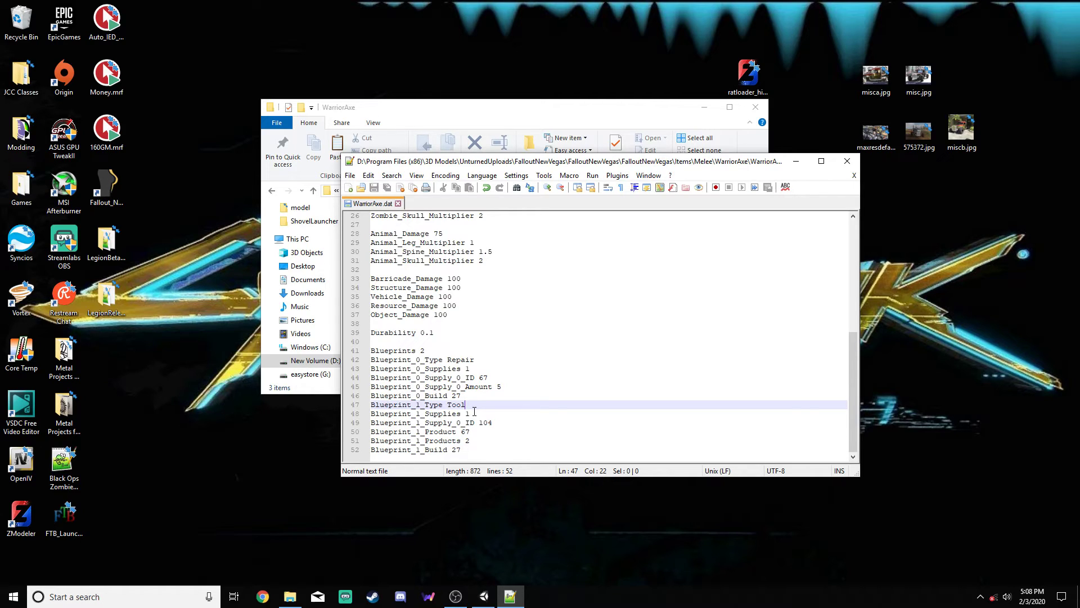
{"action": "key", "text": "ctrl+shift+Left"}
{"action": "left_click_drag", "start_coordinate": [488, 440], "coordinate": [476, 406]}
{"action": "left_click", "coordinate": [511, 401]}
{"action": "double_click", "coordinate": [470, 405]}
{"action": "key", "text": "Down"}
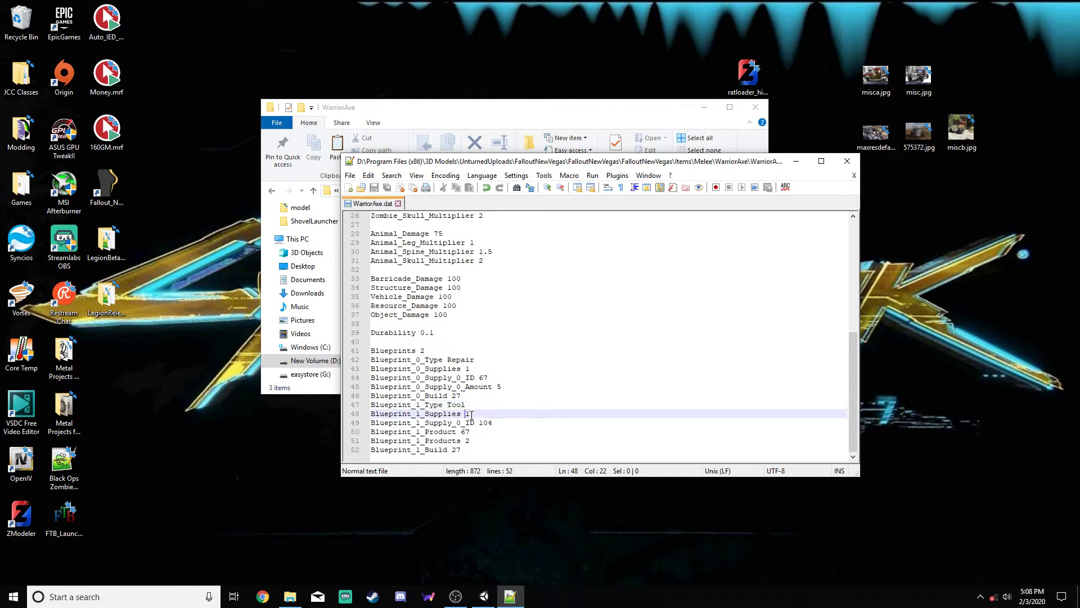
- Set Blueprint_1_Supply_0_ID to the axe's own ID, 15233, checking it against the ID line at the start of the file
{"action": "left_click_drag", "start_coordinate": [493, 422], "coordinate": [481, 422]}
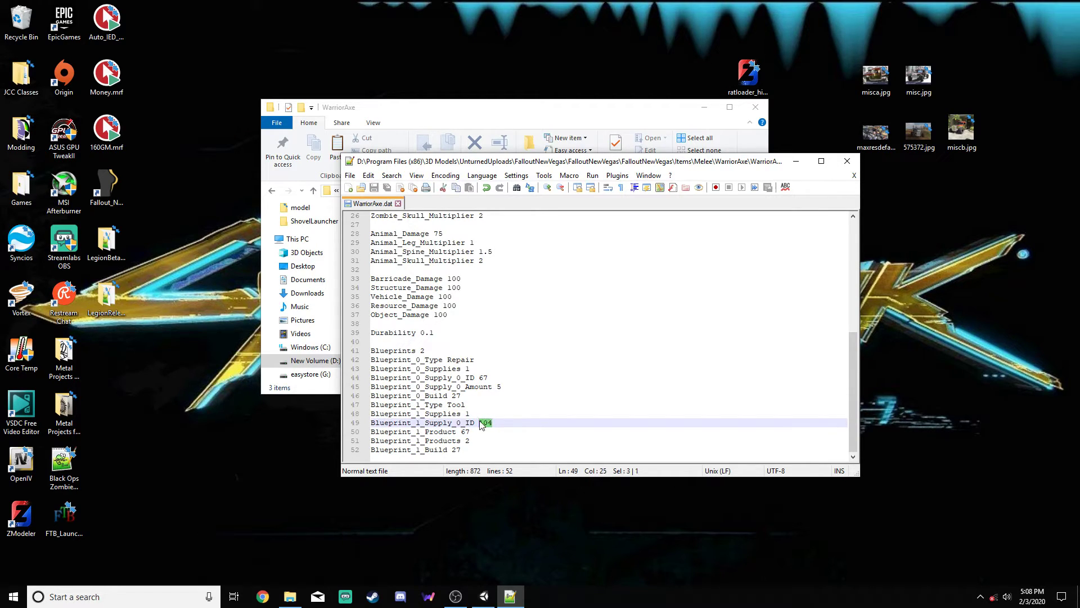
{"action": "scroll", "coordinate": [507, 335], "scroll_direction": "up", "scroll_amount": 8}
{"action": "scroll", "coordinate": [507, 338], "scroll_direction": "down", "scroll_amount": 8}
{"action": "type", "text": "1522"}
{"action": "key", "text": "BackSpace"}
{"action": "type", "text": "33"}
{"action": "scroll", "coordinate": [518, 323], "scroll_direction": "up", "scroll_amount": 9}
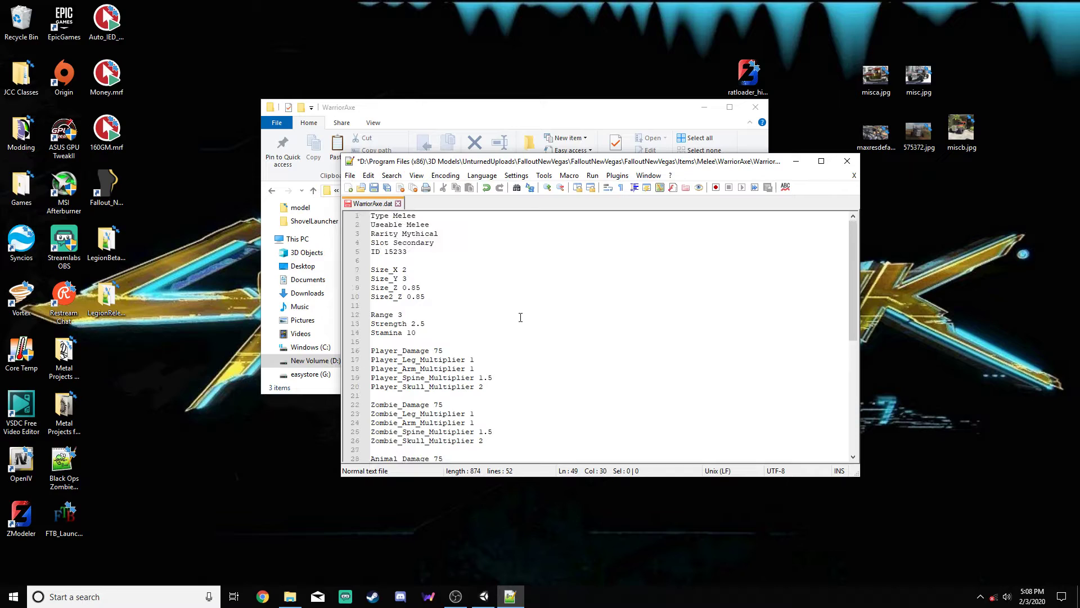
{"action": "scroll", "coordinate": [519, 317], "scroll_direction": "down", "scroll_amount": 9}
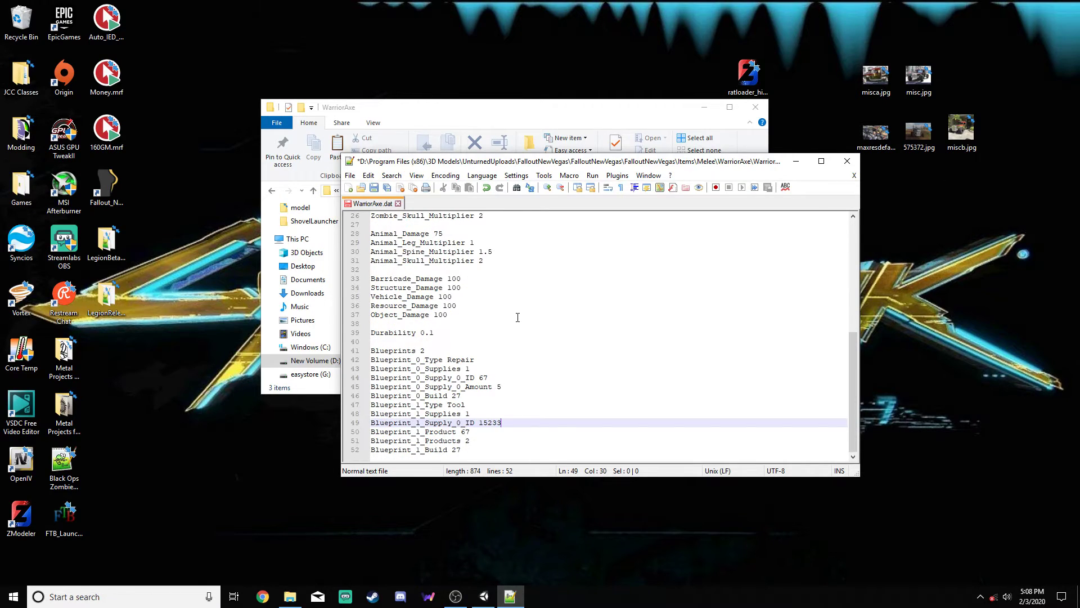
- Set Blueprint_1_Products to 5 and save the file
{"action": "left_click", "coordinate": [469, 431]}
{"action": "left_click", "coordinate": [469, 440]}
{"action": "key", "text": "BackSpace"}
{"action": "type", "text": "10"}
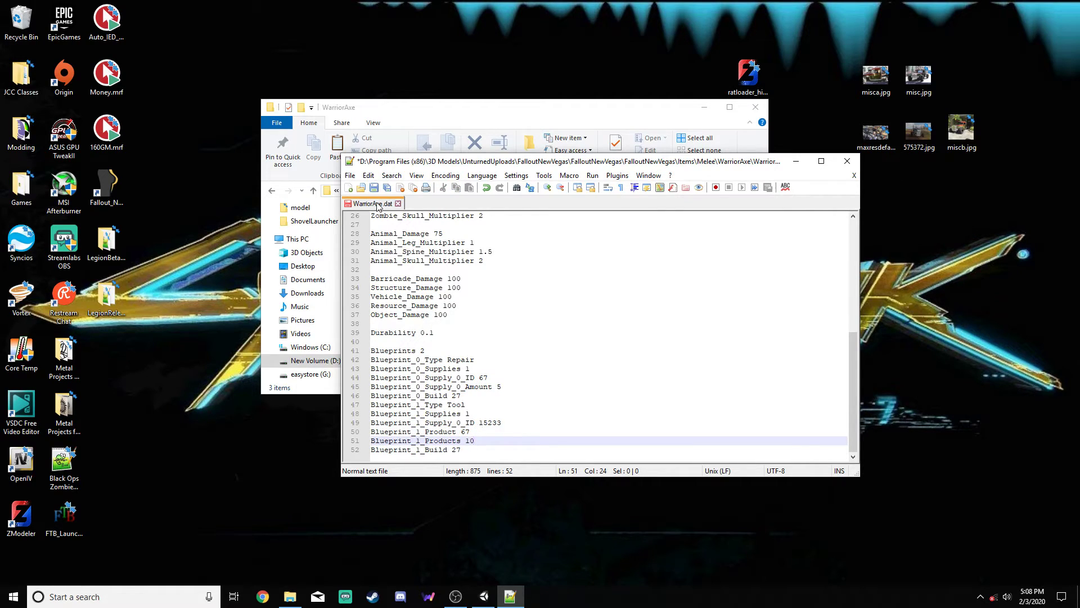
{"action": "key", "text": "BackSpace"}
{"action": "key", "text": "BackSpace"}
{"action": "type", "text": "5"}
{"action": "left_click", "coordinate": [375, 188]}
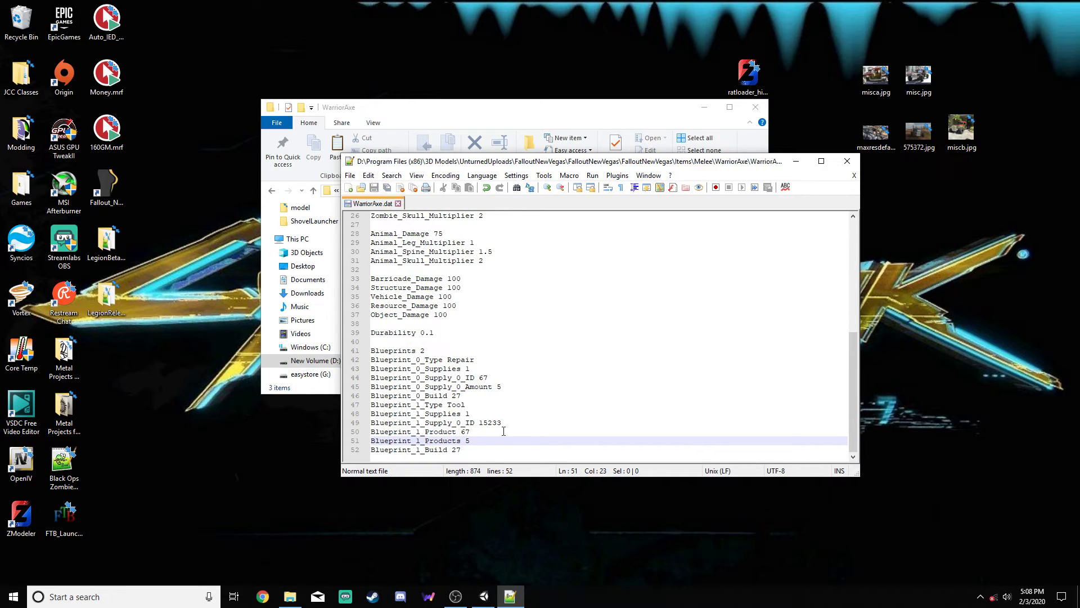
- Append the lines Exclude_From_Master_Bundle and Asset_Bundle_Version 2 after a blank line at the end of WarriorAxe.dat, and save the file
{"action": "left_click", "coordinate": [479, 434]}
{"action": "left_click", "coordinate": [488, 440]}
{"action": "left_click", "coordinate": [554, 453]}
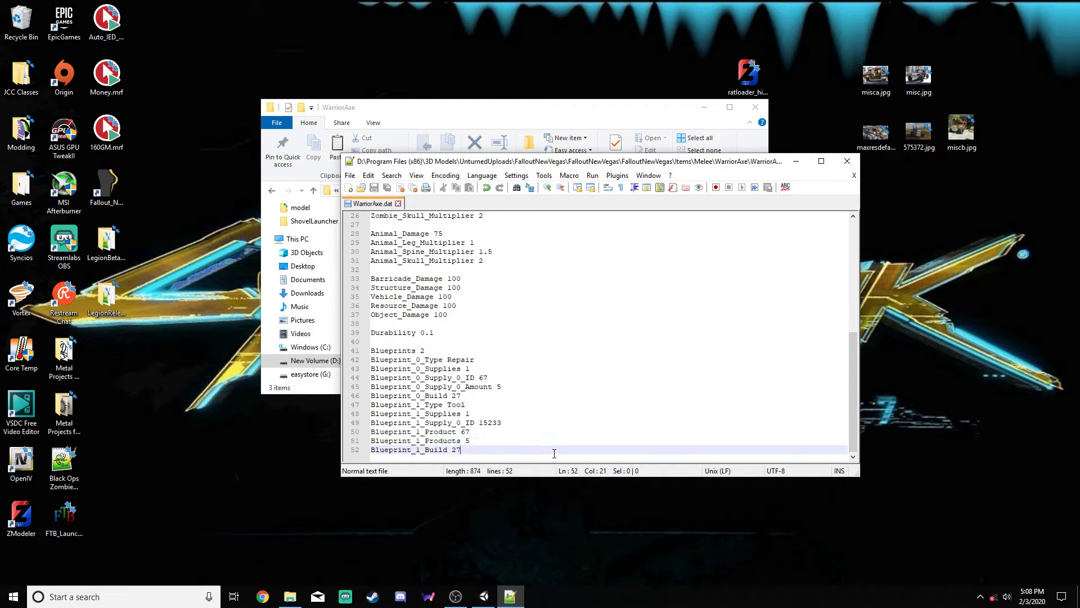
{"action": "key", "text": "Return"}
{"action": "key", "text": "Return"}
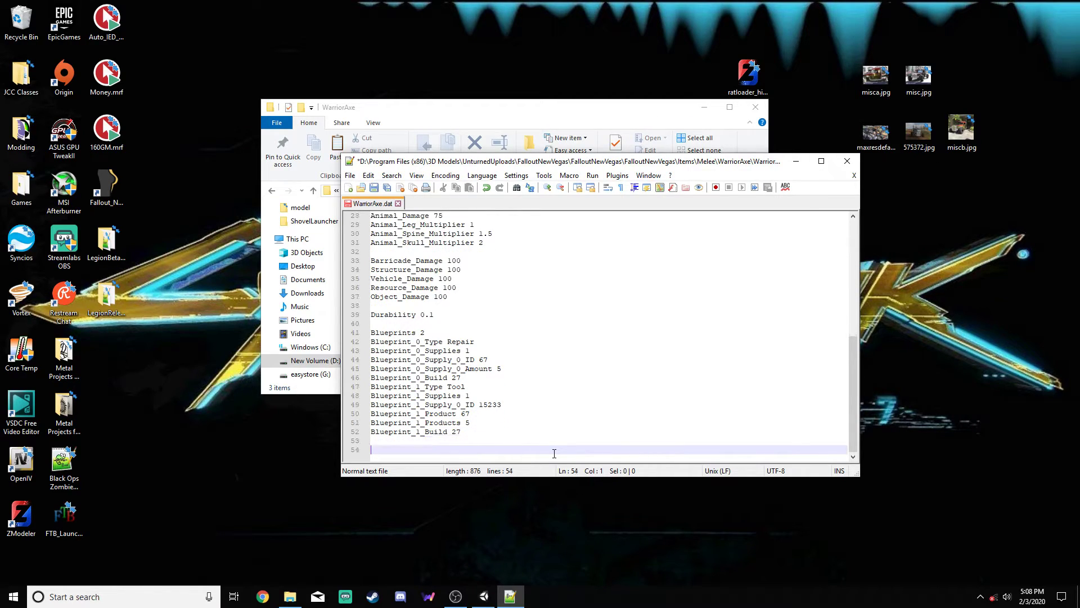
{"action": "type", "text": "Exclude_From_Master_Bundle"}
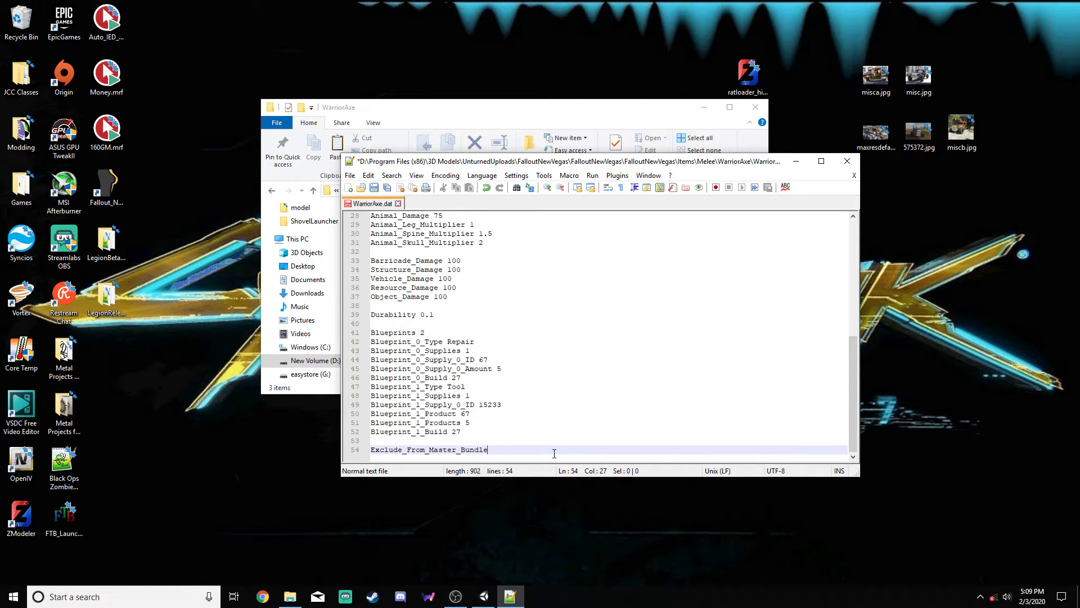
{"action": "key", "text": "Return"}
{"action": "type", "text": "Asset"}
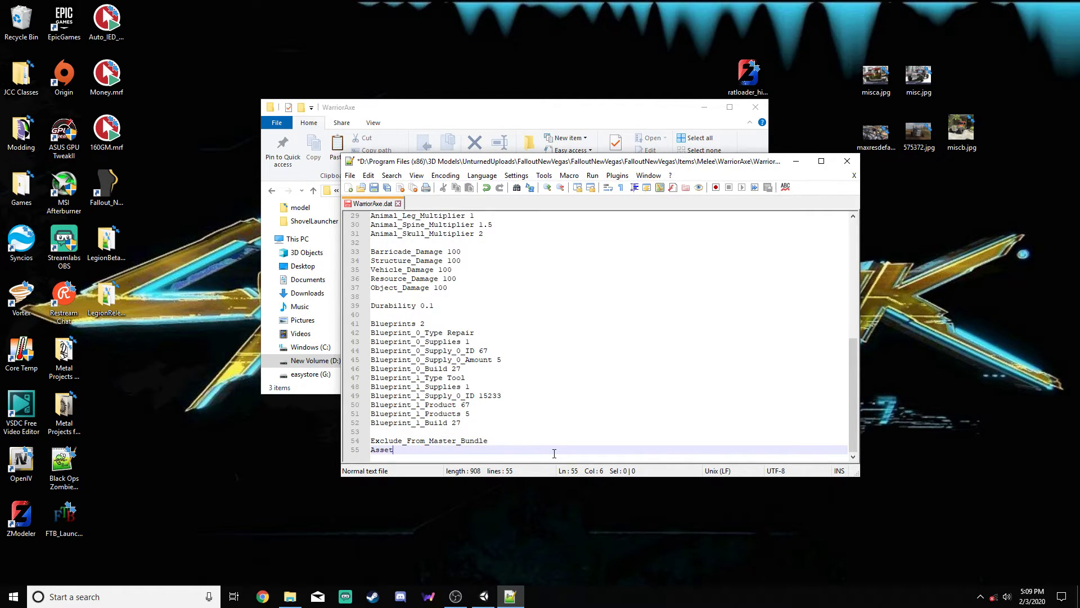
{"action": "type", "text": "_Bundle_Version 2"}
{"action": "key", "text": "ctrl+s"}
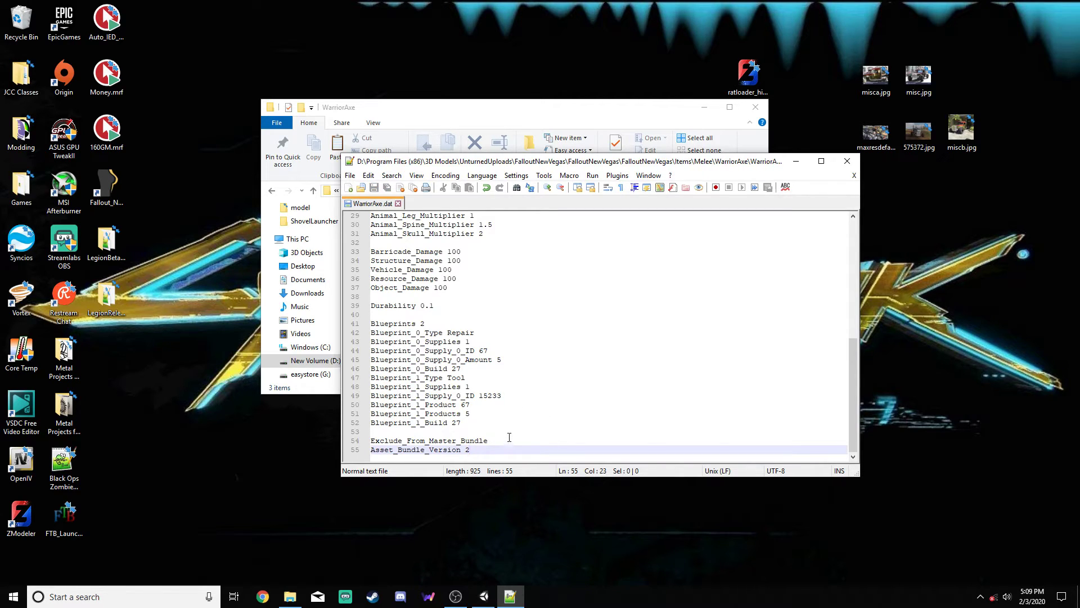
{"action": "left_click_drag", "start_coordinate": [484, 451], "coordinate": [371, 451]}
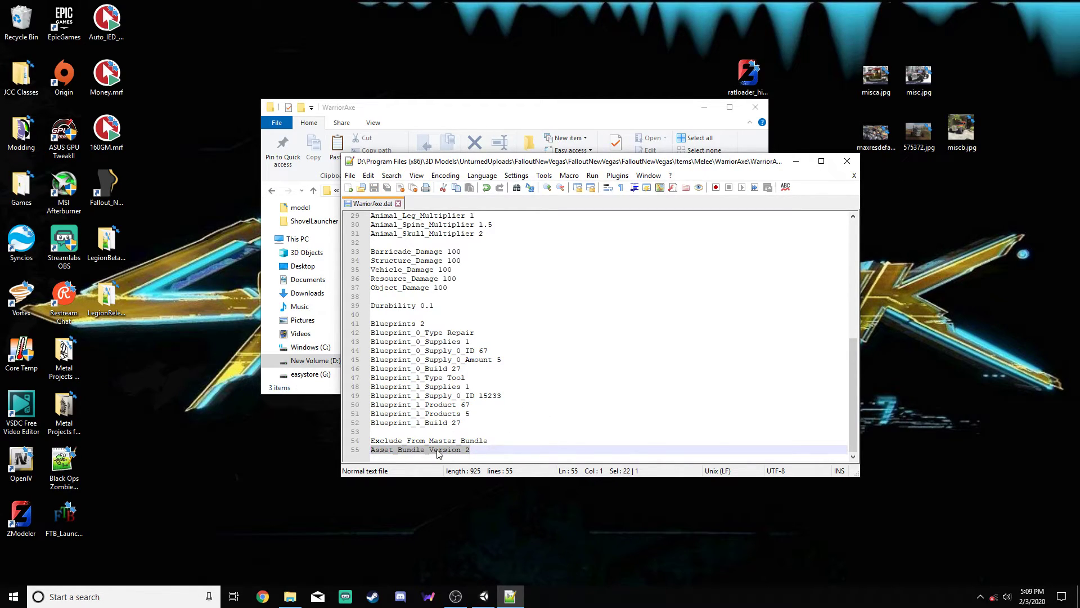
{"action": "left_click", "coordinate": [480, 450]}
{"action": "left_click_drag", "start_coordinate": [481, 450], "coordinate": [371, 451]}
{"action": "left_click", "coordinate": [482, 454]}
{"action": "double_click", "coordinate": [467, 451]}
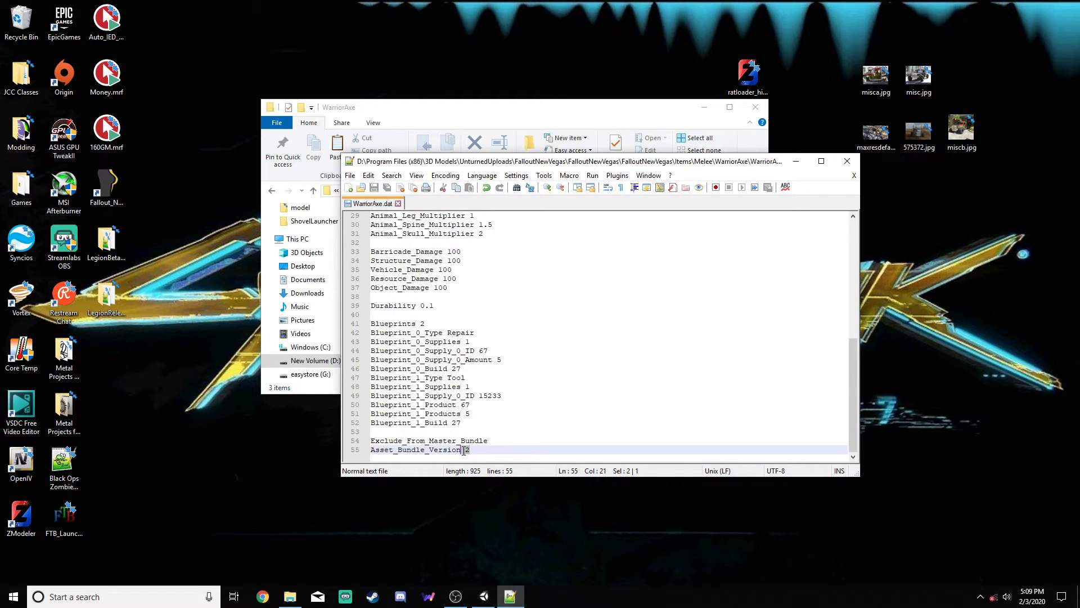
- Examine the Asset_Bundle_Version and Exclude_From_Master_Bundle lines at the end of WarriorAxe.dat
{"action": "left_click", "coordinate": [472, 453]}
{"action": "left_click_drag", "start_coordinate": [493, 450], "coordinate": [371, 443]}
{"action": "left_click_drag", "start_coordinate": [488, 441], "coordinate": [361, 441]}
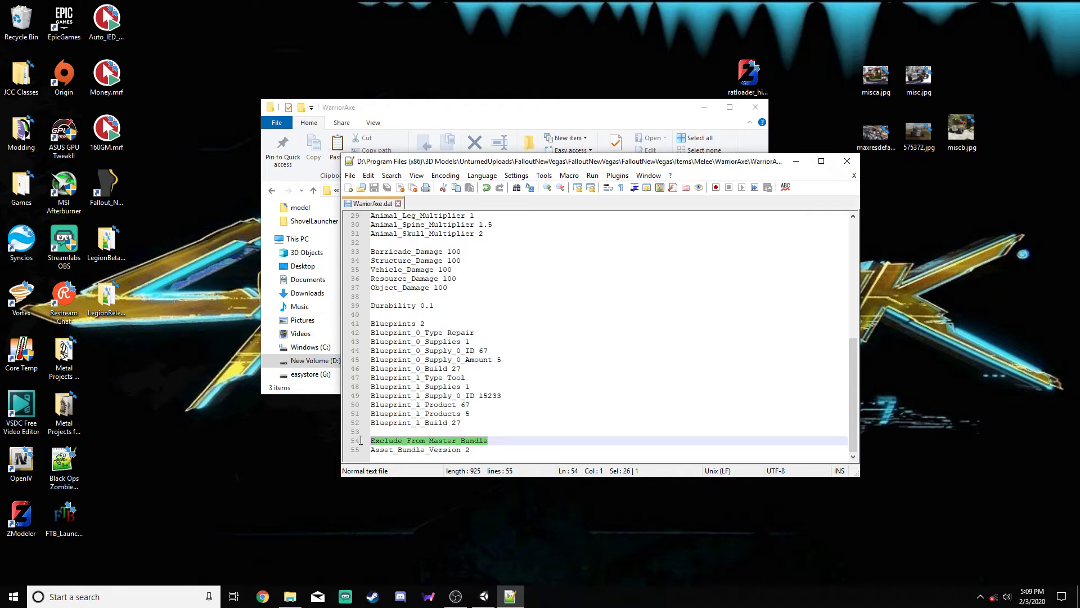
- Switch to Unity, check the available Unturned bundle tools, and close Unity without saving the scene
{"action": "left_click", "coordinate": [484, 597]}
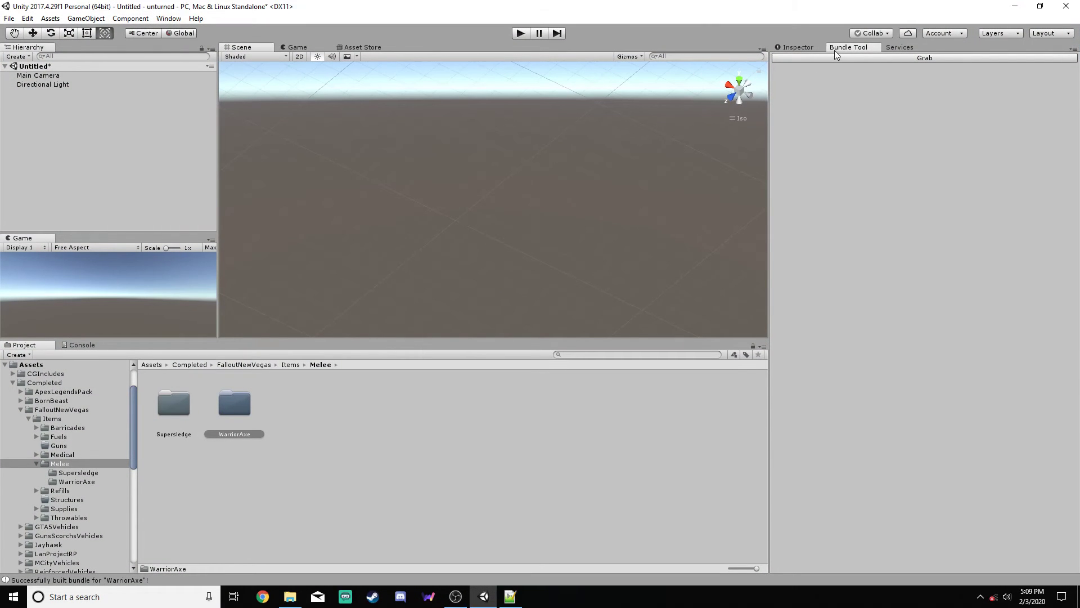
{"action": "left_click", "coordinate": [169, 18]}
{"action": "mouse_move", "coordinate": [191, 76]}
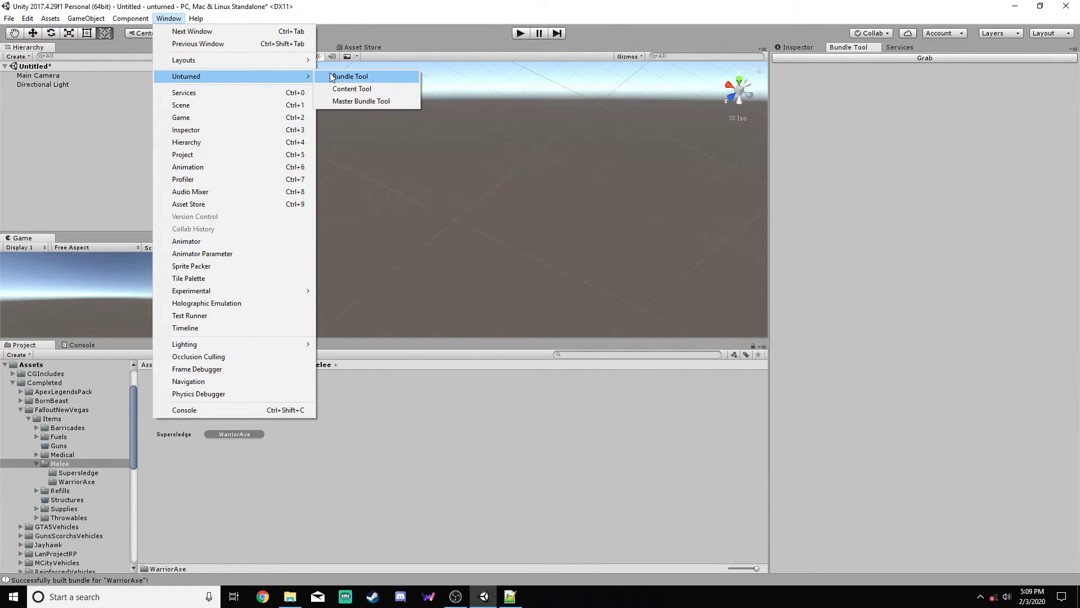
{"action": "left_click", "coordinate": [1065, 7]}
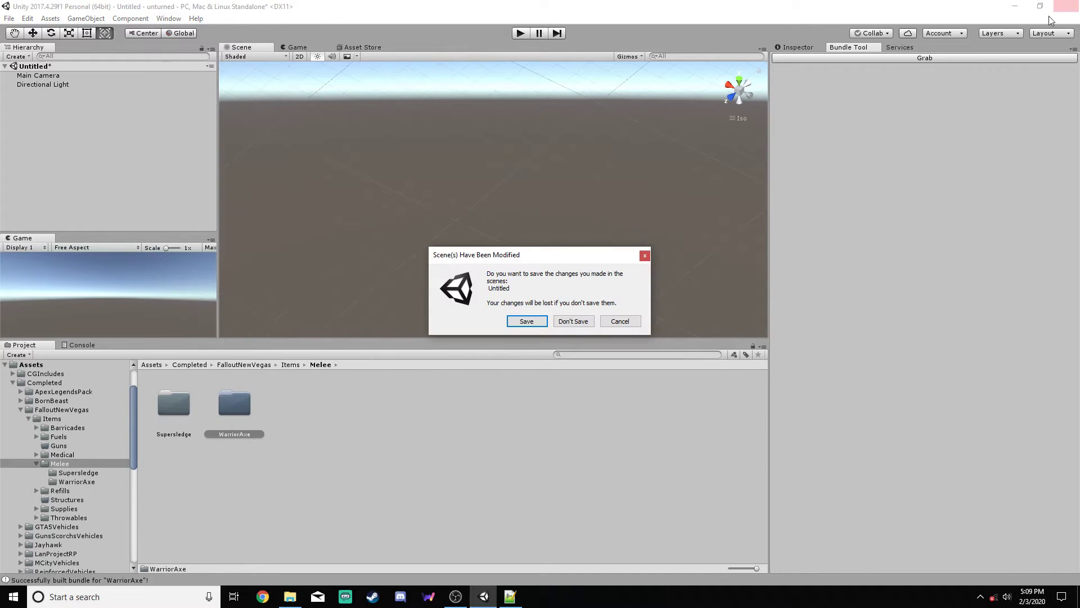
{"action": "left_click", "coordinate": [573, 320]}
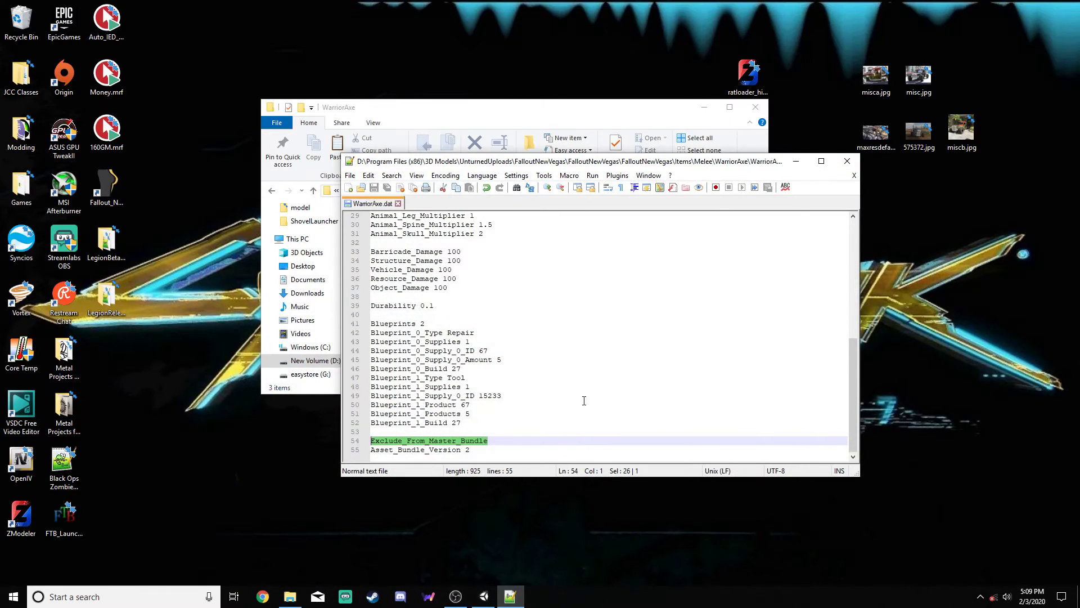
- Review WarriorAxe.dat from the bundle lines at its end back to its first lines
{"action": "left_click", "coordinate": [539, 444]}
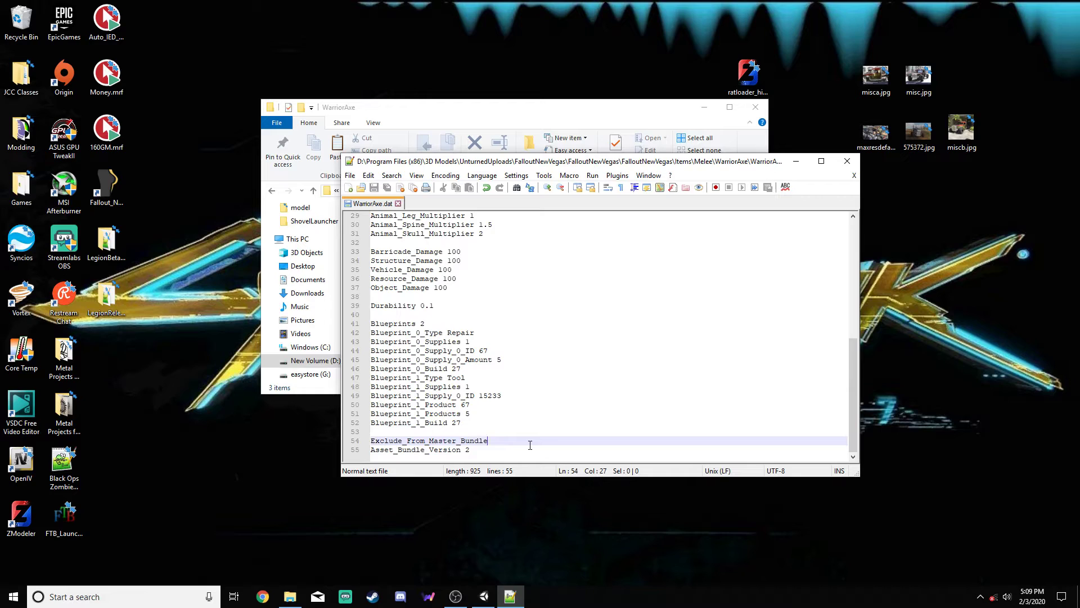
{"action": "scroll", "coordinate": [508, 379], "scroll_direction": "up", "scroll_amount": 7}
{"action": "scroll", "coordinate": [508, 376], "scroll_direction": "up", "scroll_amount": 3}
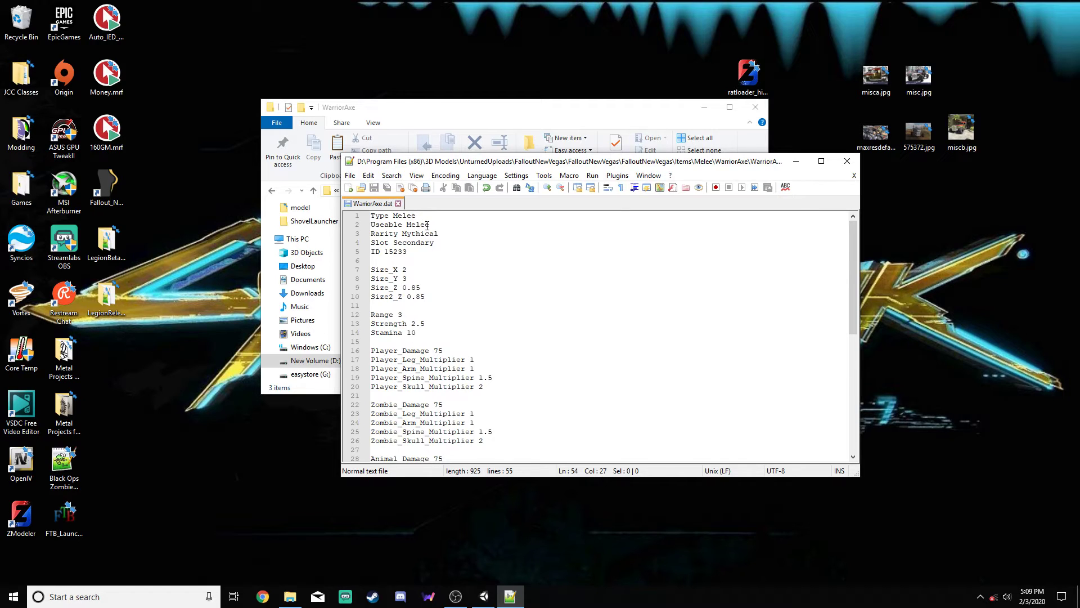
- Open Blowtorch.dat from the Blowtorch folder under Bundles, Items, Melee in the Unturned installation folder
{"action": "left_click", "coordinate": [444, 141]}
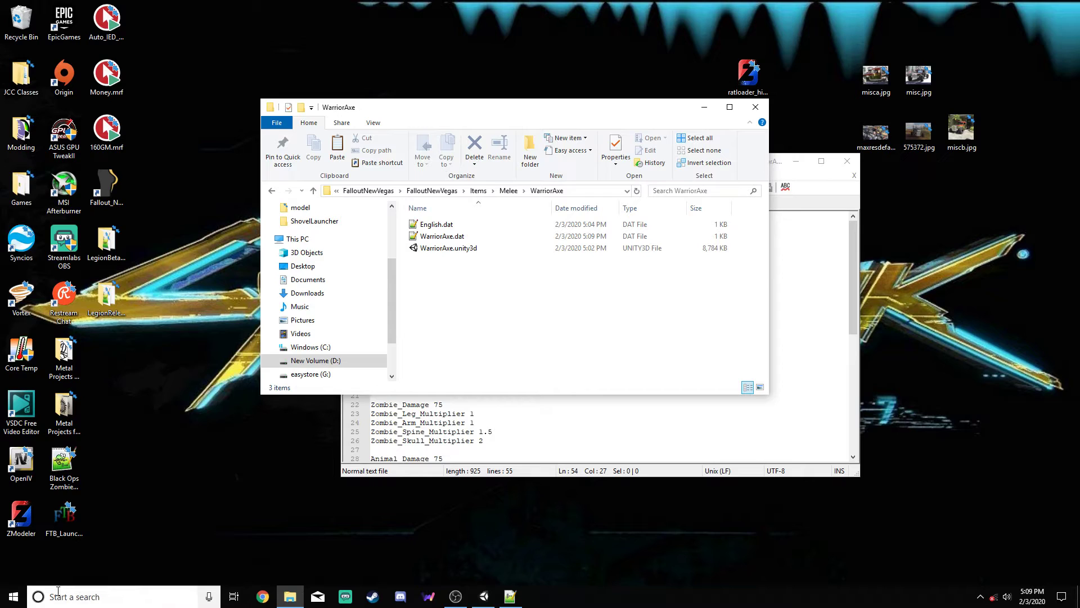
{"action": "left_click", "coordinate": [14, 596]}
{"action": "left_click", "coordinate": [412, 527]}
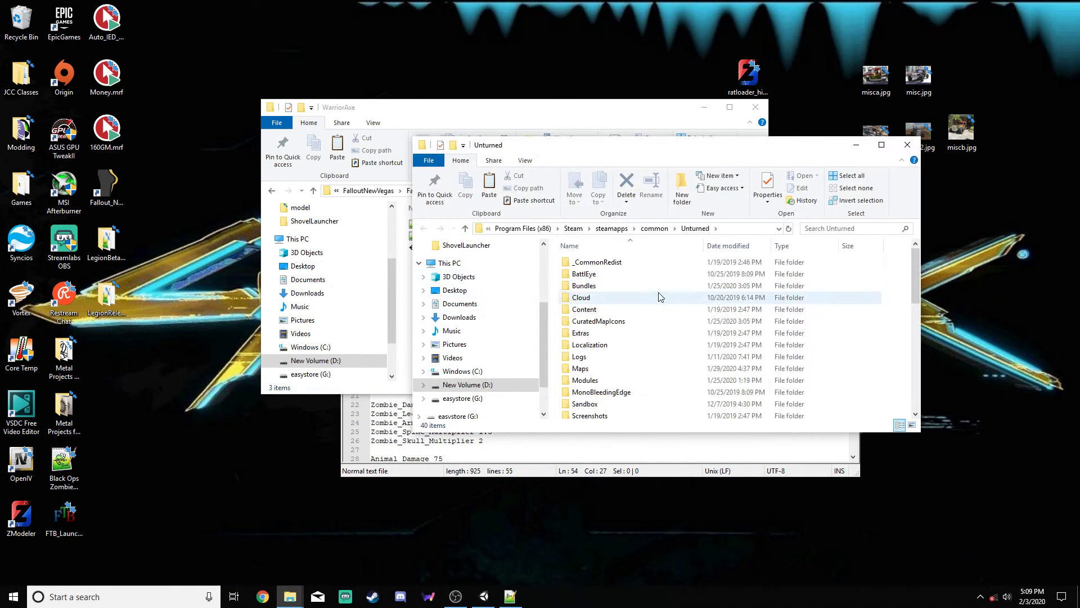
{"action": "double_click", "coordinate": [608, 285]}
{"action": "double_click", "coordinate": [605, 298]}
{"action": "scroll", "coordinate": [617, 355], "scroll_direction": "down", "scroll_amount": 3}
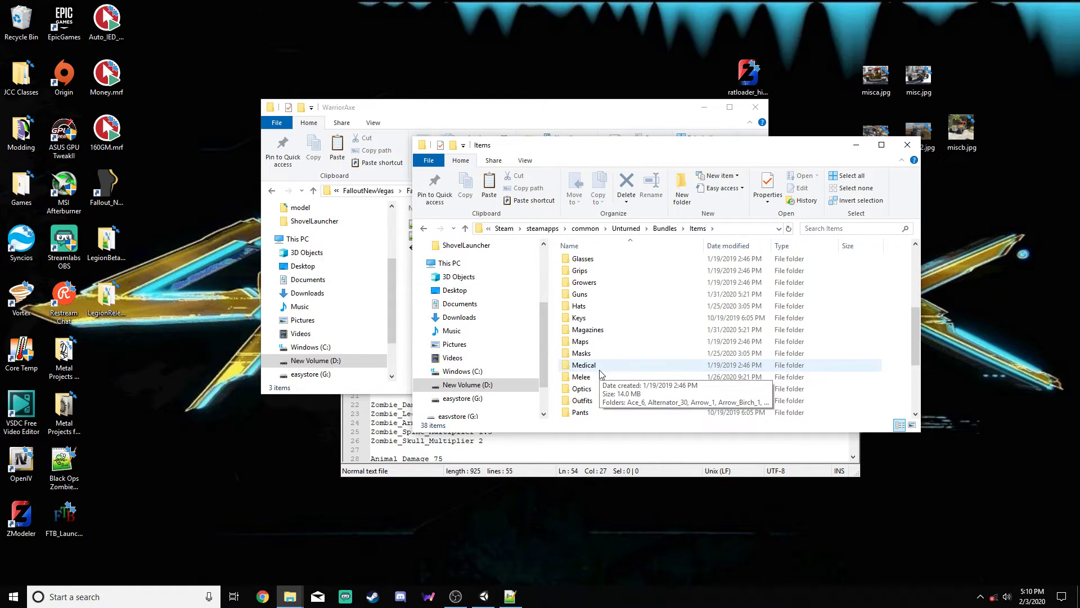
{"action": "double_click", "coordinate": [619, 374]}
{"action": "scroll", "coordinate": [623, 344], "scroll_direction": "down", "scroll_amount": 1}
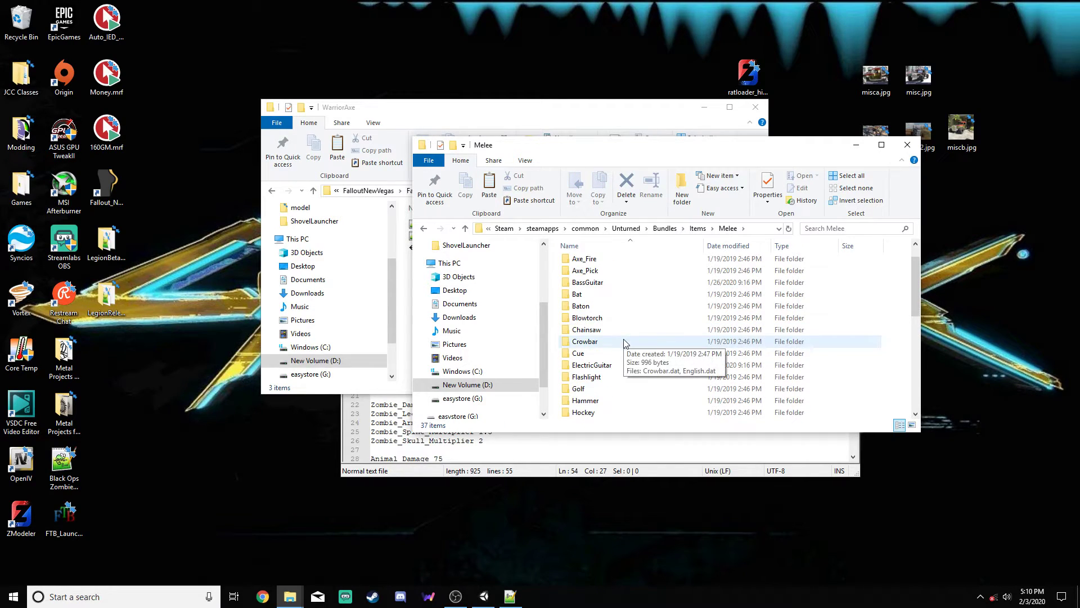
{"action": "double_click", "coordinate": [596, 318]}
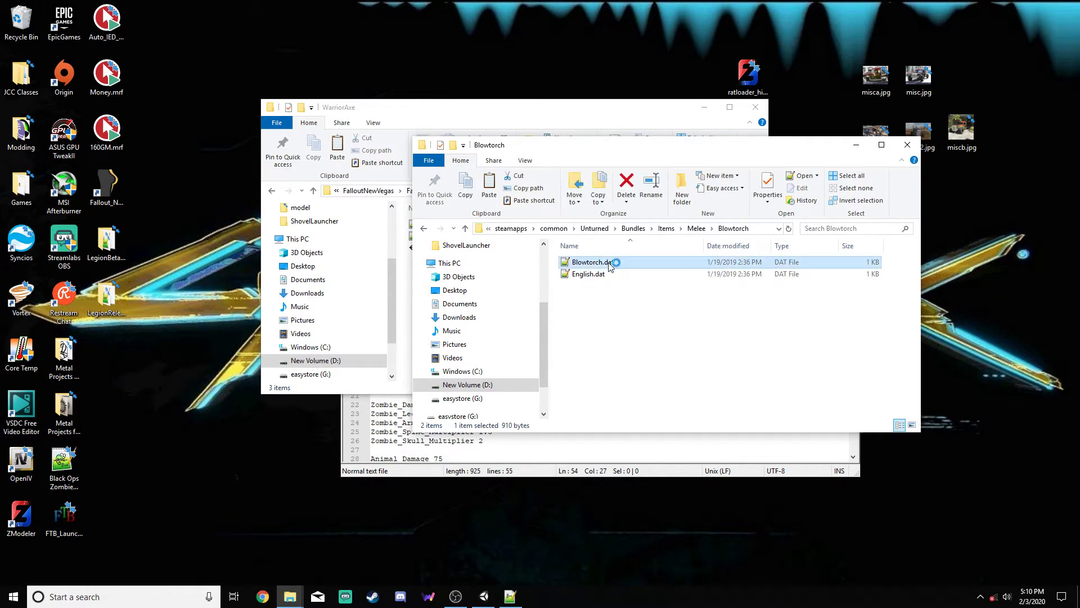
{"action": "double_click", "coordinate": [605, 260]}
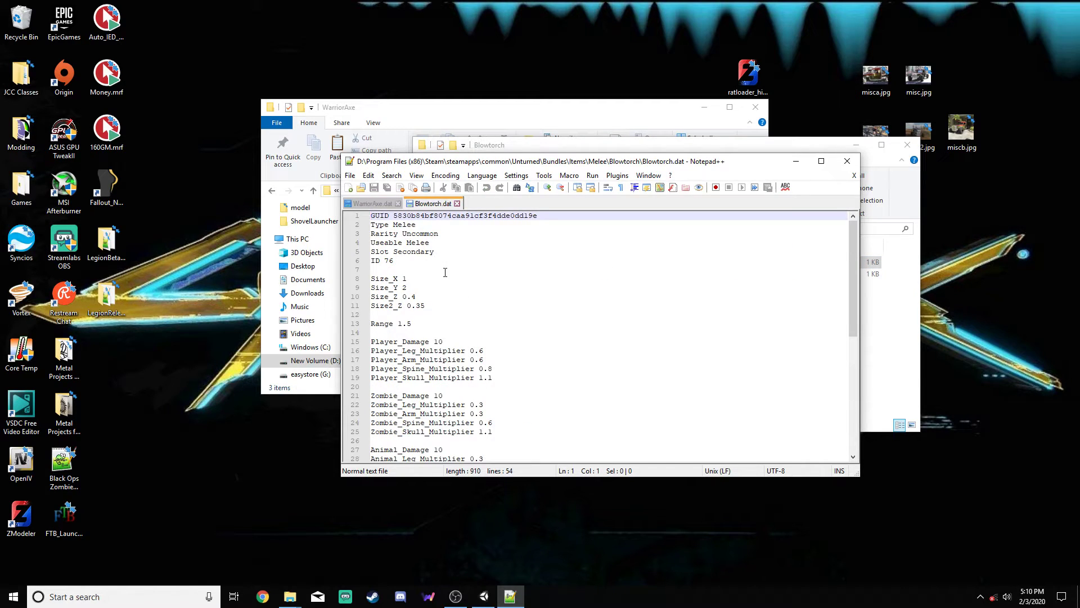
- Read through Blowtorch.dat to its end and examine the Repeated line
{"action": "scroll", "coordinate": [445, 281], "scroll_direction": "down", "scroll_amount": 6}
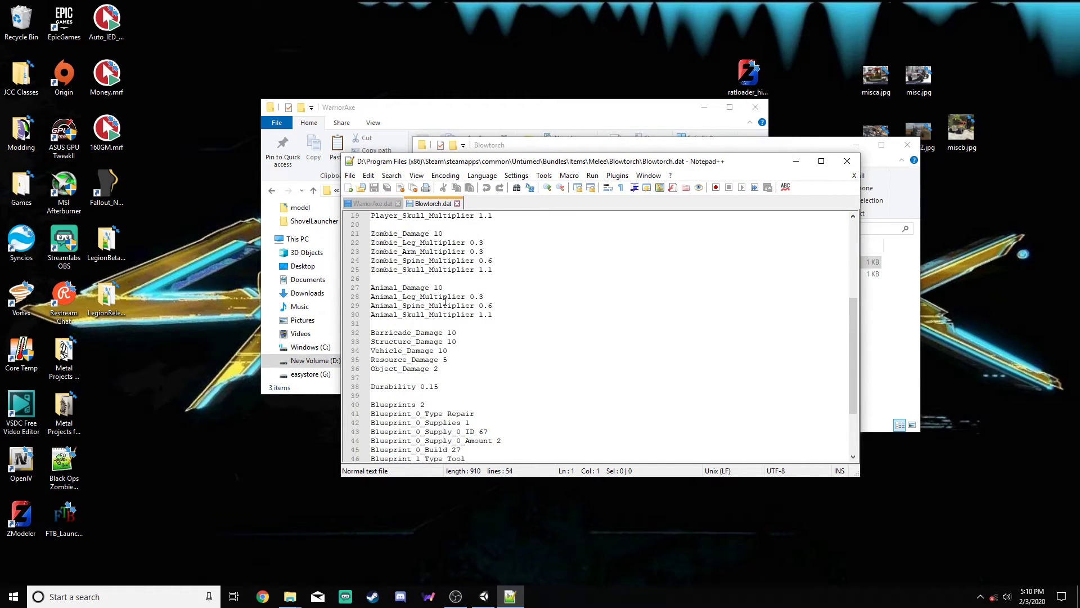
{"action": "scroll", "coordinate": [445, 301], "scroll_direction": "down", "scroll_amount": 1}
{"action": "scroll", "coordinate": [462, 302], "scroll_direction": "down", "scroll_amount": 1}
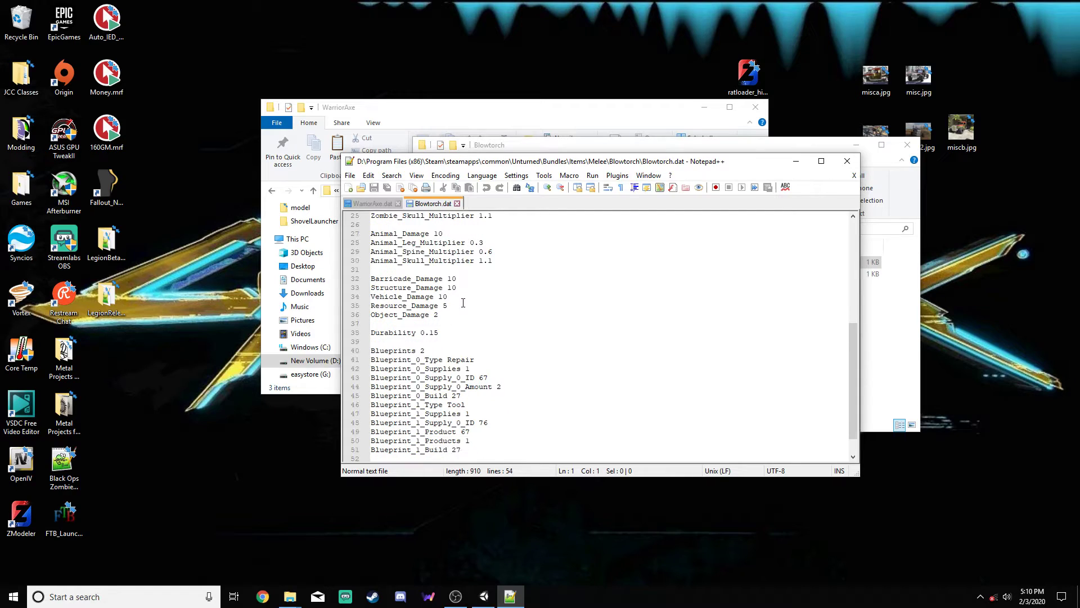
{"action": "scroll", "coordinate": [464, 302], "scroll_direction": "down", "scroll_amount": 1}
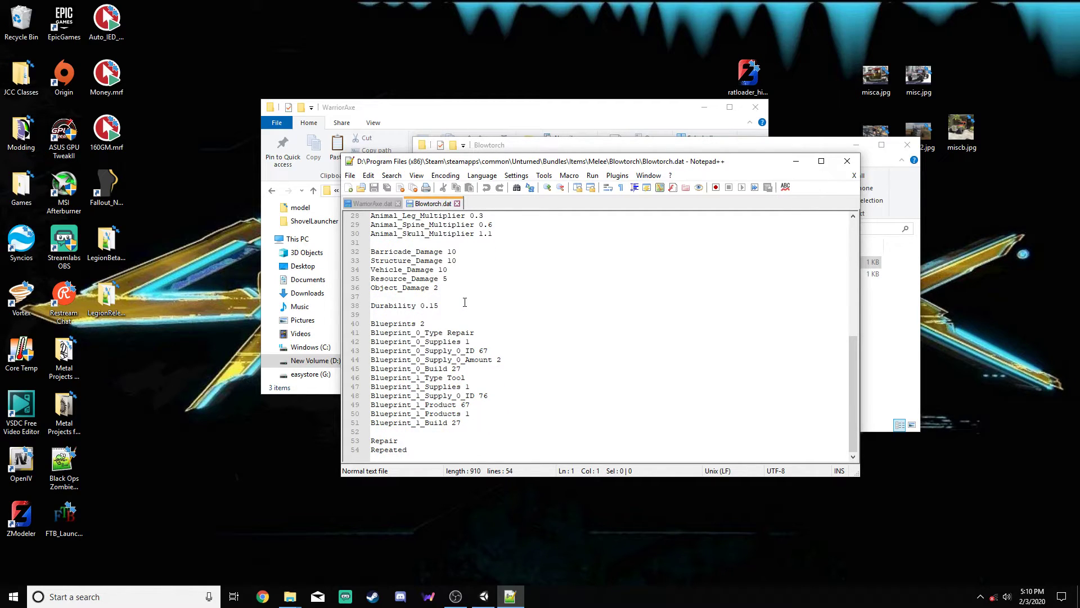
{"action": "double_click", "coordinate": [387, 450]}
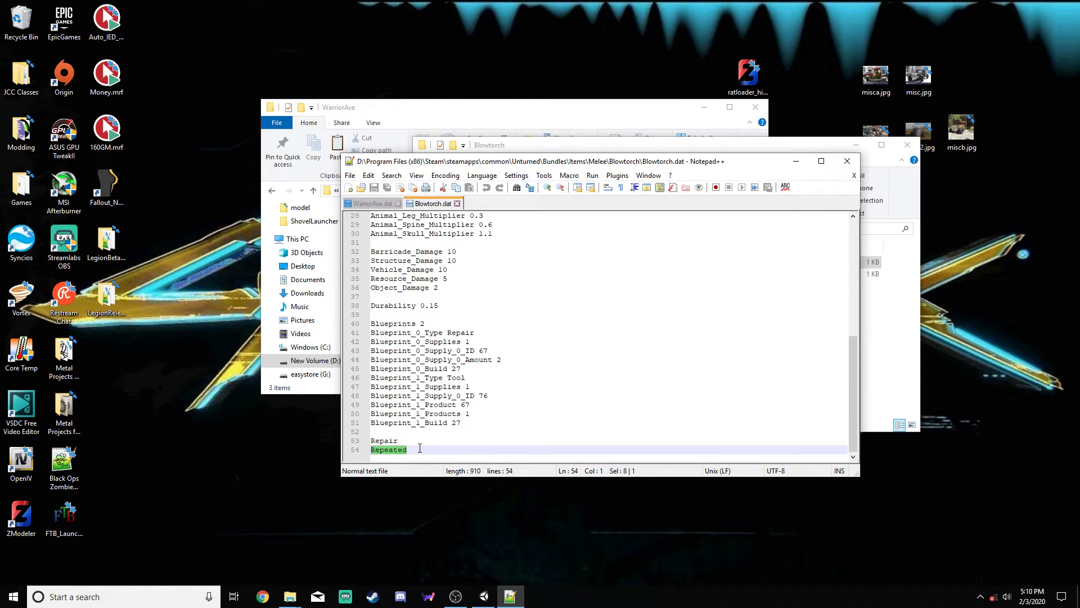
- Return to WarriorAxe.dat and look through its whole contents for comparison with Blowtorch.dat
{"action": "left_click", "coordinate": [446, 107]}
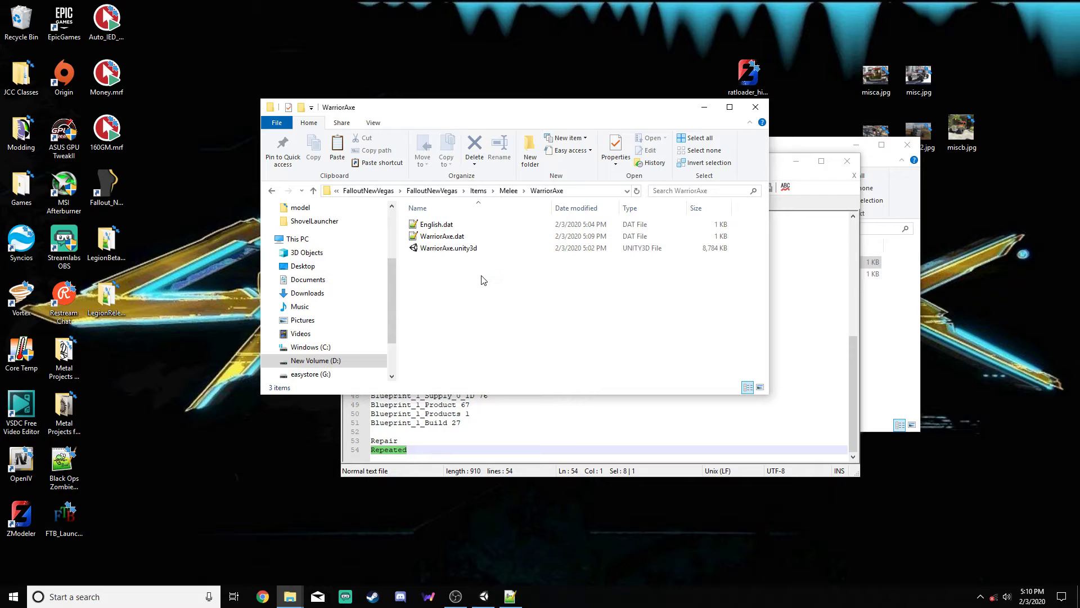
{"action": "left_click", "coordinate": [777, 165]}
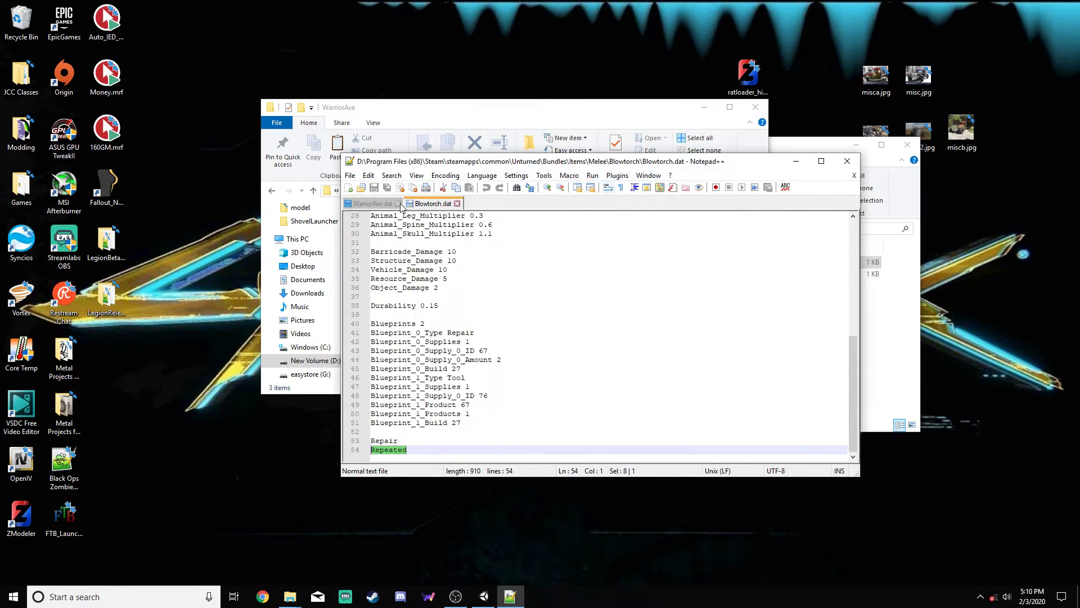
{"action": "scroll", "coordinate": [506, 340], "scroll_direction": "down", "scroll_amount": 9}
{"action": "scroll", "coordinate": [513, 327], "scroll_direction": "up", "scroll_amount": 9}
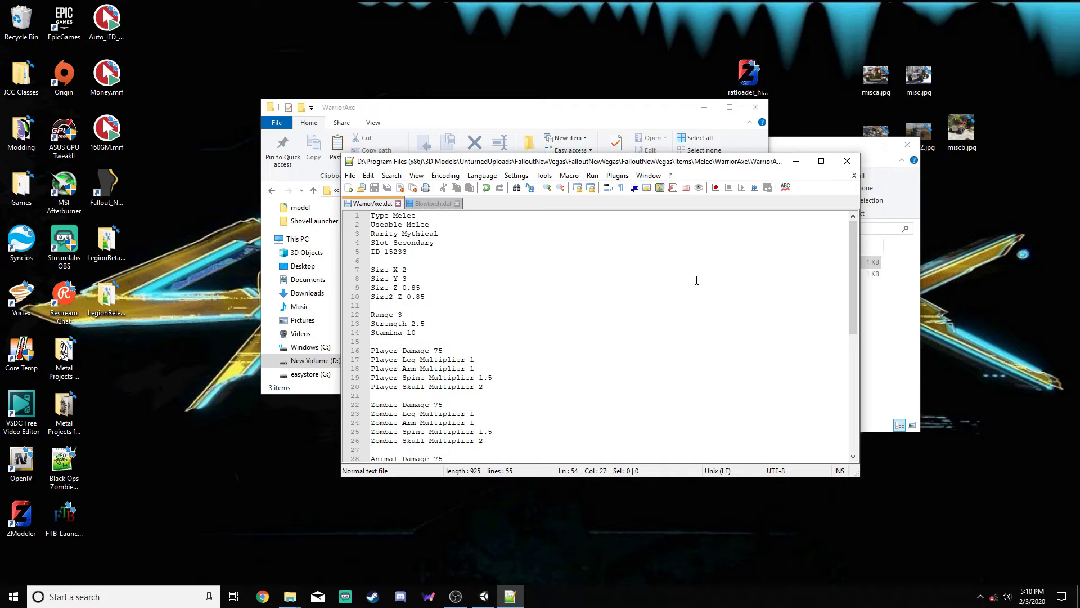
- Go back to Blowtorch.dat and examine the Repair line near its end
{"action": "left_click", "coordinate": [428, 204]}
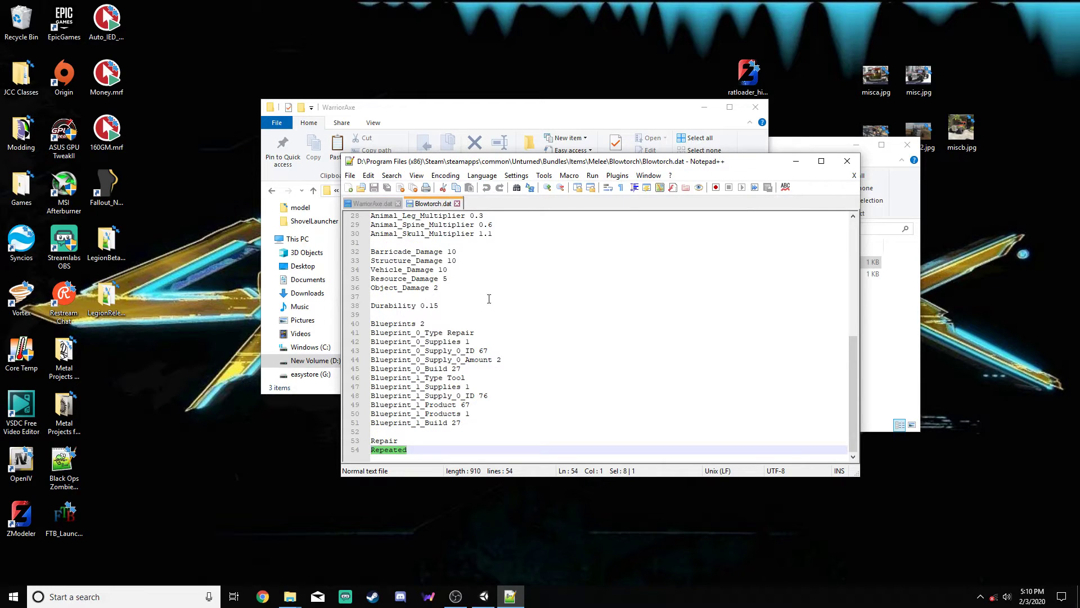
{"action": "left_click", "coordinate": [410, 447]}
{"action": "left_click_drag", "start_coordinate": [400, 441], "coordinate": [369, 441]}
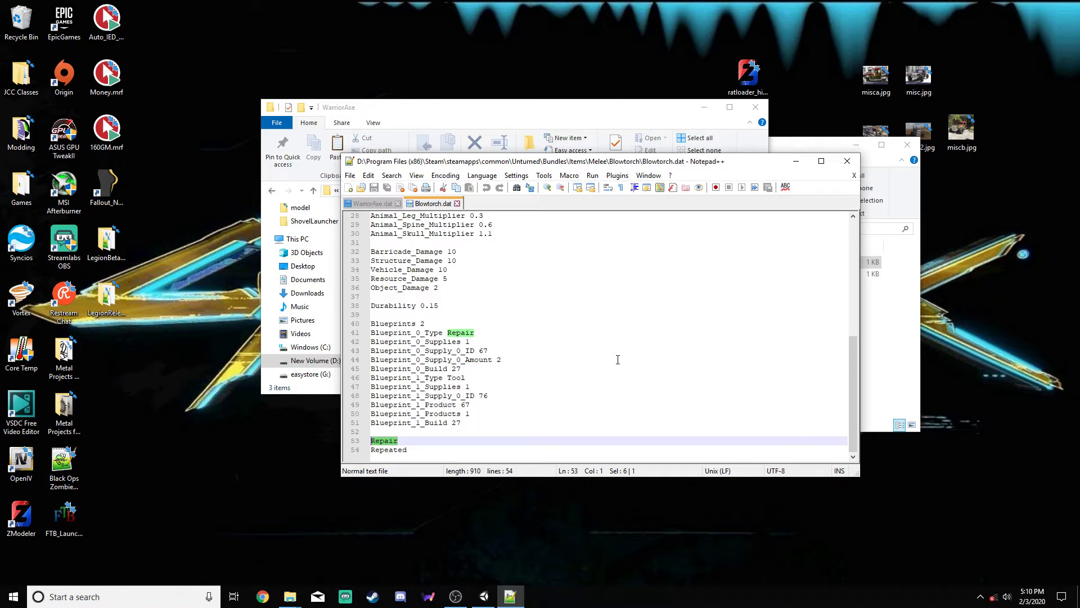
{"action": "left_click", "coordinate": [403, 441]}
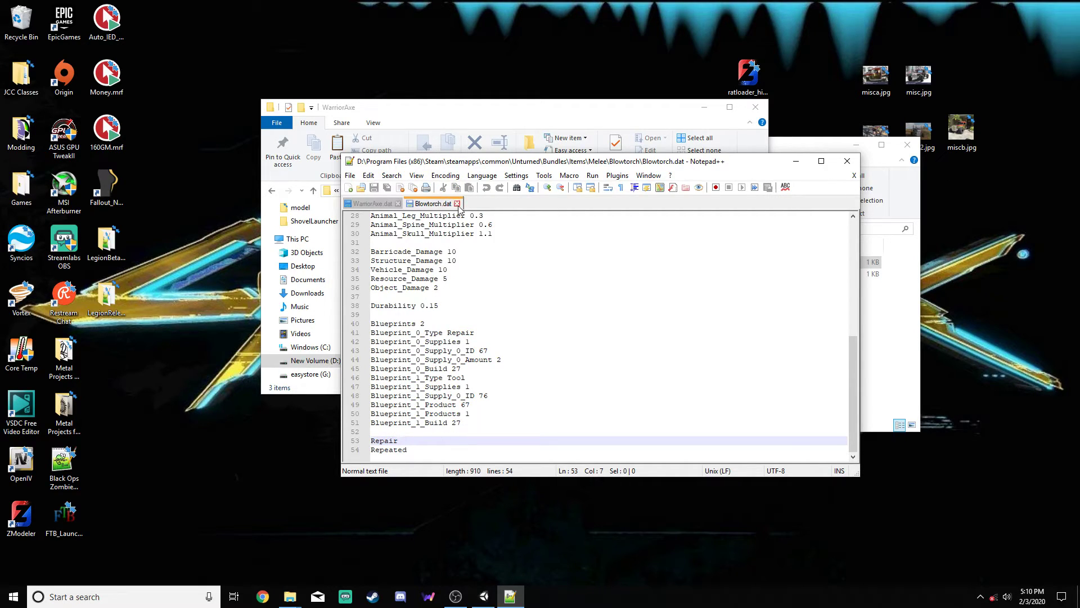
- Examine the barricade, structure, vehicle, resource and object damage lines of Blowtorch.dat, and close the file
{"action": "scroll", "coordinate": [431, 270], "scroll_direction": "up", "scroll_amount": 2}
{"action": "scroll", "coordinate": [431, 270], "scroll_direction": "down", "scroll_amount": 2}
{"action": "double_click", "coordinate": [443, 269]}
{"action": "left_click", "coordinate": [448, 270]}
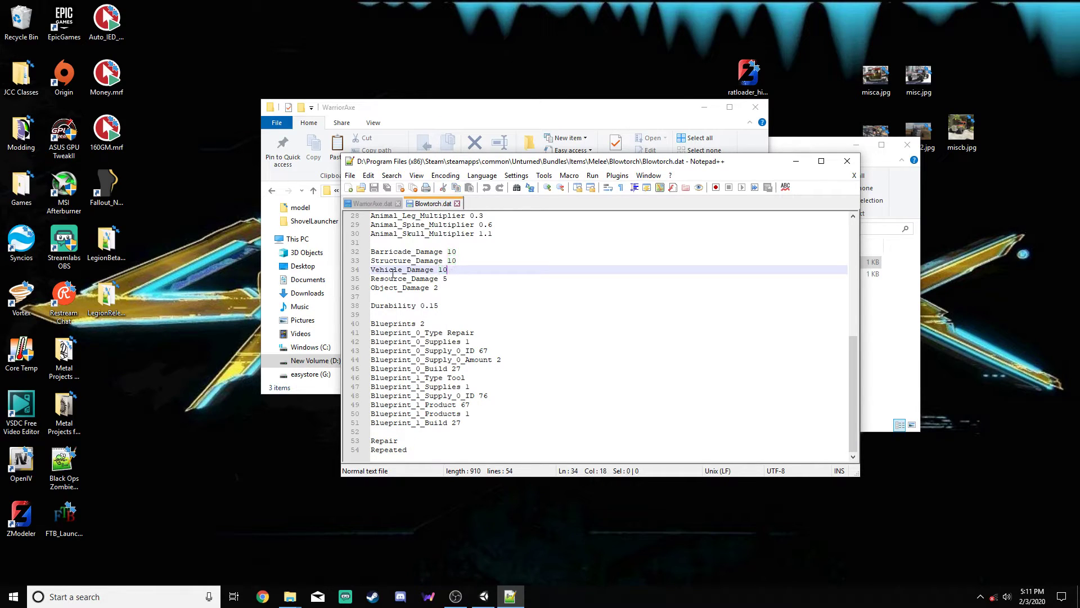
{"action": "double_click", "coordinate": [443, 270]}
{"action": "left_click", "coordinate": [448, 270]}
{"action": "key", "text": "Up"}
{"action": "key", "text": "Up"}
{"action": "key", "text": "End"}
{"action": "key", "text": "shift+Home"}
{"action": "left_click", "coordinate": [445, 286]}
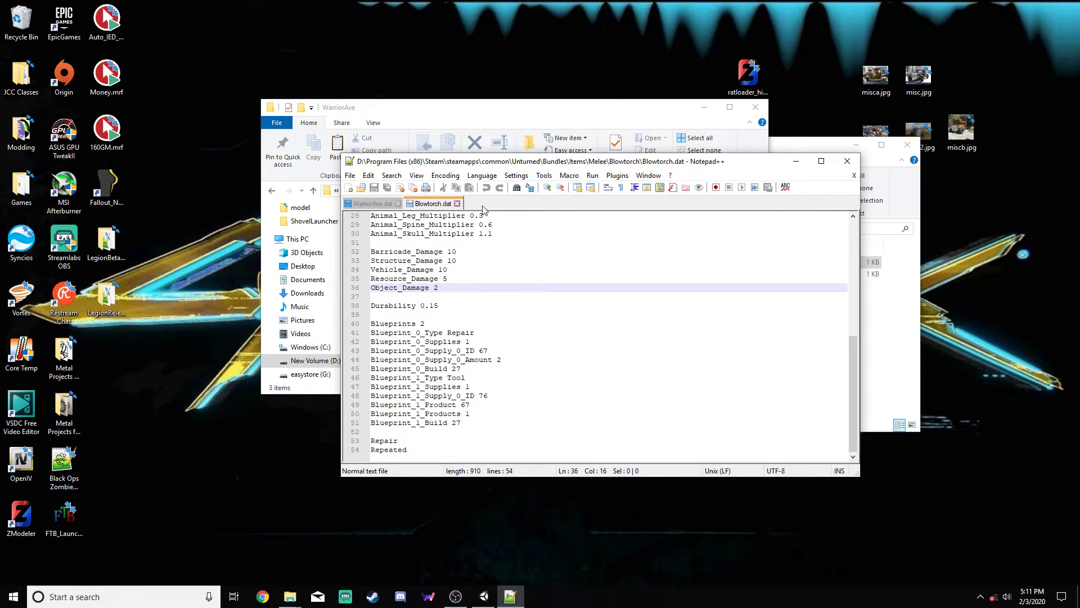
{"action": "left_click", "coordinate": [457, 203]}
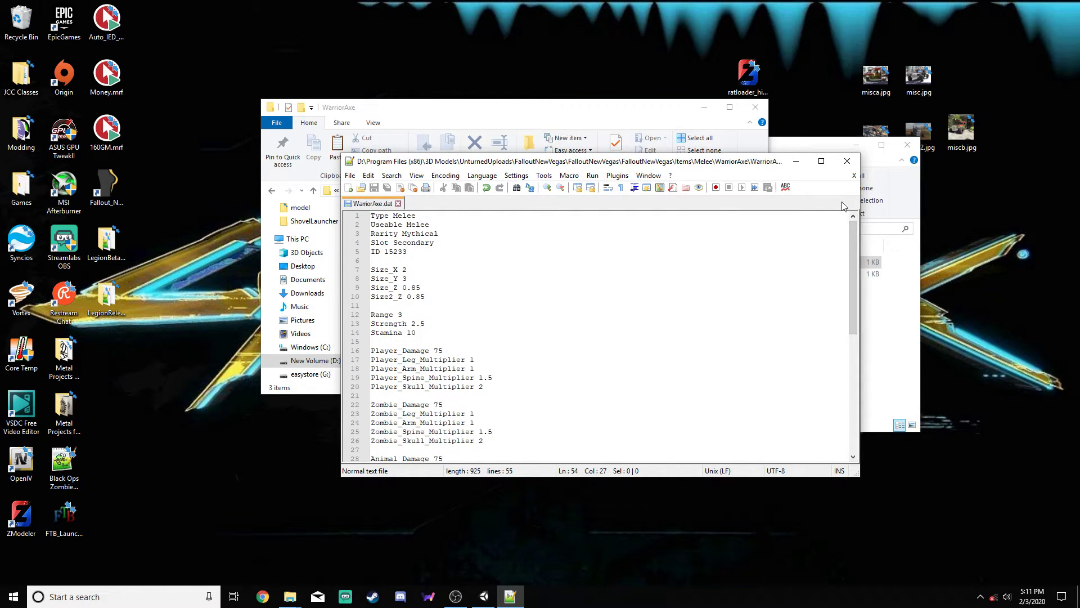
- Open Chainsaw.dat from the Chainsaw folder in Unturned's Melee items, look through its lines, and close it
{"action": "left_click", "coordinate": [890, 292]}
{"action": "left_click", "coordinate": [698, 228]}
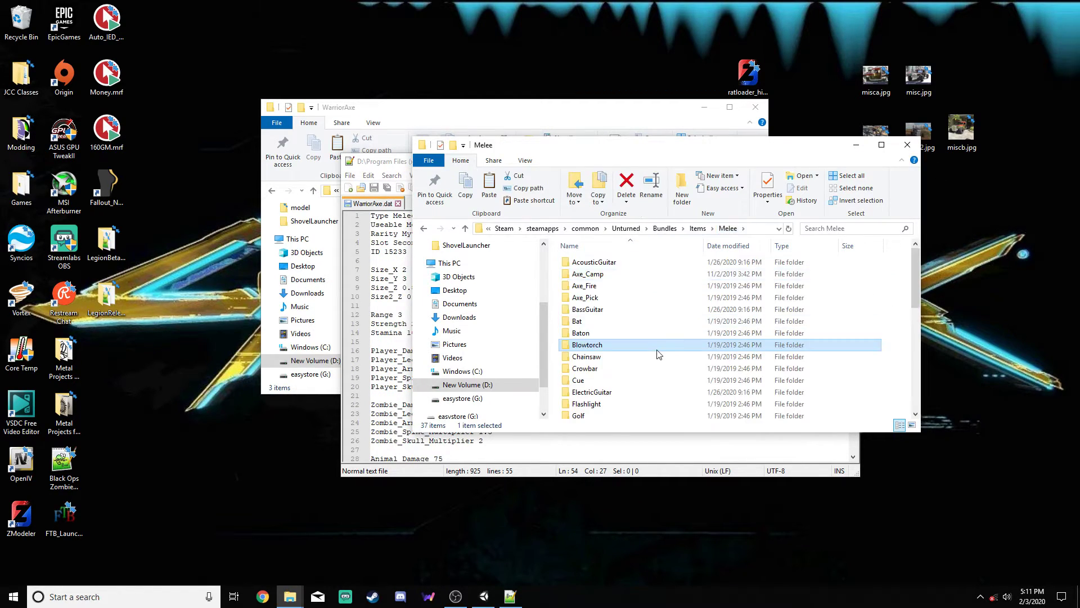
{"action": "scroll", "coordinate": [647, 354], "scroll_direction": "down", "scroll_amount": 1}
{"action": "scroll", "coordinate": [606, 332], "scroll_direction": "down", "scroll_amount": 1}
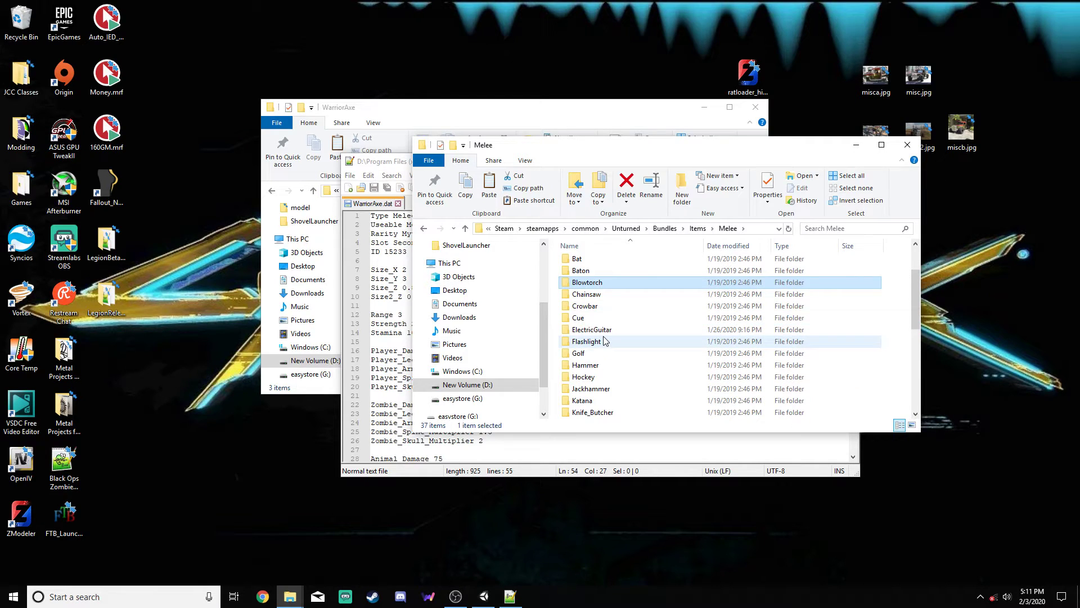
{"action": "double_click", "coordinate": [605, 296]}
{"action": "double_click", "coordinate": [602, 263]}
{"action": "scroll", "coordinate": [501, 325], "scroll_direction": "down", "scroll_amount": 8}
{"action": "scroll", "coordinate": [501, 318], "scroll_direction": "down", "scroll_amount": 1}
{"action": "scroll", "coordinate": [484, 390], "scroll_direction": "up", "scroll_amount": 9}
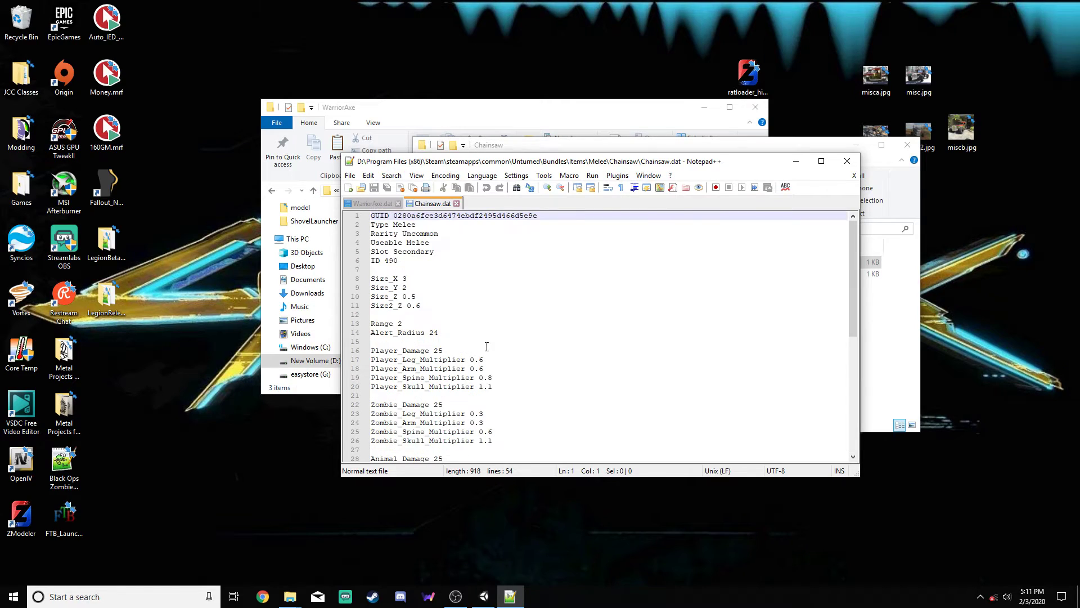
{"action": "left_click", "coordinate": [457, 204]}
- Open Saw.dat from the Saw folder in Unturned's Melee items and look through its lines
{"action": "left_click", "coordinate": [891, 295]}
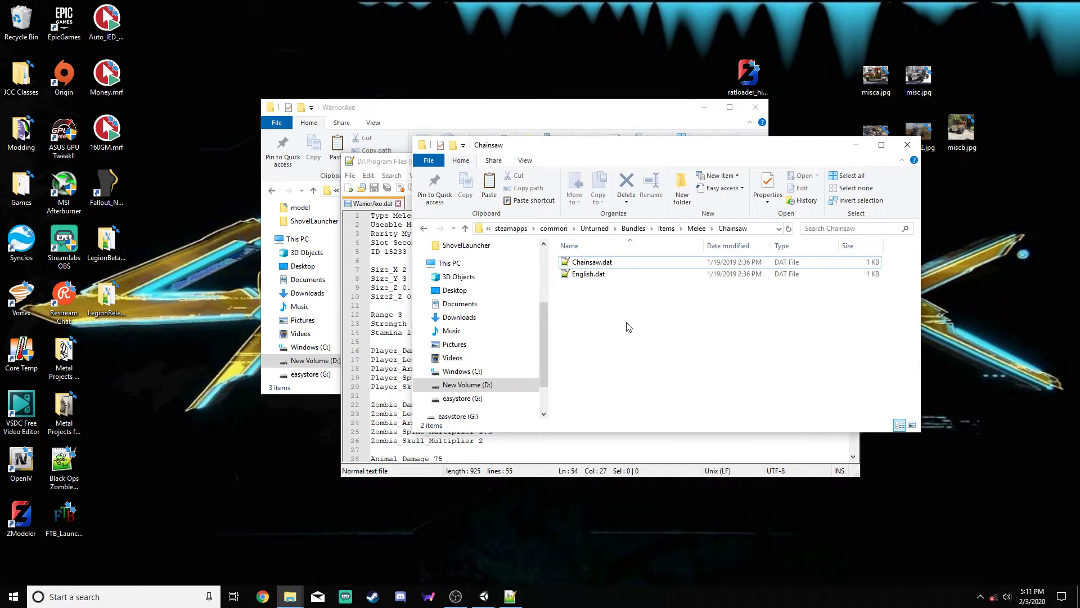
{"action": "left_click", "coordinate": [696, 228]}
{"action": "scroll", "coordinate": [637, 315], "scroll_direction": "down", "scroll_amount": 7}
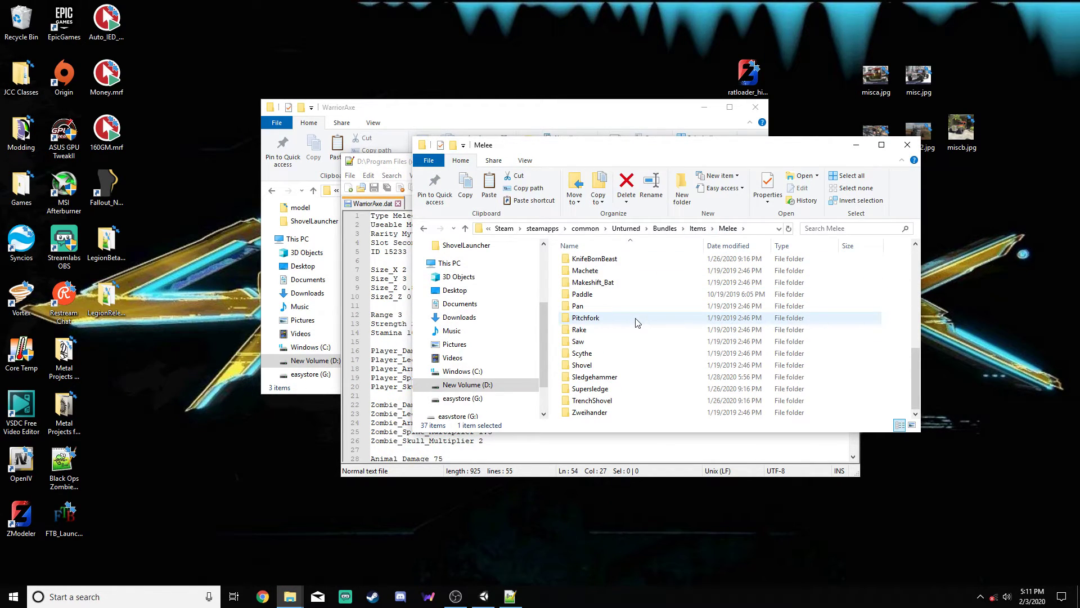
{"action": "double_click", "coordinate": [607, 343]}
{"action": "double_click", "coordinate": [596, 274]}
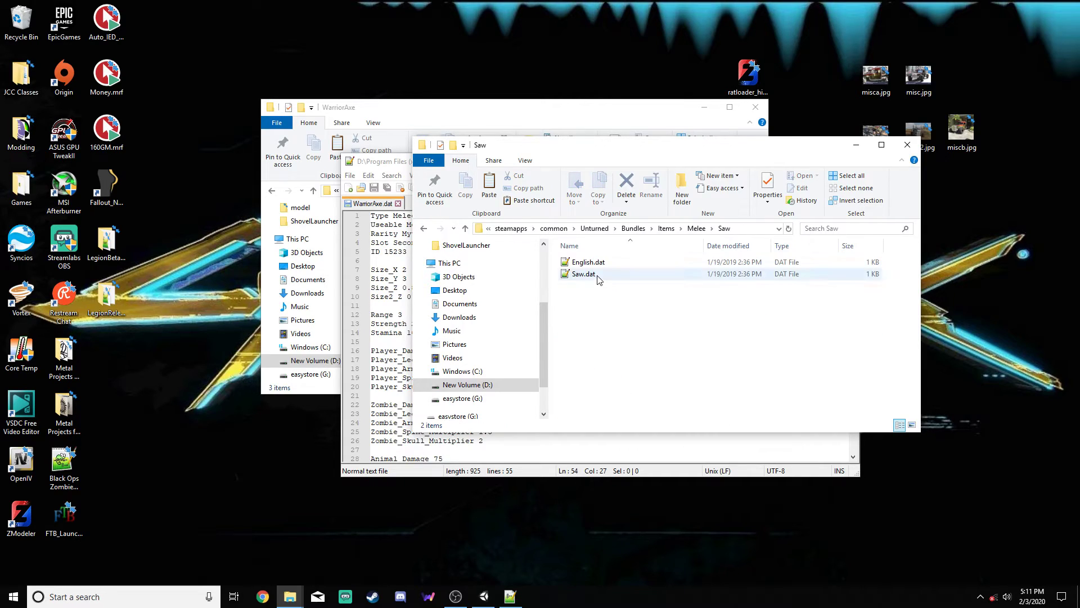
{"action": "scroll", "coordinate": [558, 329], "scroll_direction": "down", "scroll_amount": 9}
{"action": "scroll", "coordinate": [558, 329], "scroll_direction": "down", "scroll_amount": 1}
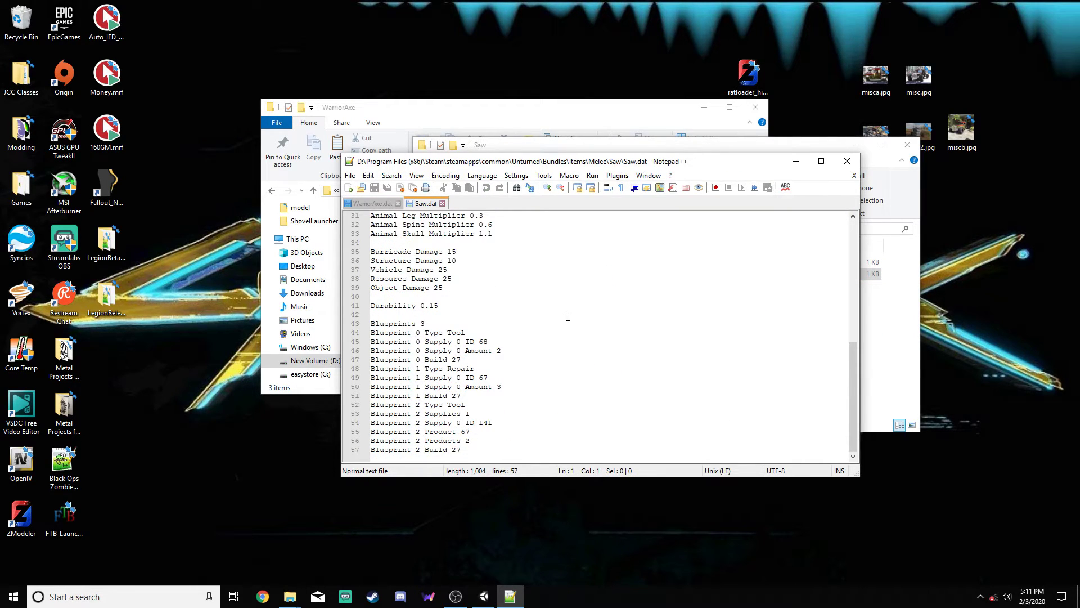
{"action": "scroll", "coordinate": [484, 255], "scroll_direction": "up", "scroll_amount": 10}
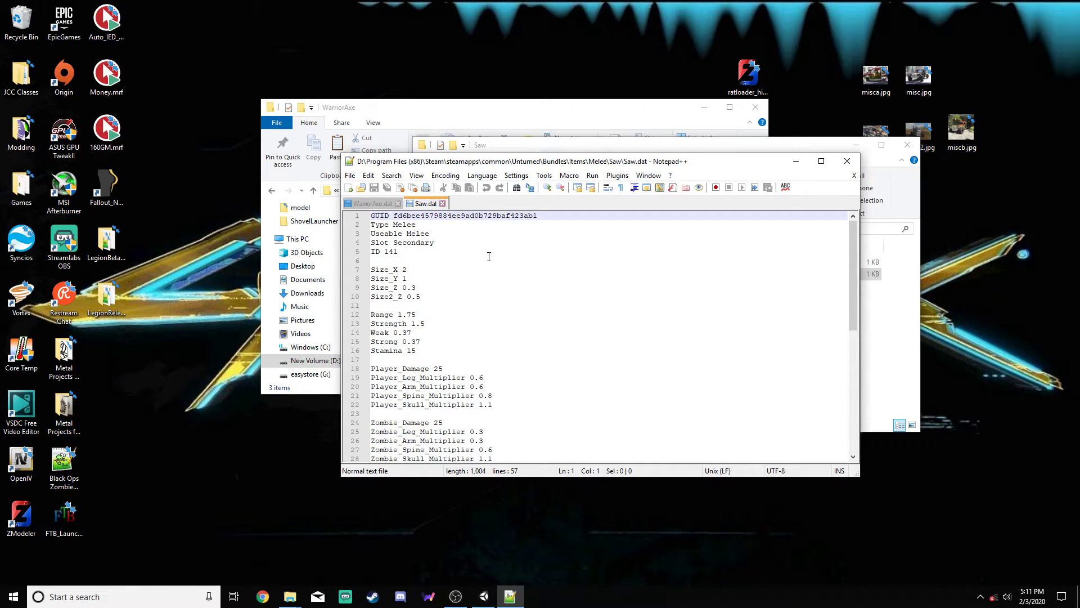
- Examine the Blueprints count and the numbering of the three blueprints in Saw.dat
{"action": "scroll", "coordinate": [489, 258], "scroll_direction": "down", "scroll_amount": 10}
{"action": "left_click", "coordinate": [416, 323]}
{"action": "left_click_drag", "start_coordinate": [421, 332], "coordinate": [417, 404]}
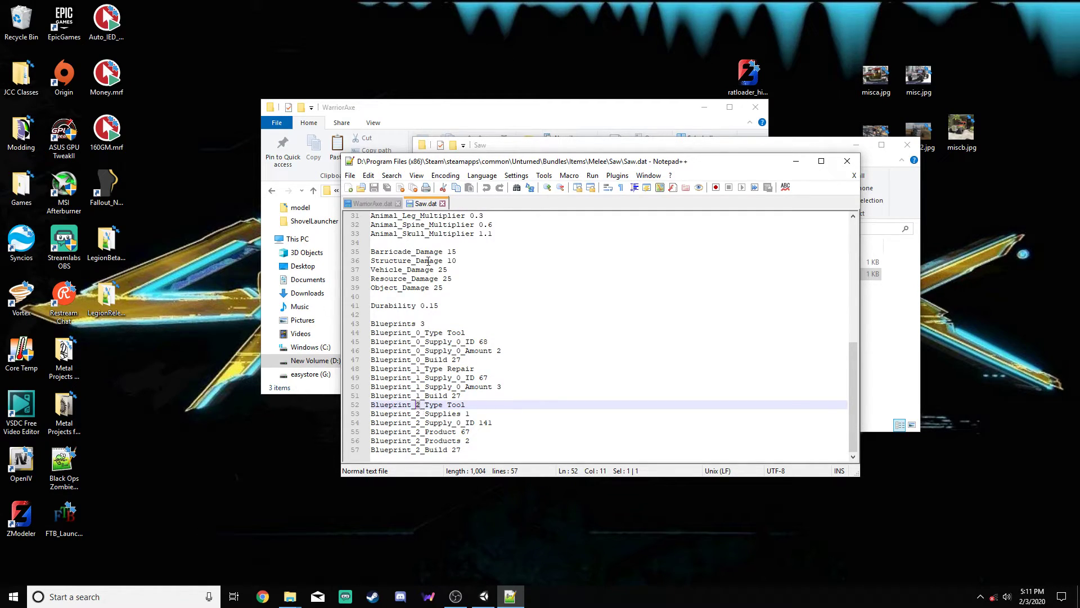
- Examine the Weak line near the start of Saw.dat and compare that section with WarriorAxe.dat
{"action": "scroll", "coordinate": [510, 316], "scroll_direction": "up", "scroll_amount": 7}
{"action": "scroll", "coordinate": [497, 309], "scroll_direction": "up", "scroll_amount": 3}
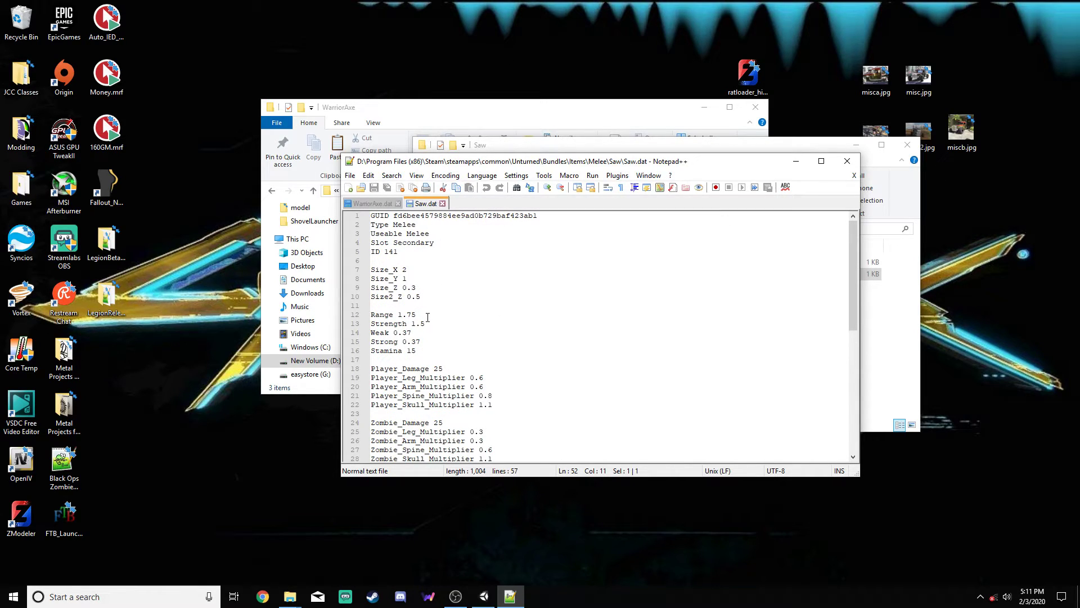
{"action": "left_click_drag", "start_coordinate": [412, 333], "coordinate": [396, 333]}
{"action": "left_click", "coordinate": [435, 332]}
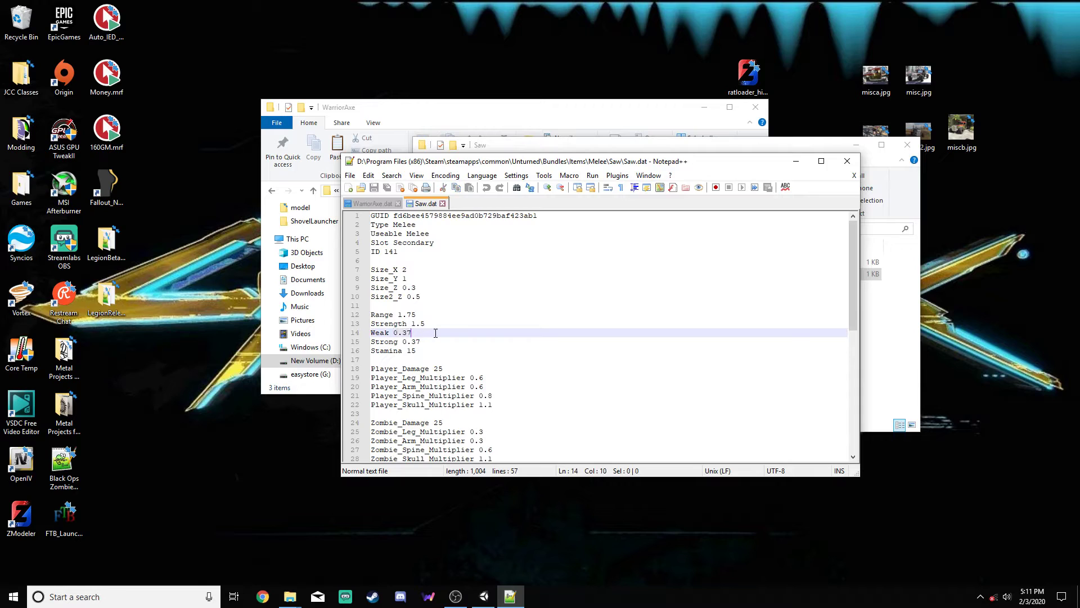
{"action": "left_click", "coordinate": [376, 204]}
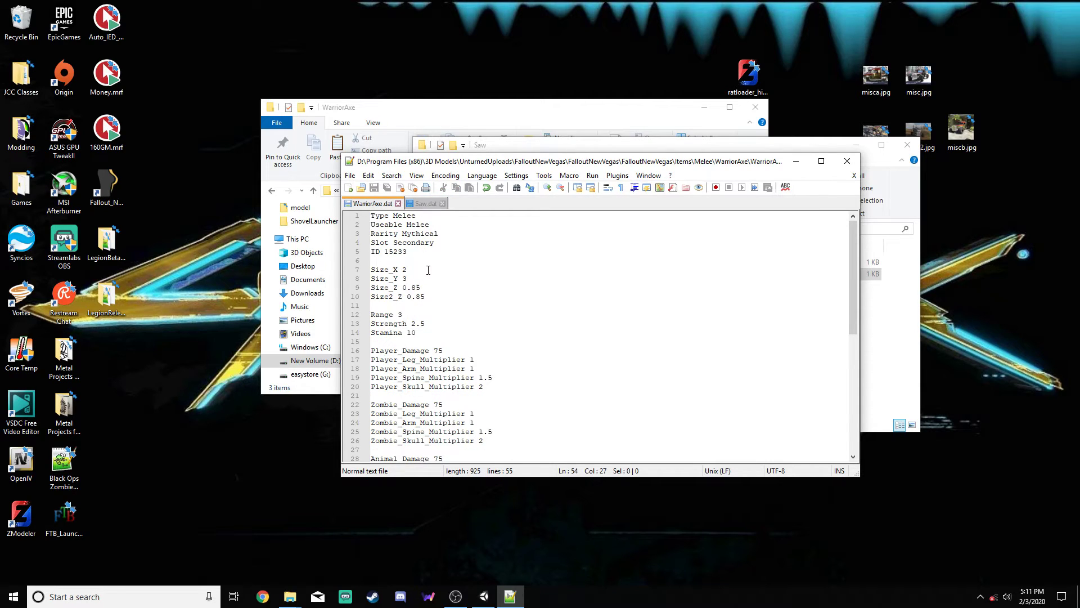
{"action": "left_click", "coordinate": [419, 207]}
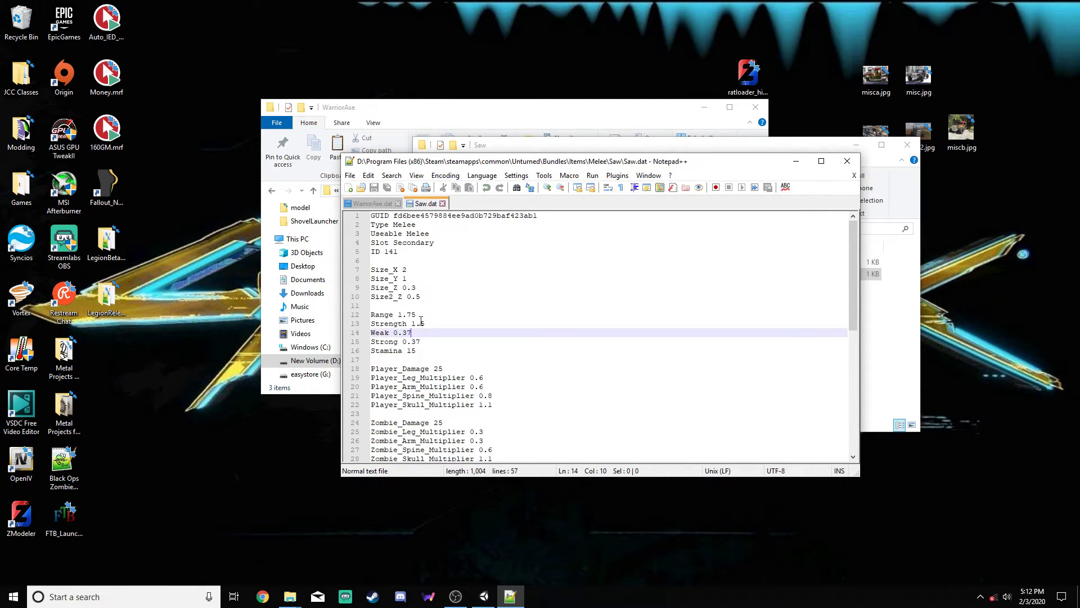
- Examine the Strength, Weak and Strong lines of Saw.dat, check them against WarriorAxe.dat, and close Saw.dat
{"action": "left_click", "coordinate": [428, 324]}
{"action": "left_click_drag", "start_coordinate": [433, 323], "coordinate": [371, 328]}
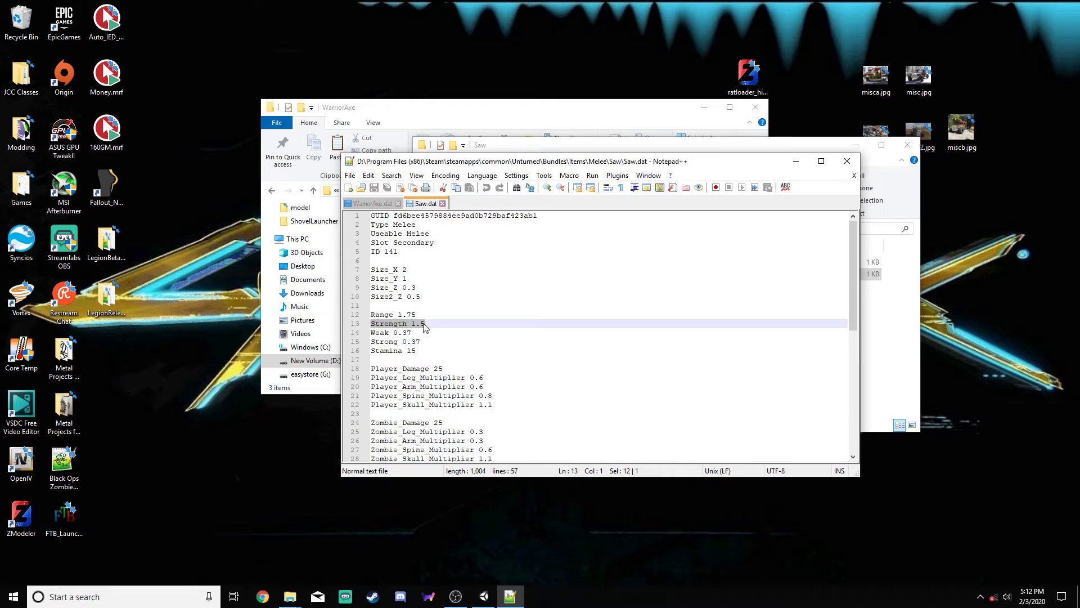
{"action": "left_click_drag", "start_coordinate": [418, 332], "coordinate": [345, 338]}
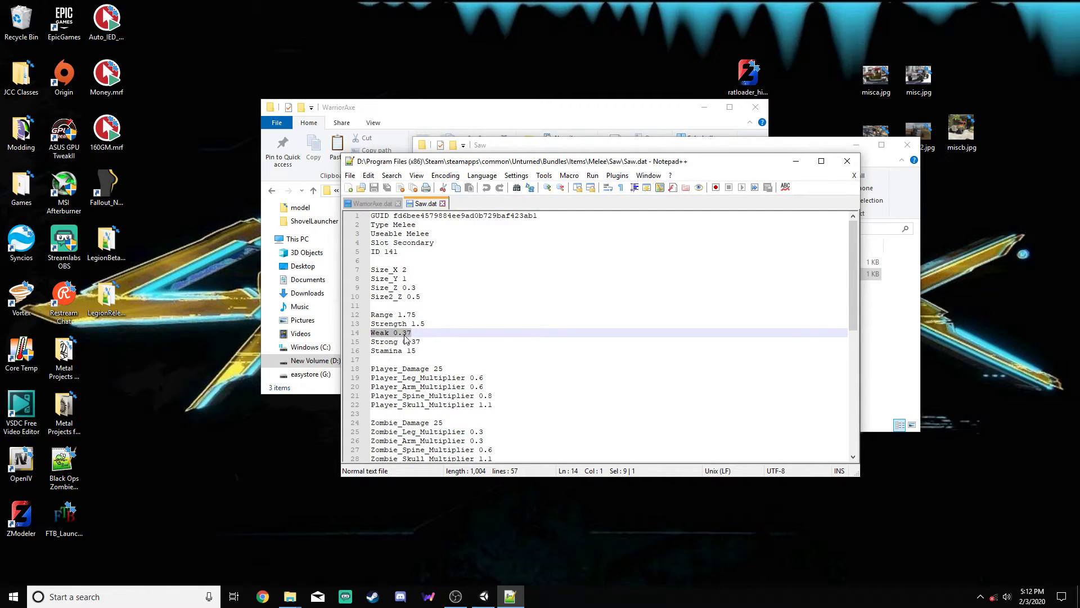
{"action": "left_click_drag", "start_coordinate": [421, 342], "coordinate": [363, 344]}
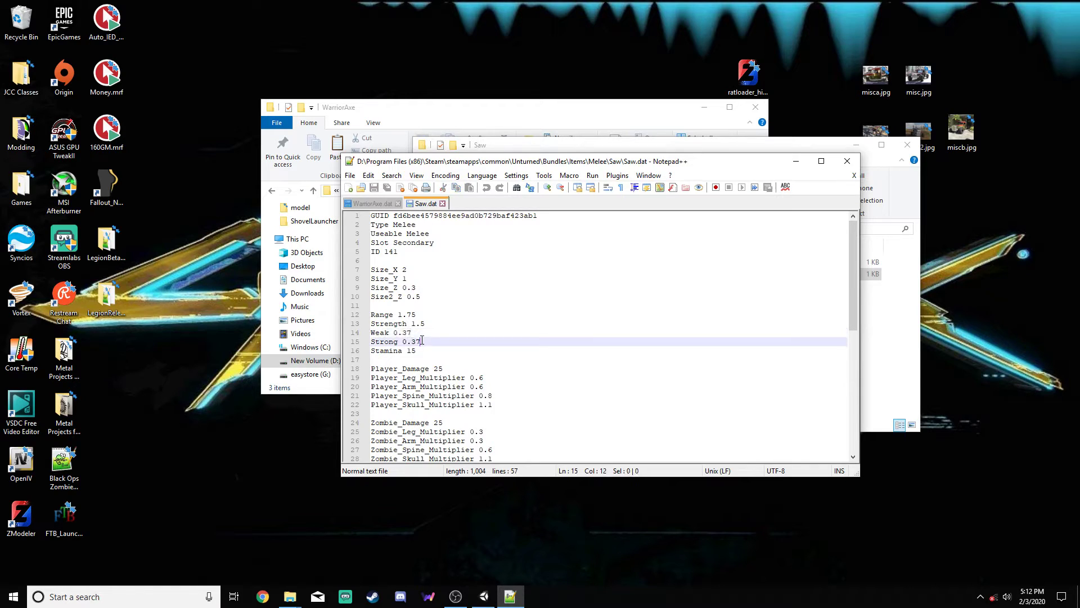
{"action": "left_click", "coordinate": [425, 343]}
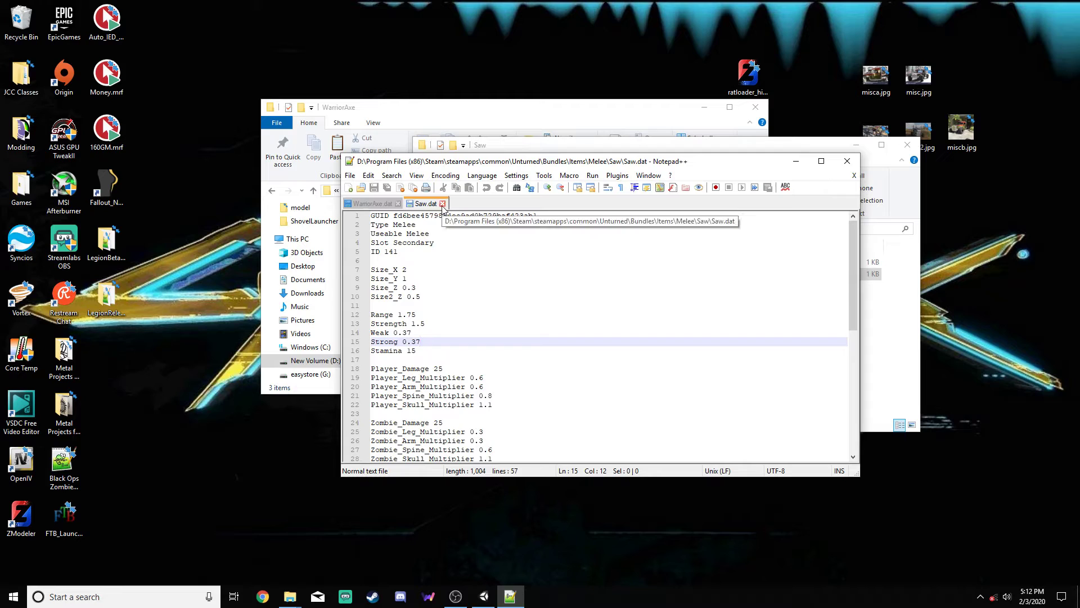
{"action": "left_click", "coordinate": [388, 204]}
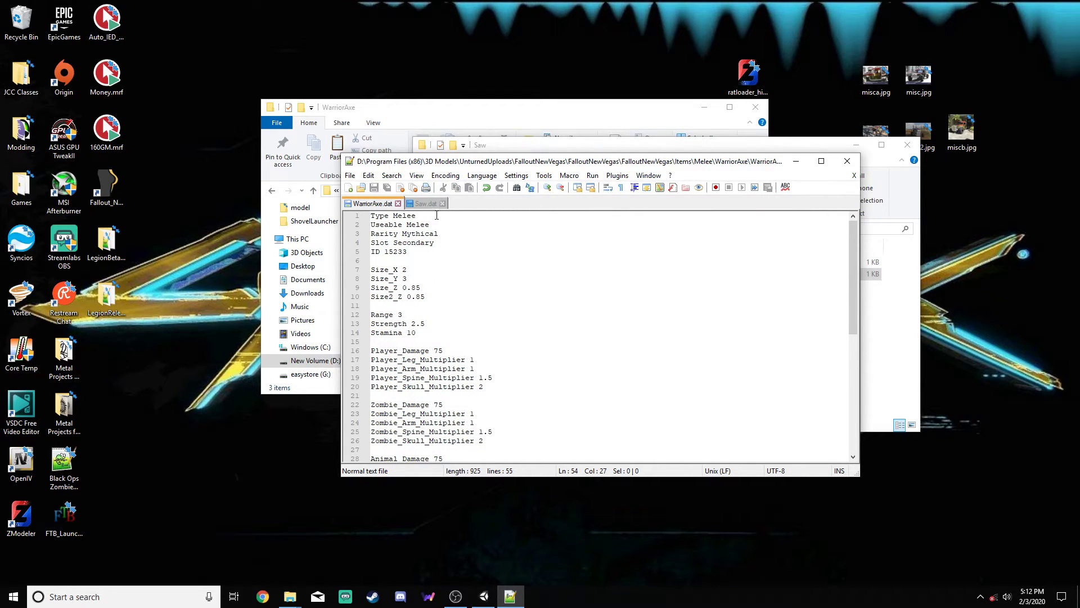
{"action": "left_click", "coordinate": [423, 203]}
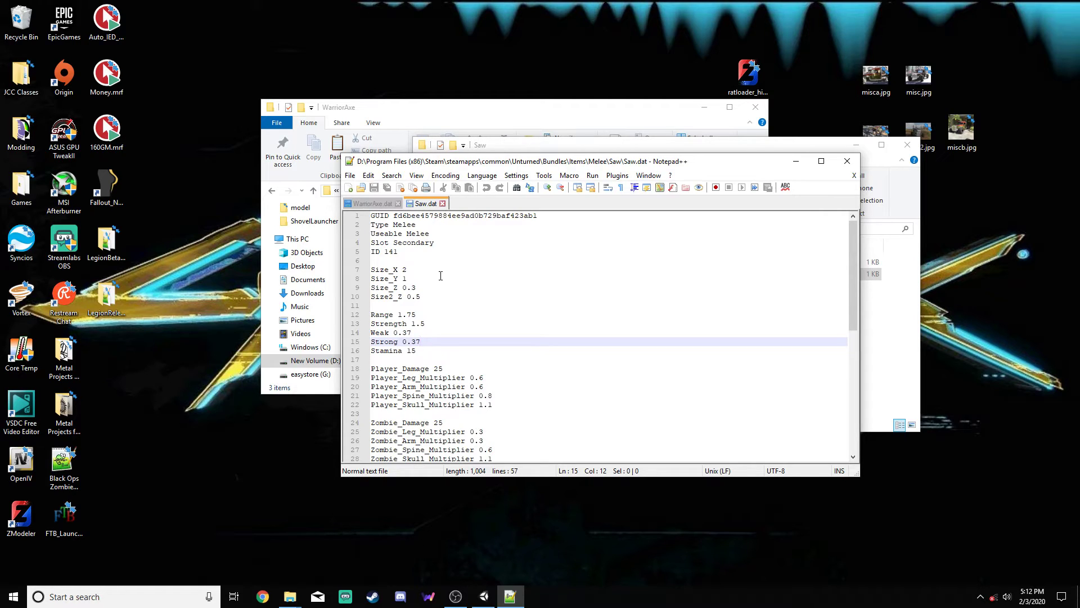
{"action": "left_click", "coordinate": [442, 204]}
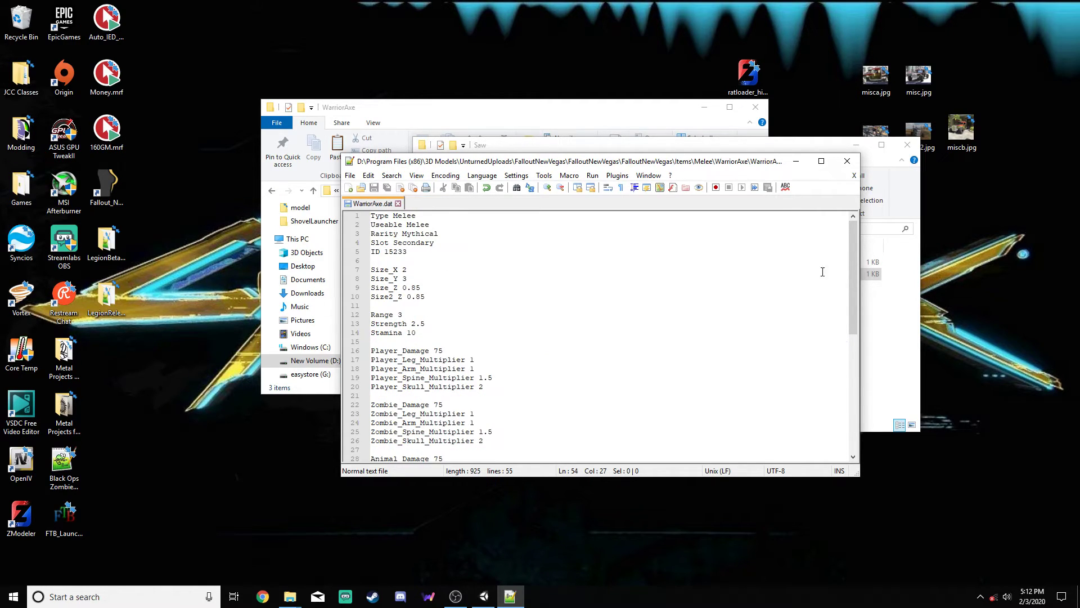
- Open Zweihander.dat from the Zweihander folder in Unturned's Melee items, look through its lines, and close it
{"action": "left_click", "coordinate": [887, 345]}
{"action": "left_click", "coordinate": [699, 229]}
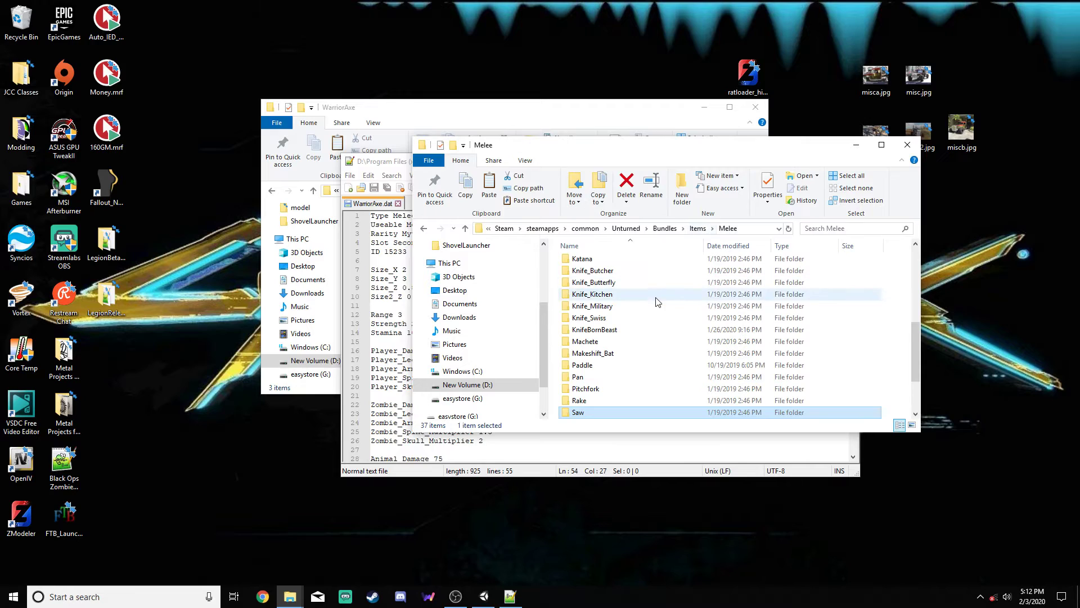
{"action": "scroll", "coordinate": [647, 332], "scroll_direction": "down", "scroll_amount": 2}
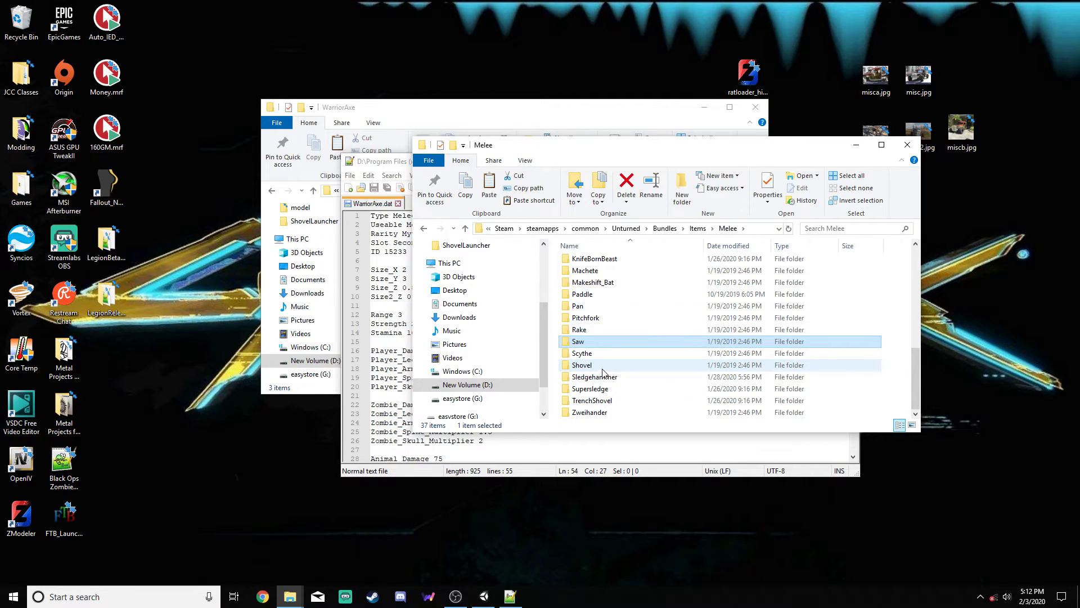
{"action": "double_click", "coordinate": [590, 413]}
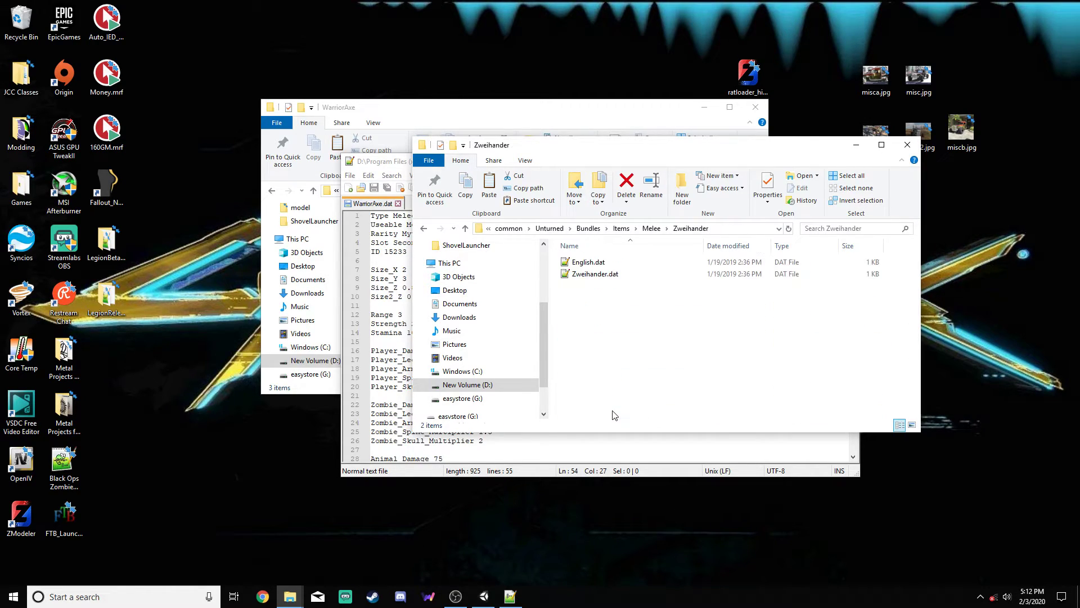
{"action": "left_click", "coordinate": [601, 263]}
{"action": "double_click", "coordinate": [601, 274]}
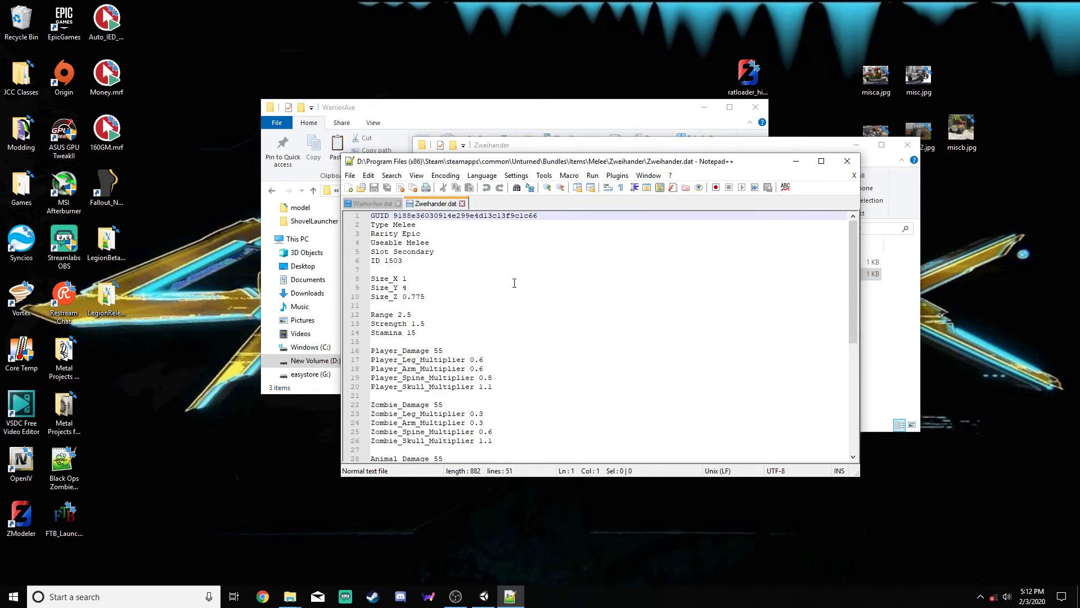
{"action": "scroll", "coordinate": [506, 286], "scroll_direction": "down", "scroll_amount": 1}
{"action": "scroll", "coordinate": [497, 291], "scroll_direction": "down", "scroll_amount": 7}
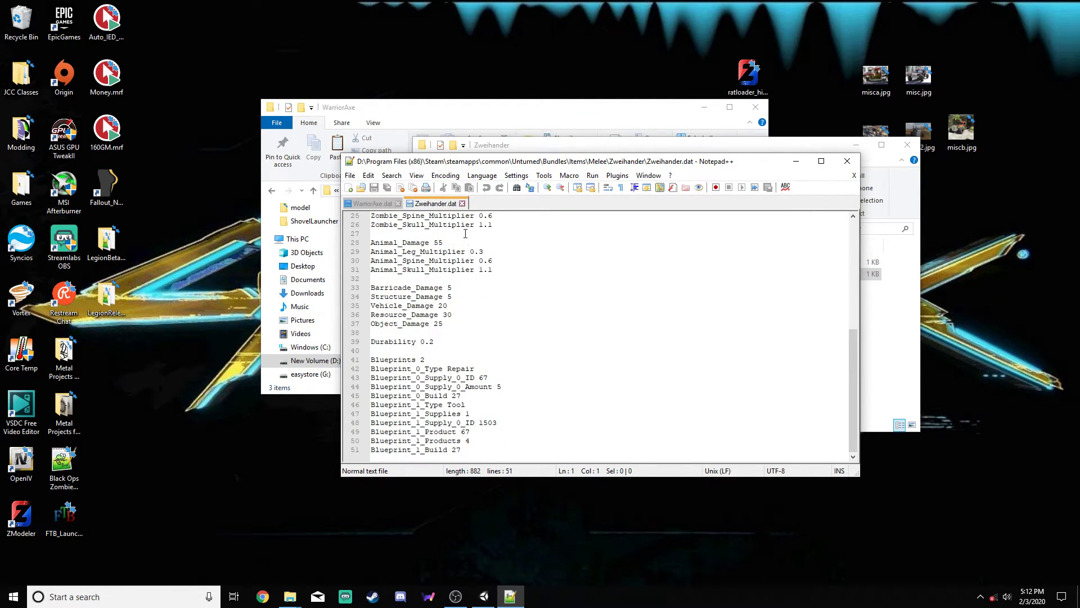
{"action": "left_click", "coordinate": [462, 203]}
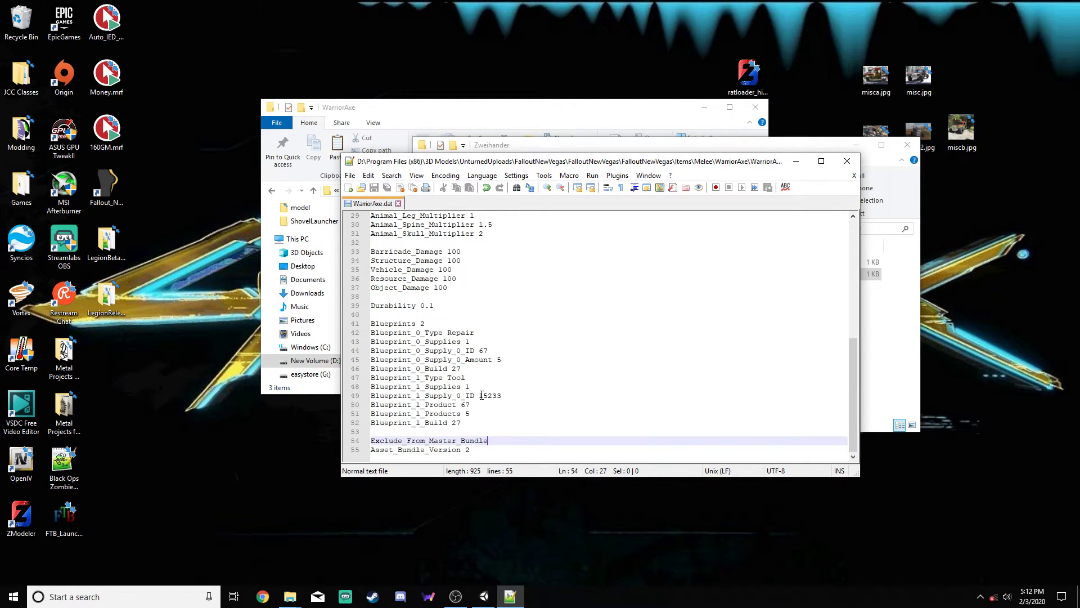
- Review WarriorAxe.dat from its last lines through the barricade-to-object damage values to the start, and close the file and editor
{"action": "left_click", "coordinate": [481, 431]}
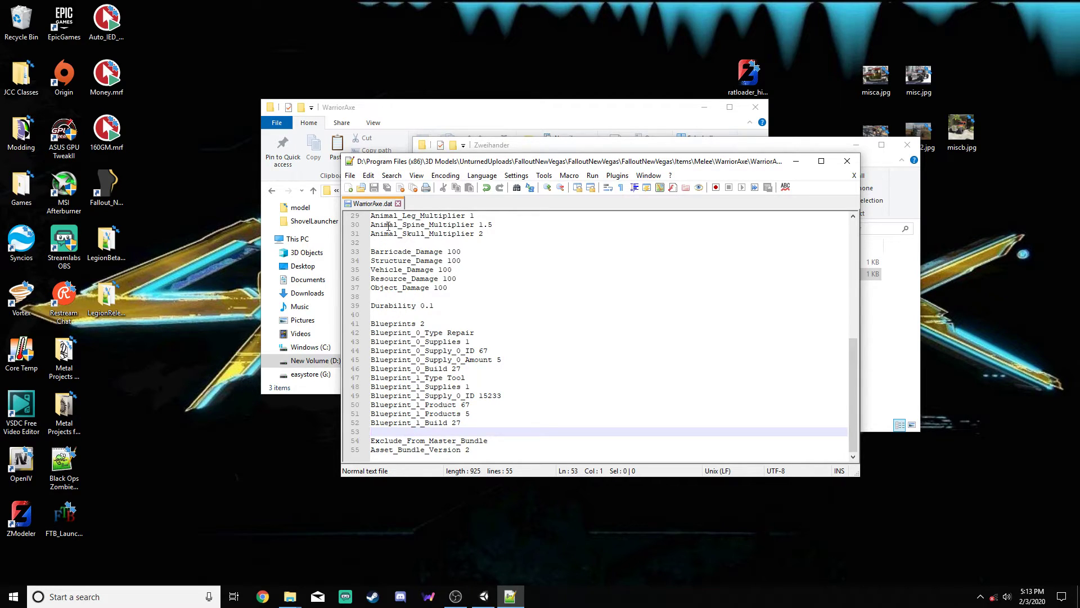
{"action": "scroll", "coordinate": [461, 296], "scroll_direction": "up", "scroll_amount": 2}
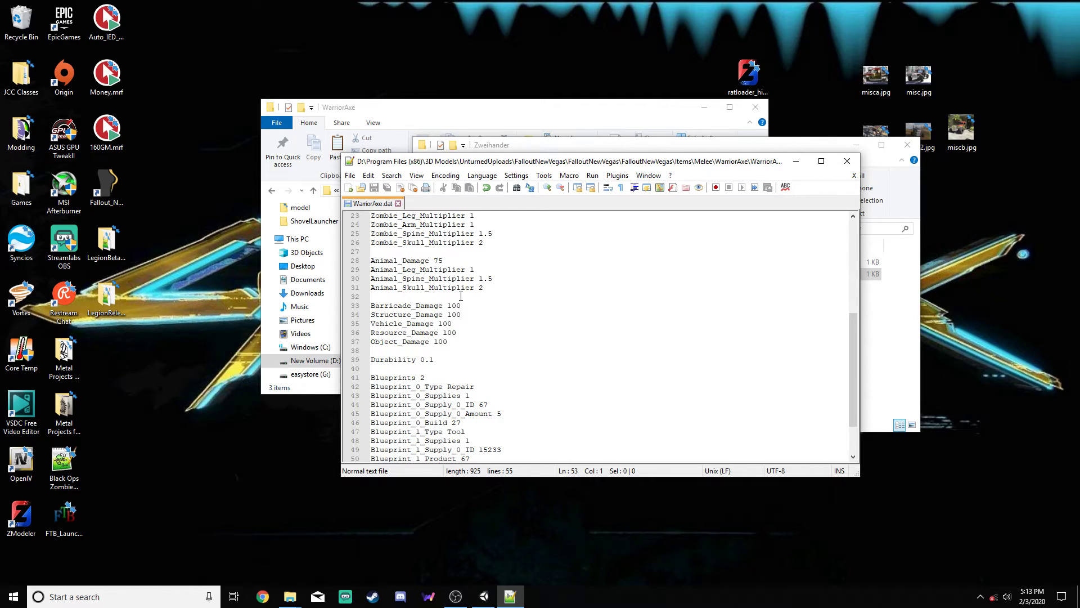
{"action": "left_click_drag", "start_coordinate": [472, 340], "coordinate": [467, 305]}
{"action": "left_click", "coordinate": [478, 318]}
{"action": "scroll", "coordinate": [400, 217], "scroll_direction": "up", "scroll_amount": 7}
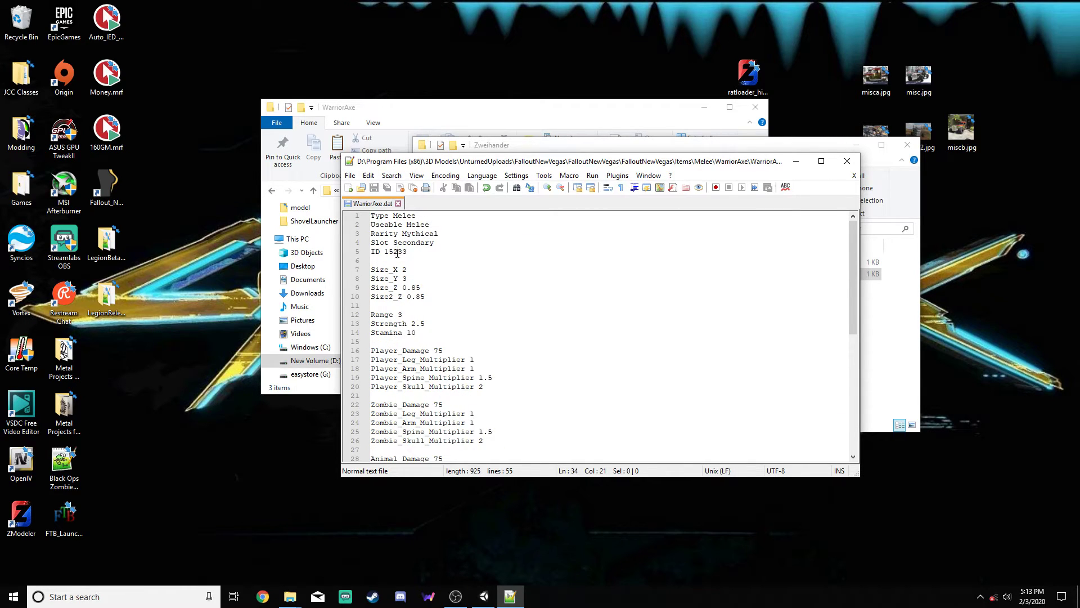
{"action": "left_click", "coordinate": [398, 203]}
{"action": "left_click", "coordinate": [847, 161]}
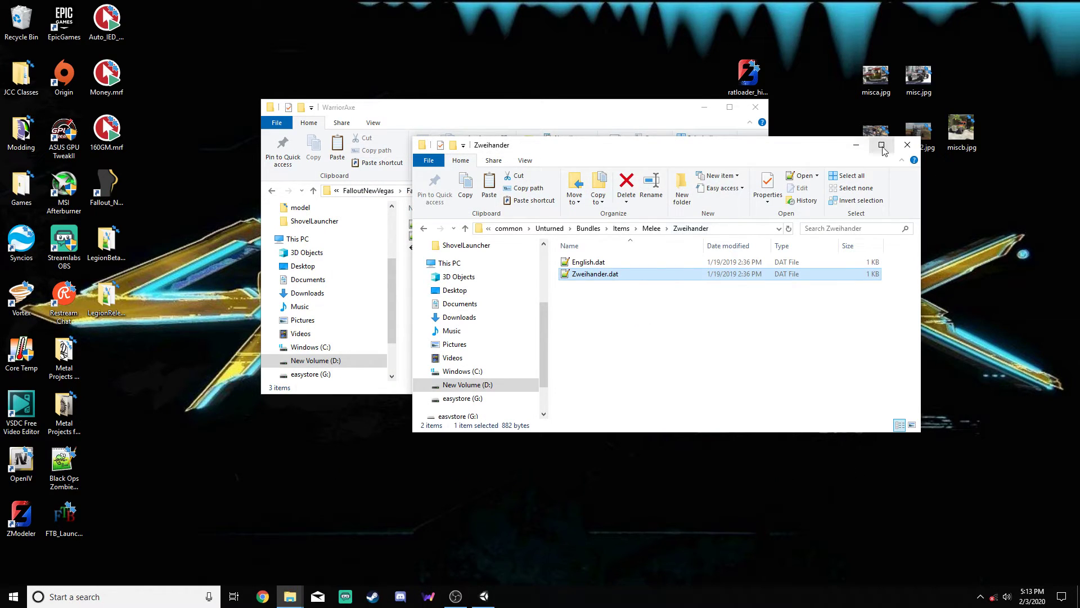
- Close the Zweihander folder window and copy the WarriorAxe folder from the FalloutNewVegas mod's Melee folder
{"action": "left_click", "coordinate": [907, 144]}
{"action": "left_click", "coordinate": [507, 191]}
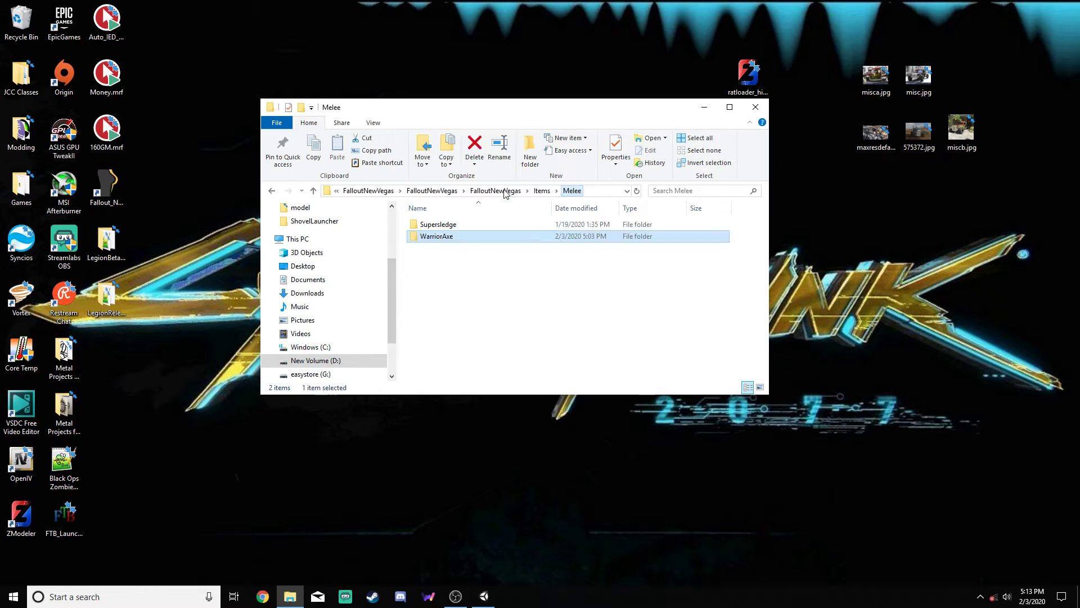
{"action": "left_click", "coordinate": [466, 237]}
- Paste the copied WarriorAxe folder into the Melee folder under Unturned's Bundles and Items folders
{"action": "left_click", "coordinate": [15, 595]}
{"action": "left_click", "coordinate": [406, 513]}
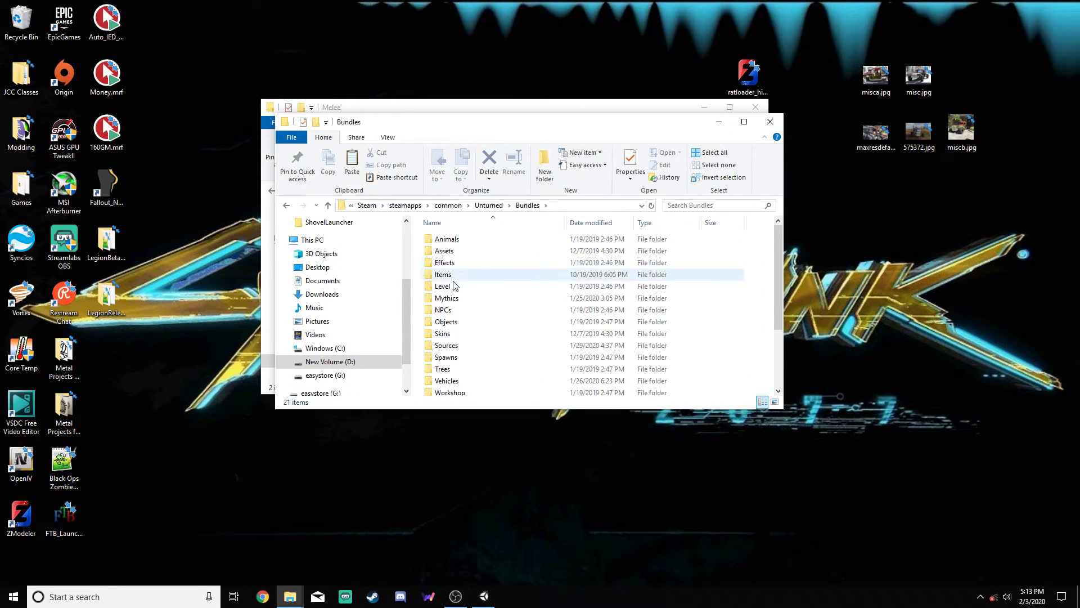
{"action": "double_click", "coordinate": [450, 286]}
{"action": "left_click", "coordinate": [530, 205]}
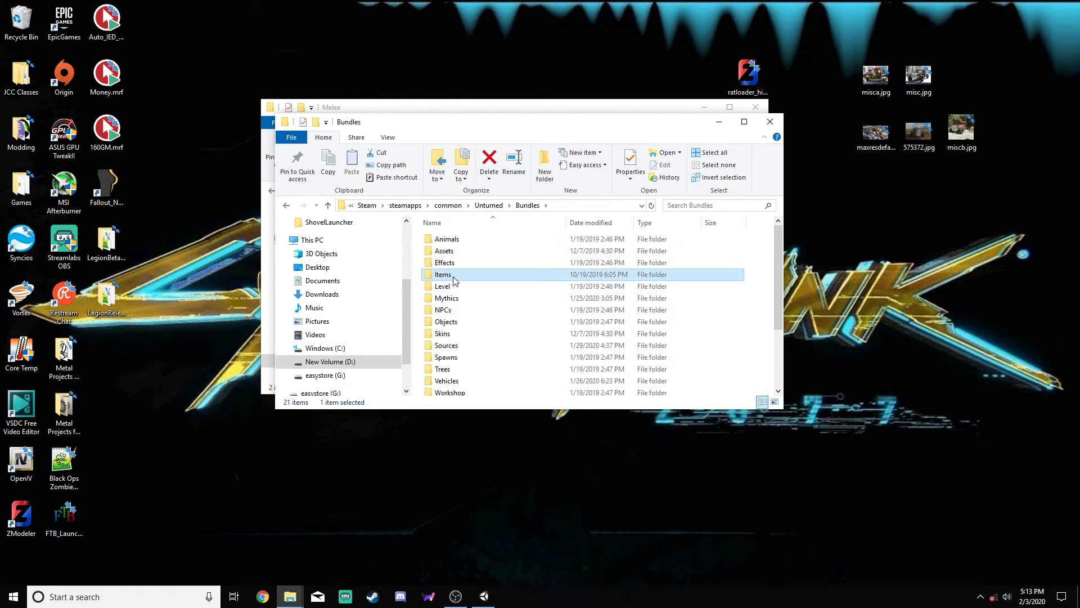
{"action": "double_click", "coordinate": [450, 274]}
{"action": "scroll", "coordinate": [467, 326], "scroll_direction": "down", "scroll_amount": 4}
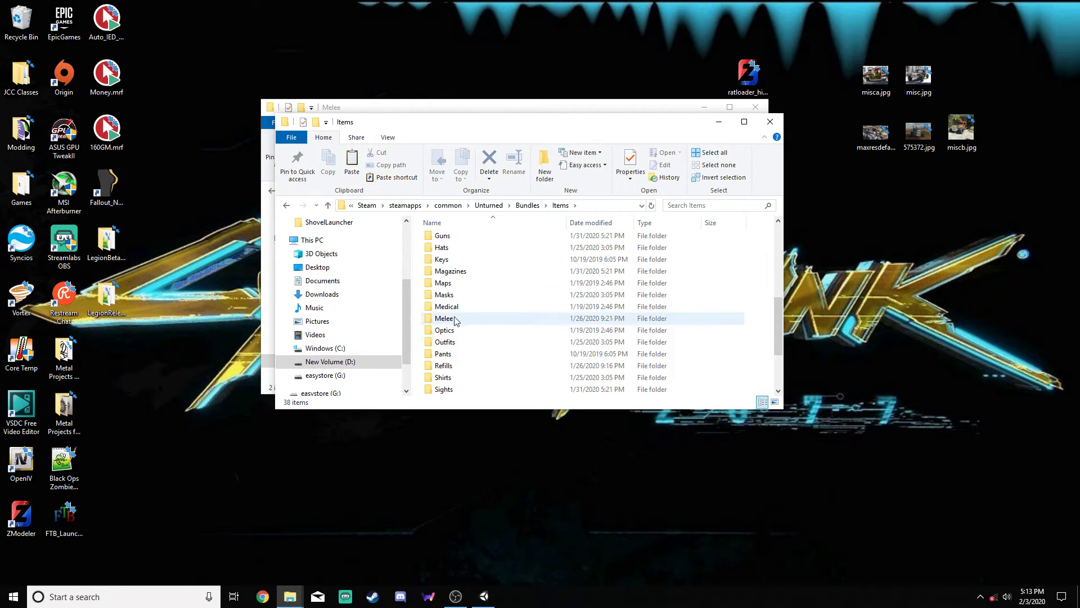
{"action": "double_click", "coordinate": [470, 318]}
{"action": "left_click", "coordinate": [742, 298]}
{"action": "left_click", "coordinate": [756, 300]}
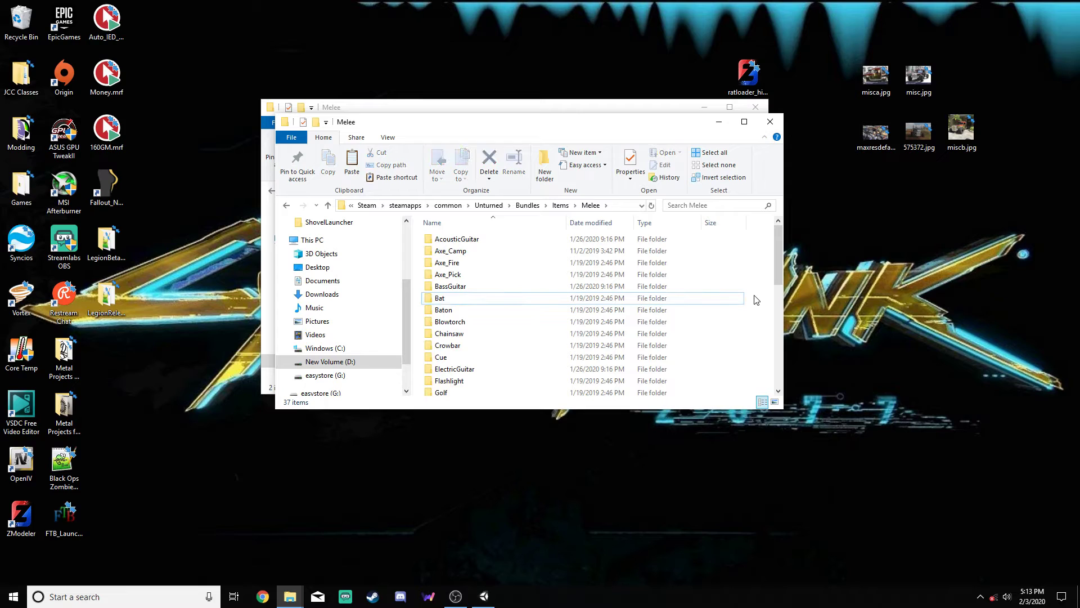
{"action": "key", "text": "ctrl+v"}
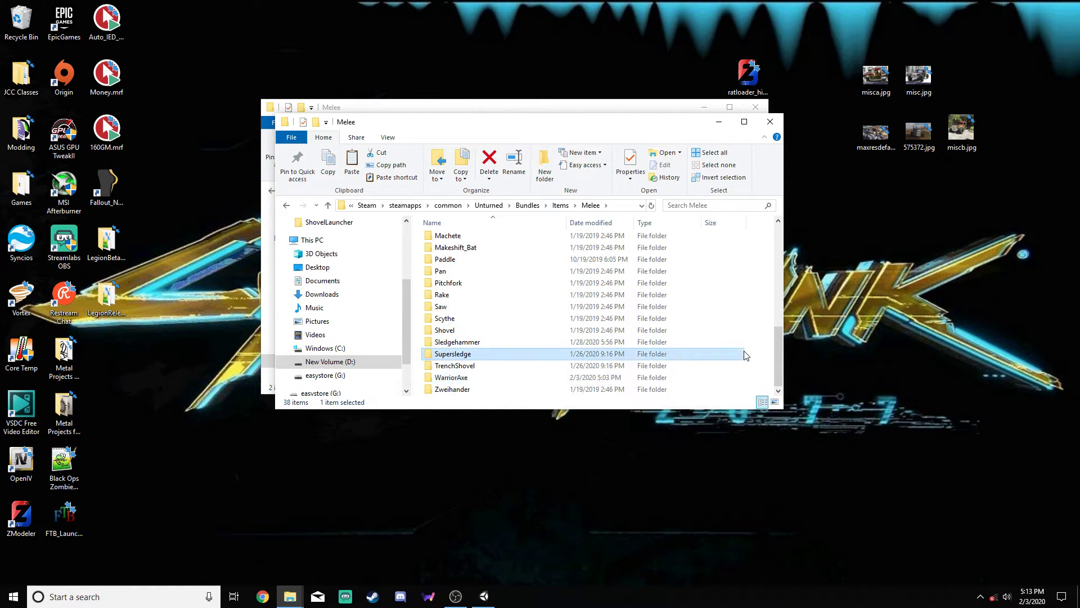
{"action": "left_click", "coordinate": [755, 355]}
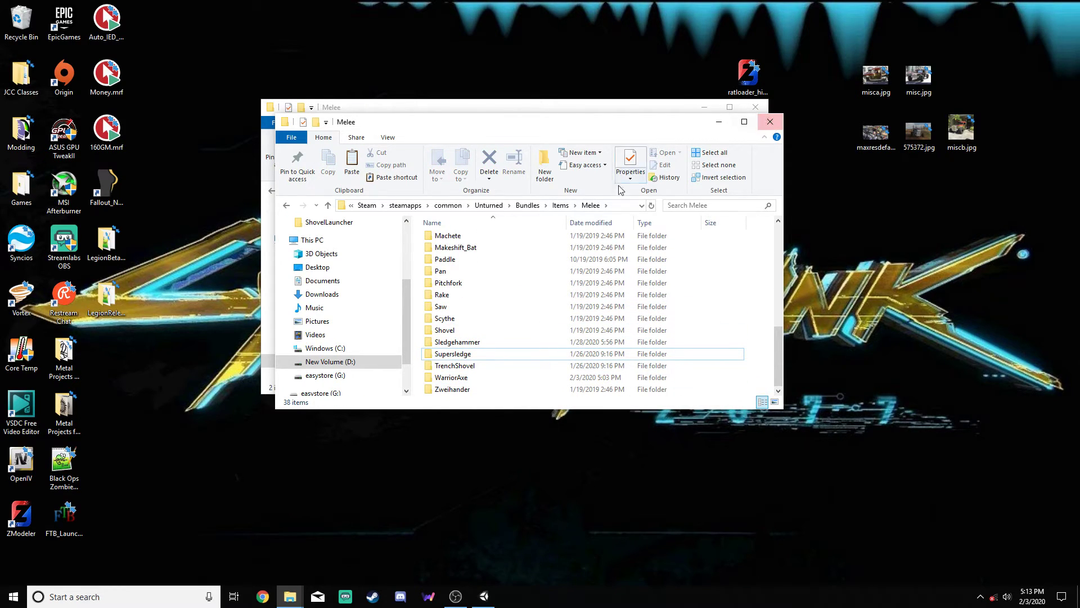
- Launch the game with Unturned.exe from the Unturned installation folder
{"action": "left_click", "coordinate": [488, 205]}
{"action": "scroll", "coordinate": [533, 337], "scroll_direction": "down", "scroll_amount": 9}
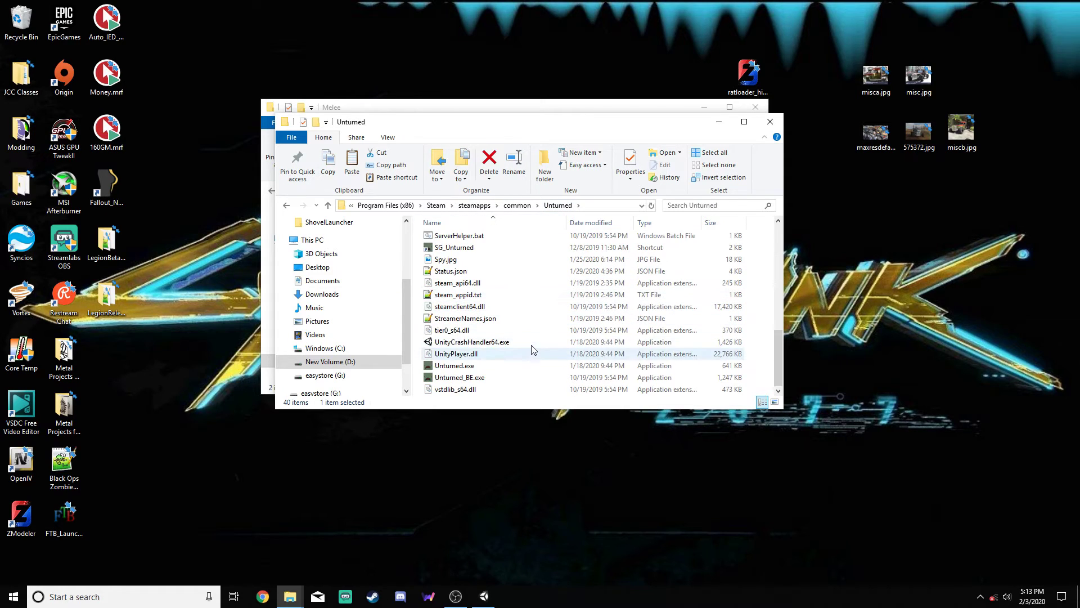
{"action": "double_click", "coordinate": [493, 367]}
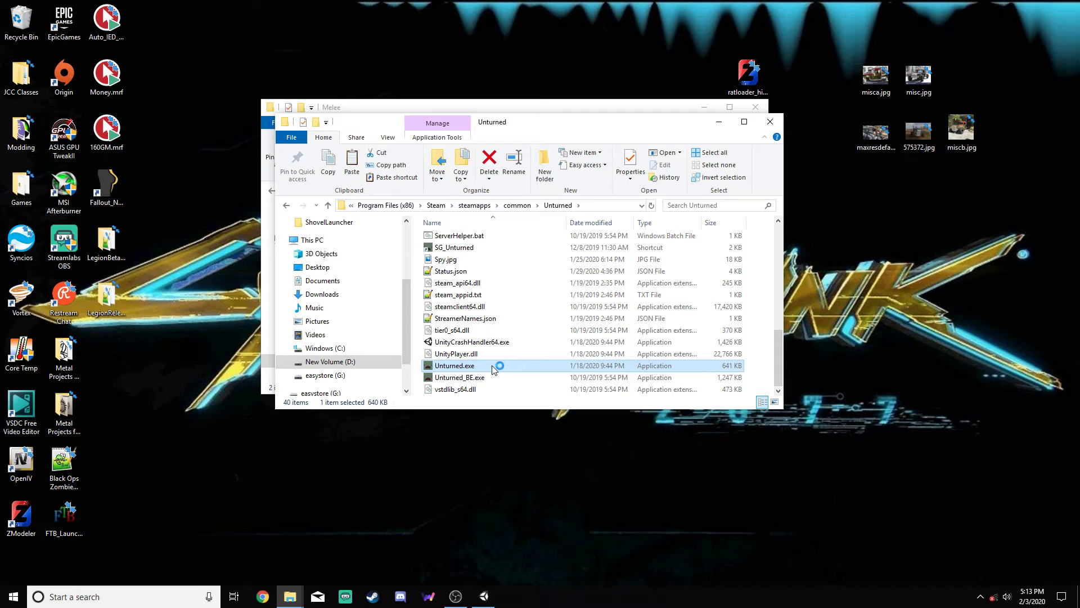
{"action": "left_click", "coordinate": [457, 247]}
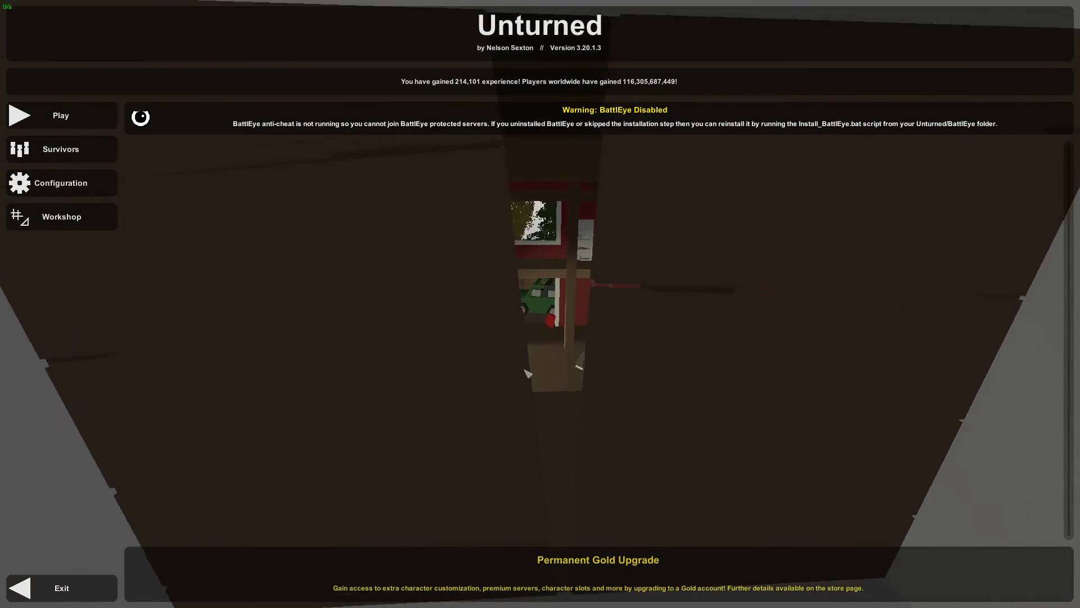
- Start an offline singleplayer game on the PEI map with cheatcodes allowed, and open the character's inventory
{"action": "left_click", "coordinate": [61, 115]}
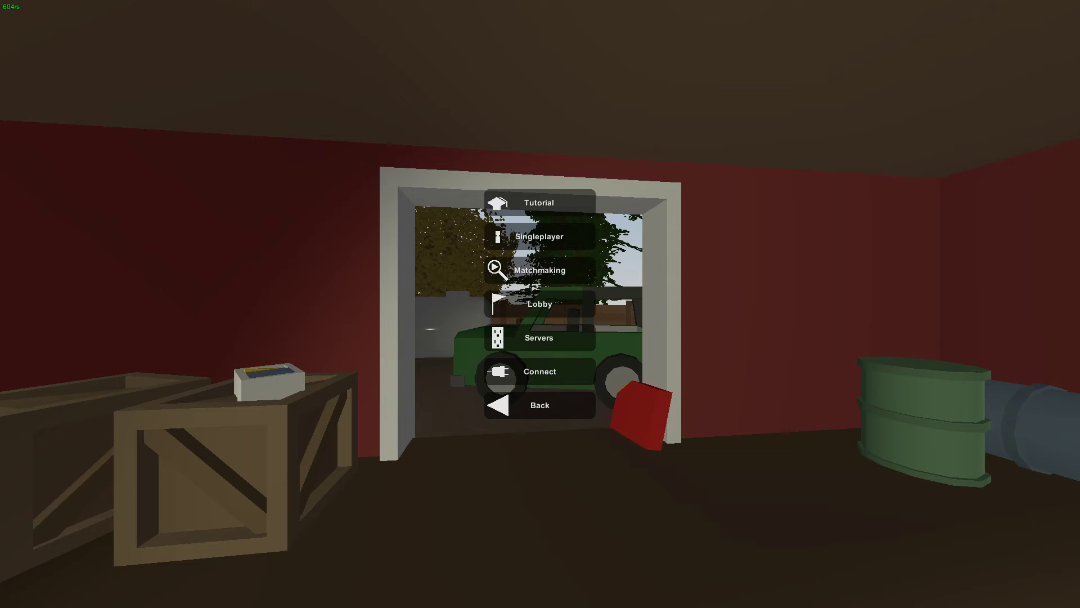
{"action": "left_click", "coordinate": [507, 236]}
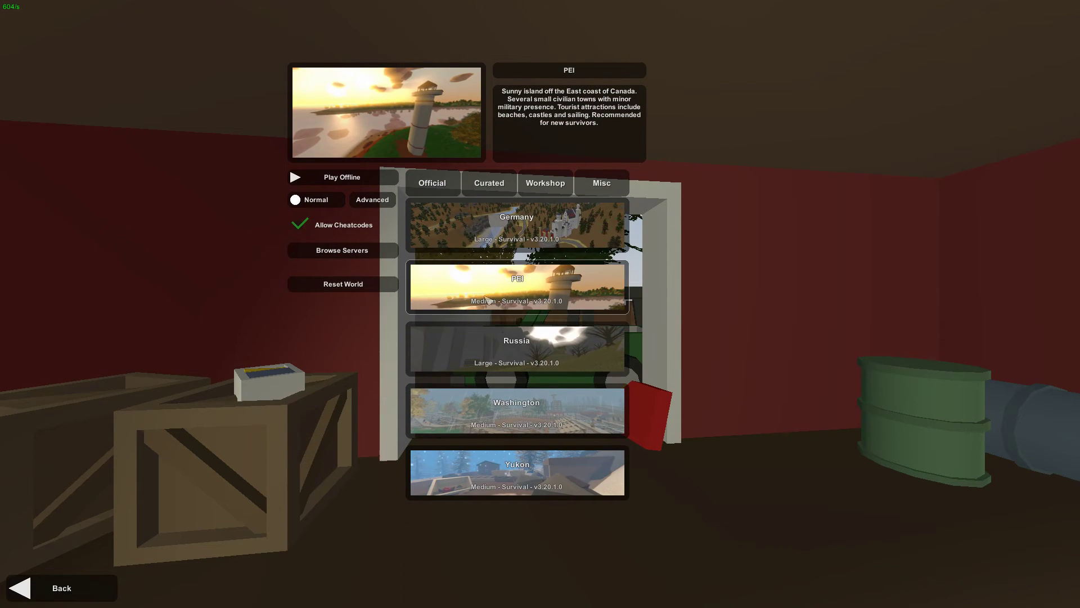
{"action": "left_click", "coordinate": [349, 183]}
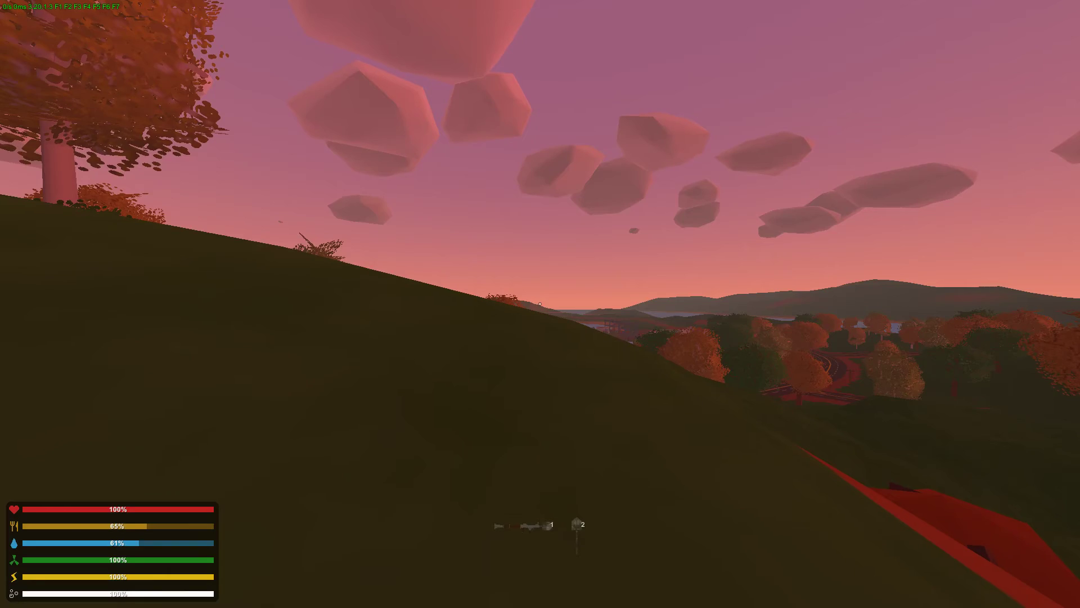
{"action": "key", "text": "q"}
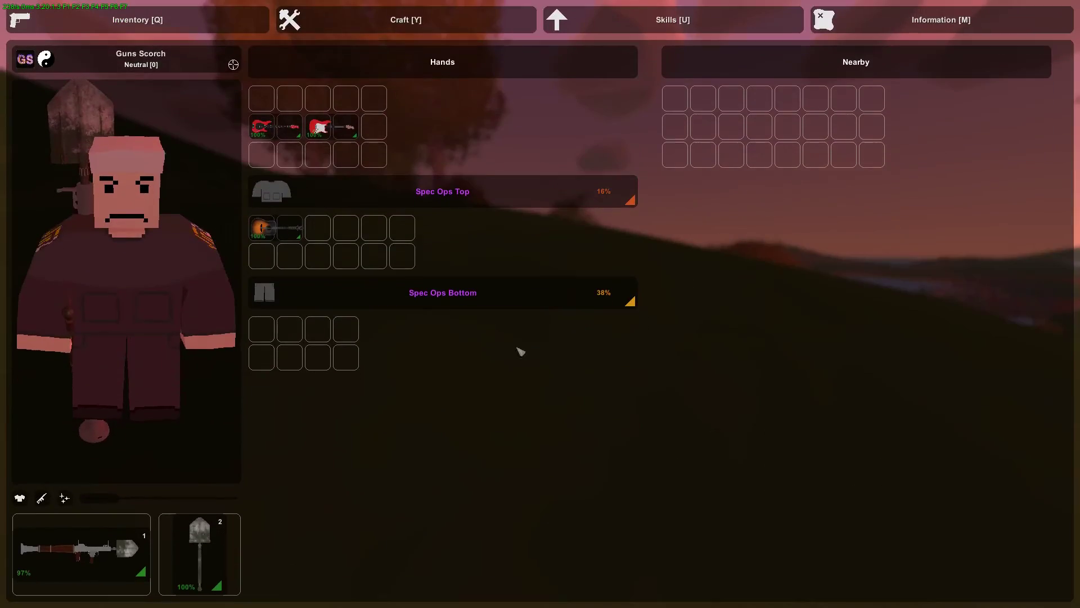
- Drop both red guitars and the carried weapons onto the ground, and close the inventory
{"action": "left_click_drag", "start_coordinate": [318, 126], "coordinate": [732, 155]}
{"action": "left_click_drag", "start_coordinate": [261, 127], "coordinate": [788, 154]}
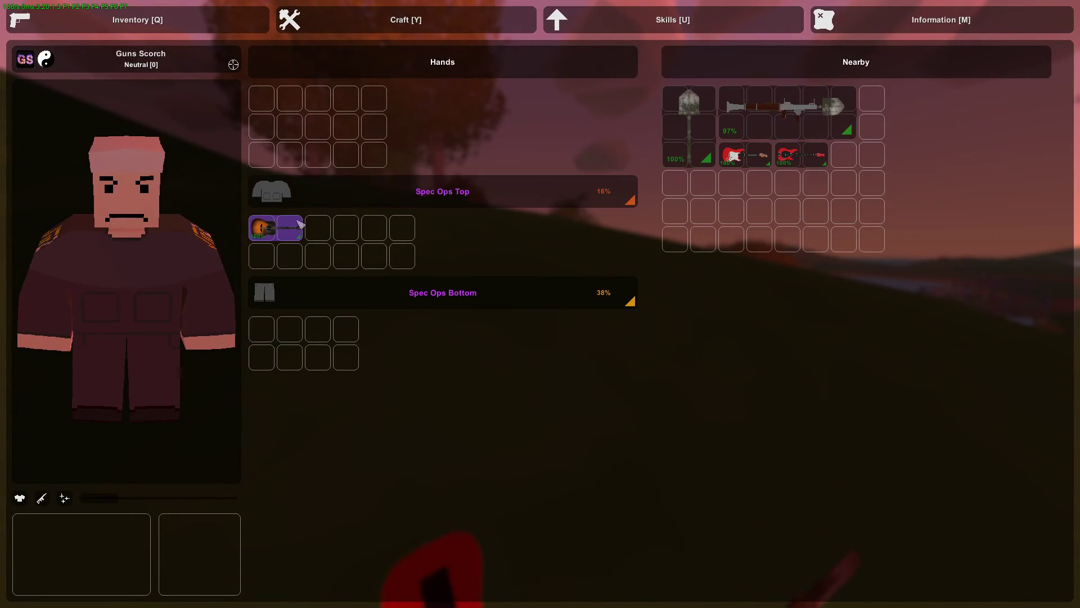
{"action": "key", "text": "q"}
{"action": "key", "text": "shift+w"}
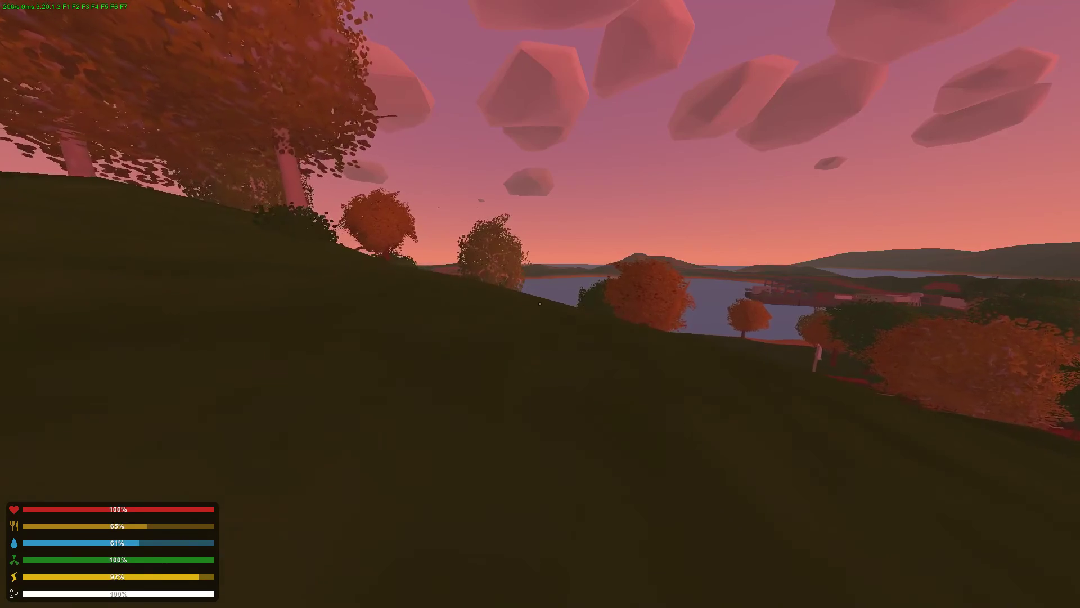
- Spawn the WarriorAxe for the character with the chat command /give 15233
{"action": "key", "text": "shift+w"}
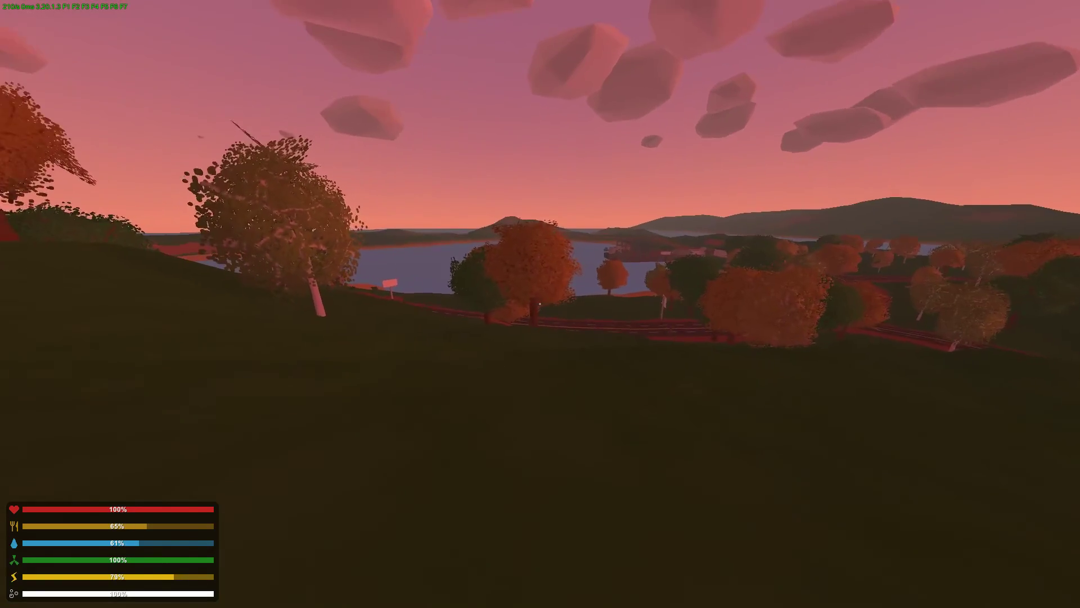
{"action": "type", "text": "j/give 1"}
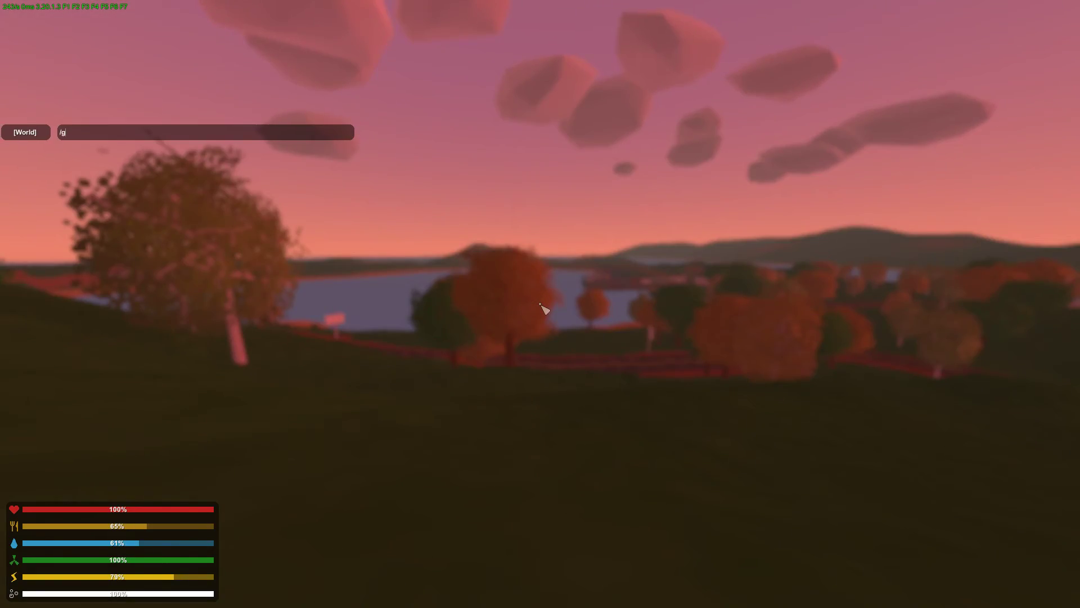
{"action": "type", "text": "043"}
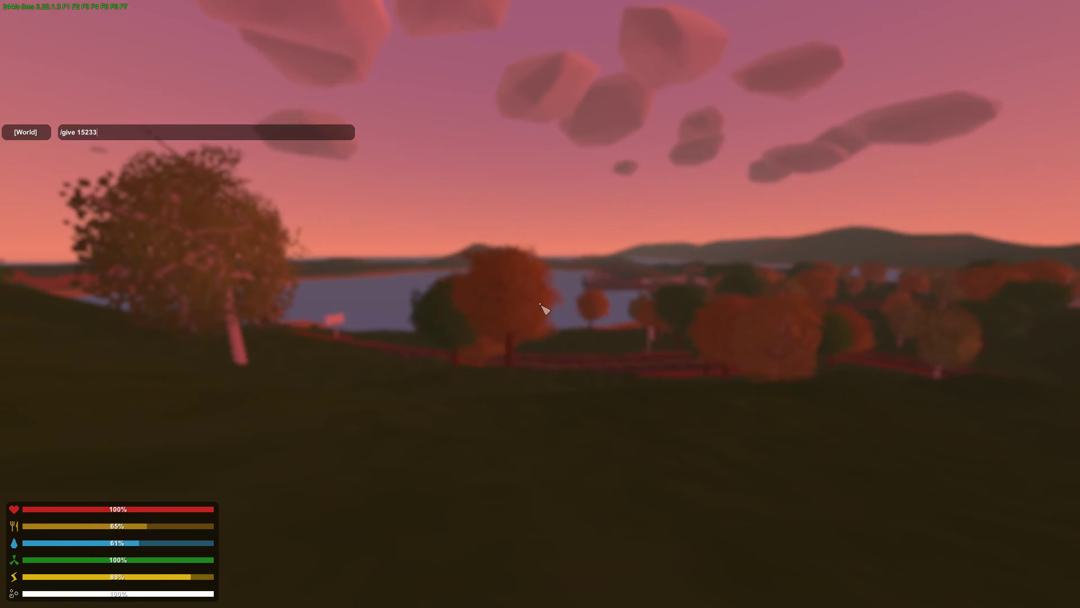
{"action": "key", "text": "Return"}
- Test the WarriorAxe's weak and strong swings in first-person and third-person view
{"action": "left_click", "coordinate": [540, 304]}
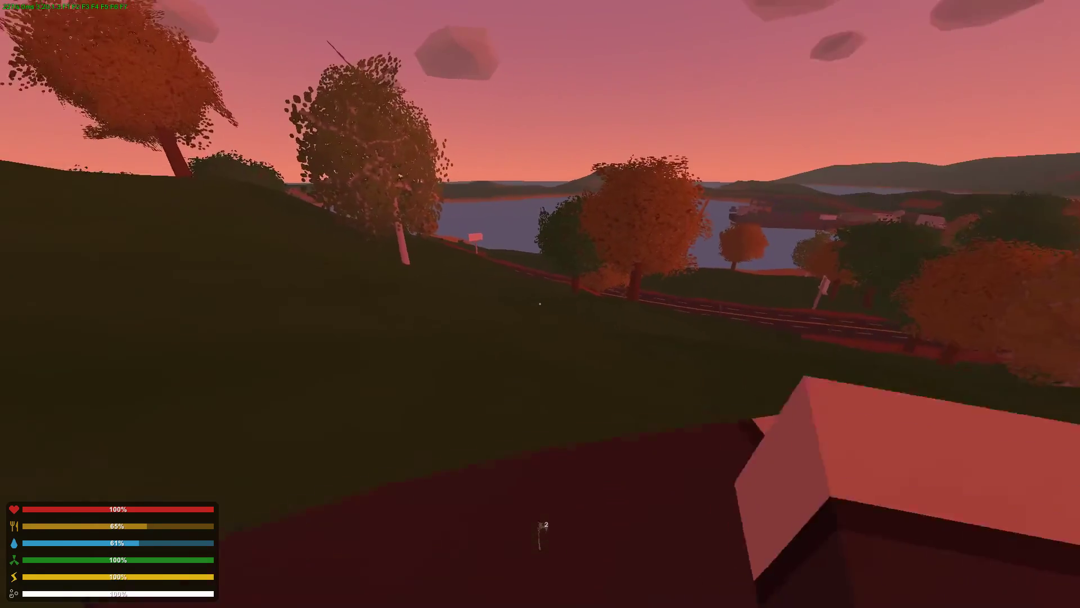
{"action": "left_click", "coordinate": [540, 304]}
{"action": "left_click", "coordinate": [541, 304]}
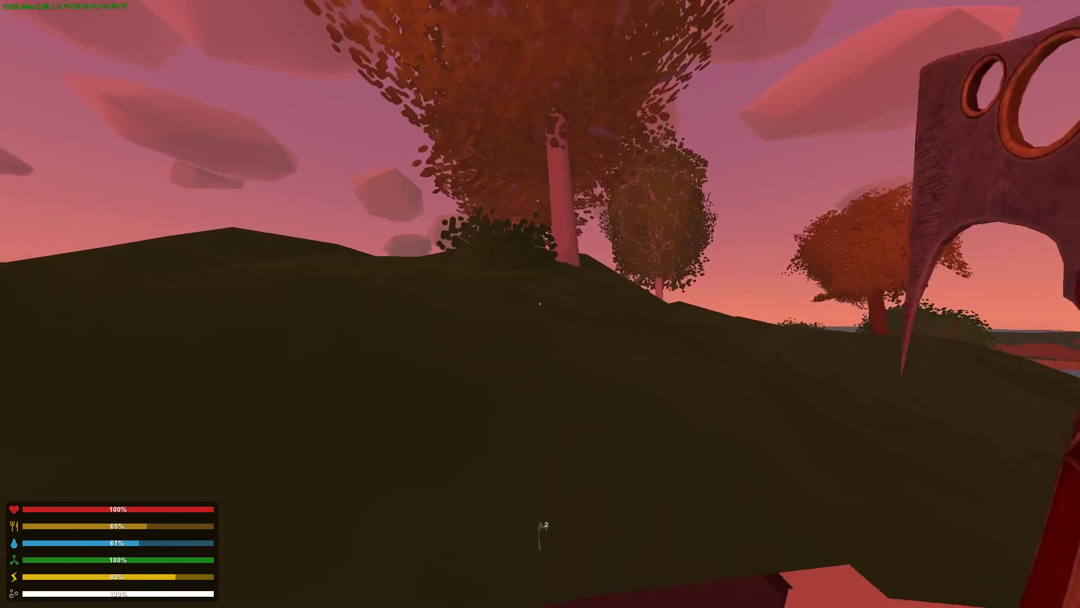
{"action": "left_click", "coordinate": [540, 304]}
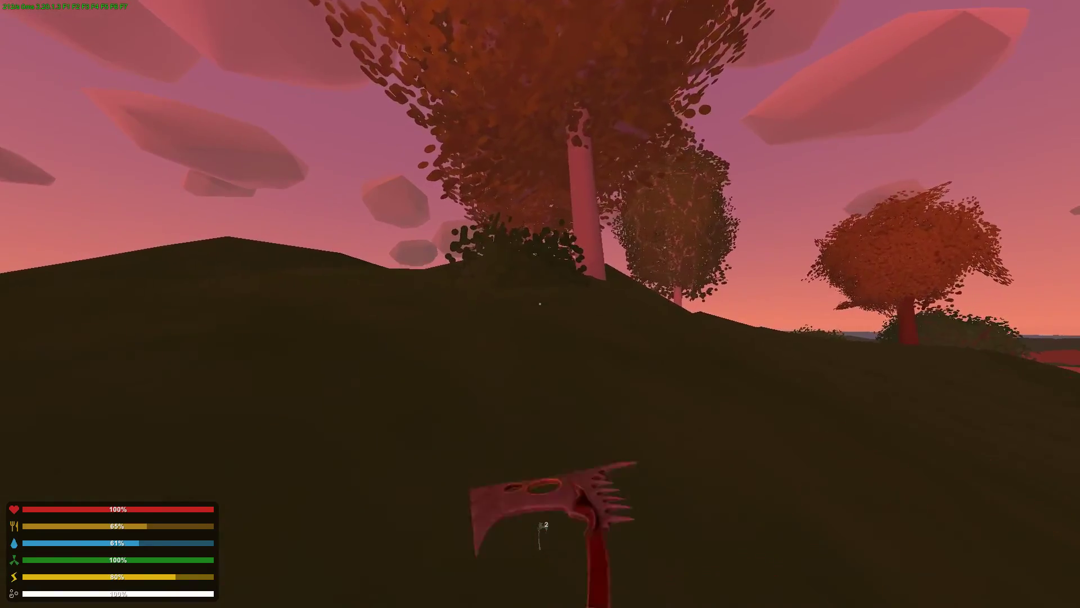
{"action": "key", "text": "h"}
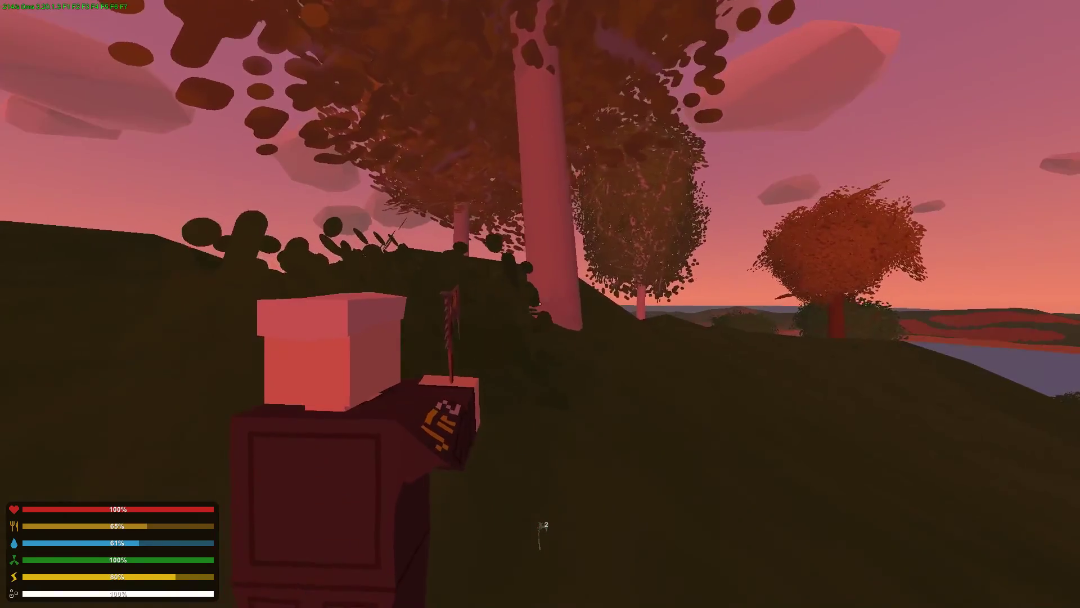
{"action": "right_click", "coordinate": [540, 304]}
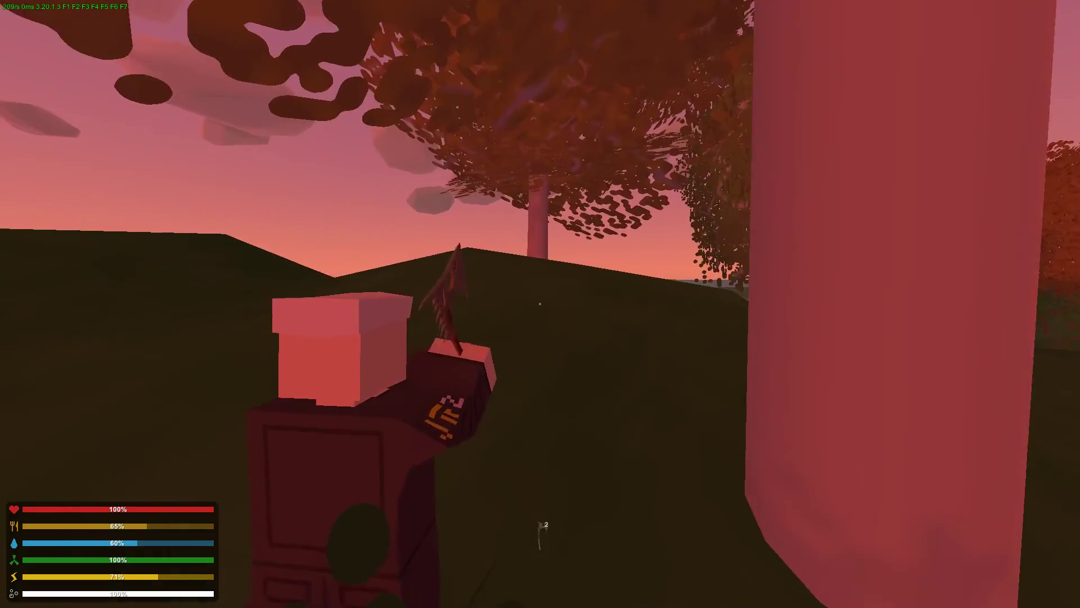
{"action": "key", "text": "h"}
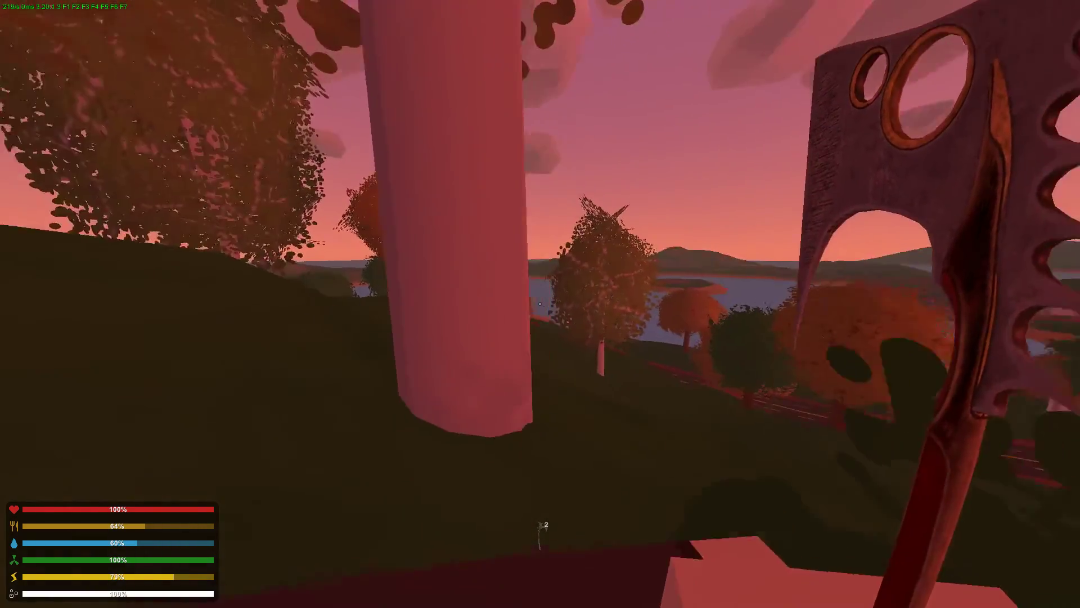
- Chop down the nearby tree with strong axe swings, and walk across the hill while trying the axe further
{"action": "right_click", "coordinate": [540, 304]}
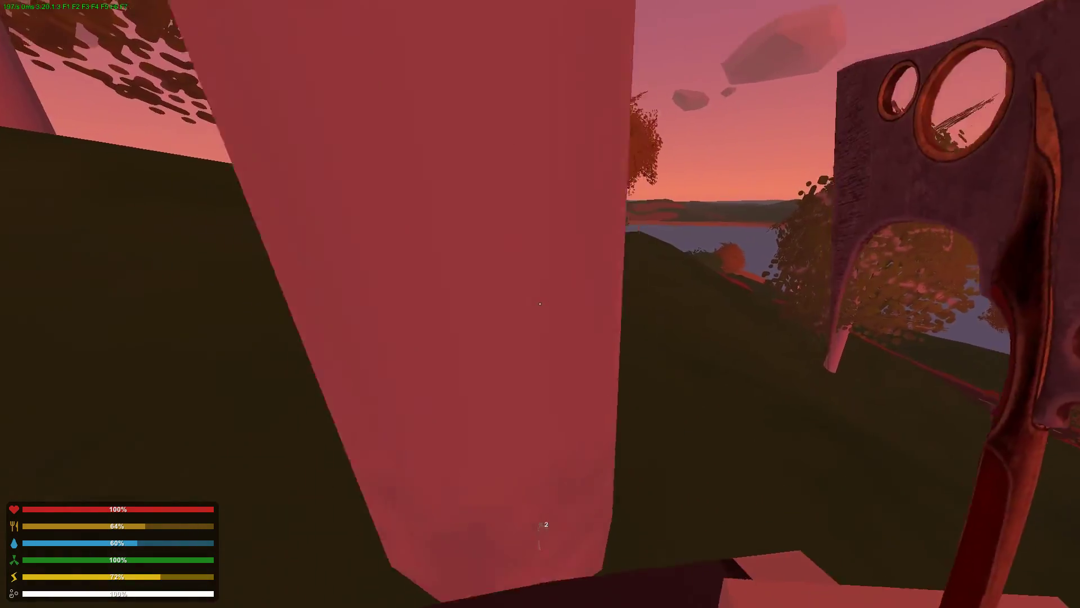
{"action": "right_click", "coordinate": [540, 304]}
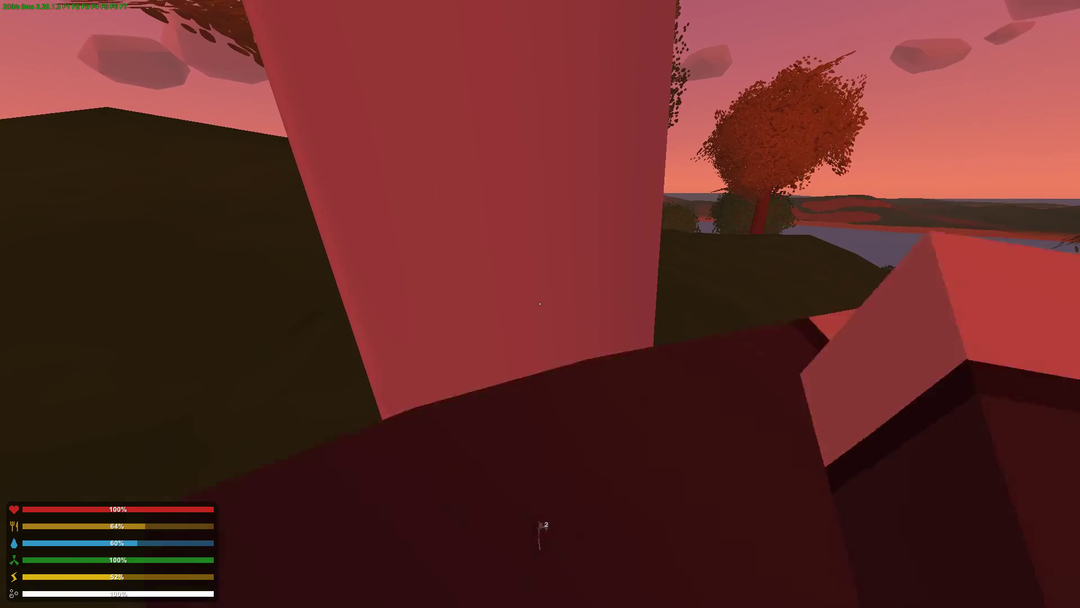
{"action": "key", "text": "w"}
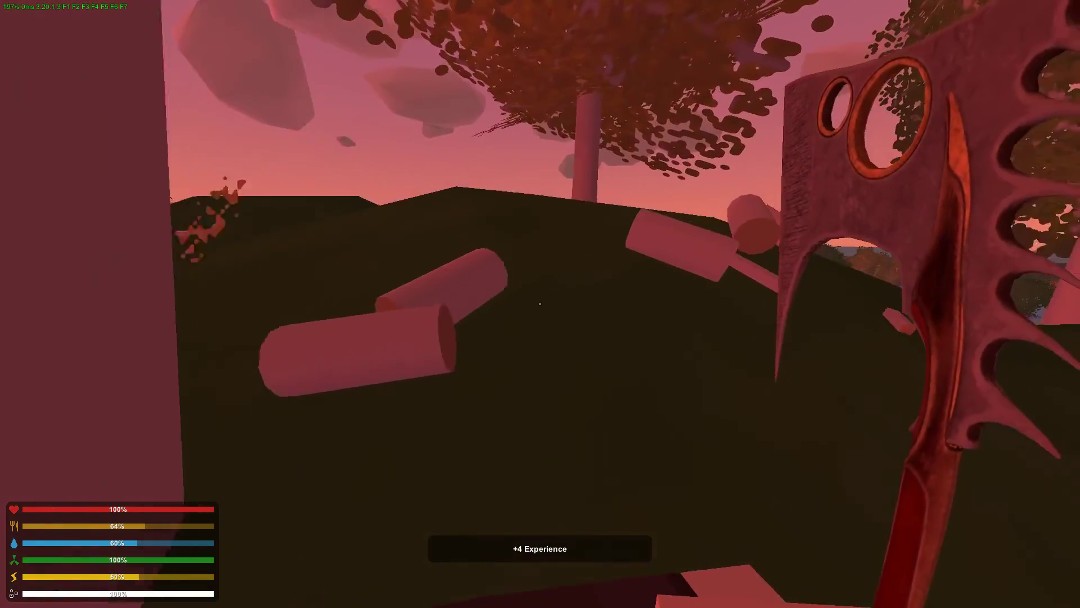
{"action": "key", "text": "f"}
{"action": "key", "text": "f"}
{"action": "key", "text": "w"}
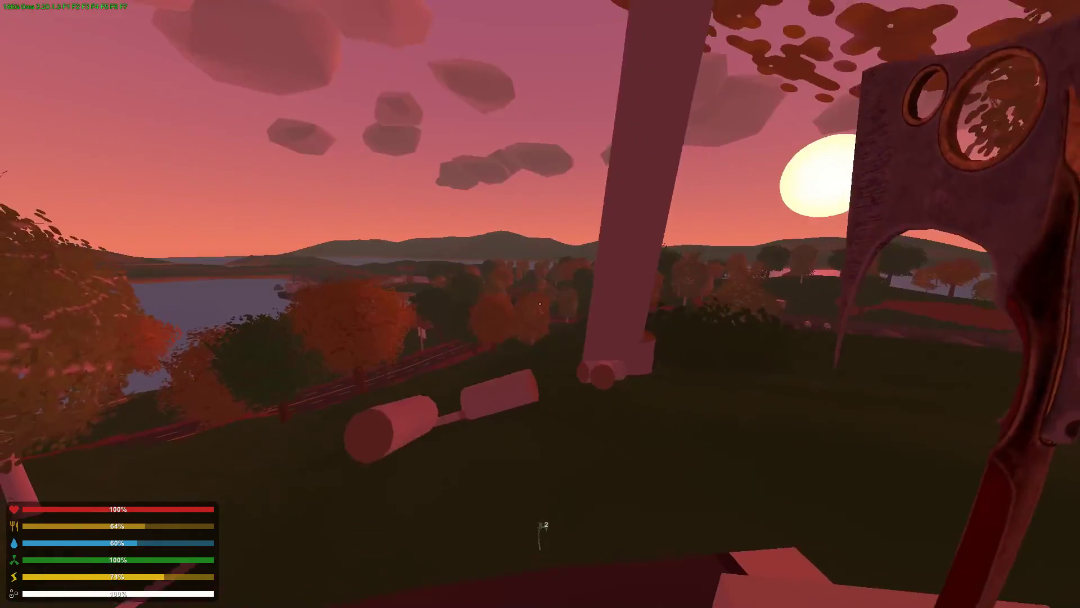
{"action": "key", "text": "w"}
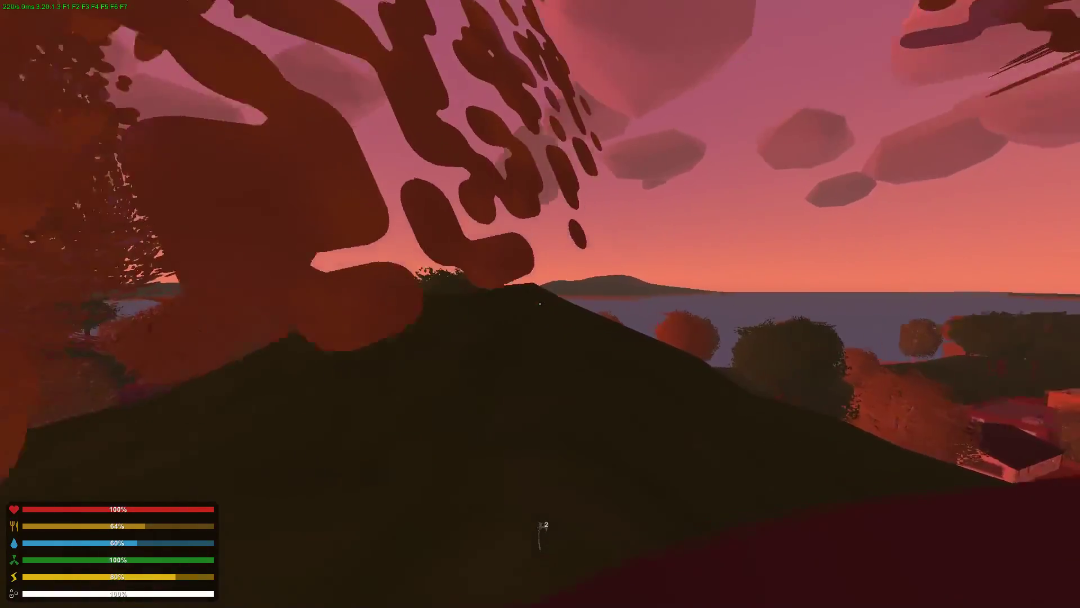
{"action": "key", "text": "w"}
{"action": "left_click", "coordinate": [540, 304]}
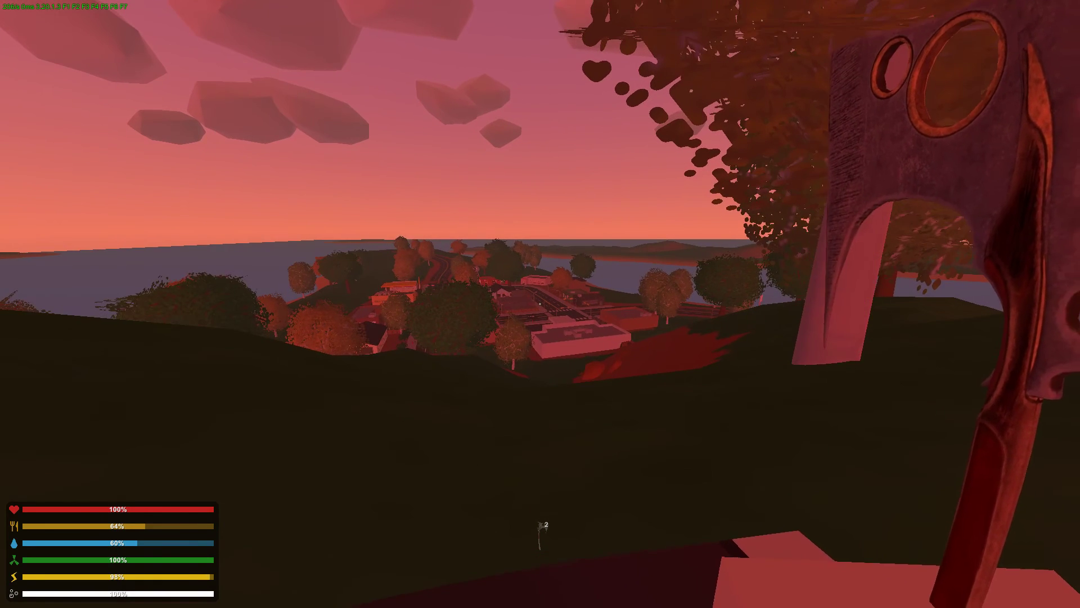
- Exit the singleplayer game, view and reload the Workshop error logs, and close them
{"action": "key", "text": "Escape"}
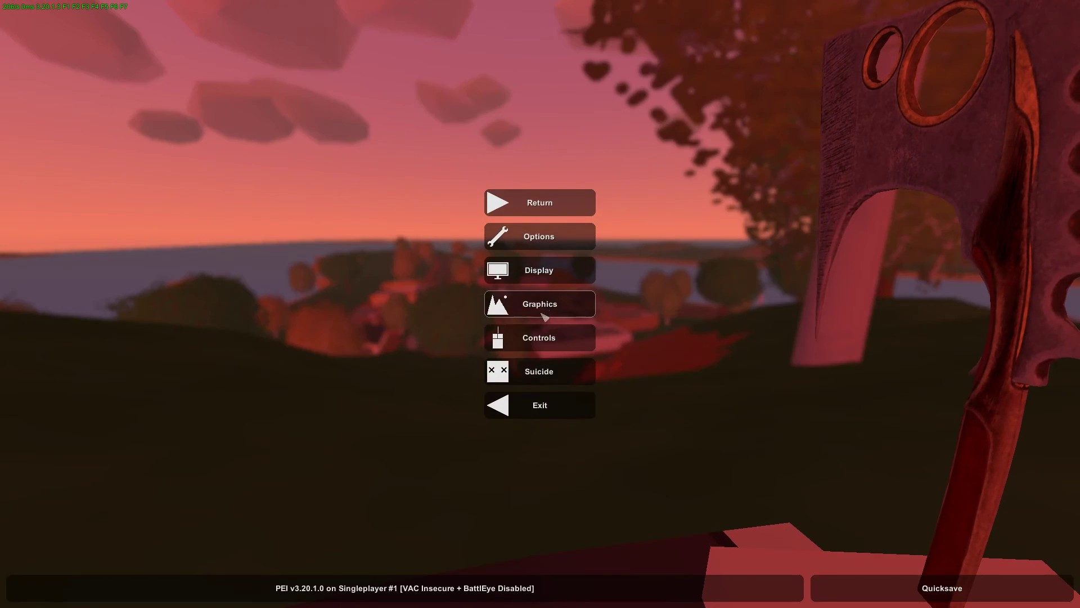
{"action": "left_click", "coordinate": [547, 401]}
{"action": "left_click", "coordinate": [90, 216]}
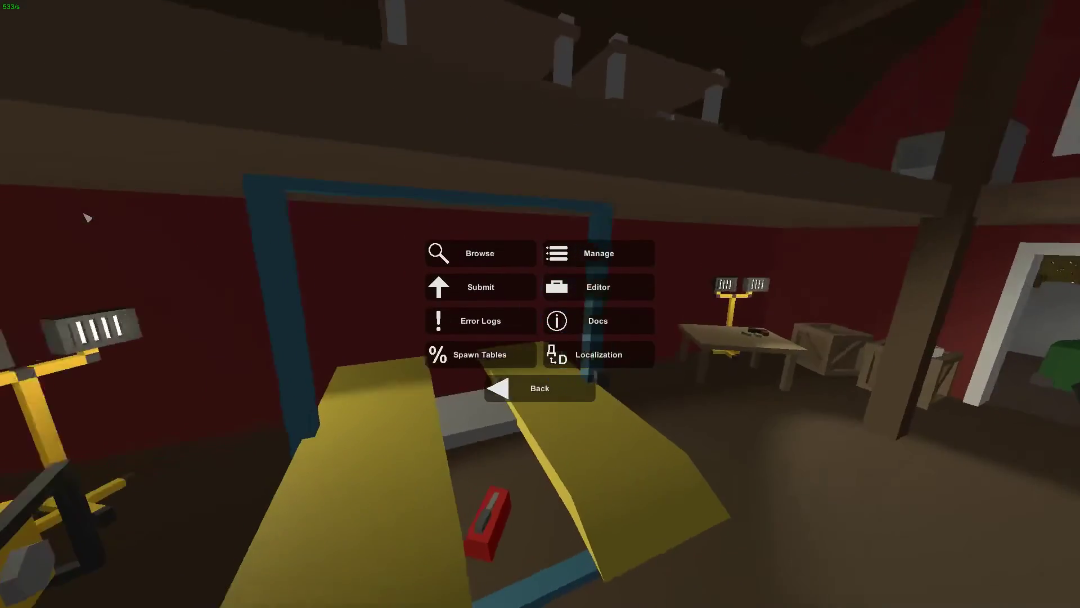
{"action": "left_click", "coordinate": [478, 321]}
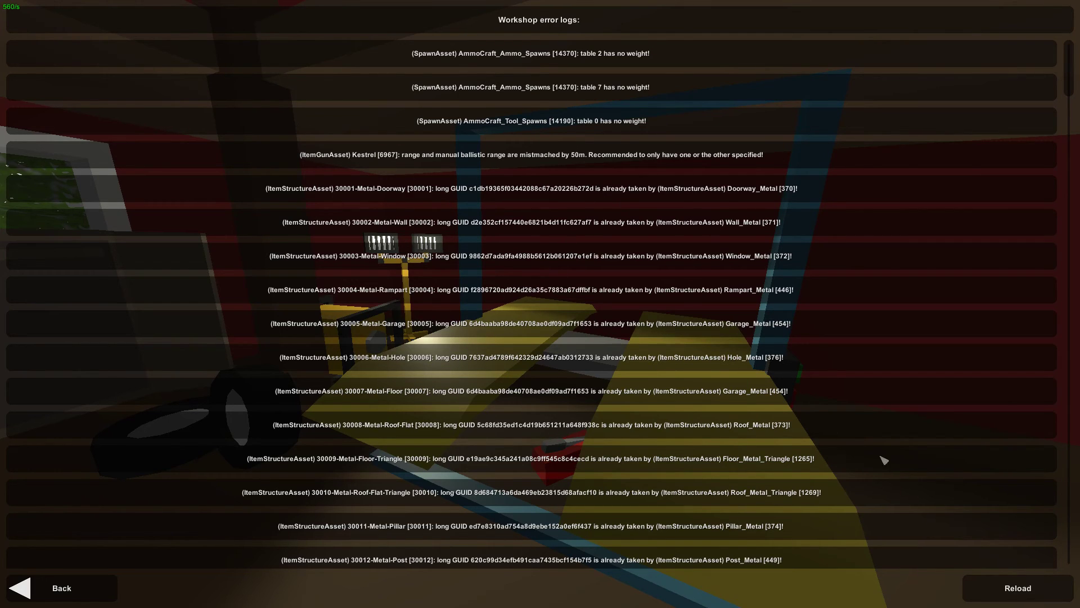
{"action": "left_click", "coordinate": [1018, 588]}
{"action": "left_click", "coordinate": [110, 577]}
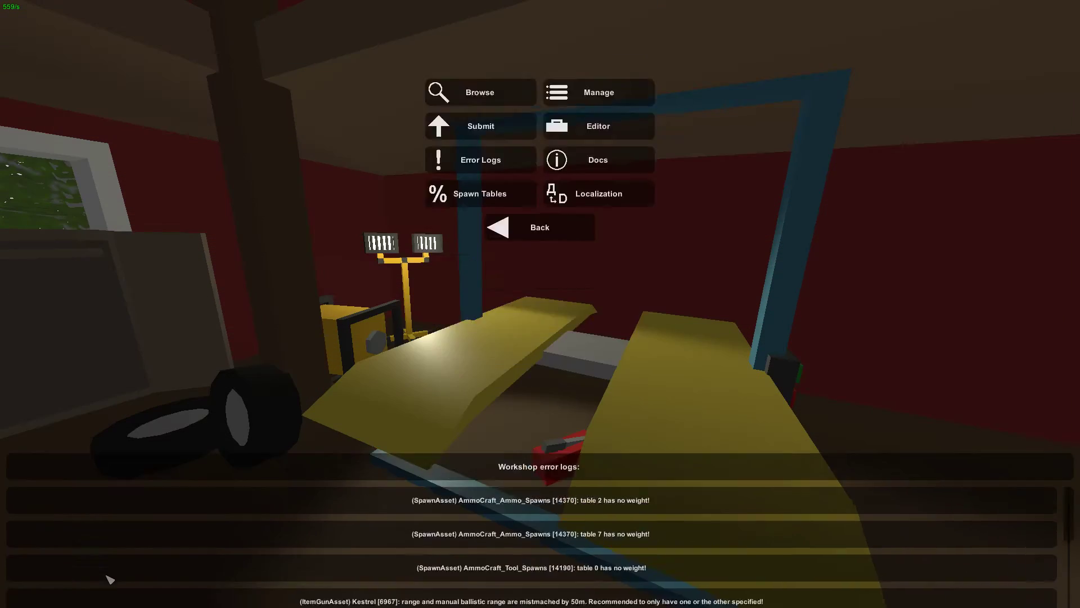
- Quit Unturned from its main menu and switch to the Unity editor
{"action": "left_click", "coordinate": [543, 391]}
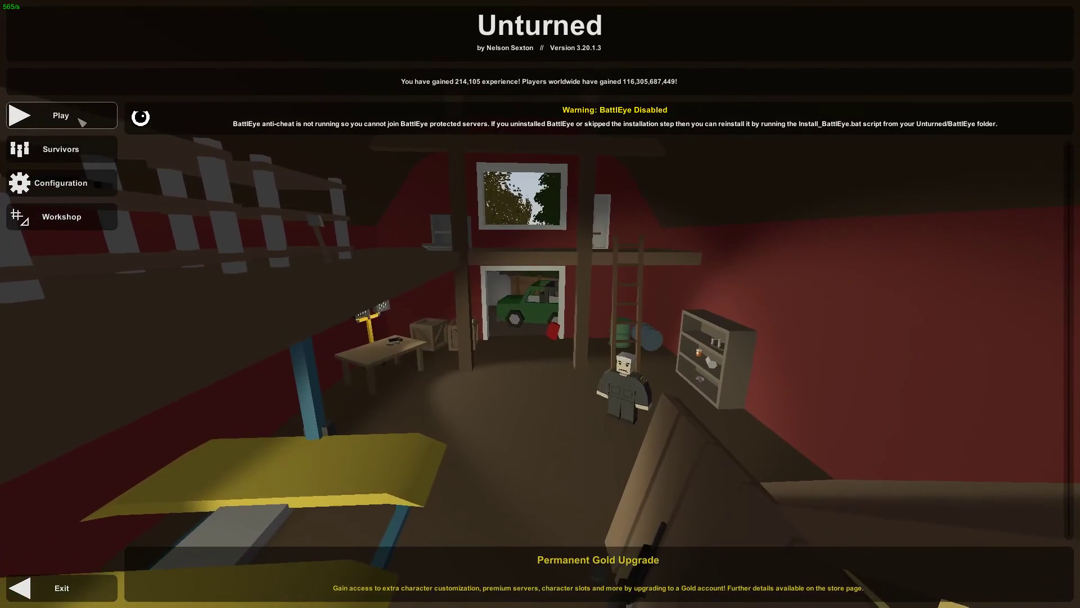
{"action": "left_click", "coordinate": [62, 588]}
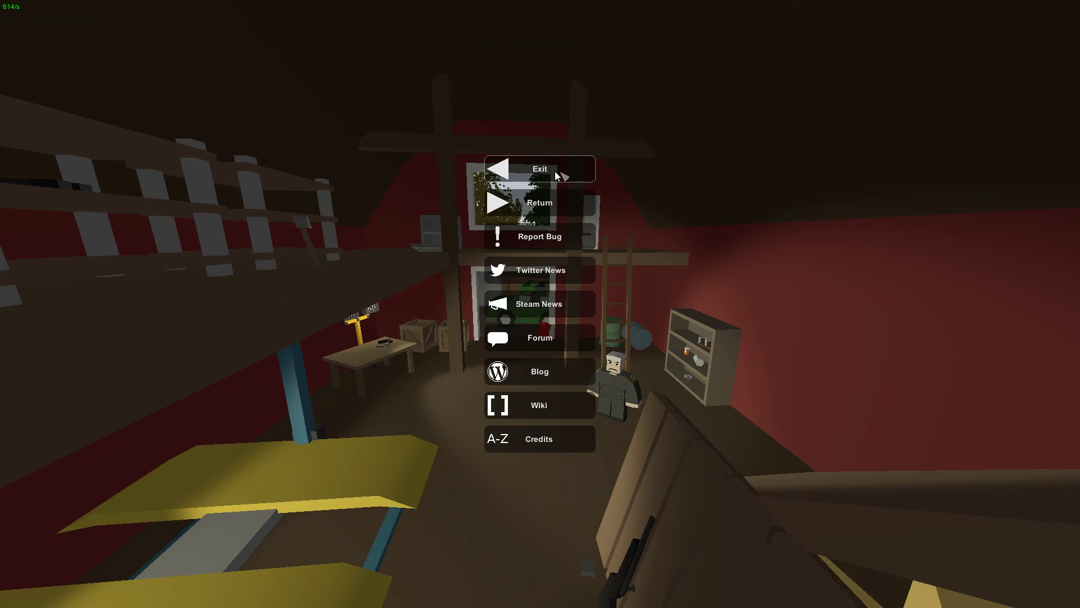
{"action": "key", "text": "alt+Tab"}
{"action": "key", "text": "alt+Tab"}
{"action": "key", "text": "alt+Tab"}
{"action": "key", "text": "alt+Tab"}
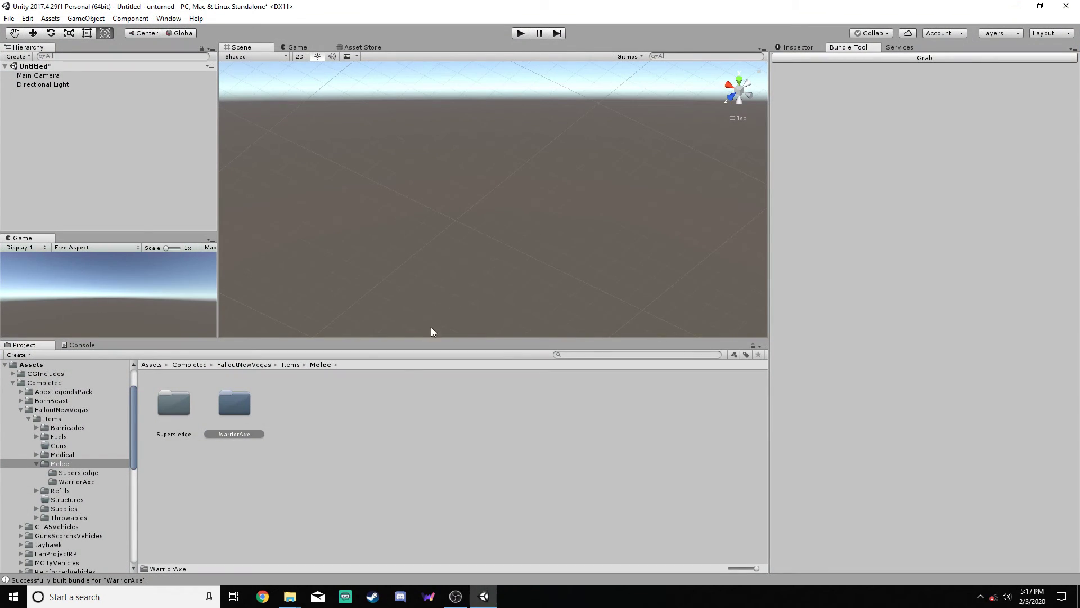
- Look through the completed WarriorAxe assets, and open the WarriorAxe folder in the FalloutNewVegas Melee imports
{"action": "left_click", "coordinate": [342, 467]}
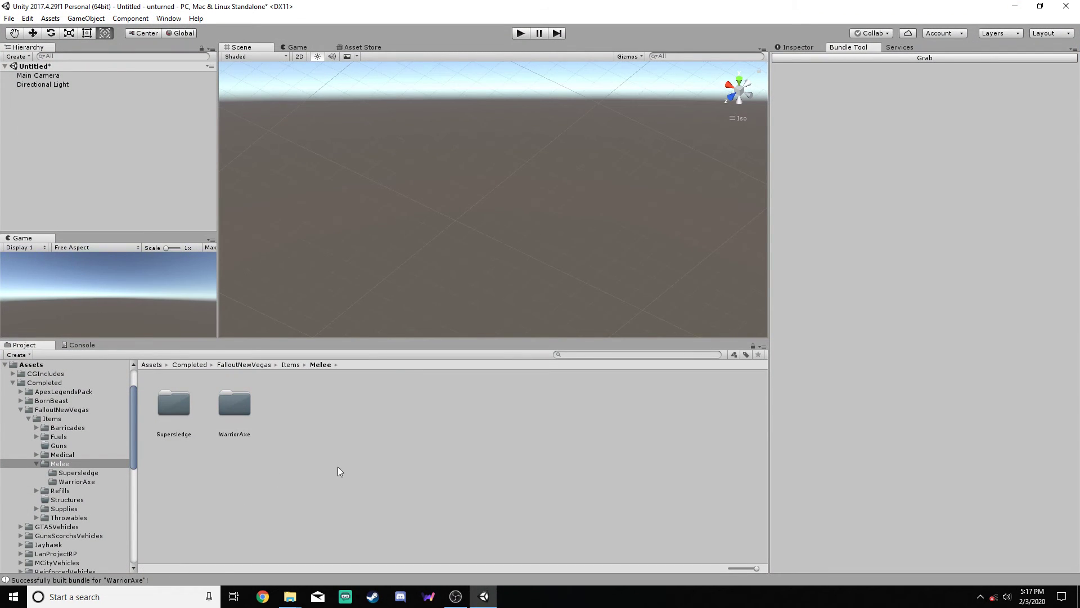
{"action": "double_click", "coordinate": [229, 407]}
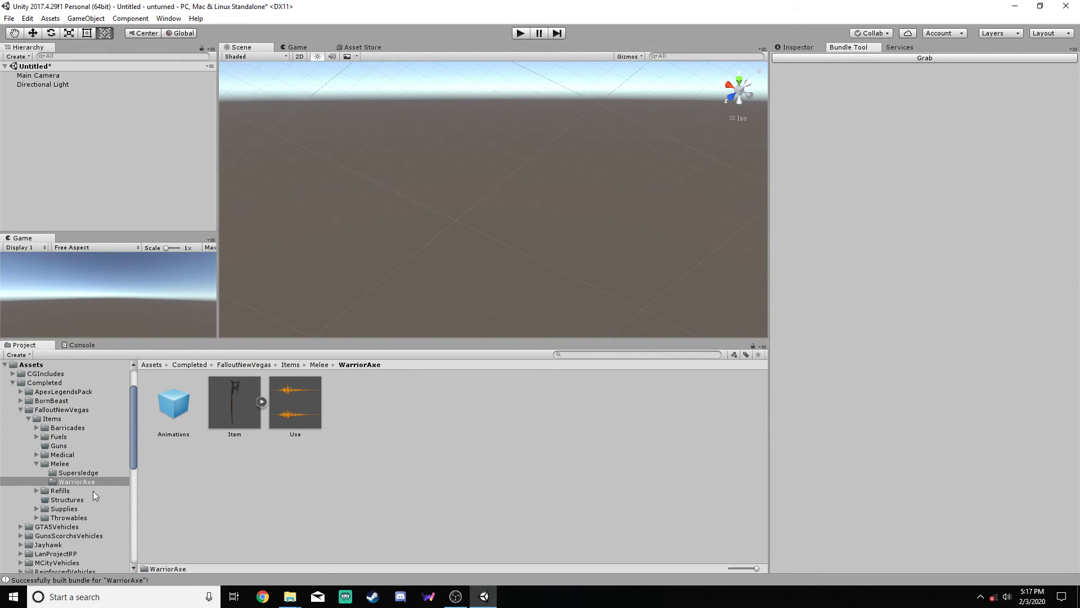
{"action": "scroll", "coordinate": [136, 448], "scroll_direction": "down", "scroll_amount": 5}
{"action": "left_click_drag", "start_coordinate": [141, 489], "coordinate": [140, 555]}
{"action": "left_click", "coordinate": [79, 460]}
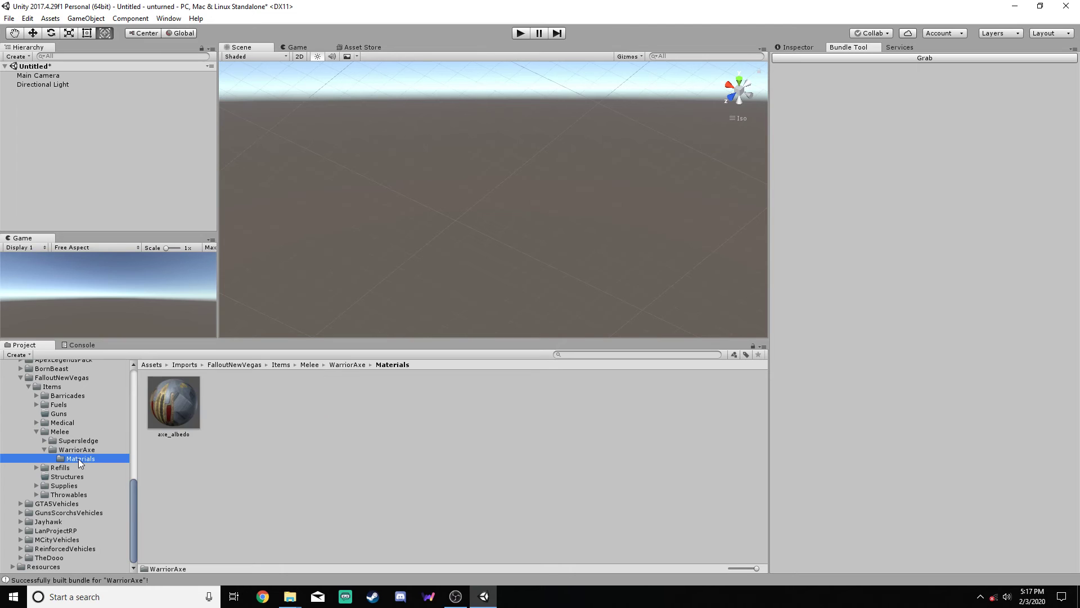
{"action": "left_click", "coordinate": [79, 446]}
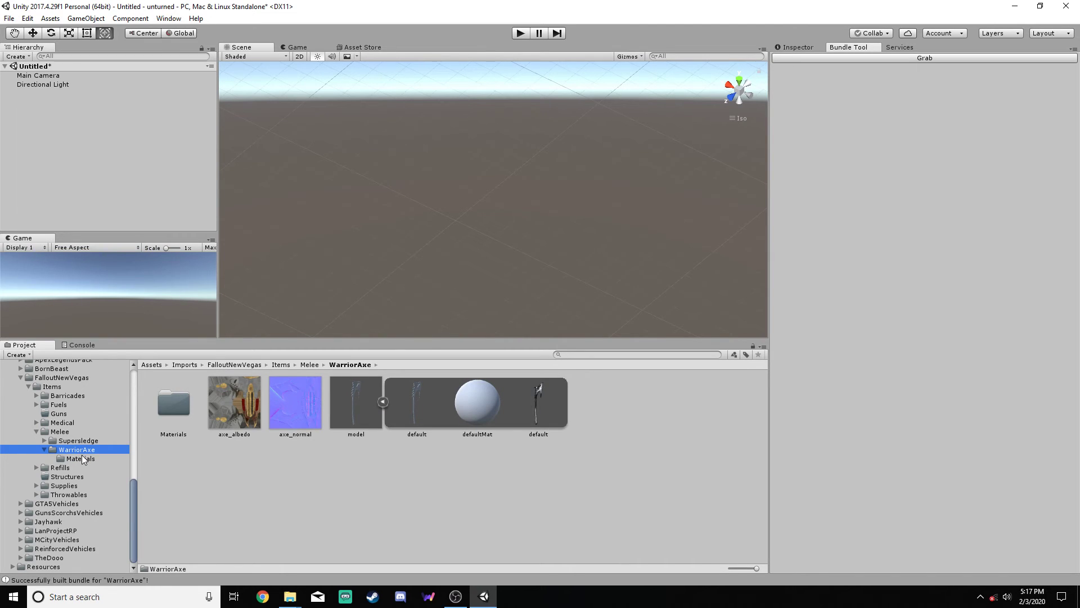
- Set the axe_normal texture's type to Default and apply the import settings
{"action": "left_click", "coordinate": [297, 405]}
{"action": "left_click", "coordinate": [800, 47]}
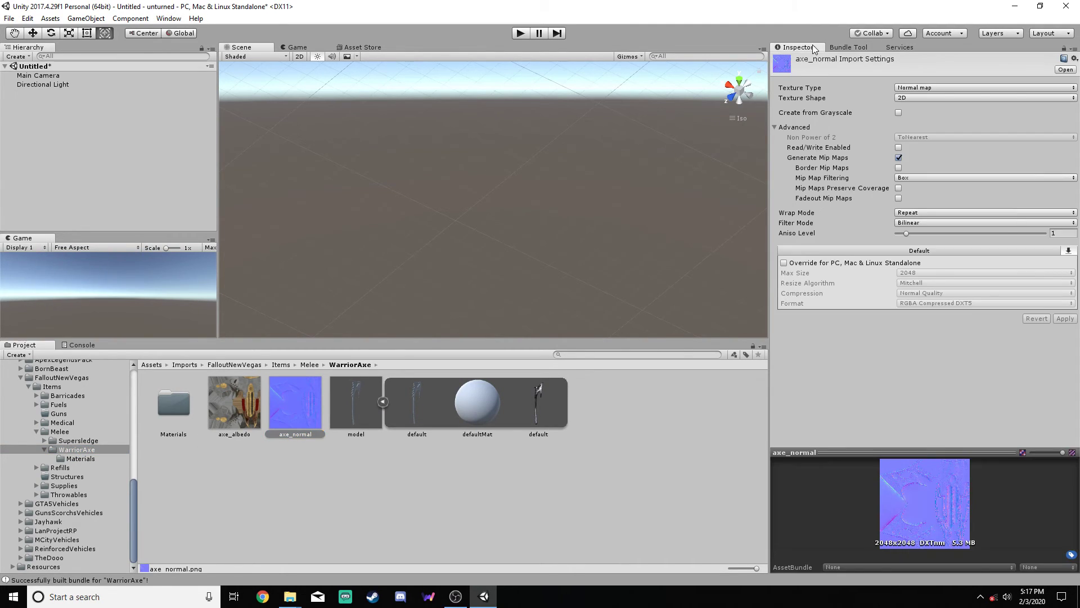
{"action": "left_click", "coordinate": [911, 89]}
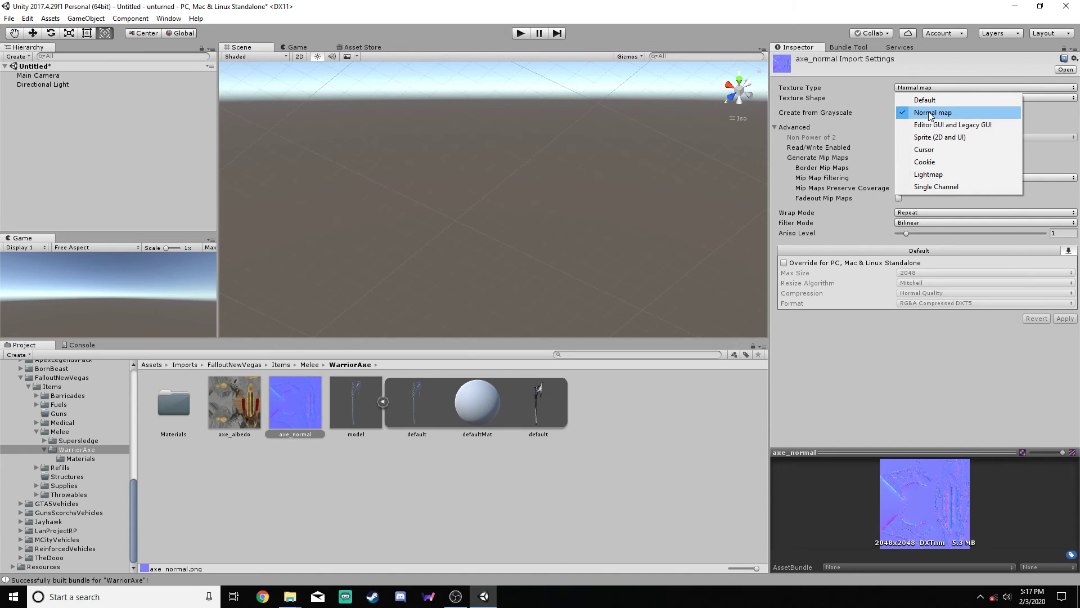
{"action": "left_click", "coordinate": [924, 101]}
{"action": "left_click", "coordinate": [1064, 339]}
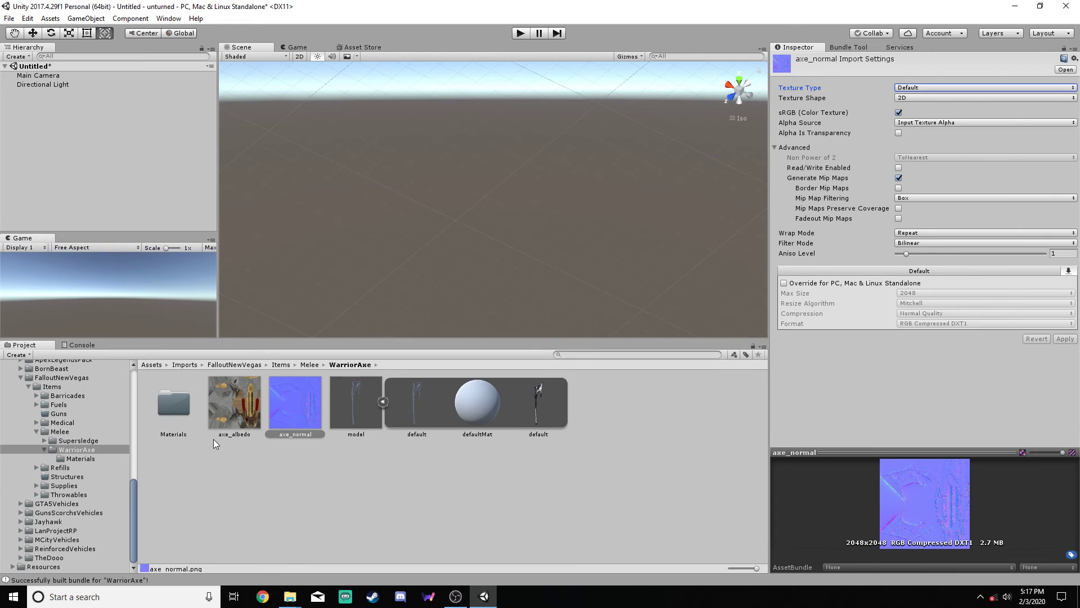
- Mark the texture in the axe_albedo material's Normal Map slot as a normal map with the offered fix
{"action": "double_click", "coordinate": [175, 408]}
{"action": "left_click", "coordinate": [176, 412]}
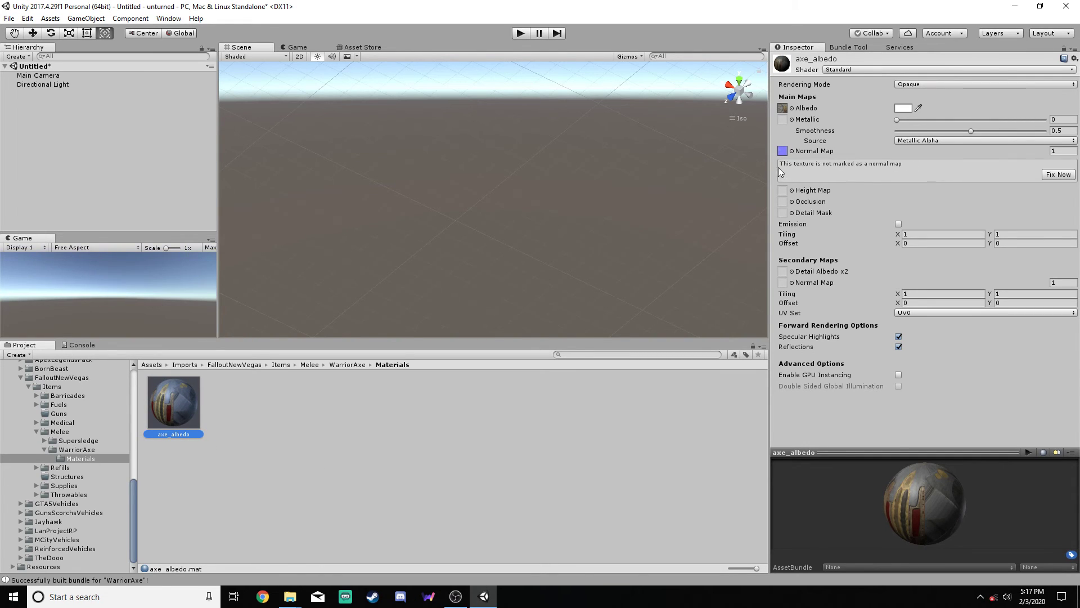
{"action": "left_click", "coordinate": [1049, 176]}
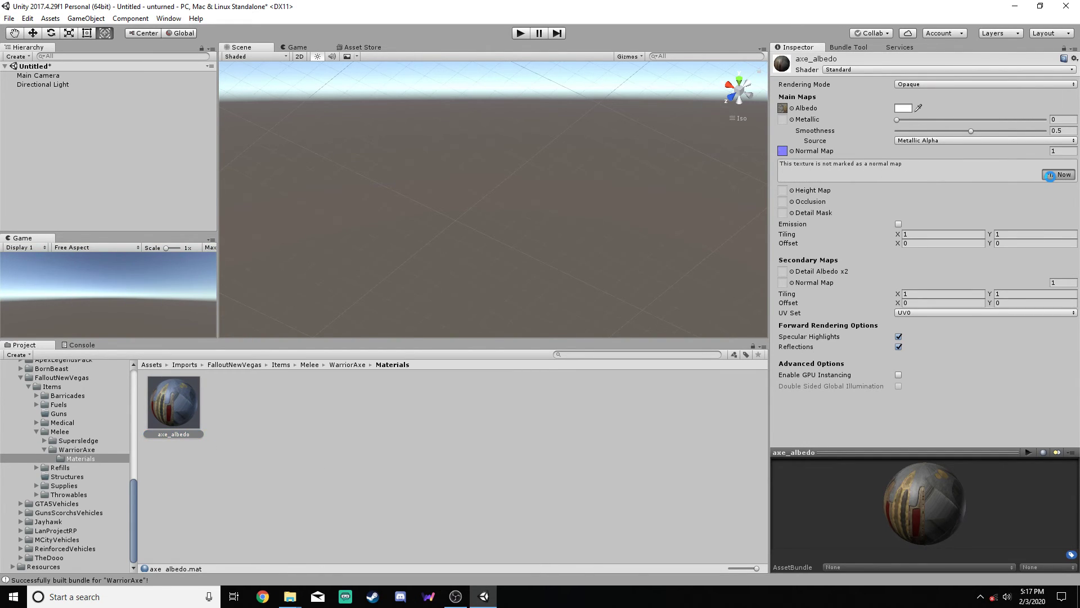
- Check the axe_normal texture's type in the imported WarriorAxe folder, leaving the setting as it is
{"action": "left_click", "coordinate": [74, 450]}
{"action": "left_click", "coordinate": [301, 415]}
{"action": "left_click", "coordinate": [955, 88]}
{"action": "left_click", "coordinate": [663, 410]}
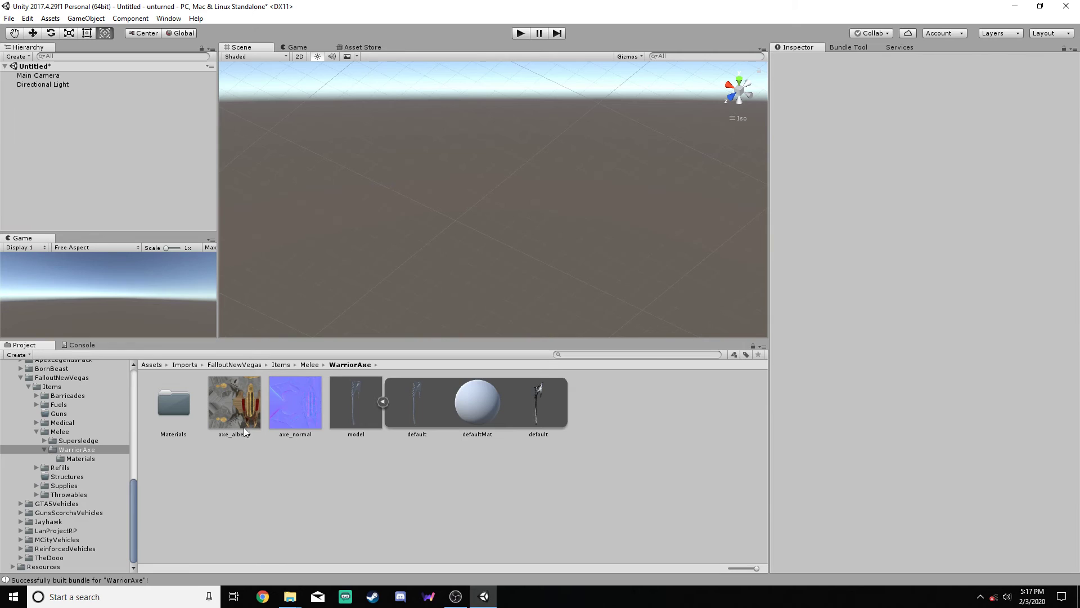
{"action": "left_click", "coordinate": [186, 407]}
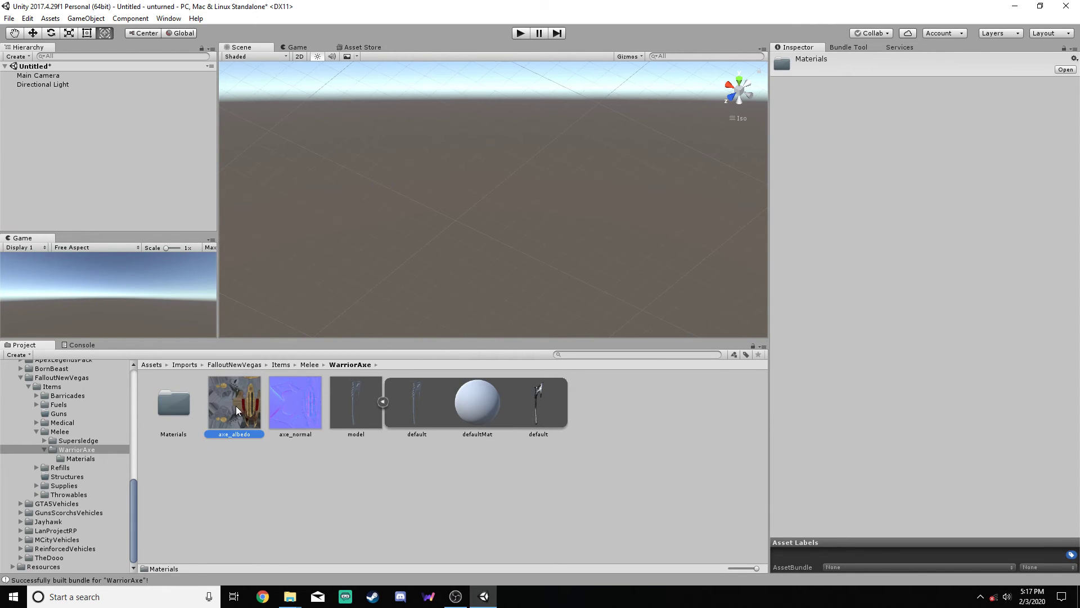
- Check the axe_albedo texture's type and shape options in the WarriorAxe folder, leaving the settings as they are
{"action": "left_click", "coordinate": [237, 410]}
{"action": "left_click", "coordinate": [923, 88]}
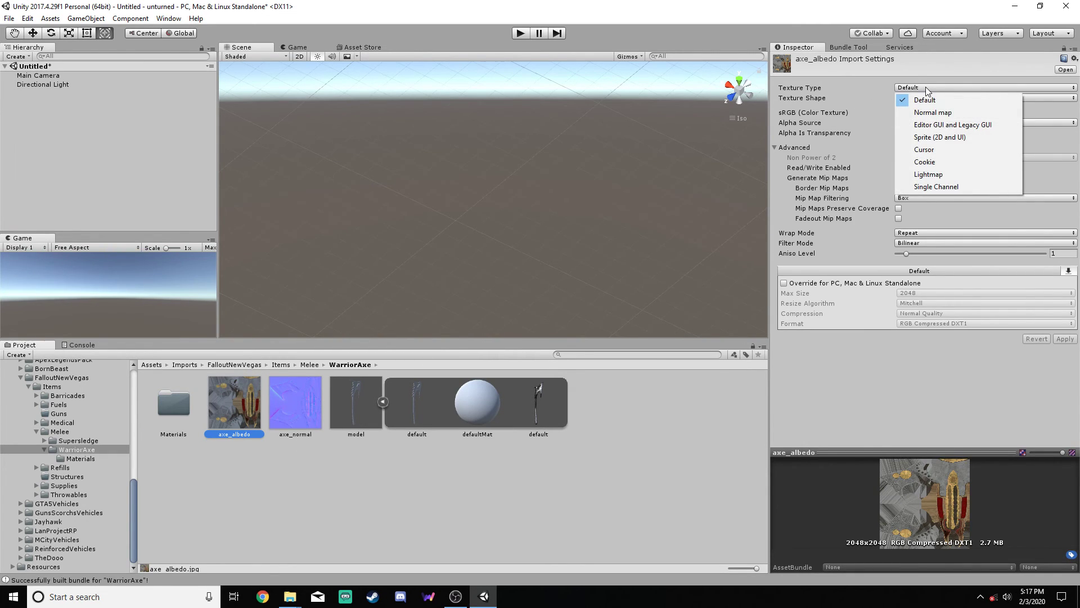
{"action": "left_click", "coordinate": [878, 96]}
{"action": "left_click", "coordinate": [907, 97]}
{"action": "left_click", "coordinate": [879, 96]}
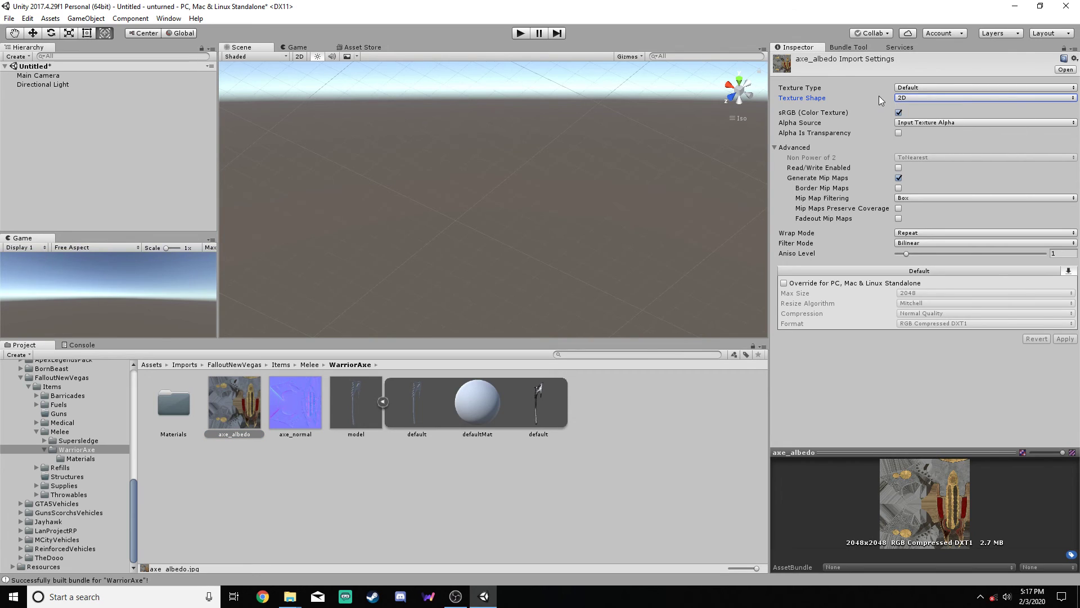
- Try the Transparent and Fade rendering modes on the axe_albedo material, and set it back to Opaque
{"action": "double_click", "coordinate": [169, 409]}
{"action": "left_click", "coordinate": [175, 408]}
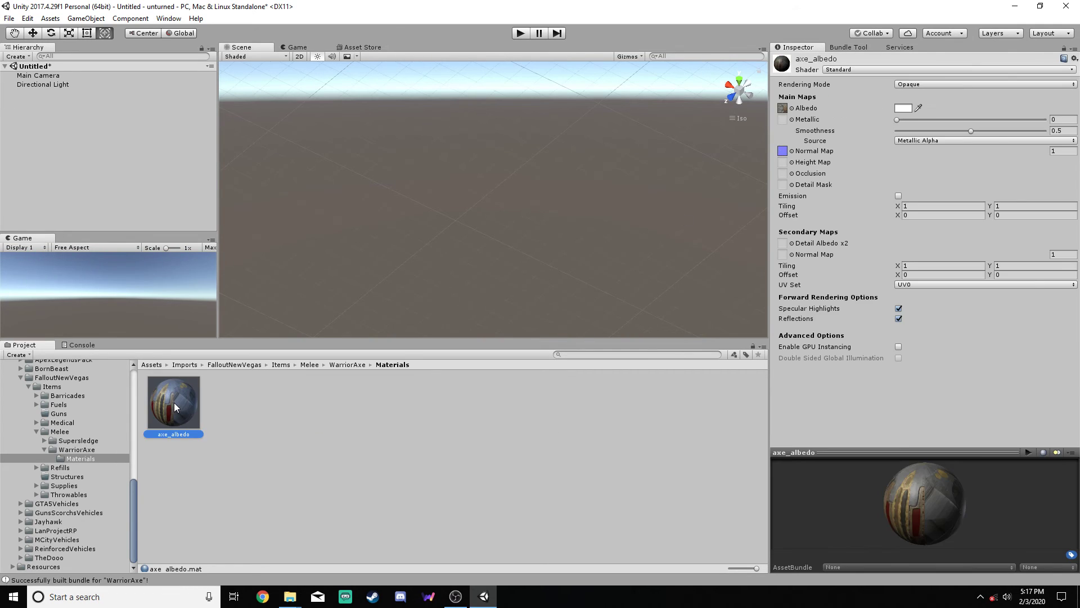
{"action": "left_click", "coordinate": [922, 86]}
{"action": "left_click", "coordinate": [926, 135]}
{"action": "left_click", "coordinate": [957, 83]}
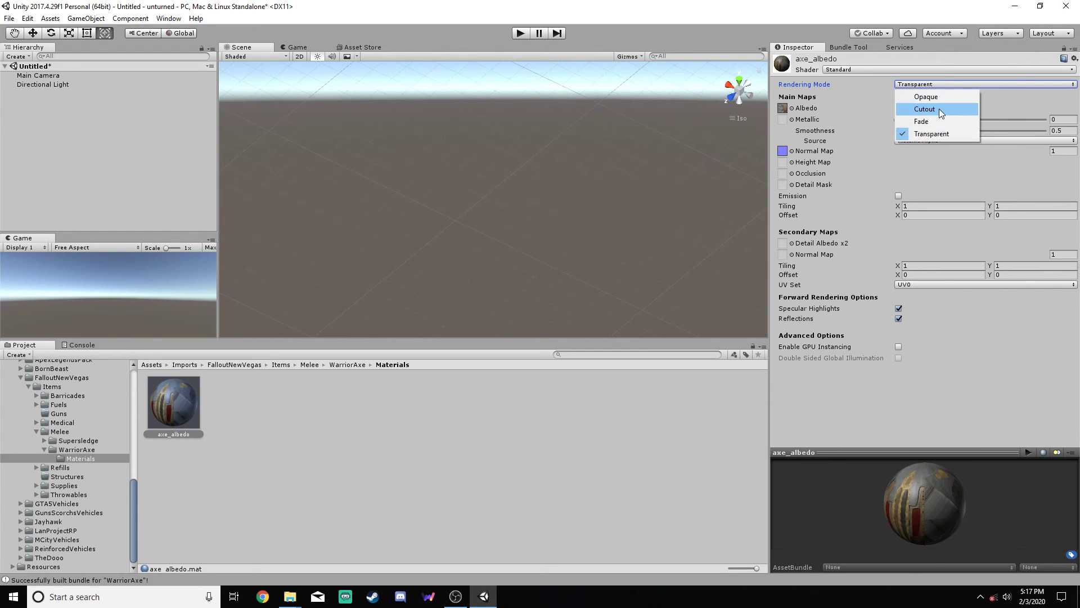
{"action": "left_click", "coordinate": [937, 120]}
{"action": "left_click", "coordinate": [942, 86]}
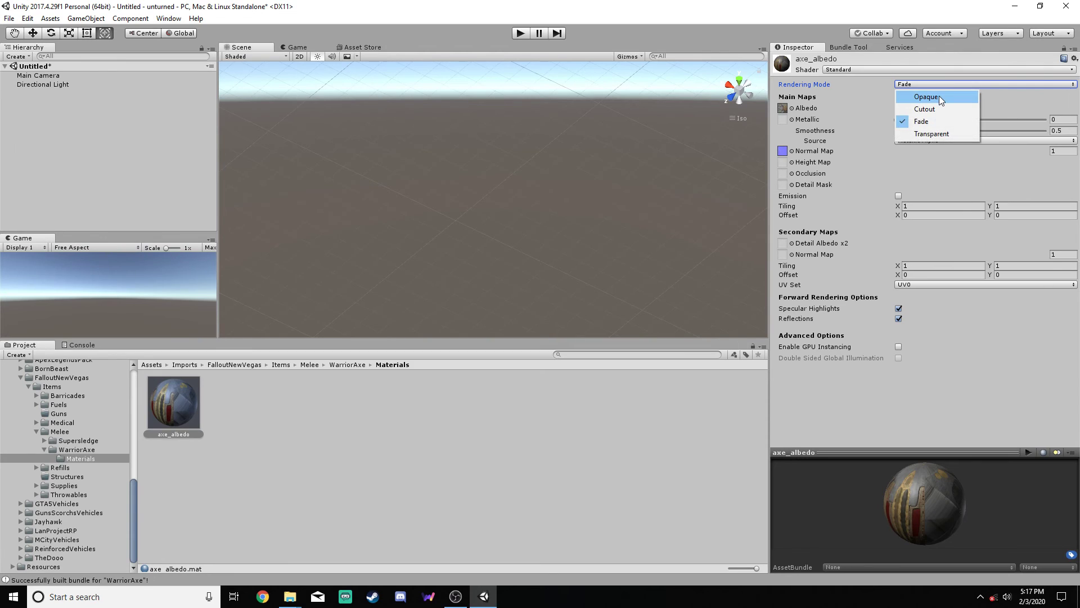
{"action": "left_click", "coordinate": [940, 96]}
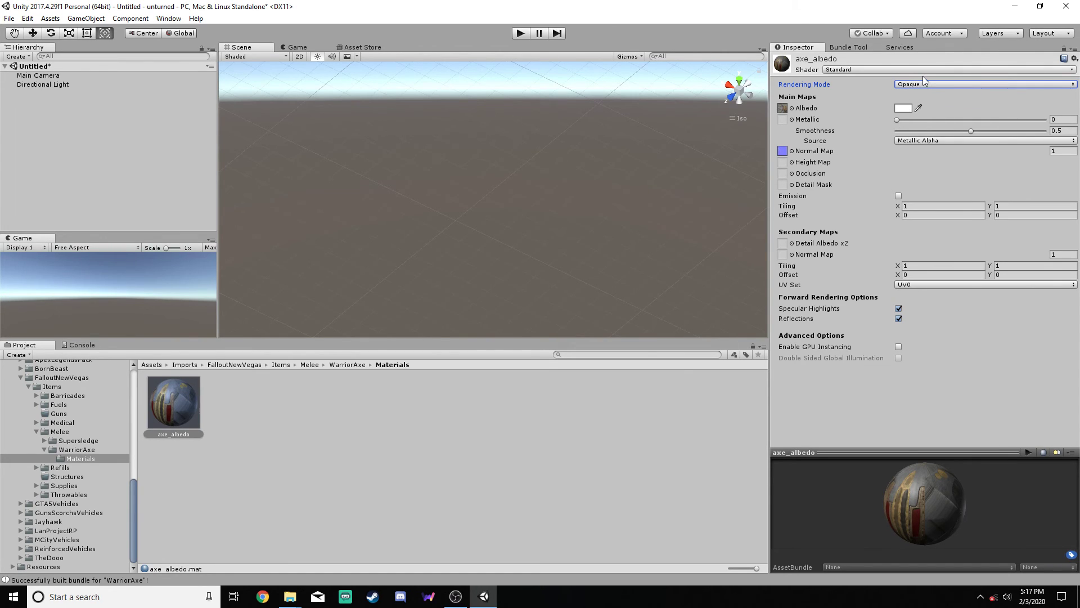
{"action": "left_click", "coordinate": [926, 85]}
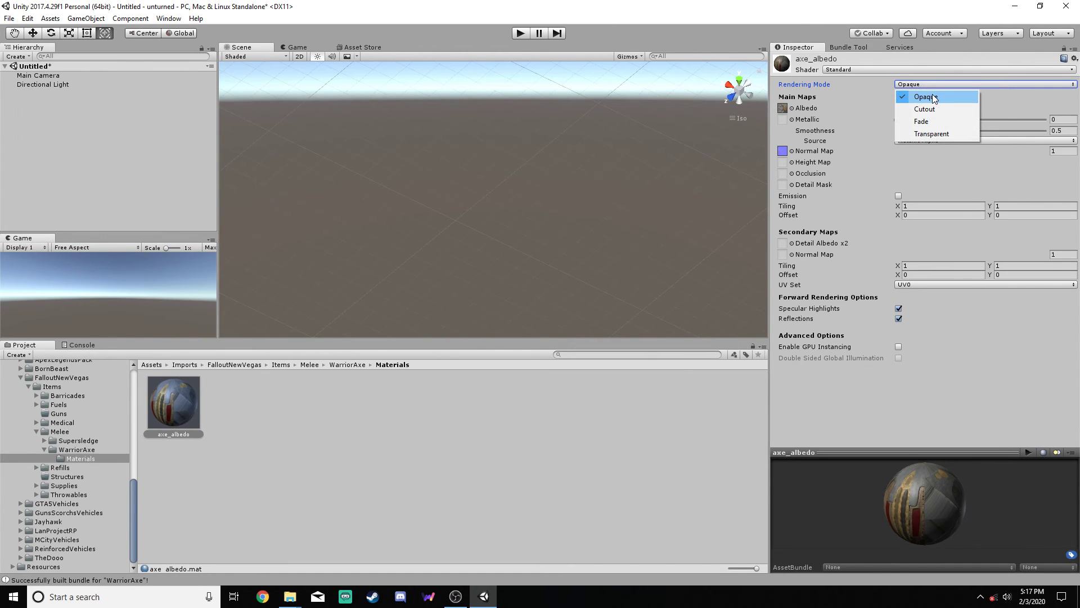
{"action": "left_click", "coordinate": [935, 98]}
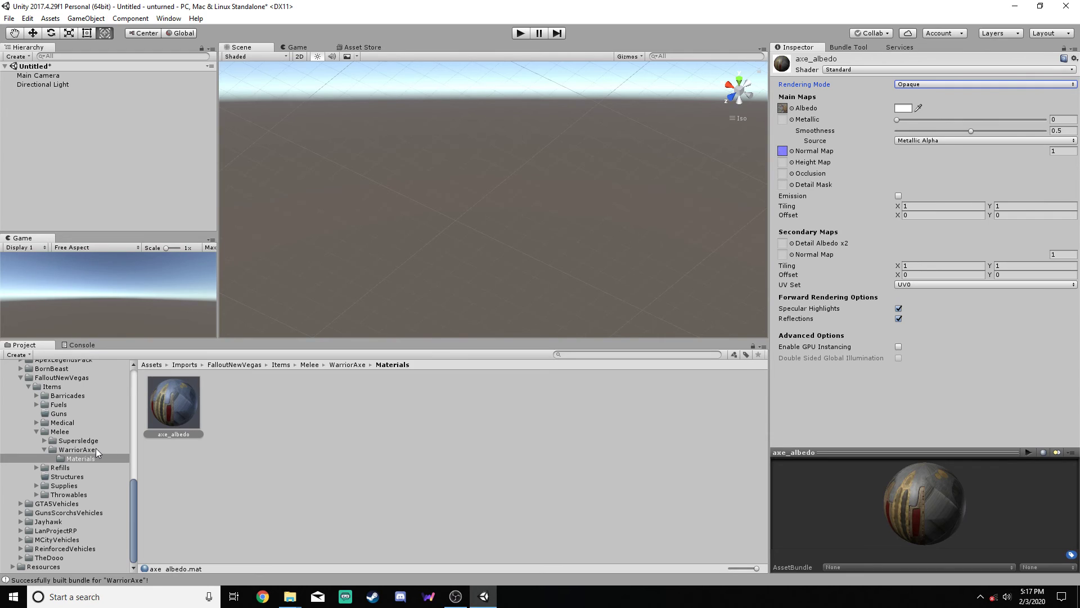
- Enable Emission on the axe_albedo material, and enlarge the preview of the axe_albedo texture
{"action": "left_click", "coordinate": [898, 196]}
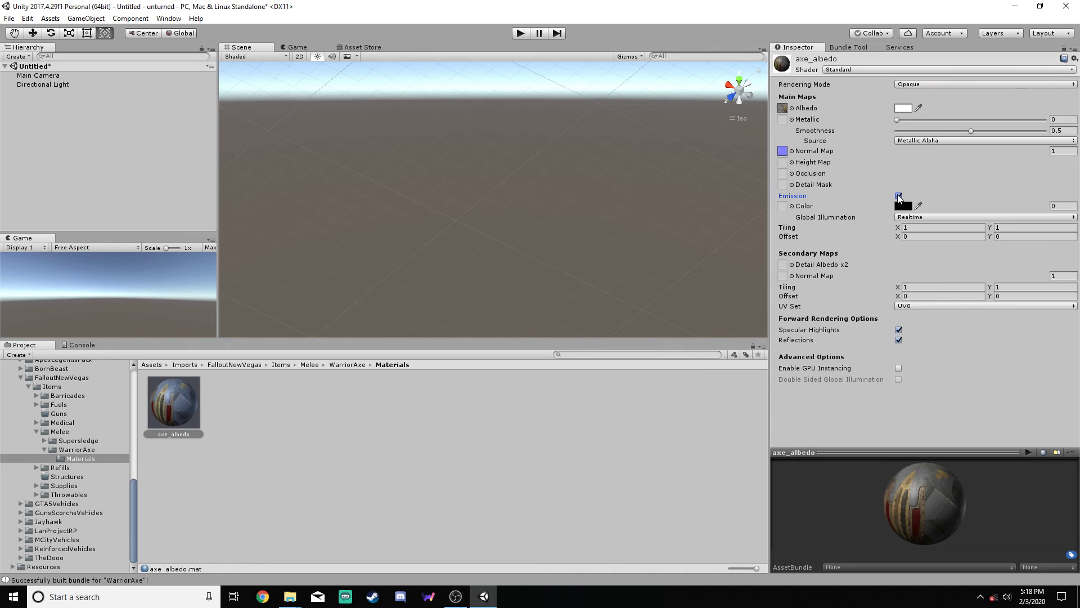
{"action": "left_click", "coordinate": [77, 449]}
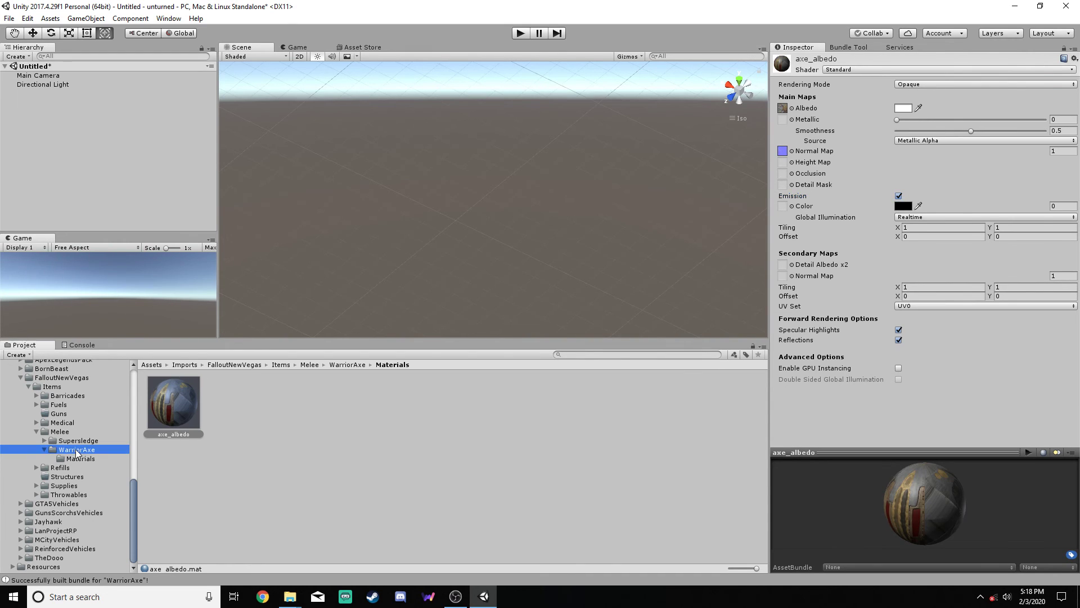
{"action": "left_click", "coordinate": [234, 402]}
{"action": "left_click_drag", "start_coordinate": [945, 453], "coordinate": [951, 330]}
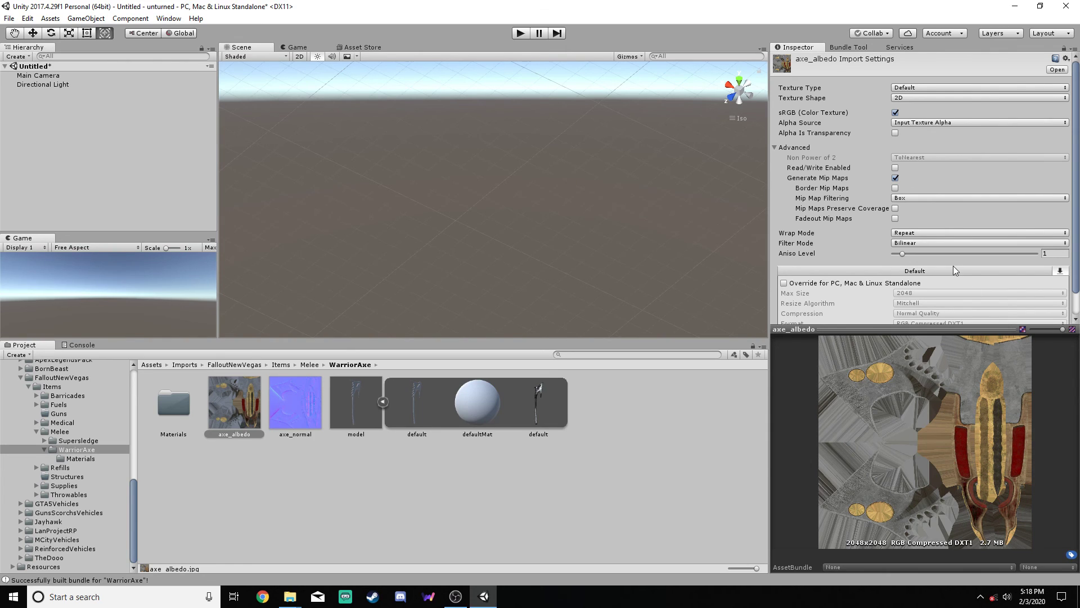
- Review the axe_albedo texture's type options and its material's rendering modes, keeping the material on Opaque
{"action": "left_click", "coordinate": [923, 88]}
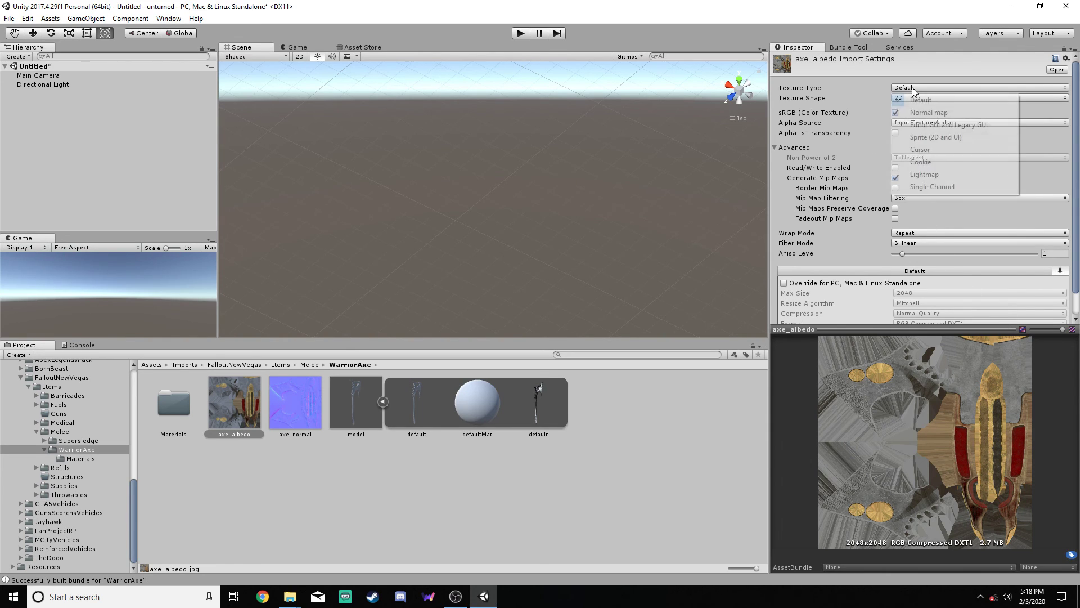
{"action": "left_click", "coordinate": [169, 410]}
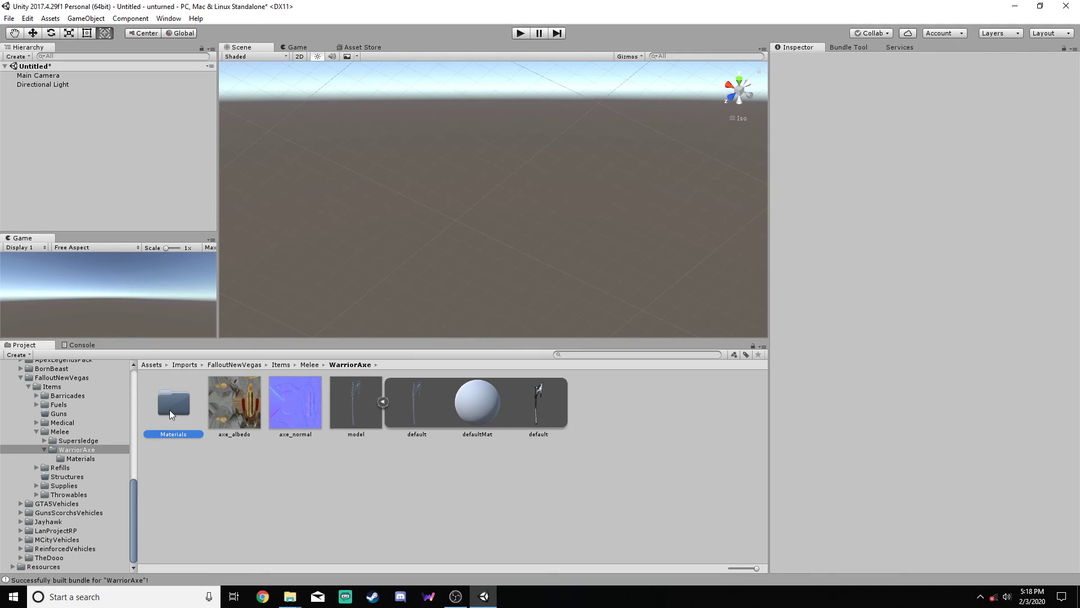
{"action": "double_click", "coordinate": [170, 409]}
{"action": "left_click", "coordinate": [173, 402]}
{"action": "left_click", "coordinate": [947, 83]}
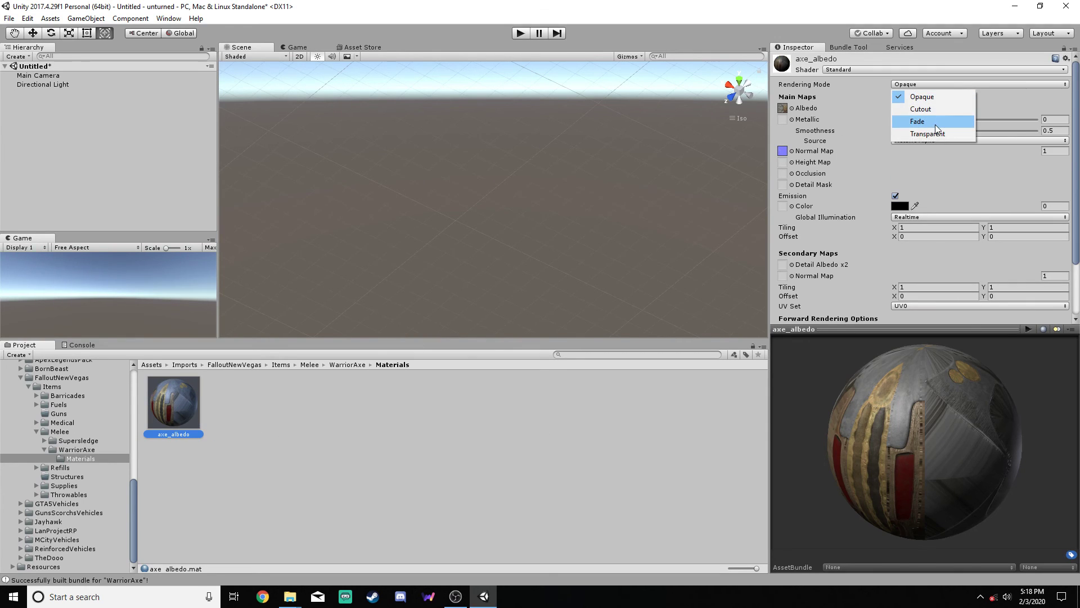
{"action": "left_click", "coordinate": [946, 92]}
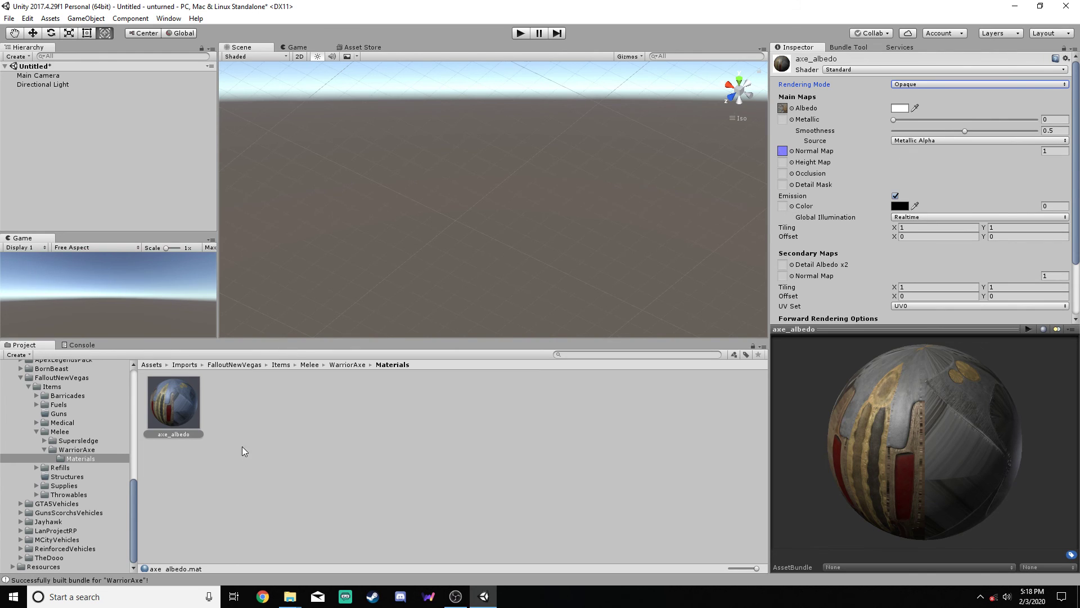
- Look over the import settings of the axe_normal and axe_albedo textures and the axe_albedo material's settings
{"action": "left_click", "coordinate": [78, 450]}
{"action": "left_click", "coordinate": [281, 405]}
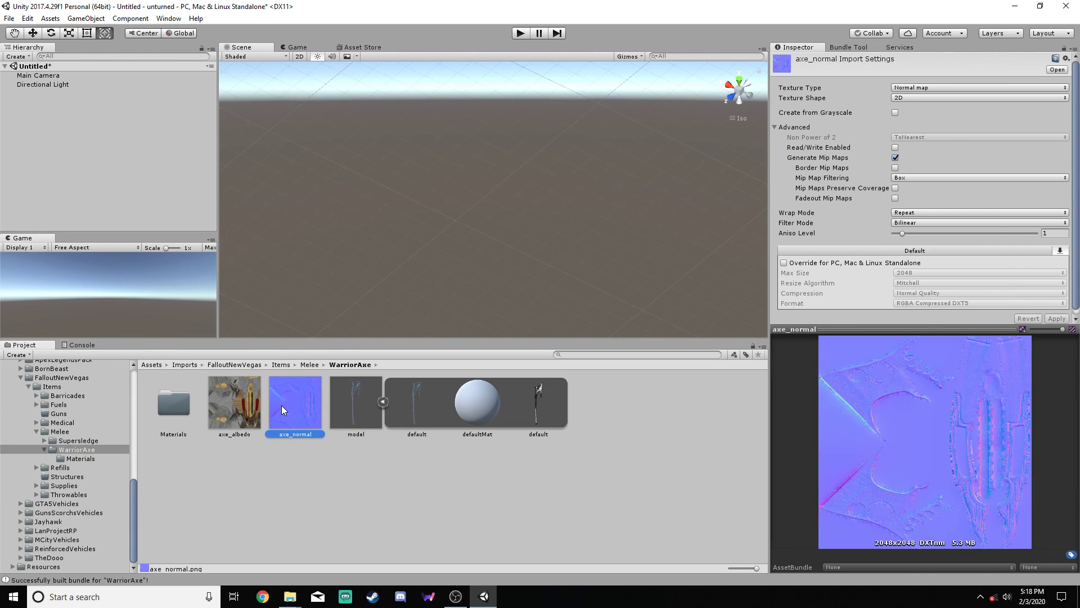
{"action": "left_click", "coordinate": [231, 406]}
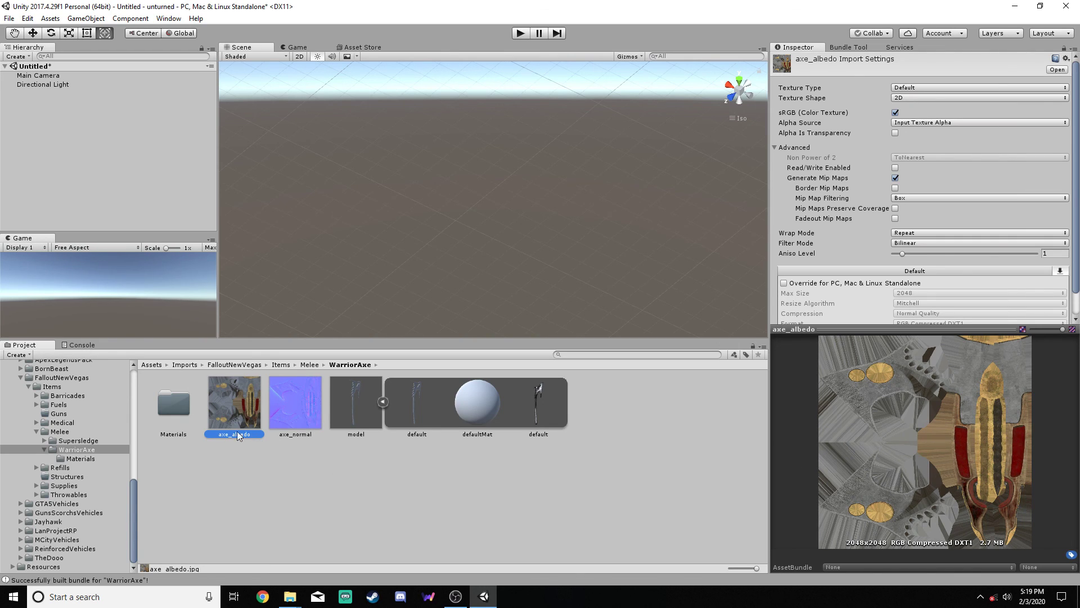
{"action": "double_click", "coordinate": [182, 407]}
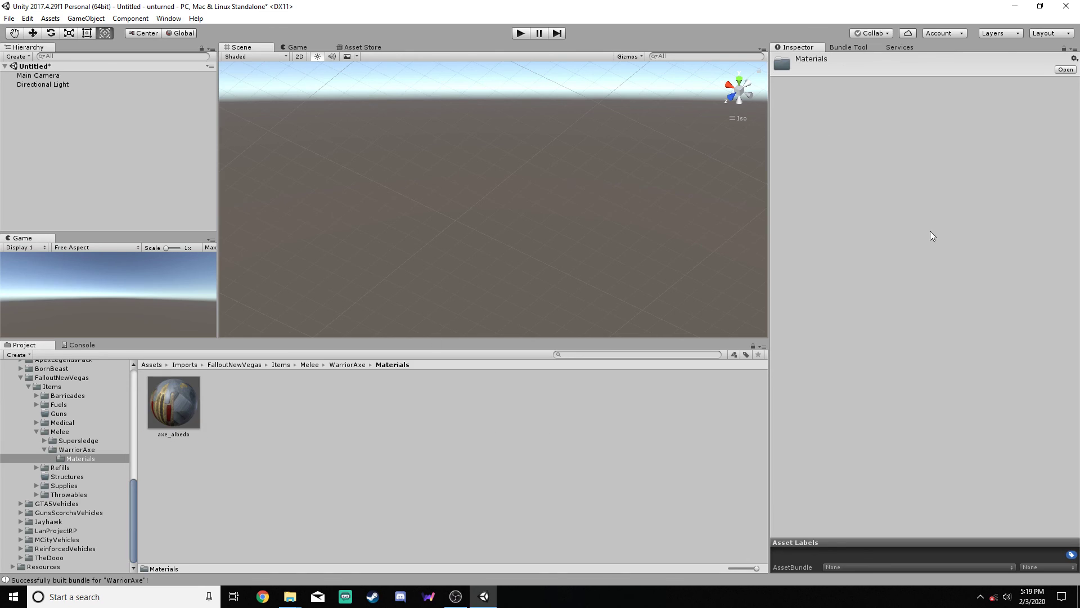
{"action": "left_click", "coordinate": [174, 402]}
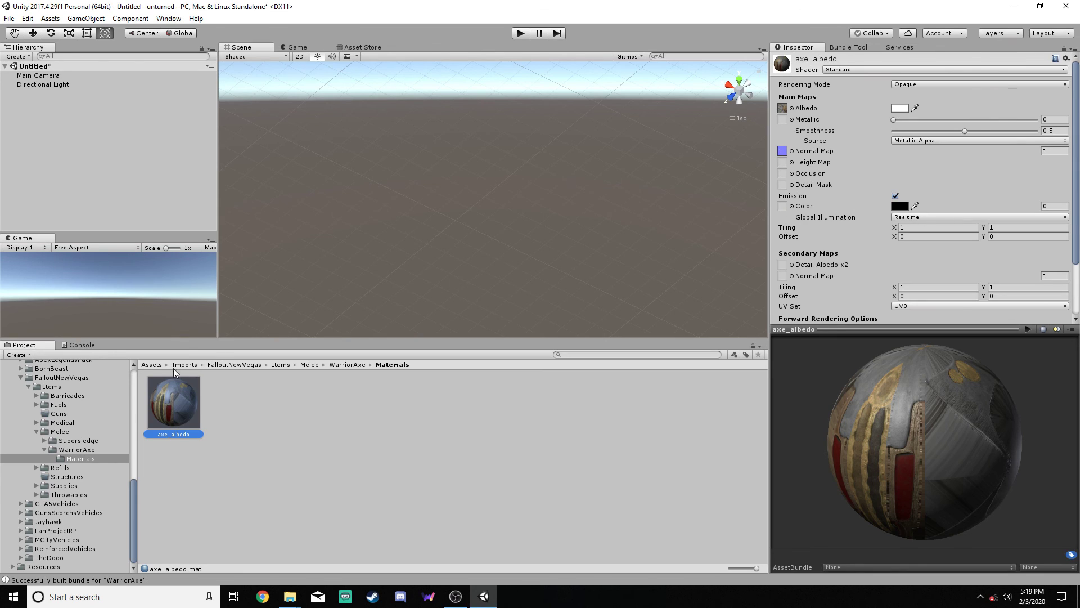
- Collapse the expanded Imports and Completed folder trees, and show the top-level Assets folder
{"action": "left_click", "coordinate": [73, 450]}
{"action": "left_click", "coordinate": [45, 450]}
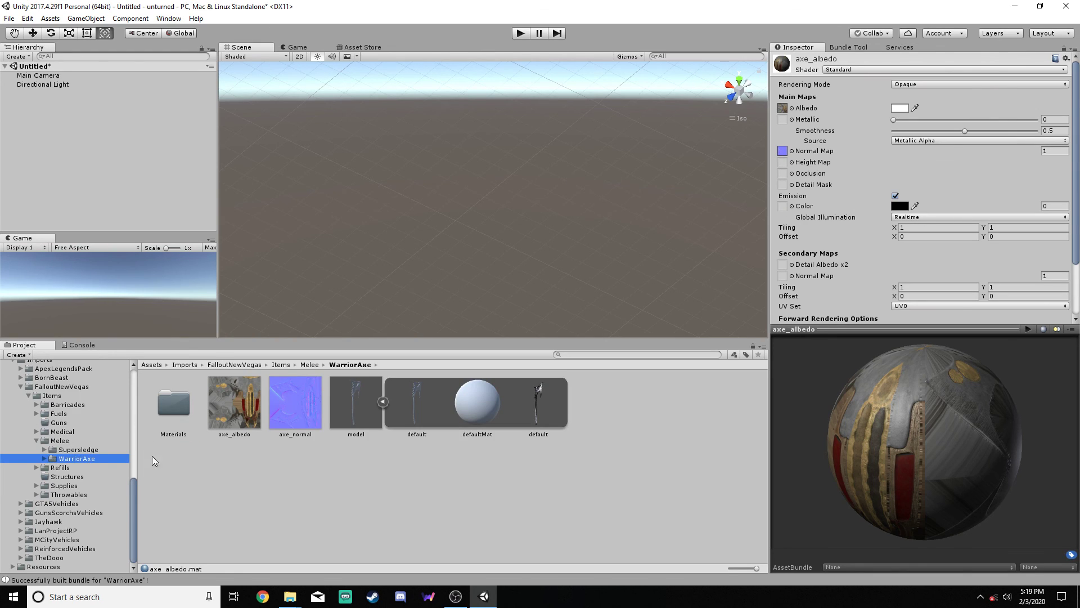
{"action": "left_click", "coordinate": [37, 432]}
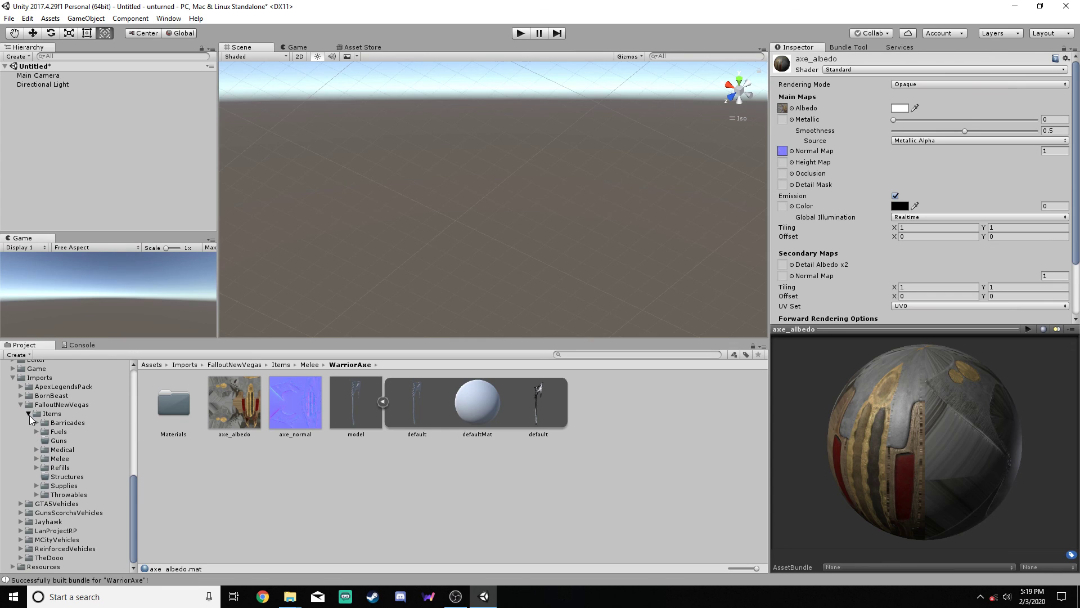
{"action": "left_click", "coordinate": [29, 413]}
{"action": "left_click", "coordinate": [20, 491]}
{"action": "left_click", "coordinate": [13, 468]}
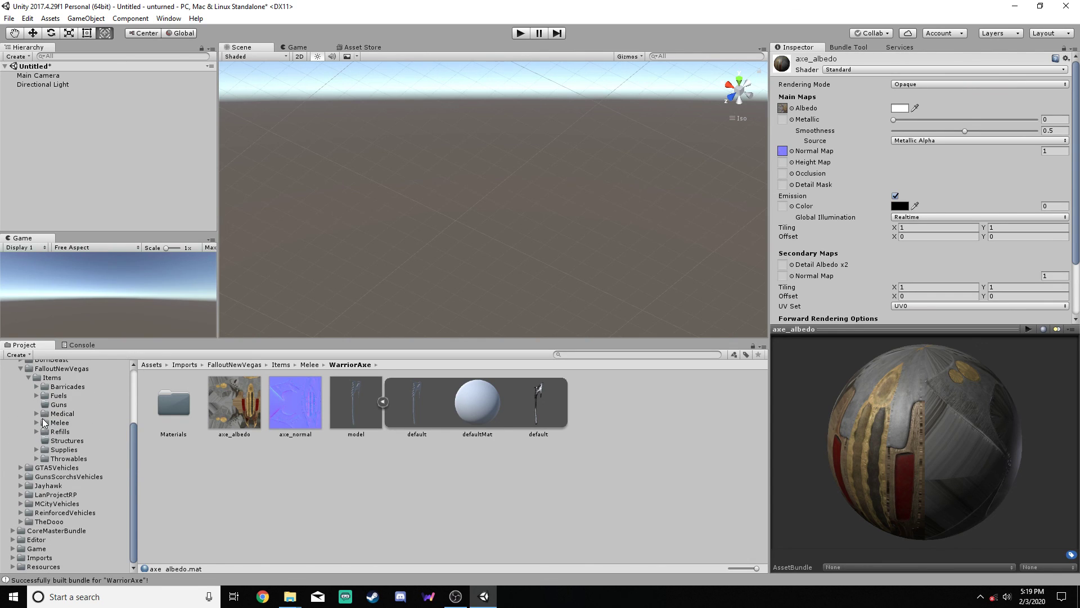
{"action": "scroll", "coordinate": [41, 423], "scroll_direction": "up", "scroll_amount": 2}
{"action": "left_click", "coordinate": [28, 447]}
{"action": "left_click", "coordinate": [22, 448]}
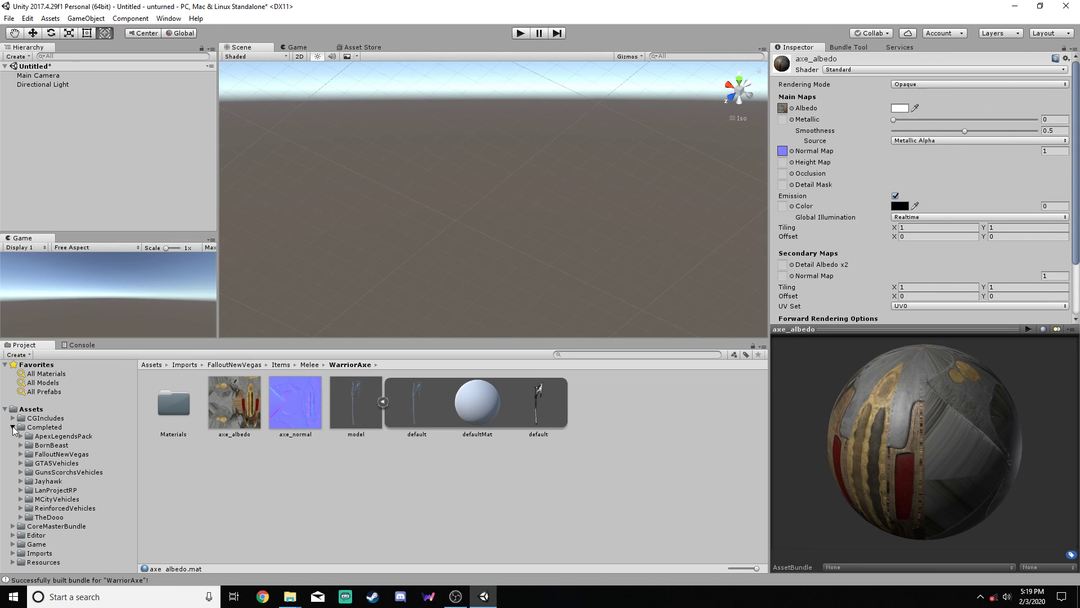
{"action": "left_click", "coordinate": [13, 427]}
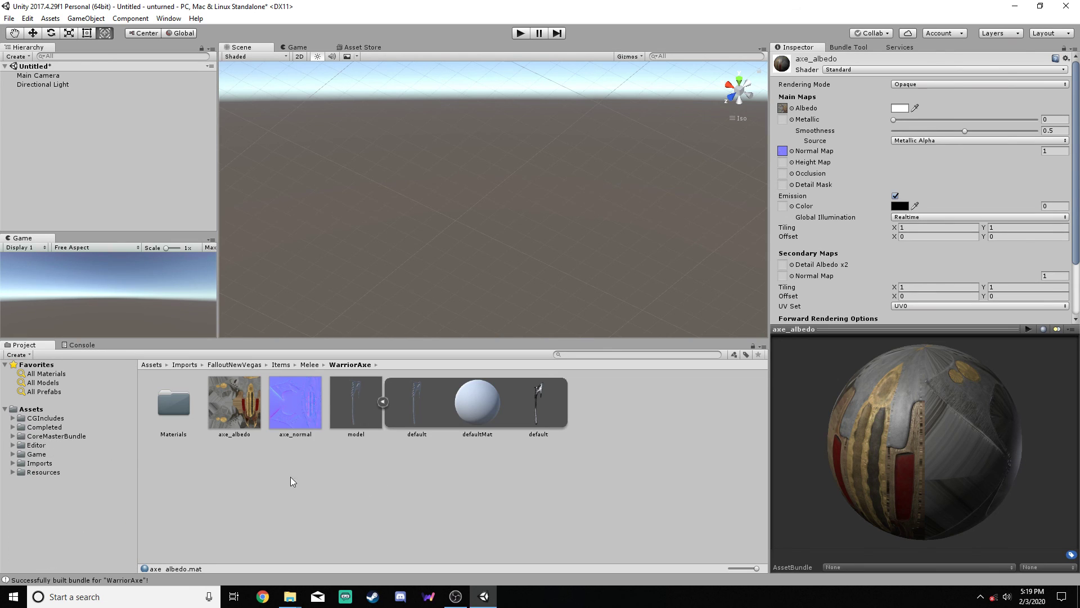
{"action": "left_click", "coordinate": [21, 409]}
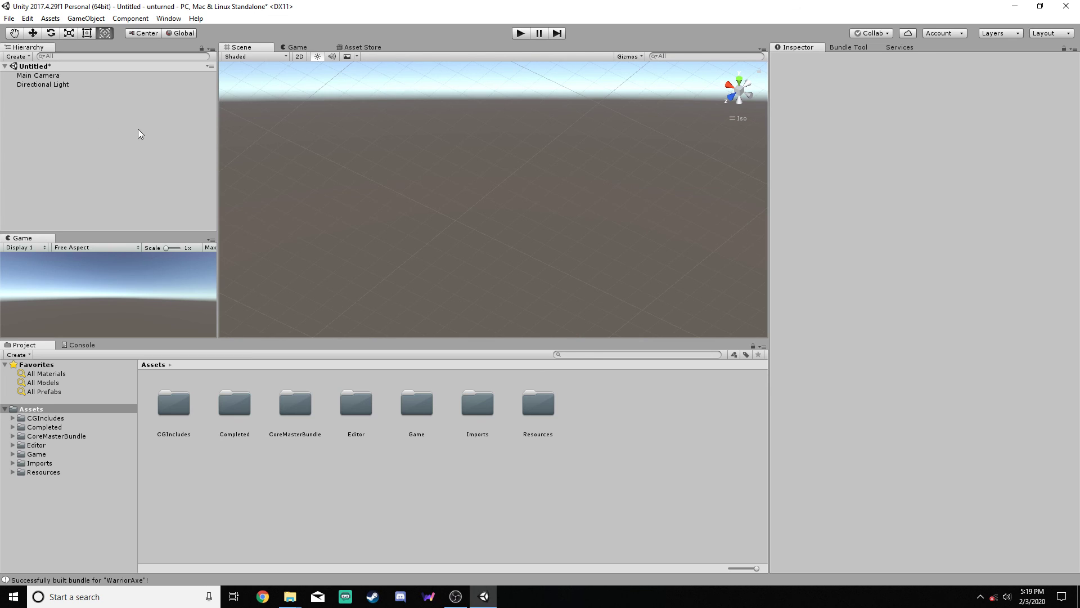
- Close Unity without saving the changes to the Untitled scene
{"action": "left_click", "coordinate": [1066, 9]}
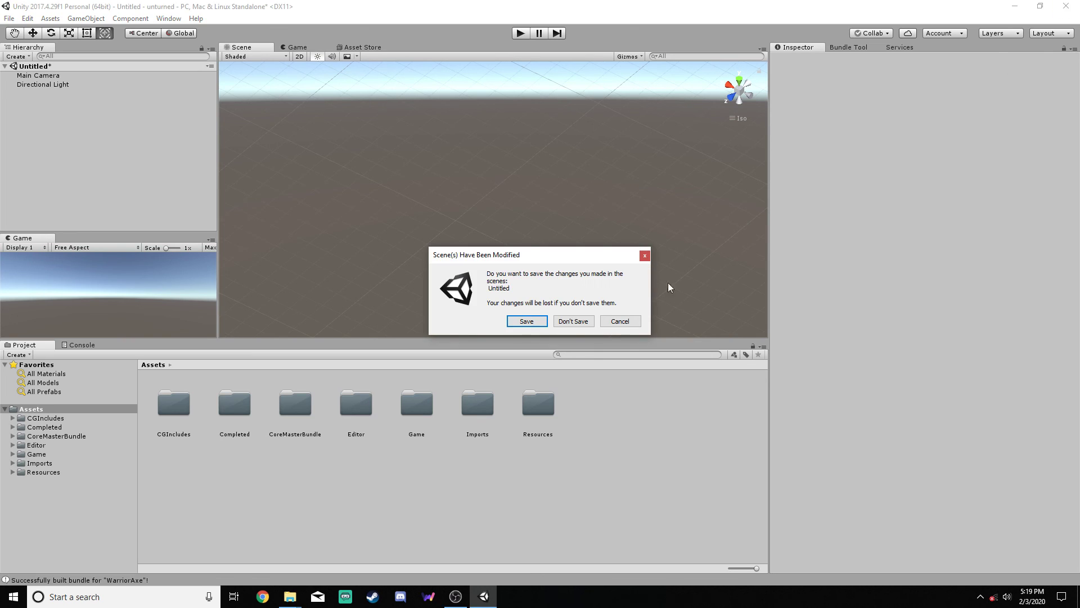
{"action": "left_click", "coordinate": [569, 318]}
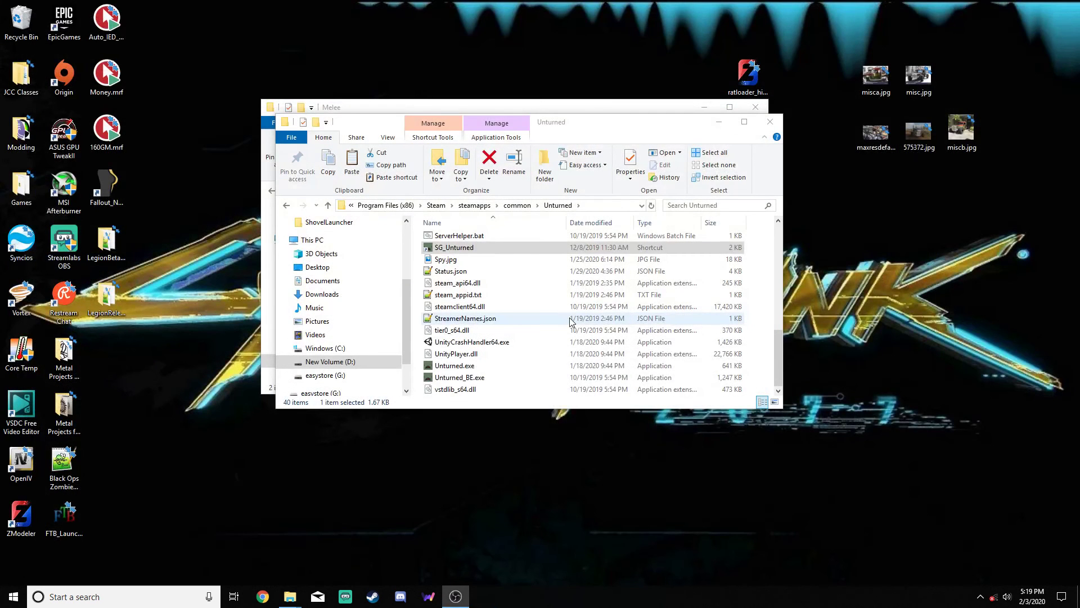